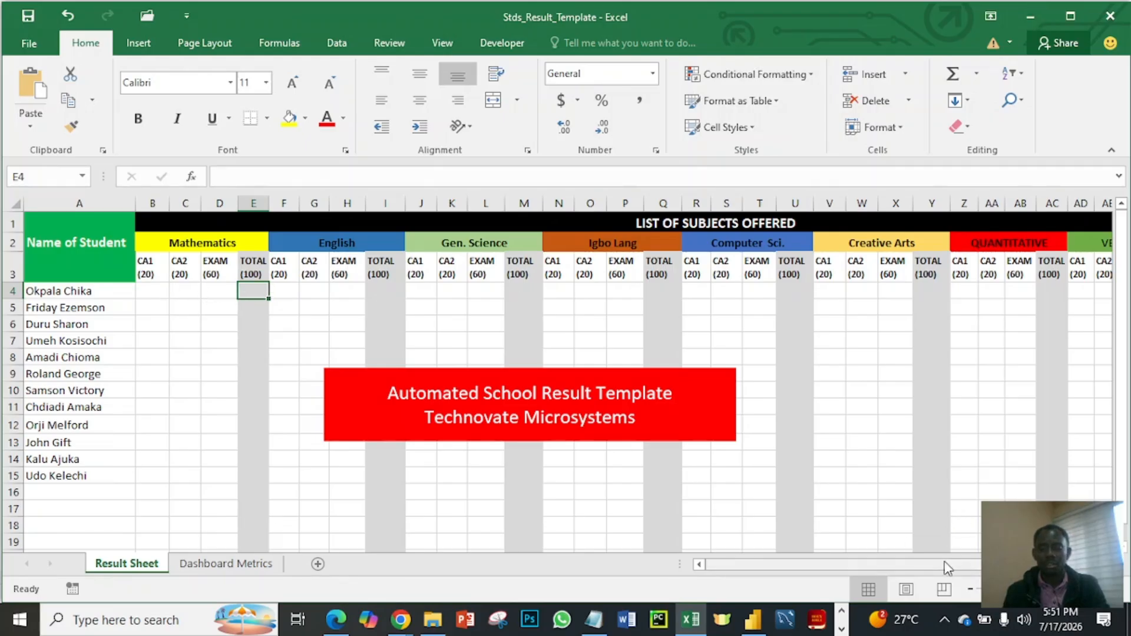
- Shade the AVERAGE, GRADE and POSITION header cells AL3:AN3 with the blue-grey fill colour
left_click_drag(947, 567, 978, 568)
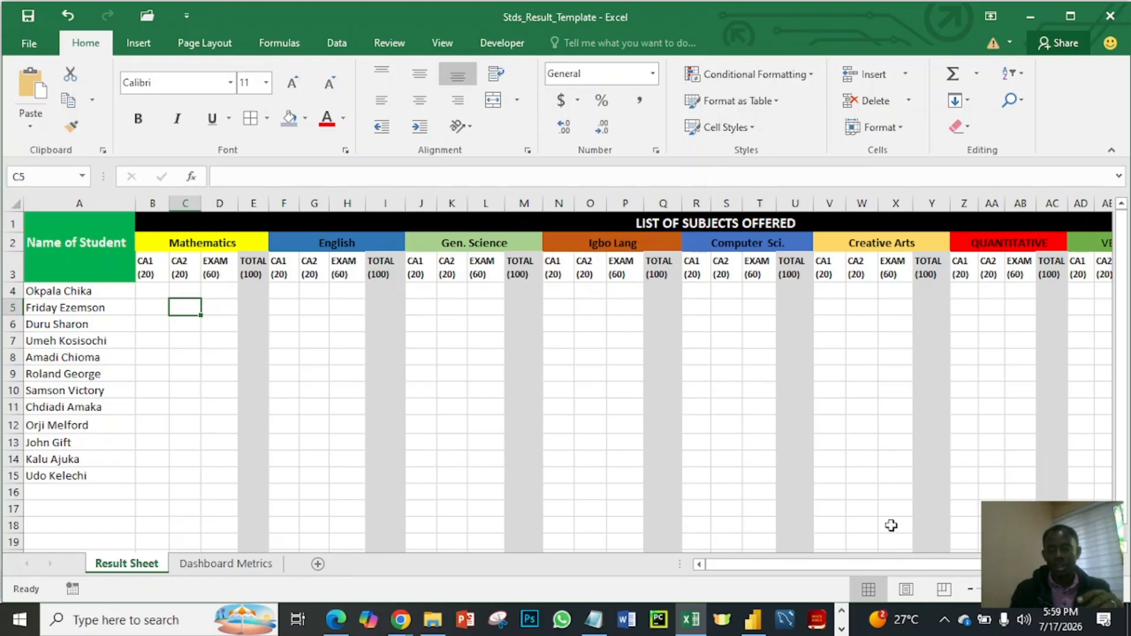
scroll(568, 383, "right", 5)
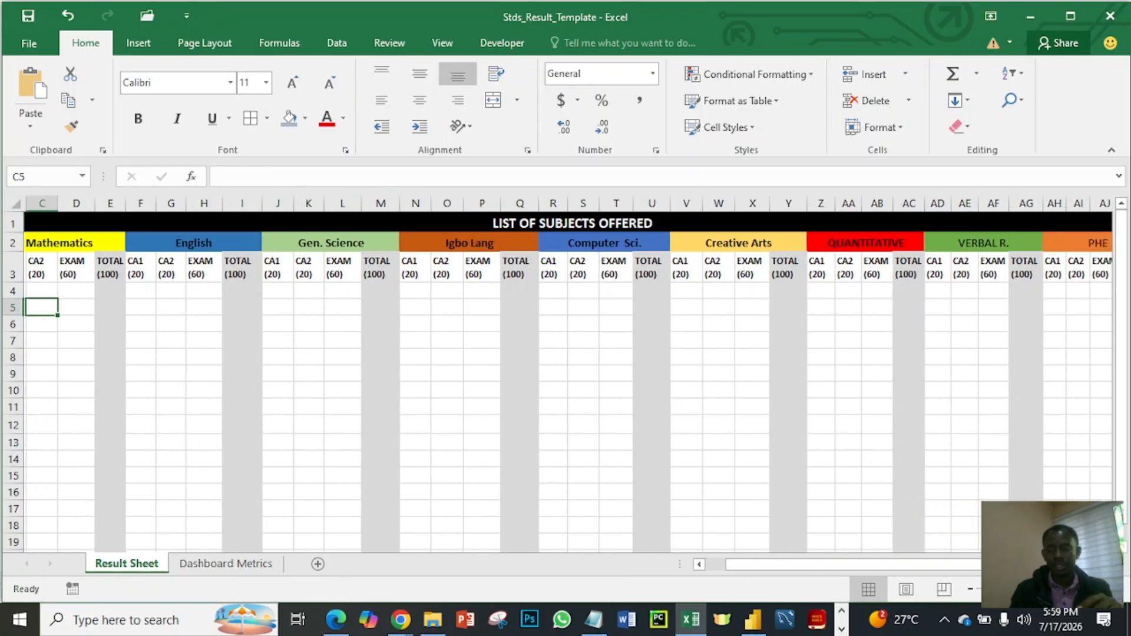
scroll(568, 383, "right", 1)
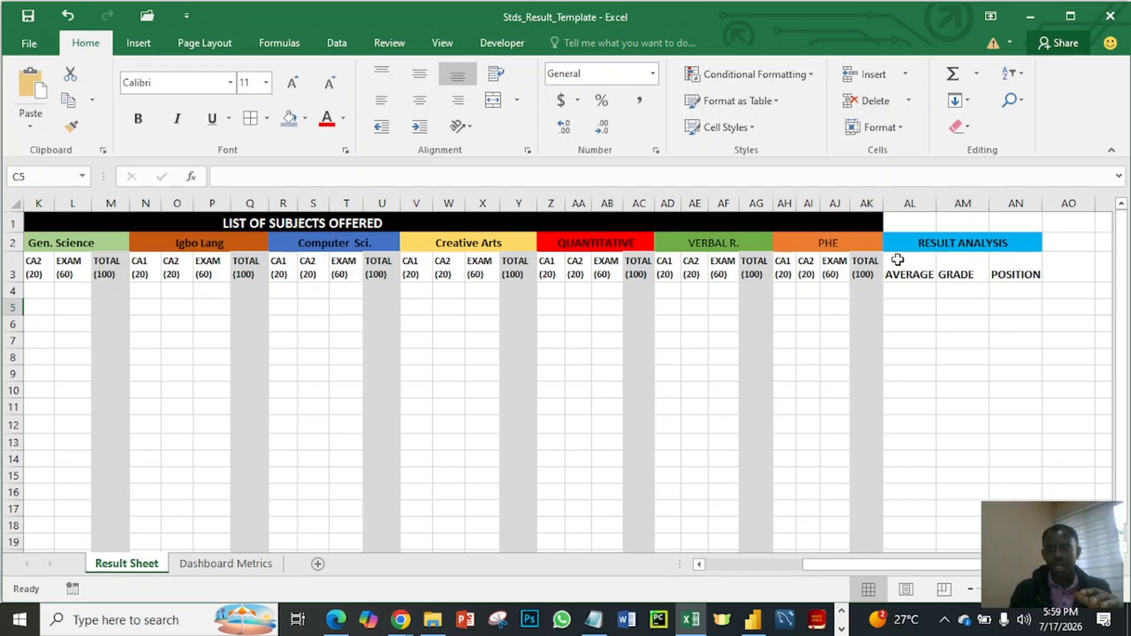
left_click_drag(897, 260, 1003, 273)
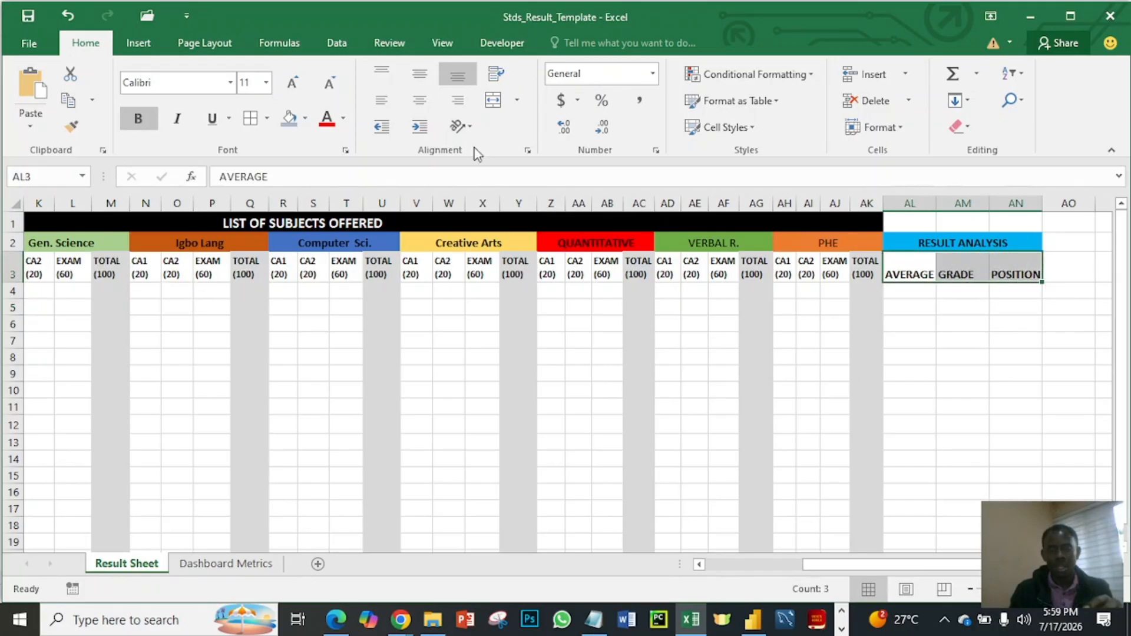
left_click(288, 124)
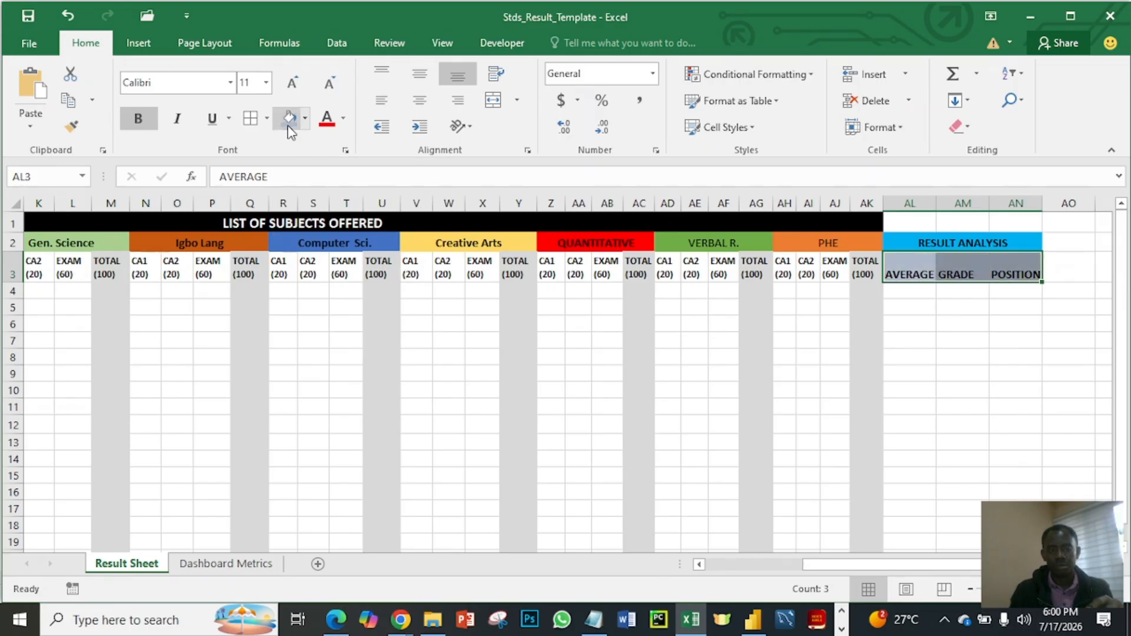
left_click(919, 324)
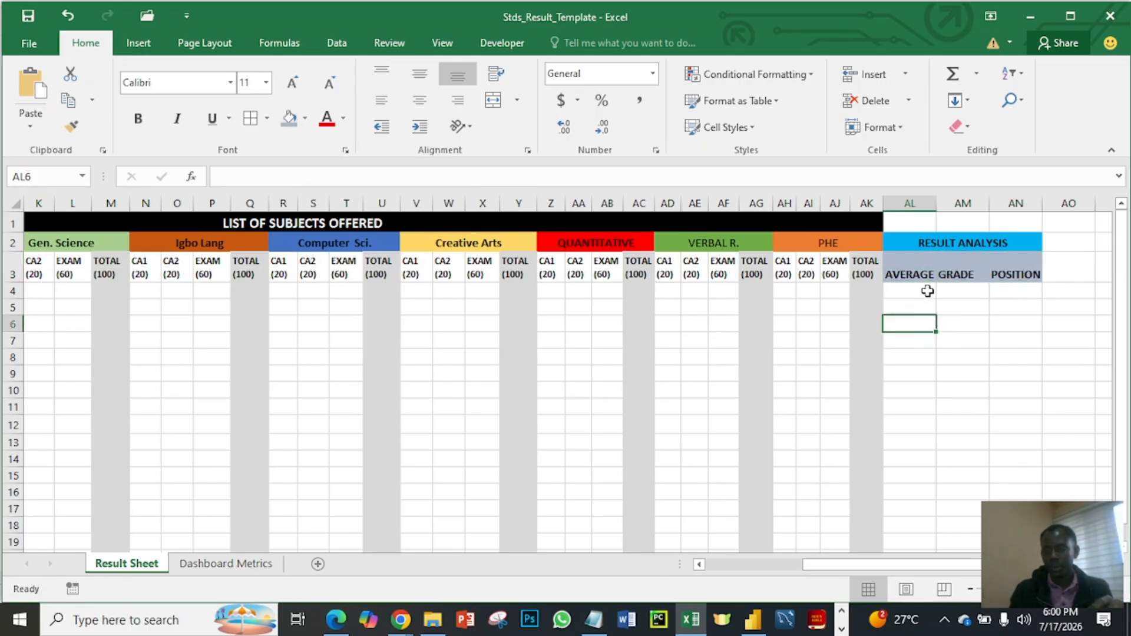
left_click(901, 268)
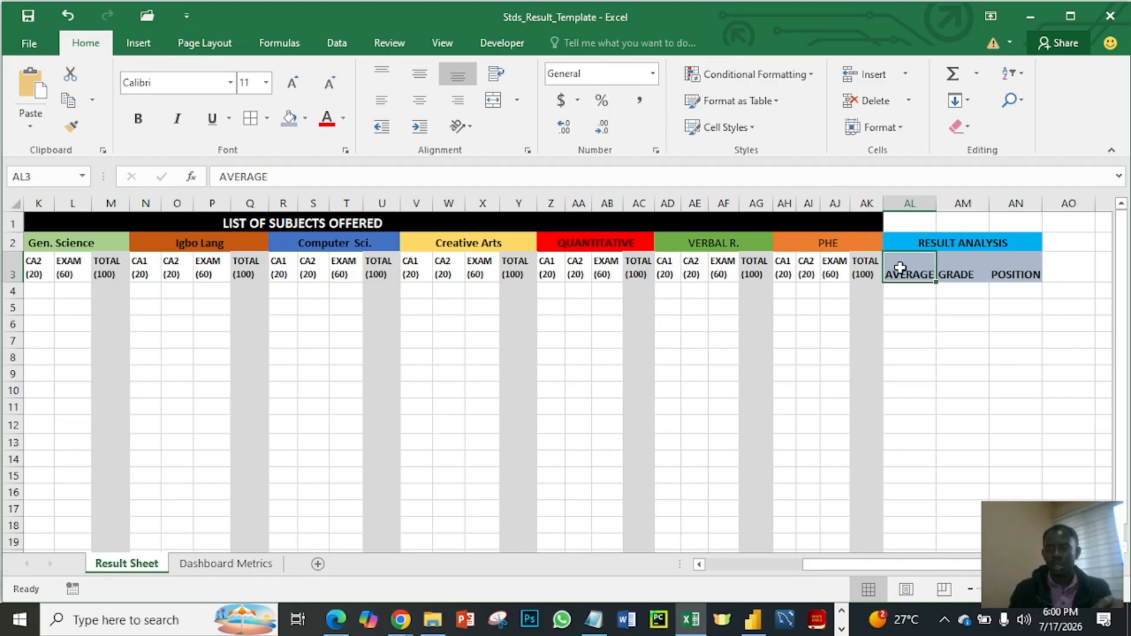
left_click(551, 323)
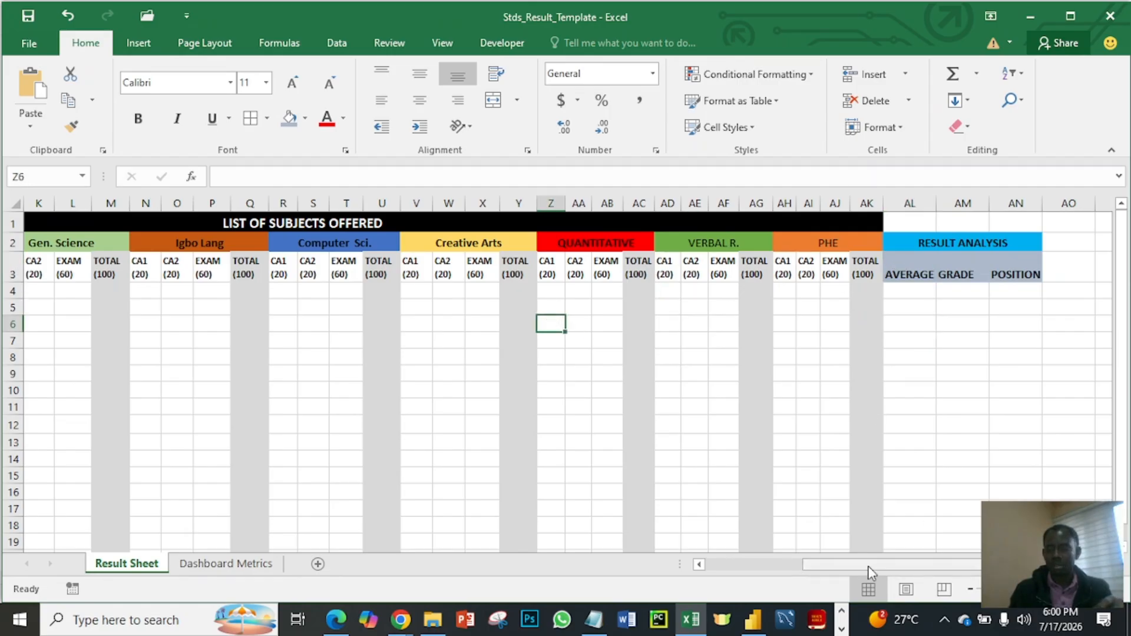
- Apply All Borders to every cell of the Result Sheet
left_click_drag(859, 567, 672, 540)
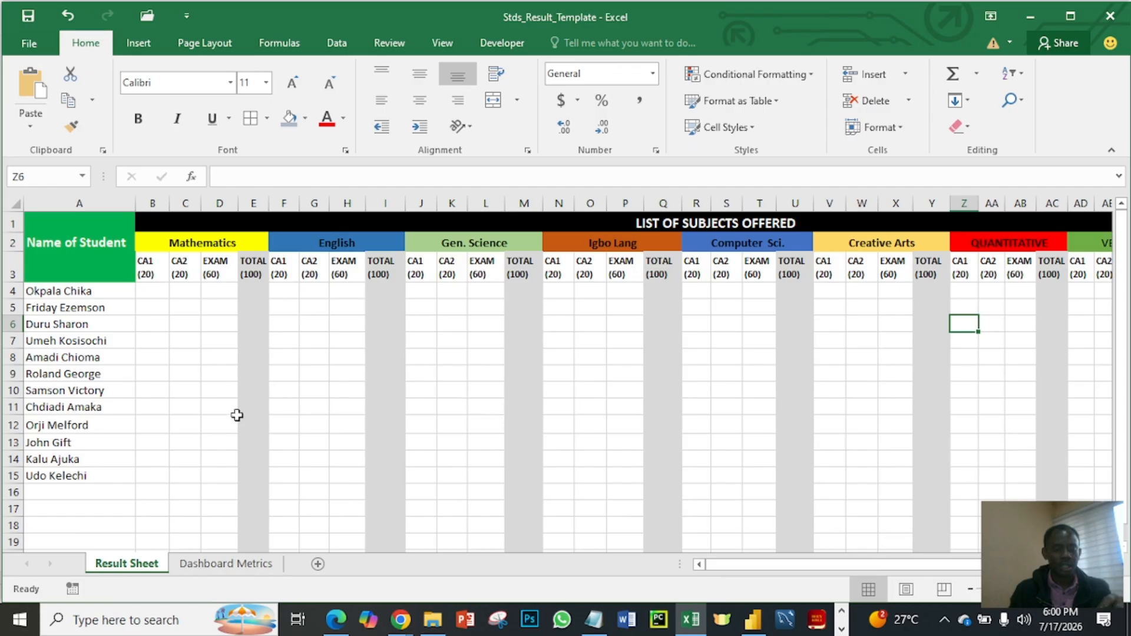
left_click(230, 354)
key("ctrl+a")
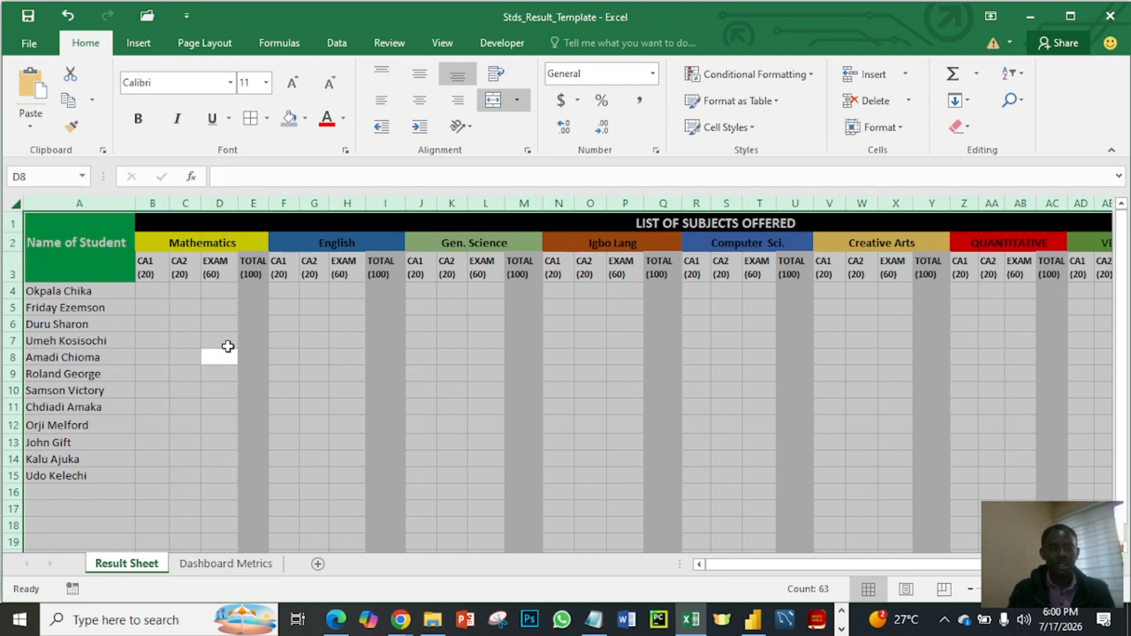
left_click(267, 118)
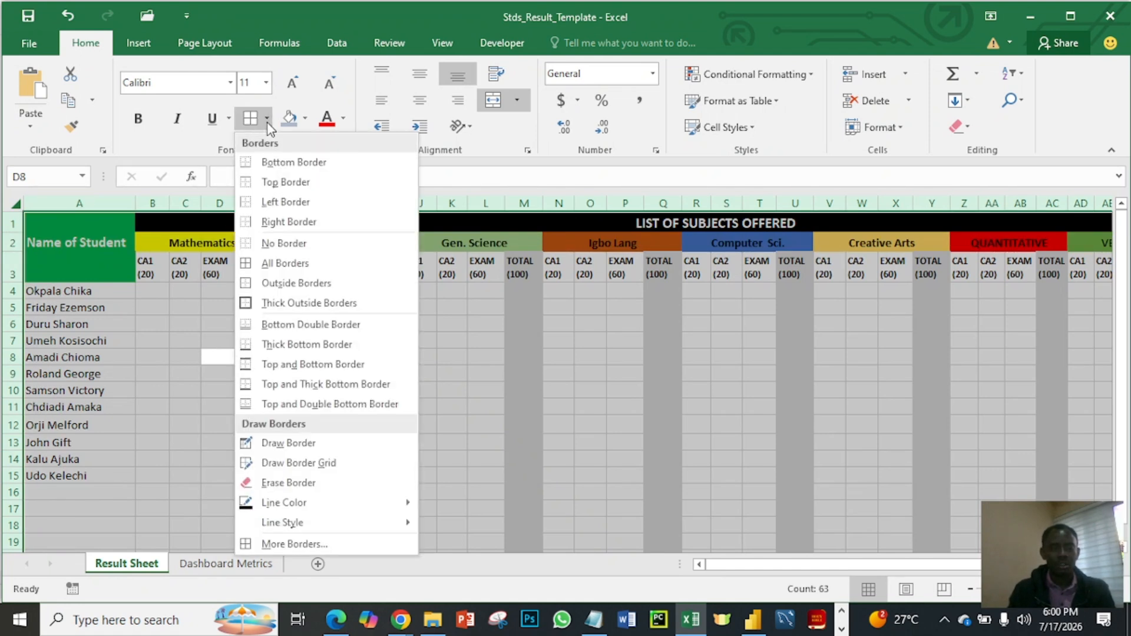
left_click(285, 263)
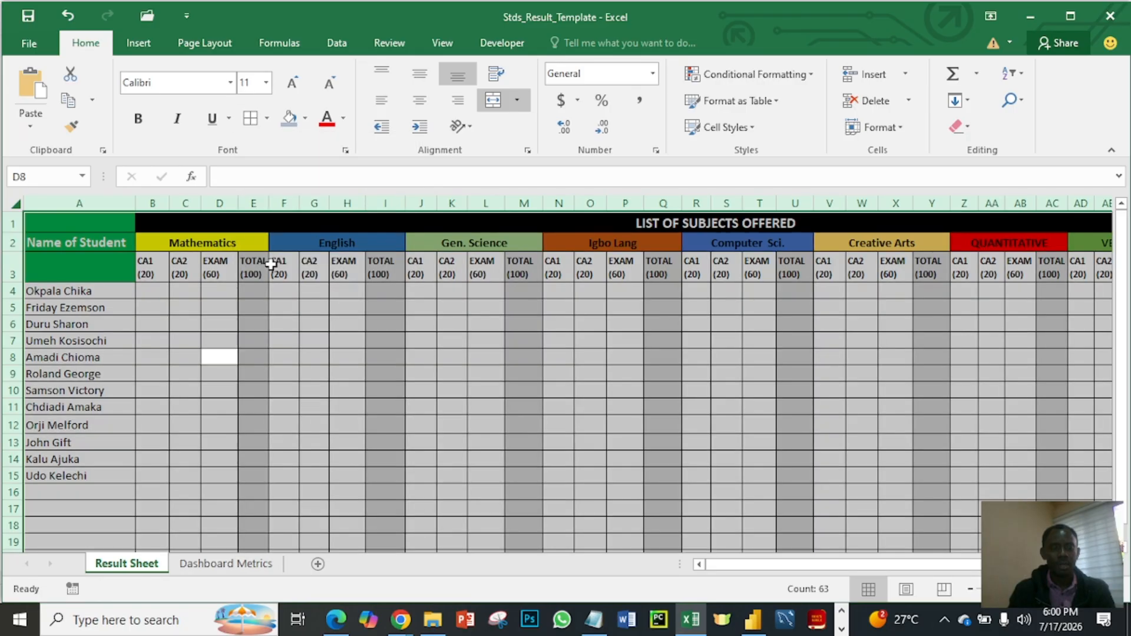
left_click(457, 373)
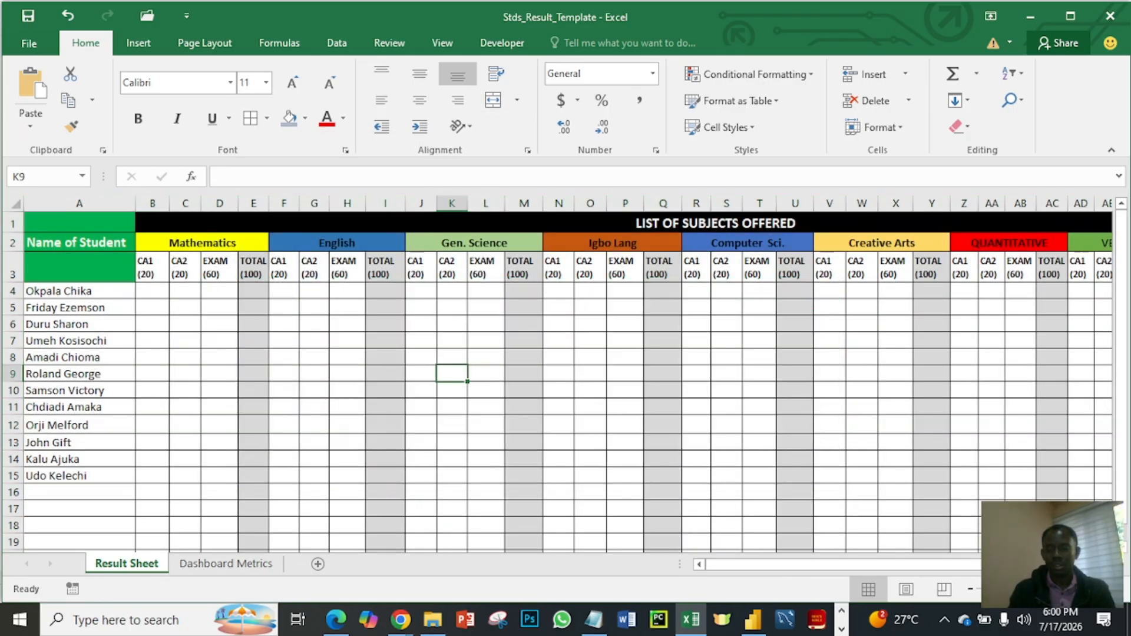
left_click_drag(995, 564, 1075, 565)
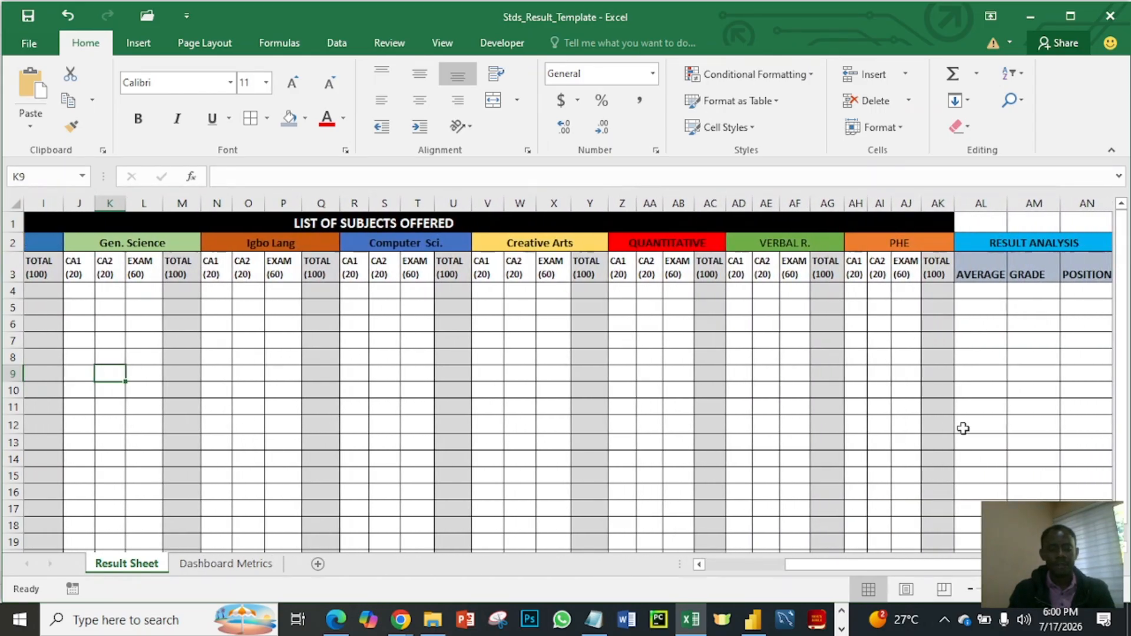
left_click_drag(920, 564, 730, 560)
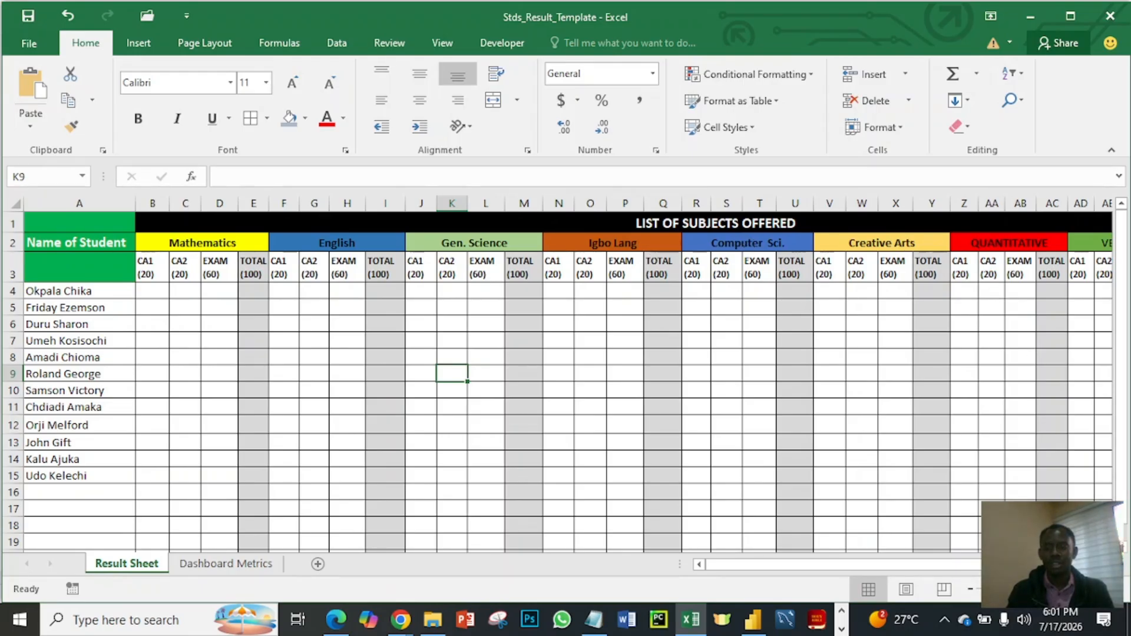
scroll(829, 346, "right", 4)
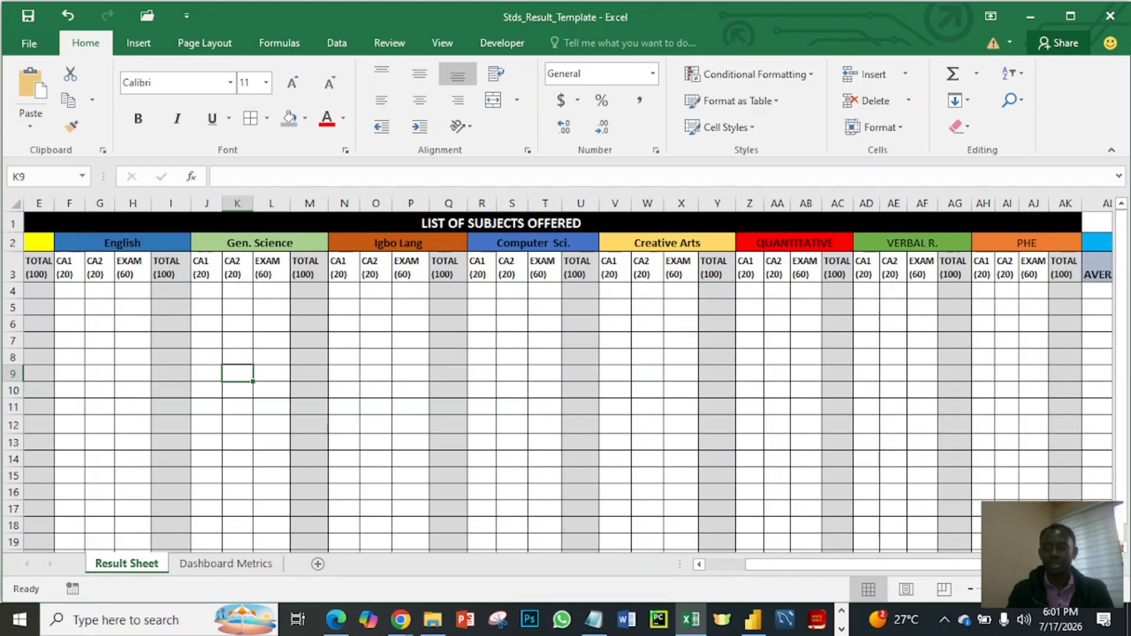
scroll(936, 350, "right", 1)
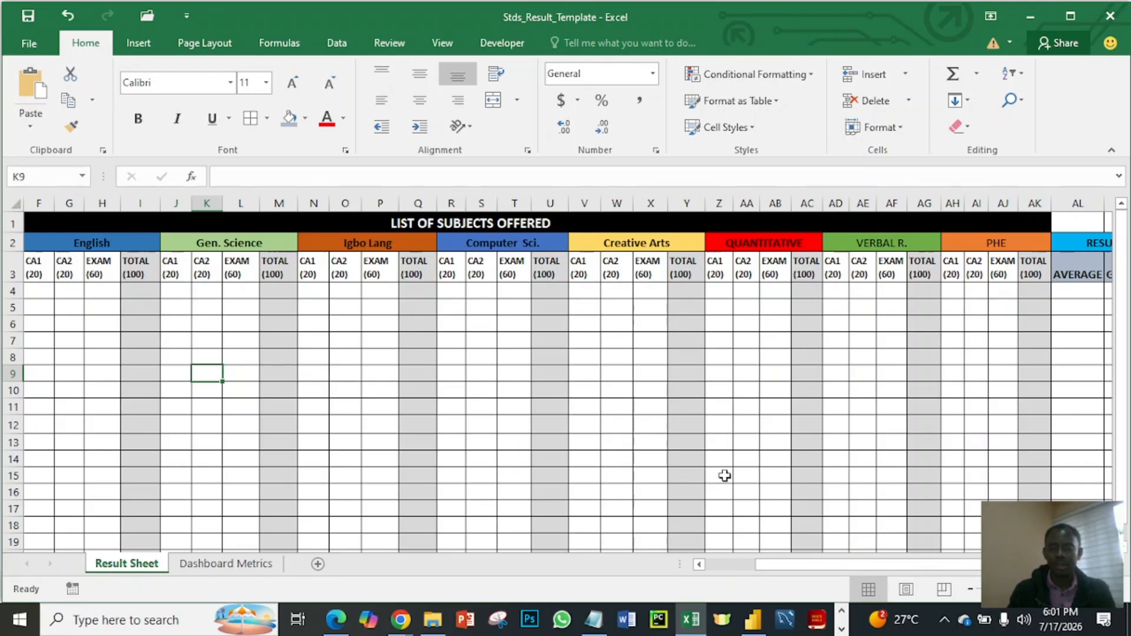
left_click_drag(776, 567, 700, 566)
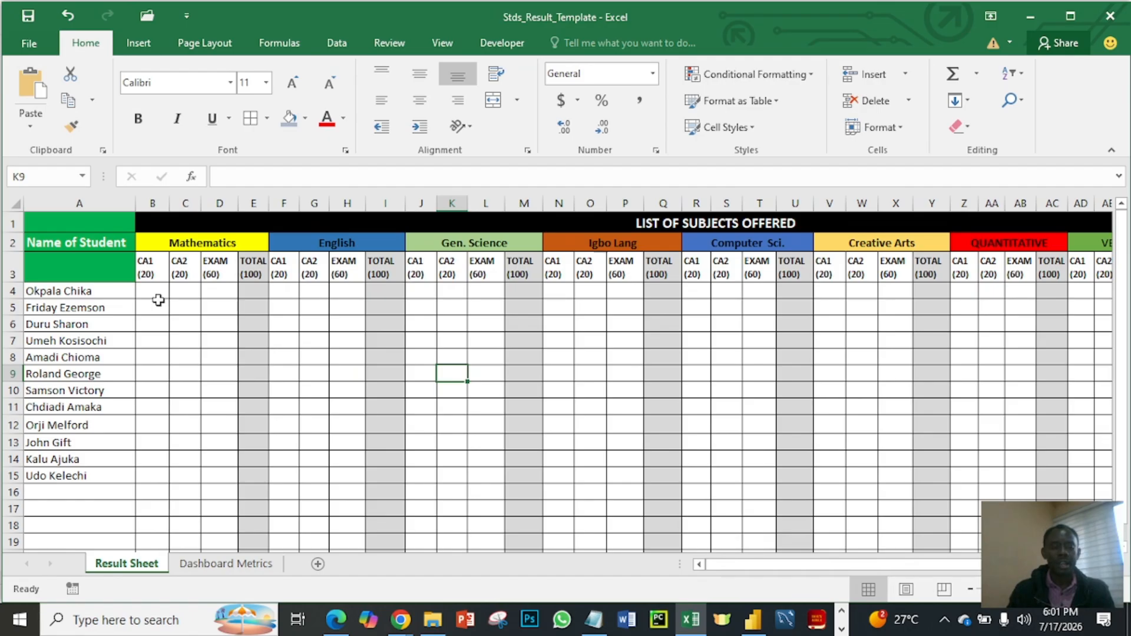
- Enter the formula =SUM(B4:D4) in cell E4 to total the first student's Mathematics scores
left_click(247, 291)
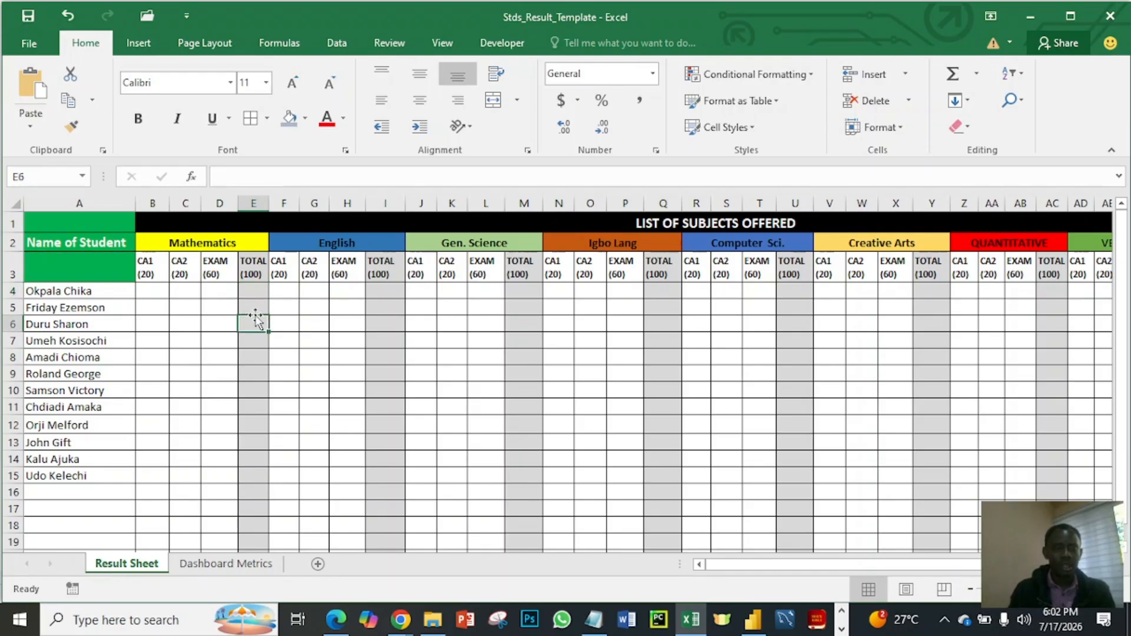
left_click(234, 293)
left_click(250, 293)
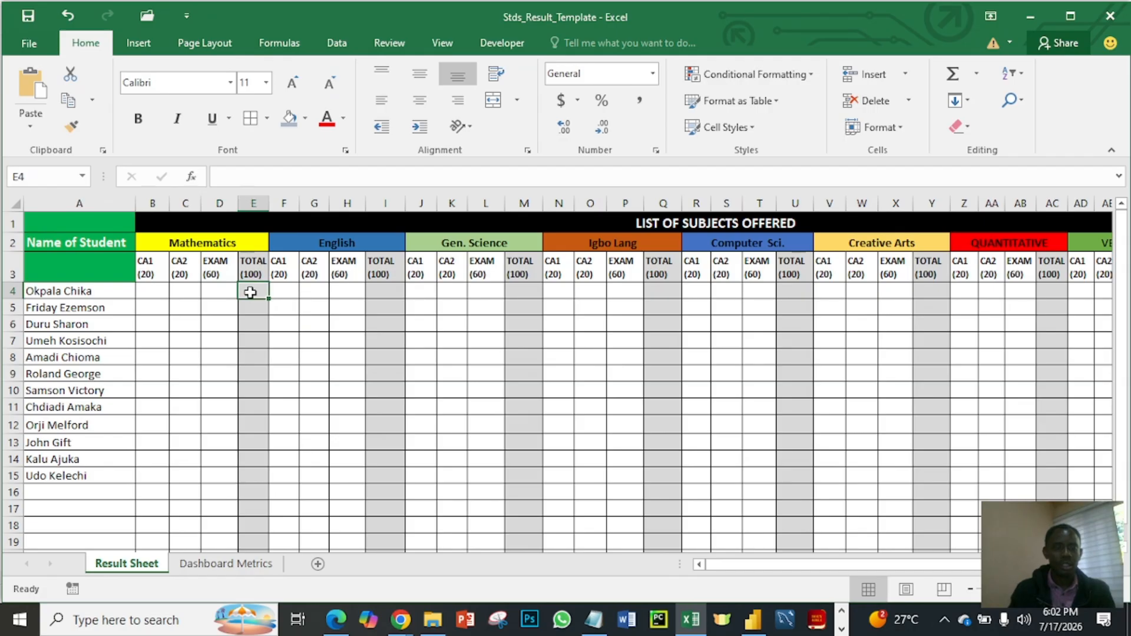
type("=")
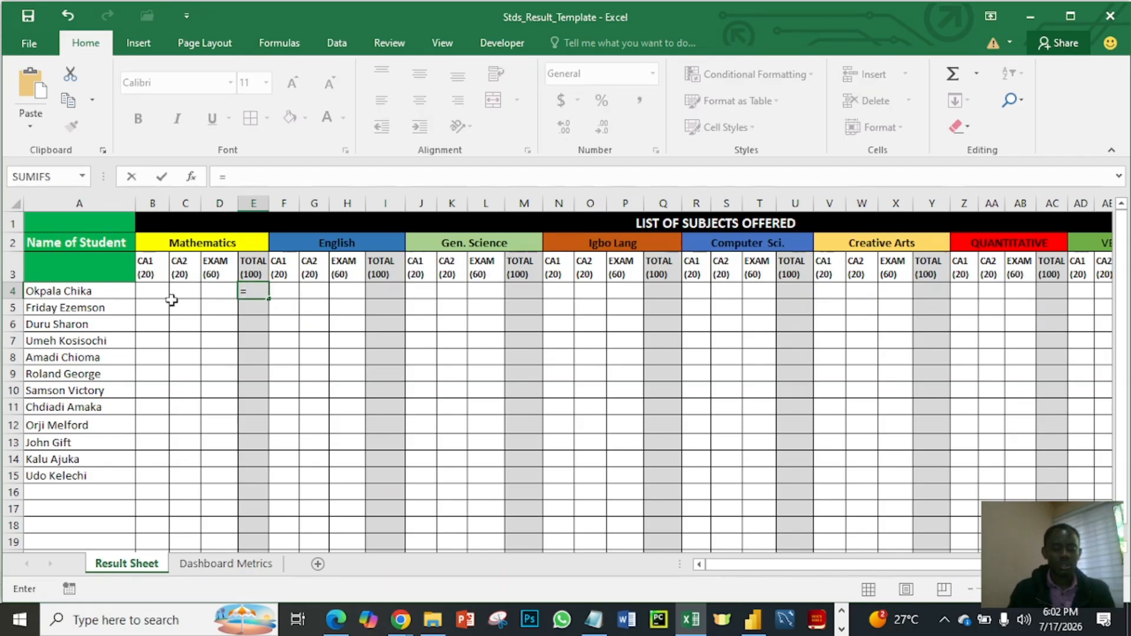
type("sum")
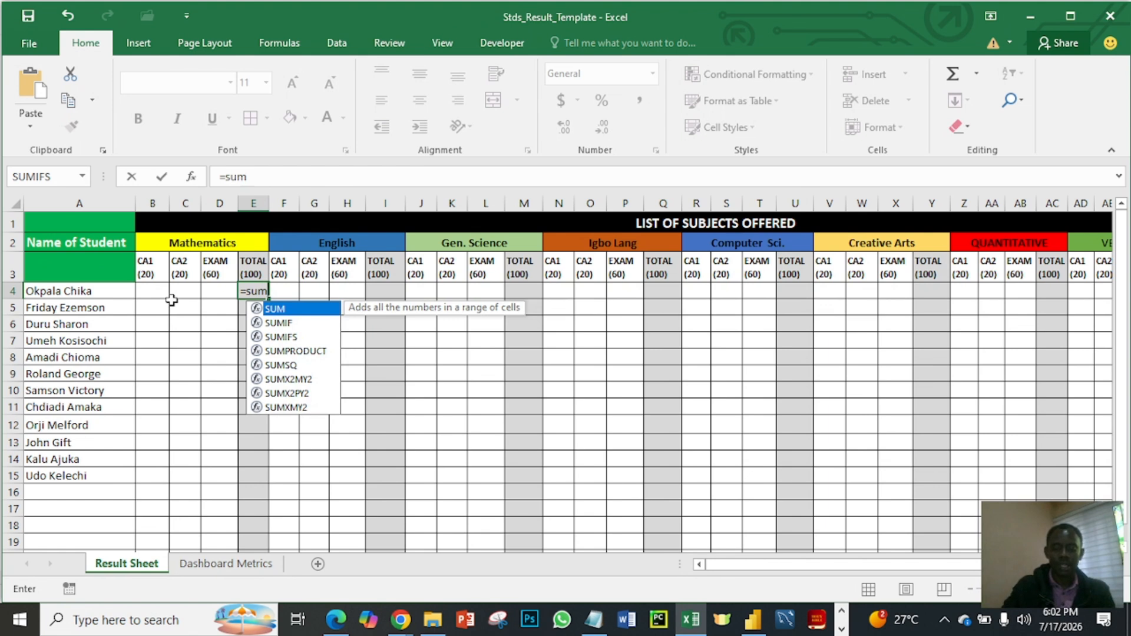
type("(")
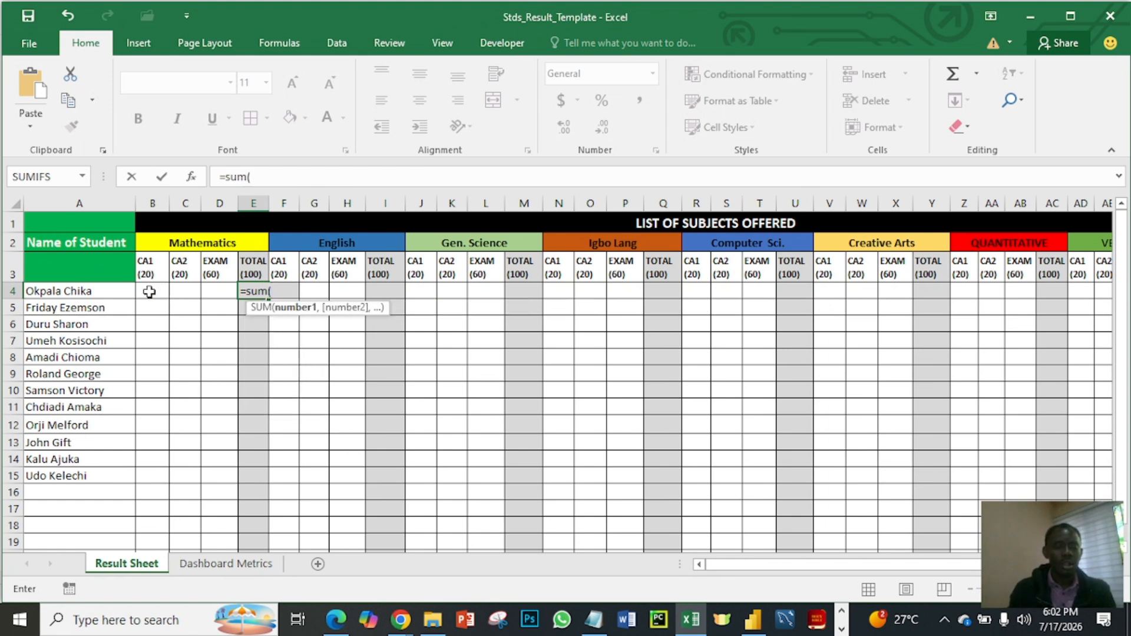
left_click(149, 291)
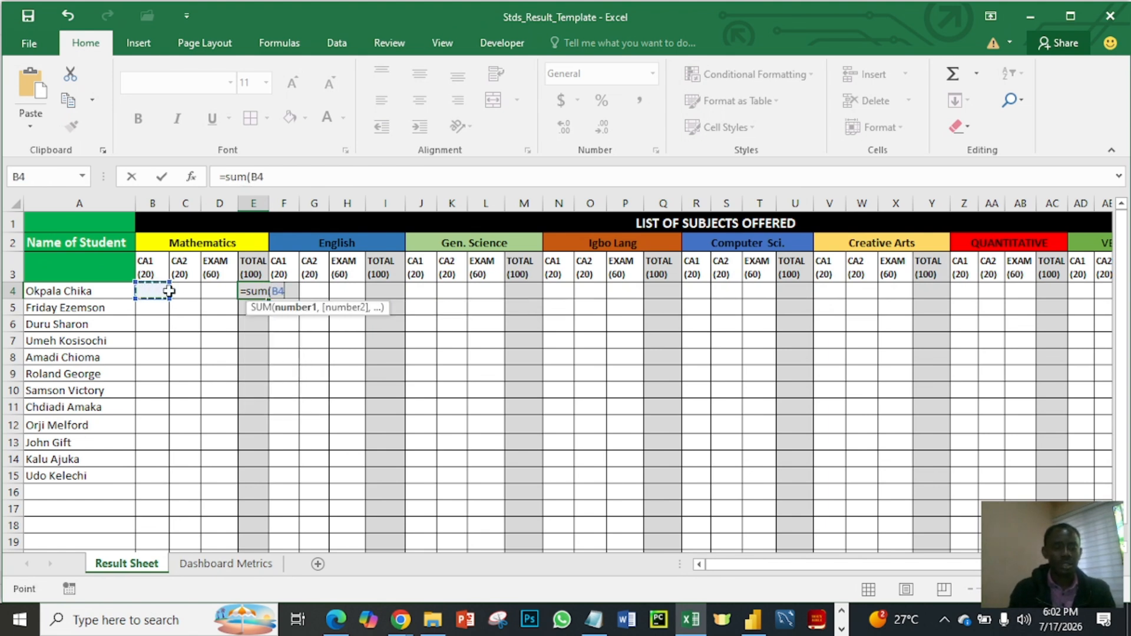
left_click_drag(169, 291, 202, 294)
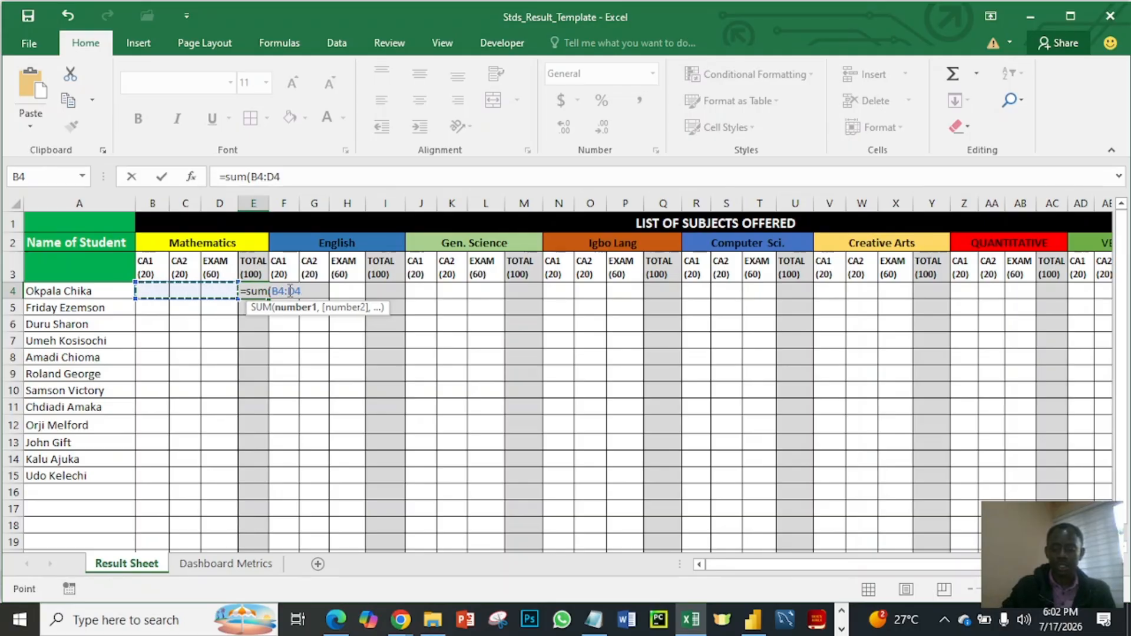
type(")")
key("Return")
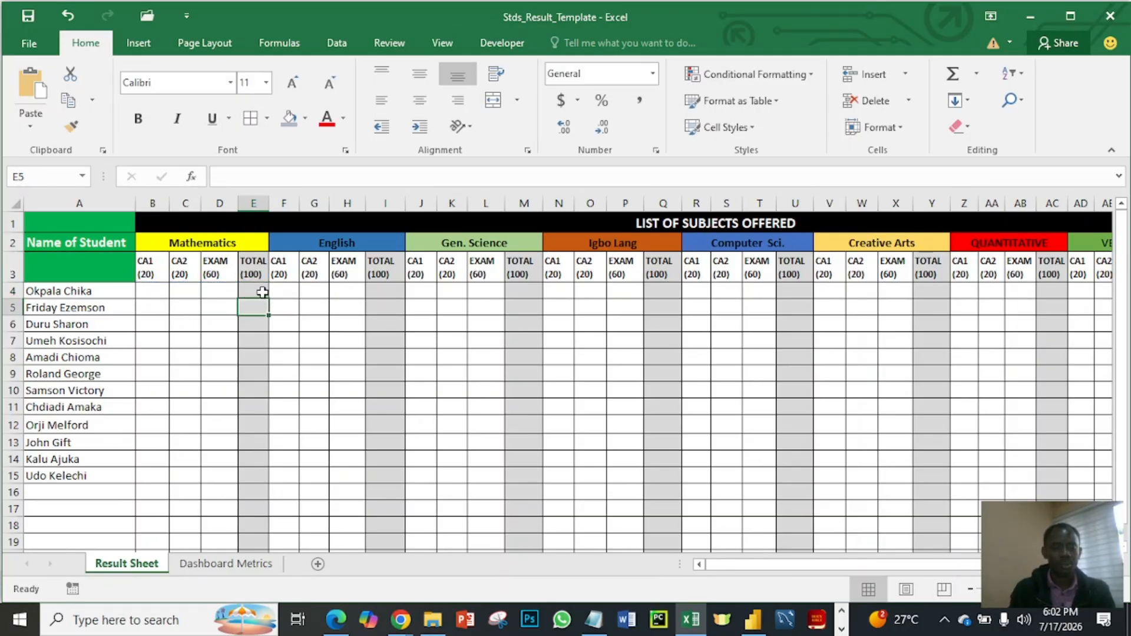
left_click(262, 292)
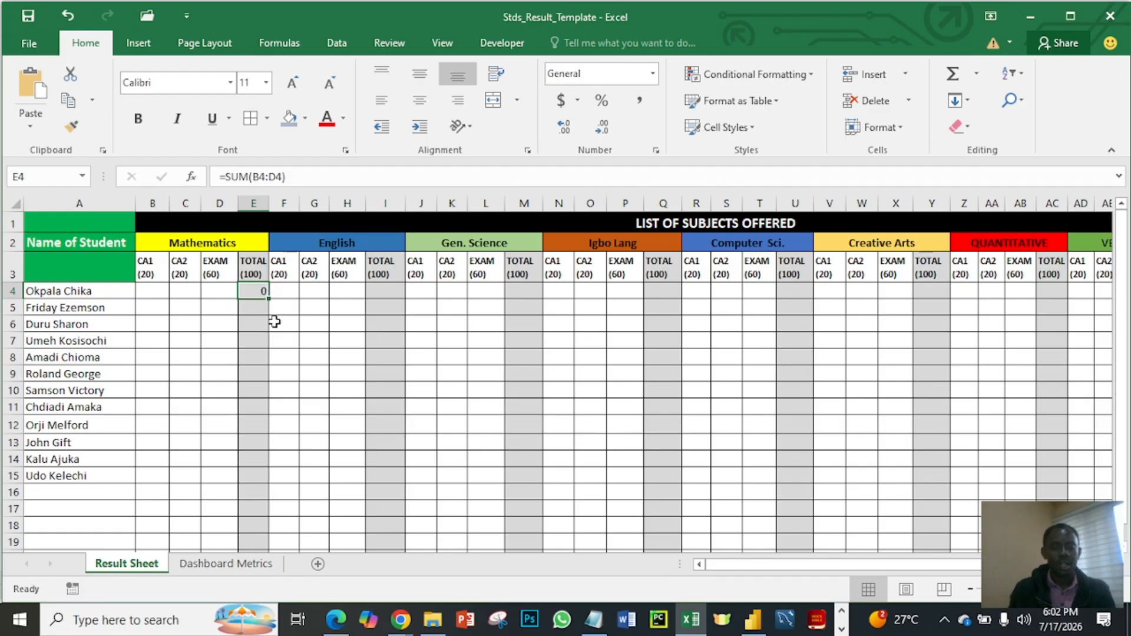
- Enter the formula =SUM(F4:H4) in cell I4 to total the first student's English scores
left_click(379, 292)
type("=")
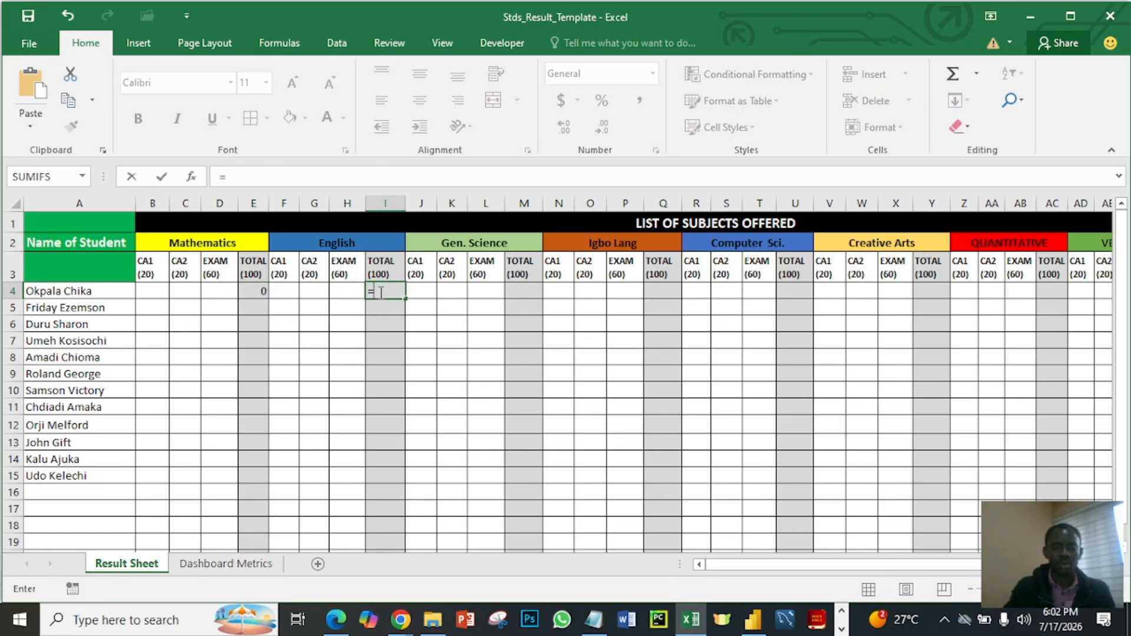
type("sum")
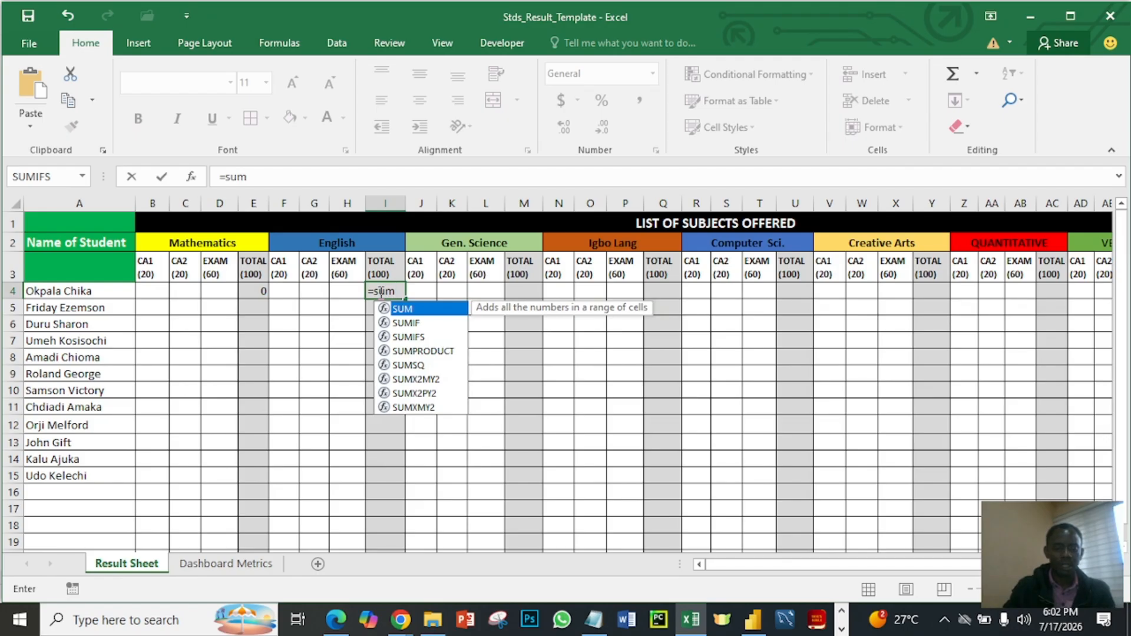
type("(")
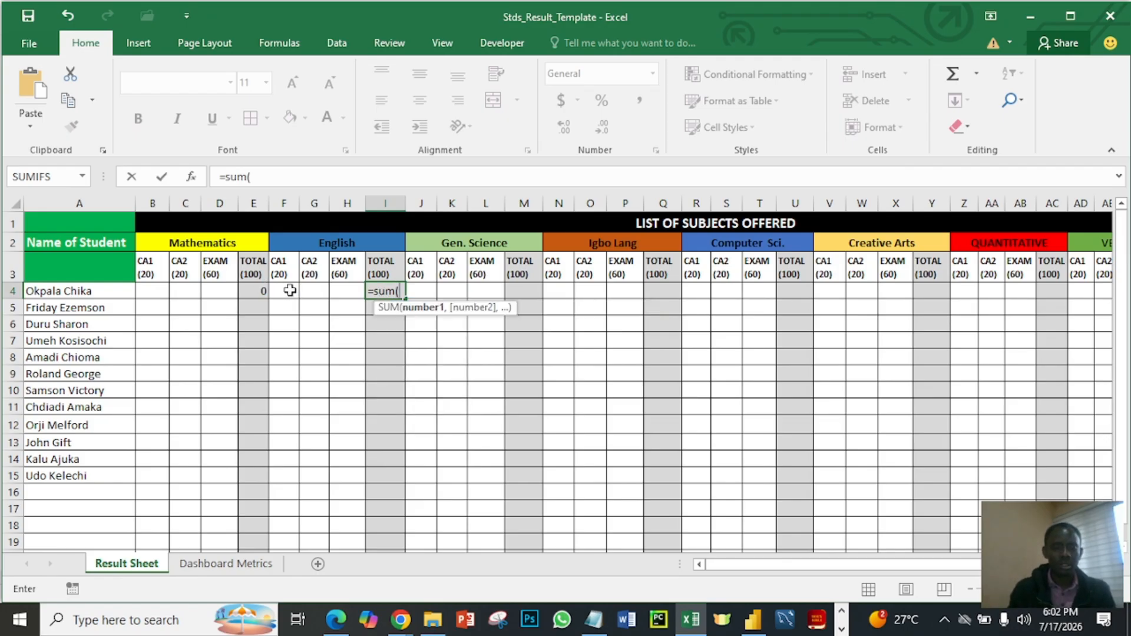
left_click_drag(275, 290, 335, 291)
type(")")
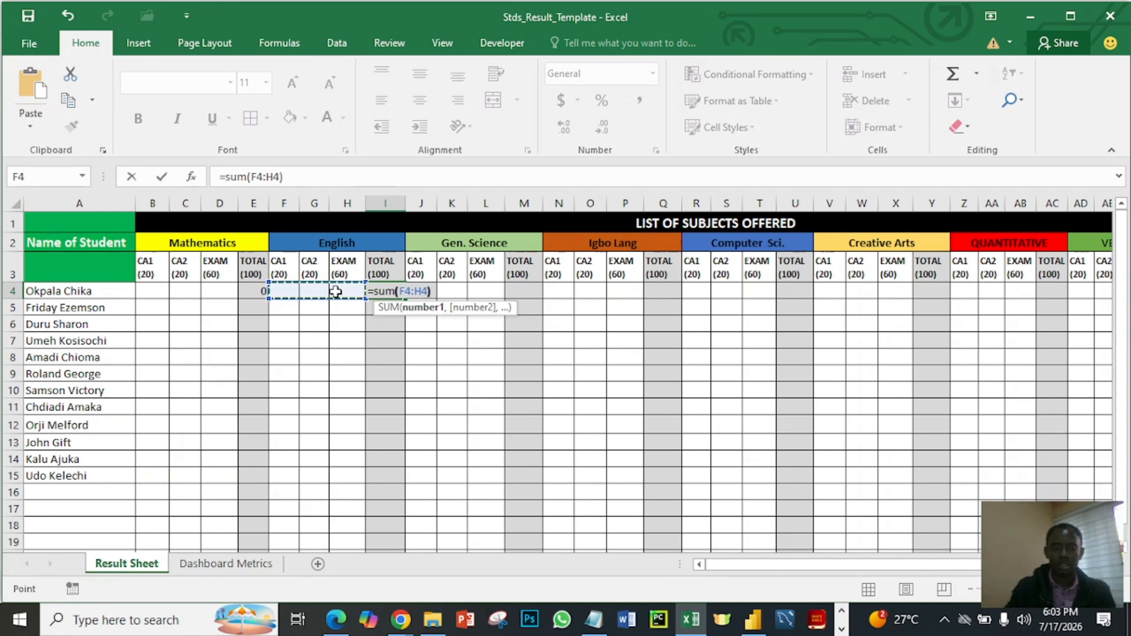
key("Return")
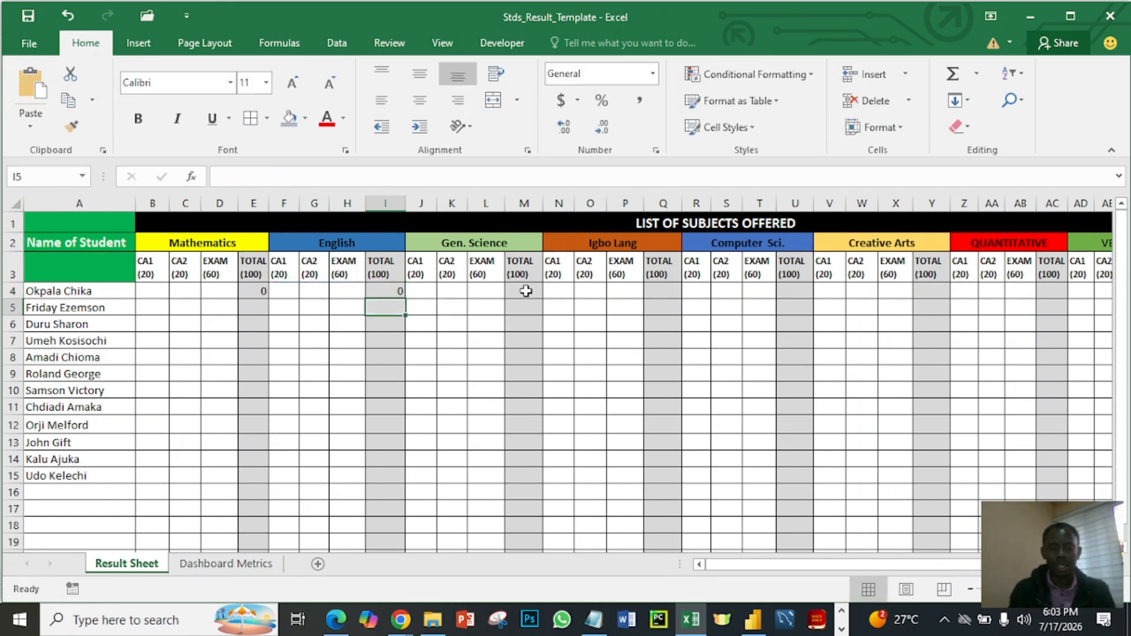
- Enter the formula =SUM(J4:L4) in cell M4 to total the first student's Gen. Science scores
left_click(526, 291)
type("=")
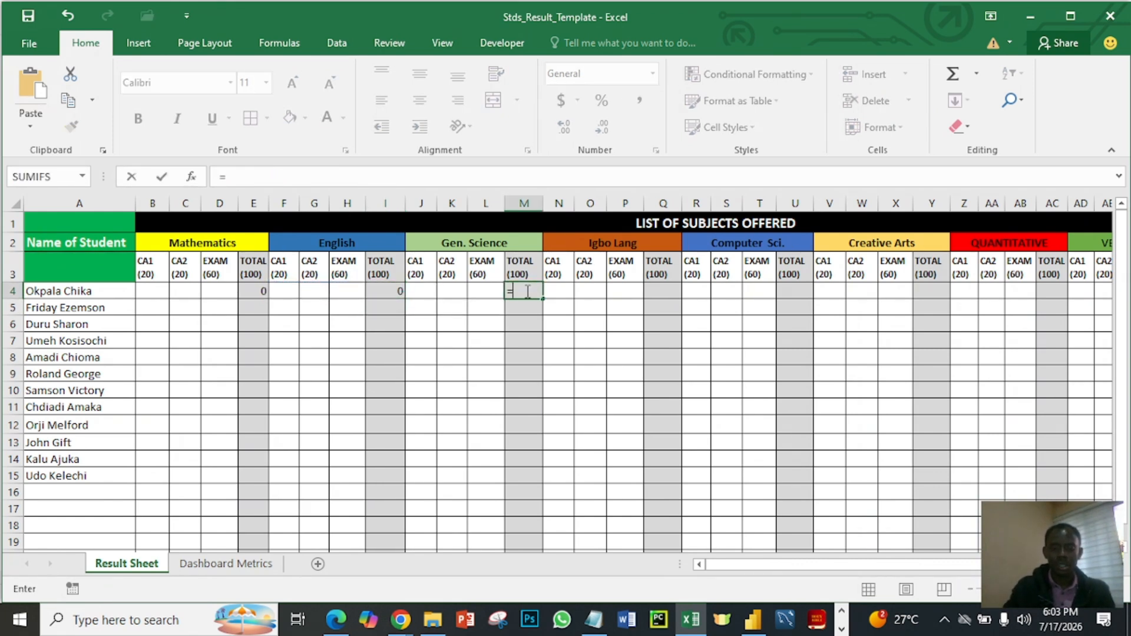
type("sum(")
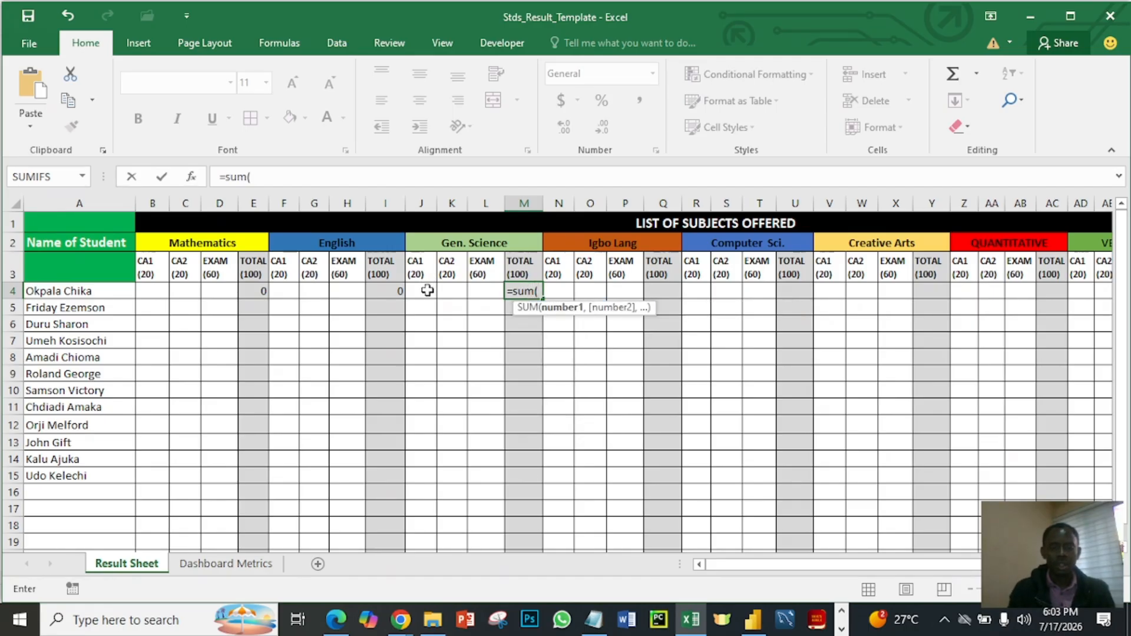
left_click_drag(426, 291, 481, 293)
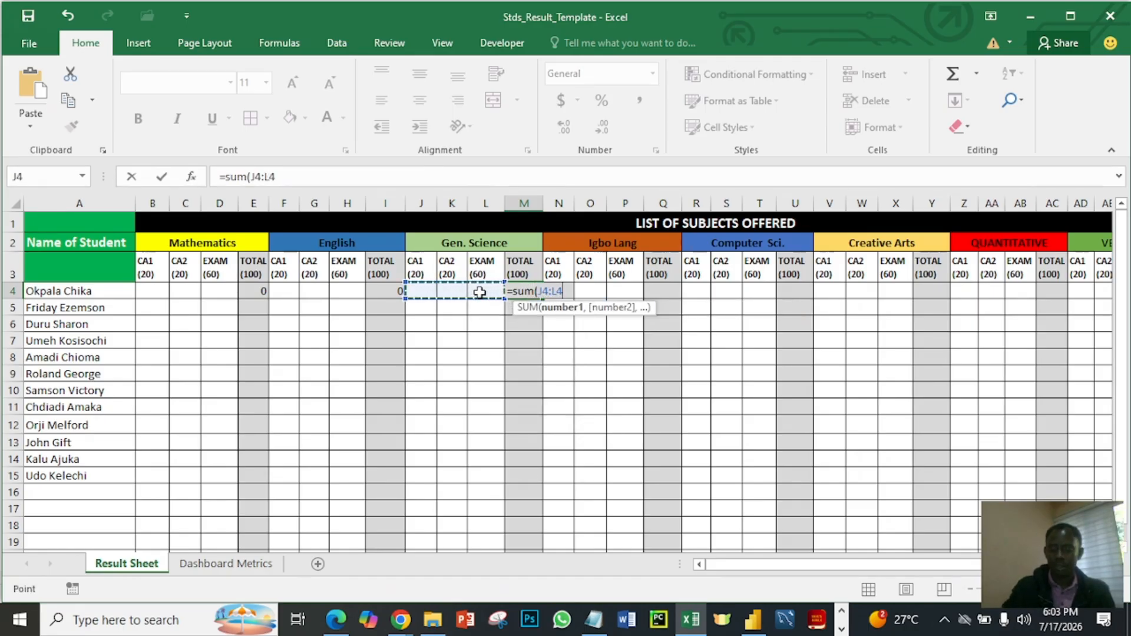
key("Return")
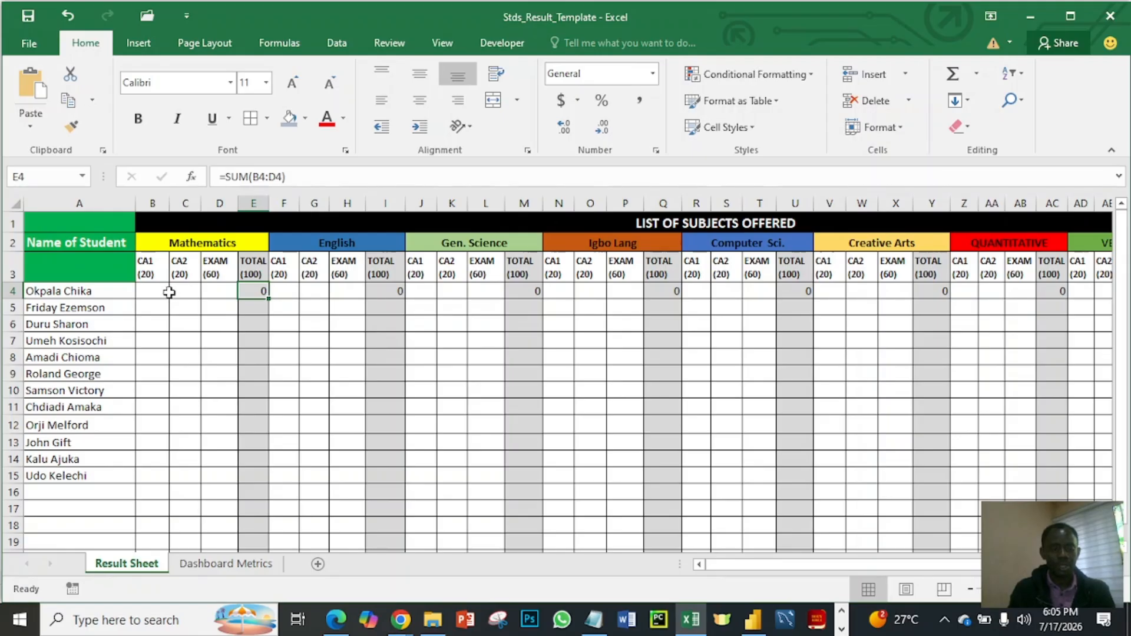
- Fill the Mathematics, English and Gen. Science total formulas in E4, I4 and M4 down to row 15
double_click(268, 301)
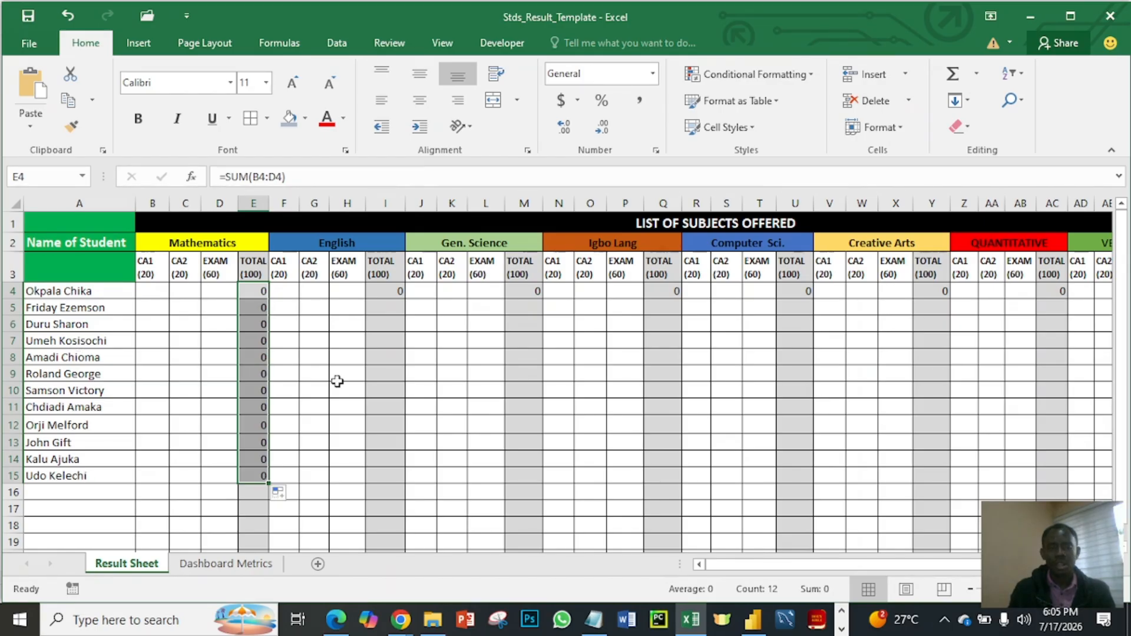
left_click(395, 290)
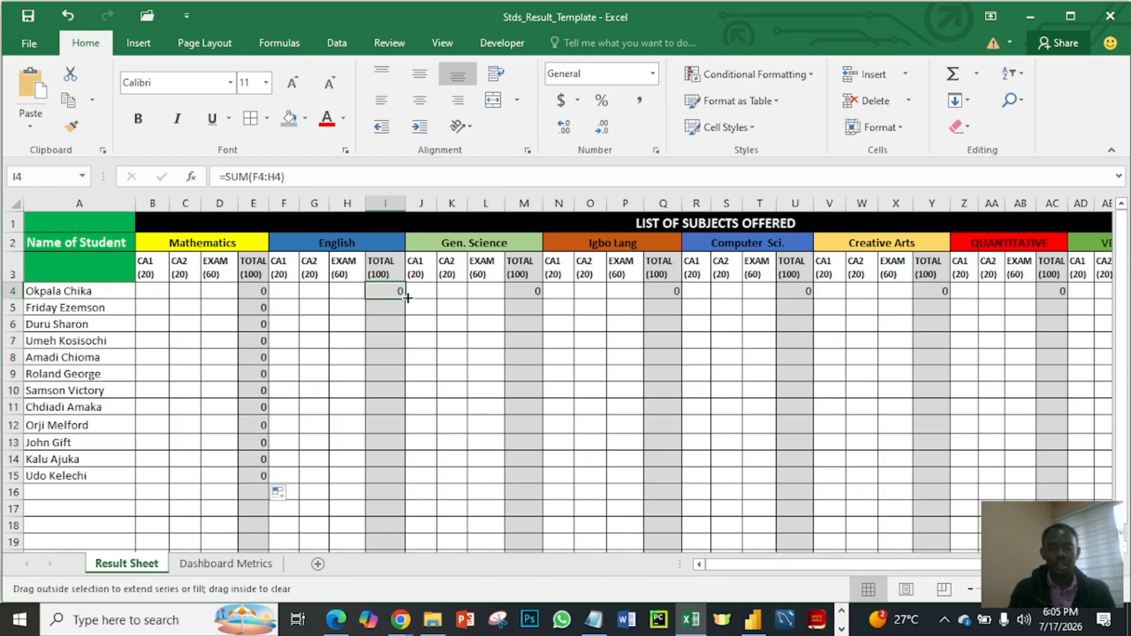
double_click(406, 298)
left_click(535, 296)
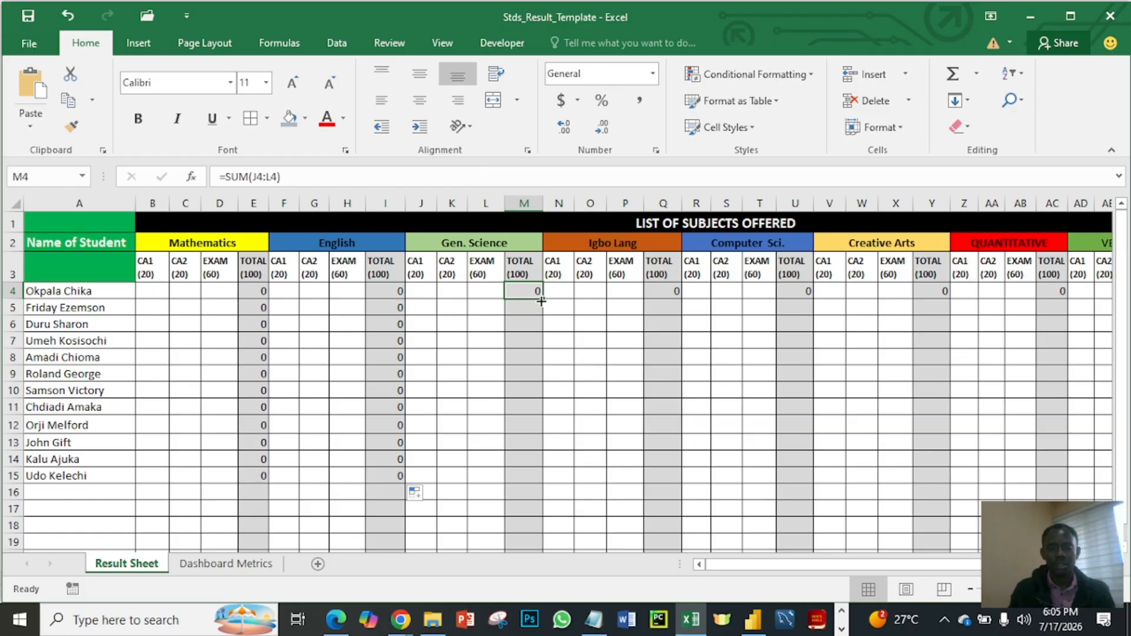
double_click(541, 299)
- Fill the Igbo Lang, Computer Sci. and Creative Arts total formulas in Q4, U4 and Y4 down to row 15
left_click(656, 295)
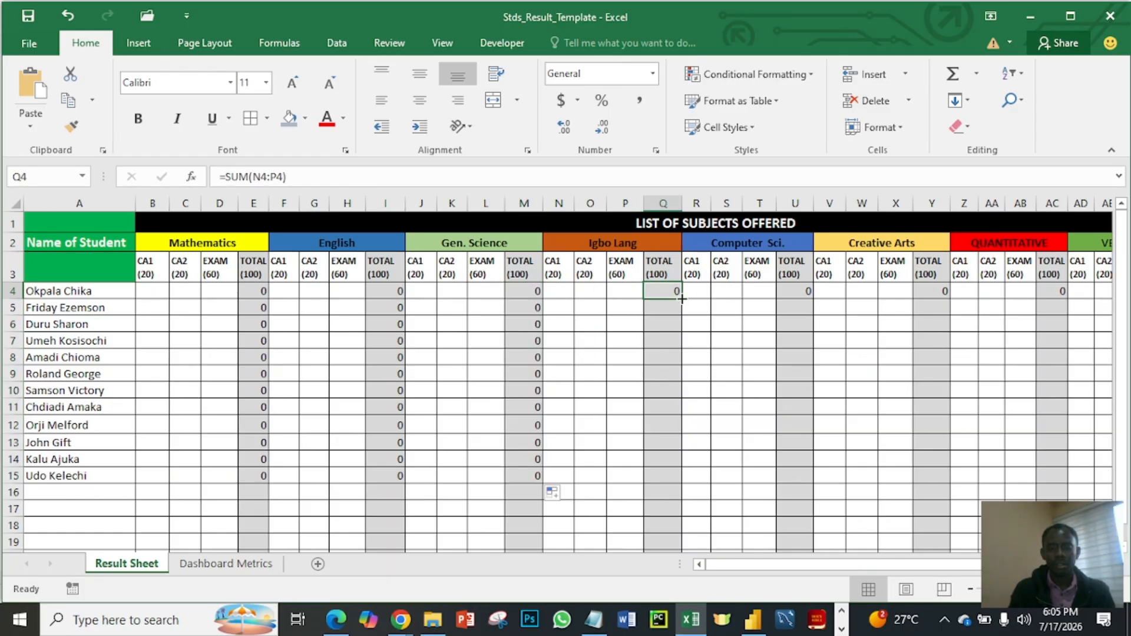
double_click(682, 299)
left_click(796, 295)
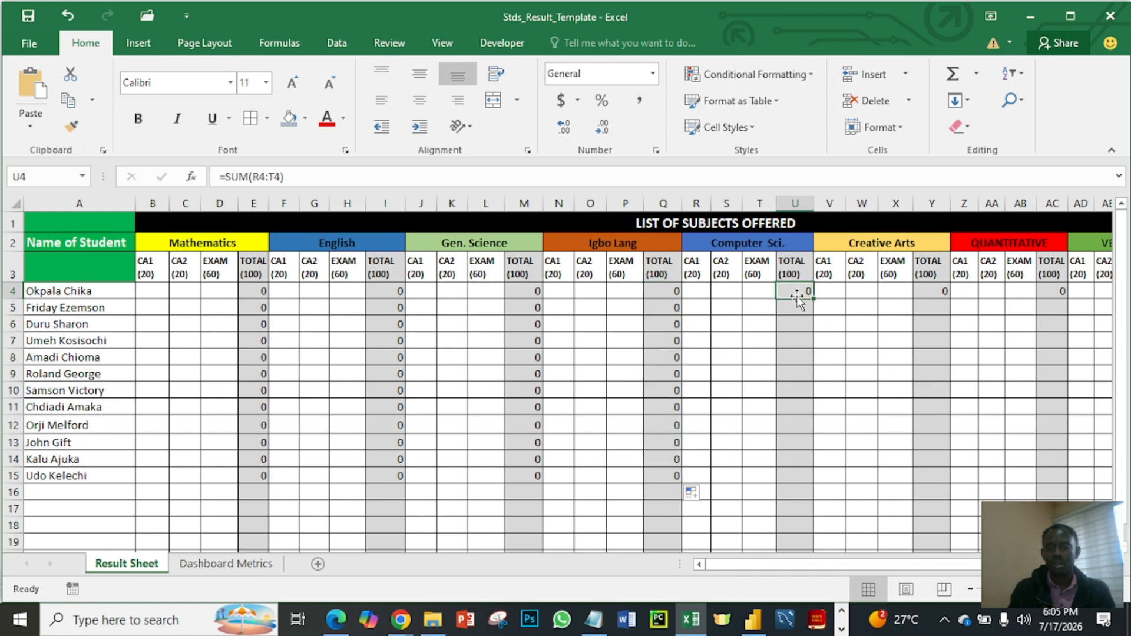
double_click(812, 298)
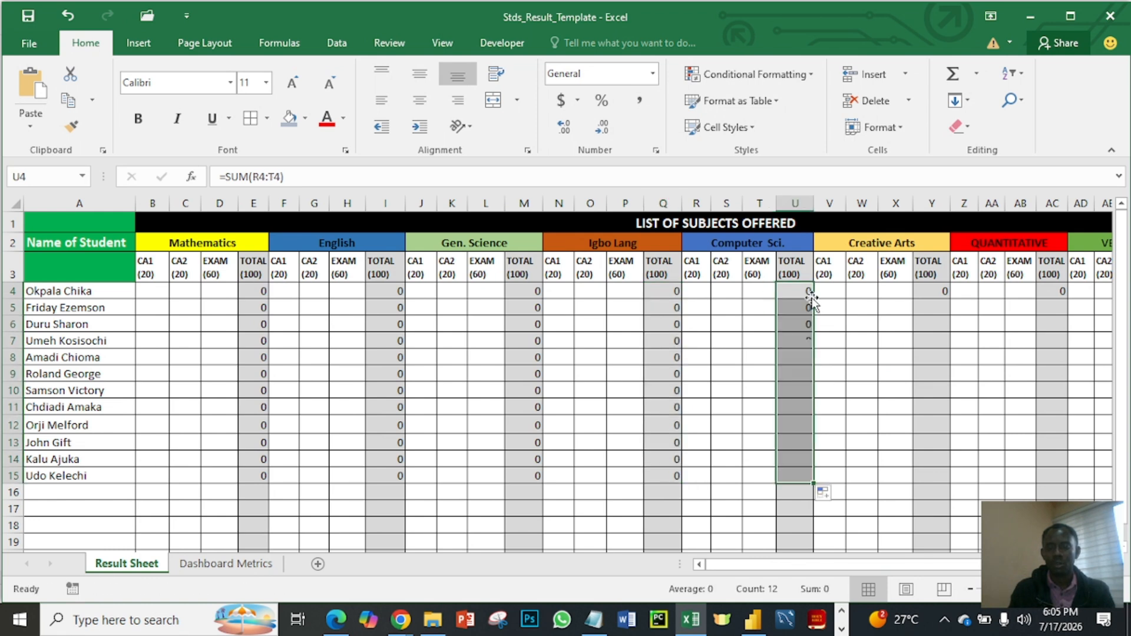
left_click(942, 293)
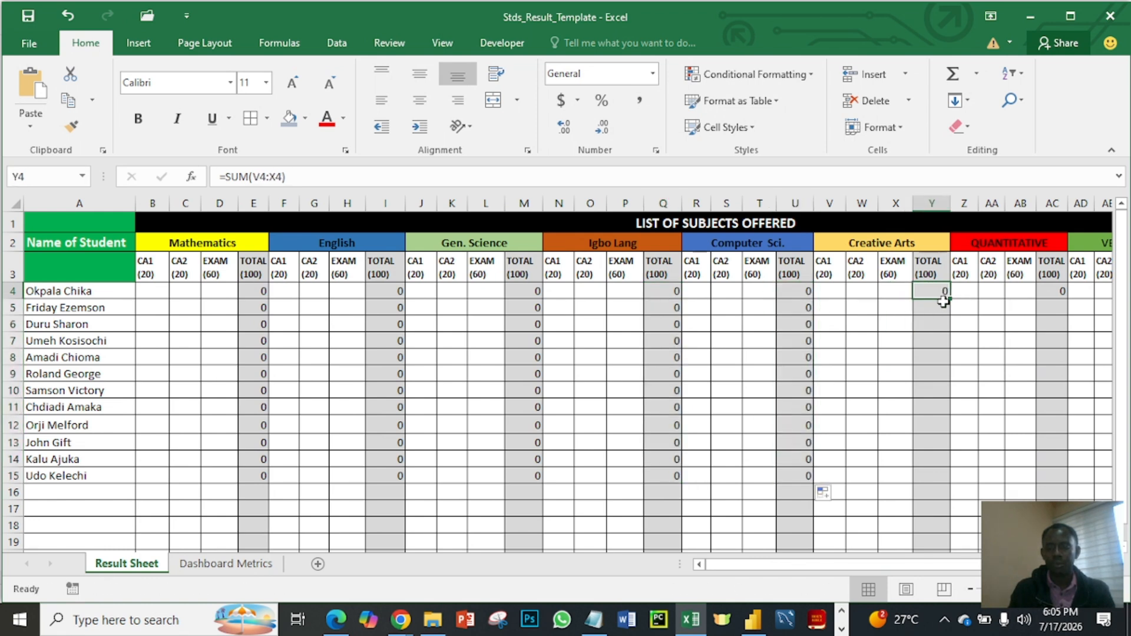
double_click(950, 300)
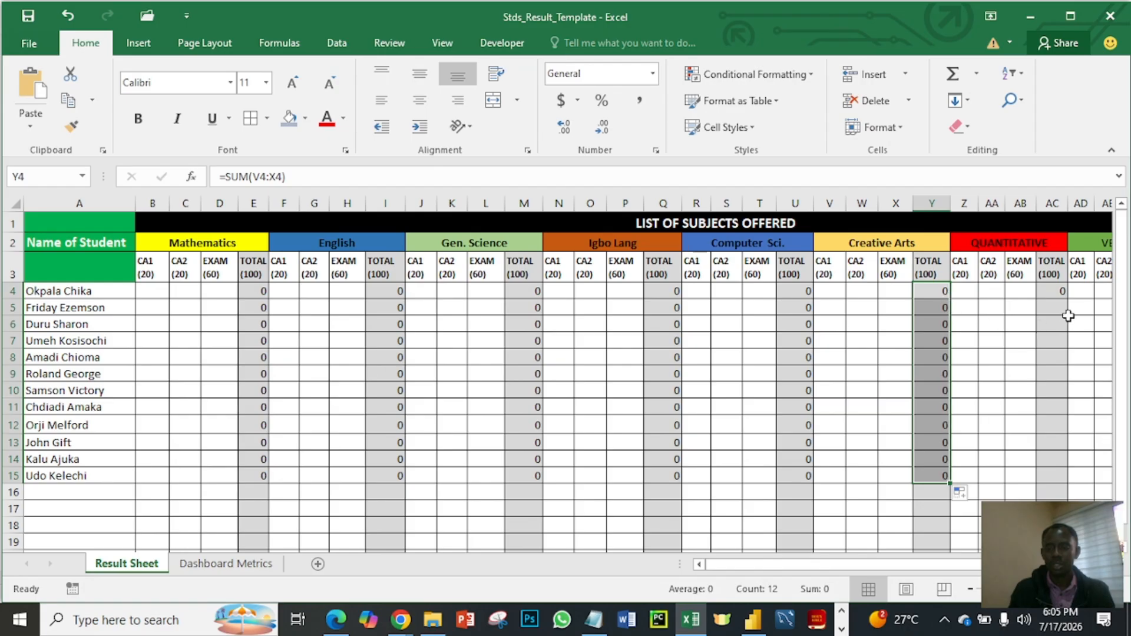
- Fill the QUANTITATIVE, VERBAL R. and PHE total formulas in AC4, AG4 and AK4 down to row 15
left_click(1059, 295)
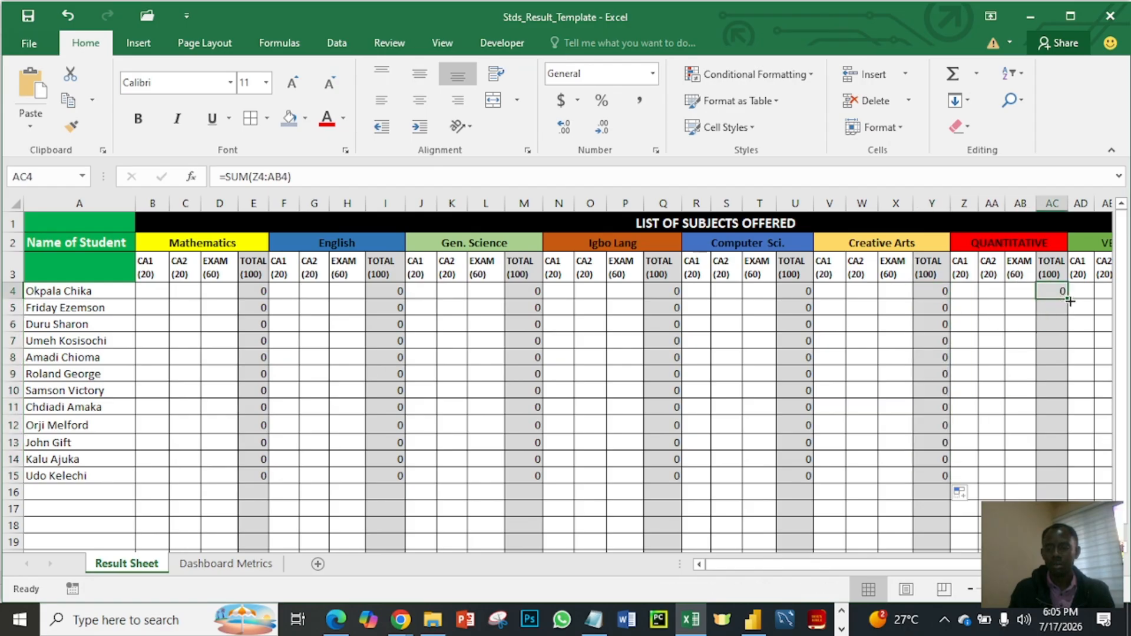
double_click(1070, 301)
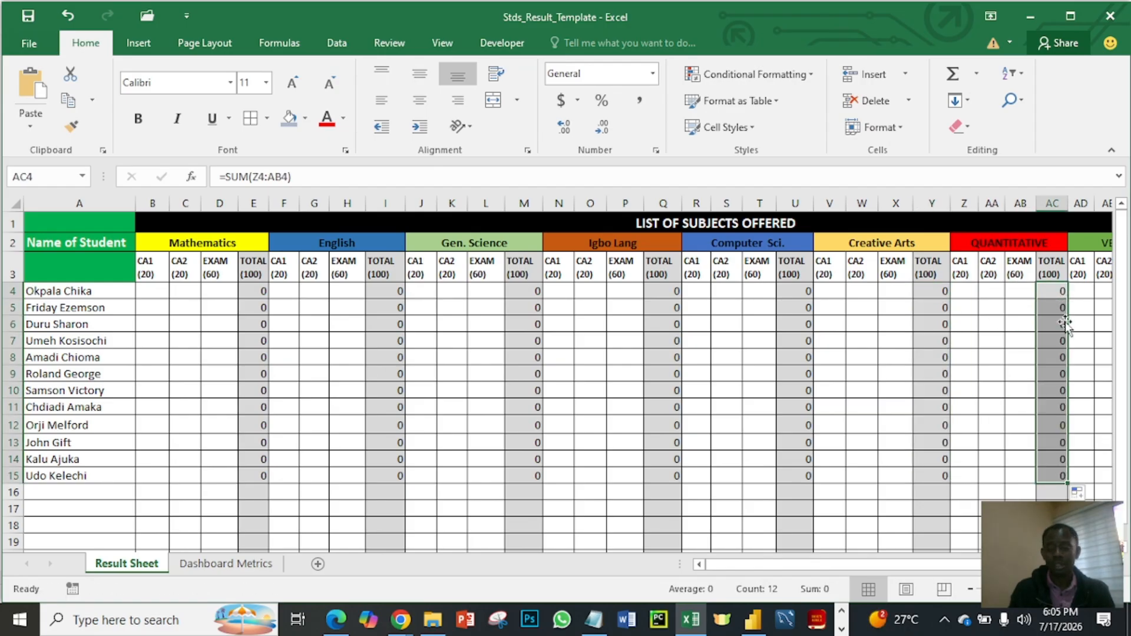
scroll(937, 417, "right", 3)
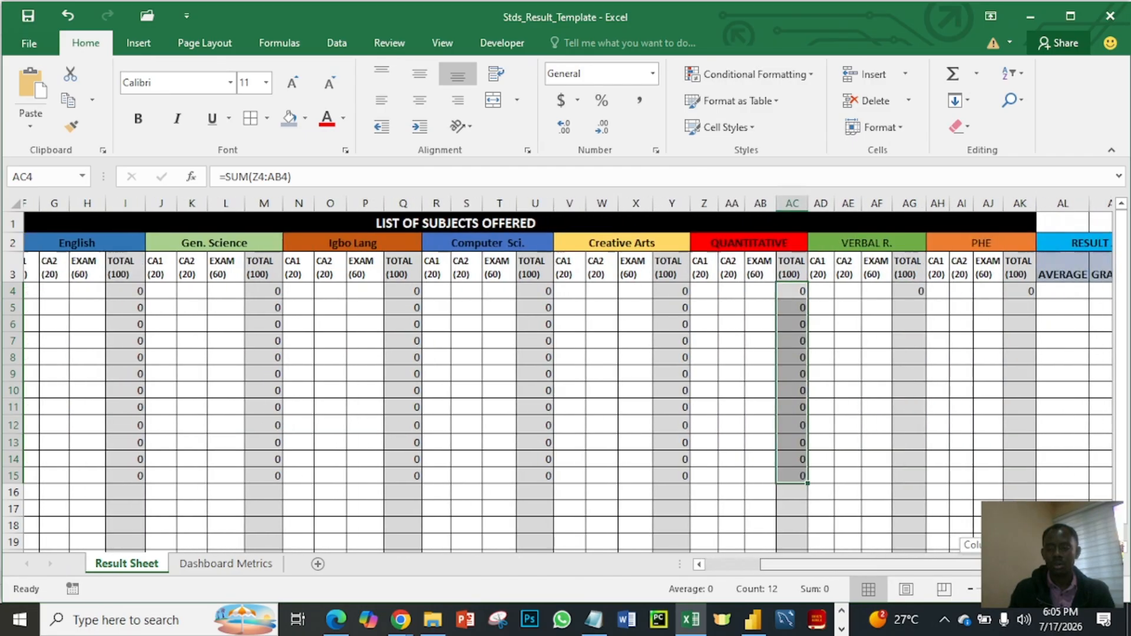
left_click(889, 290)
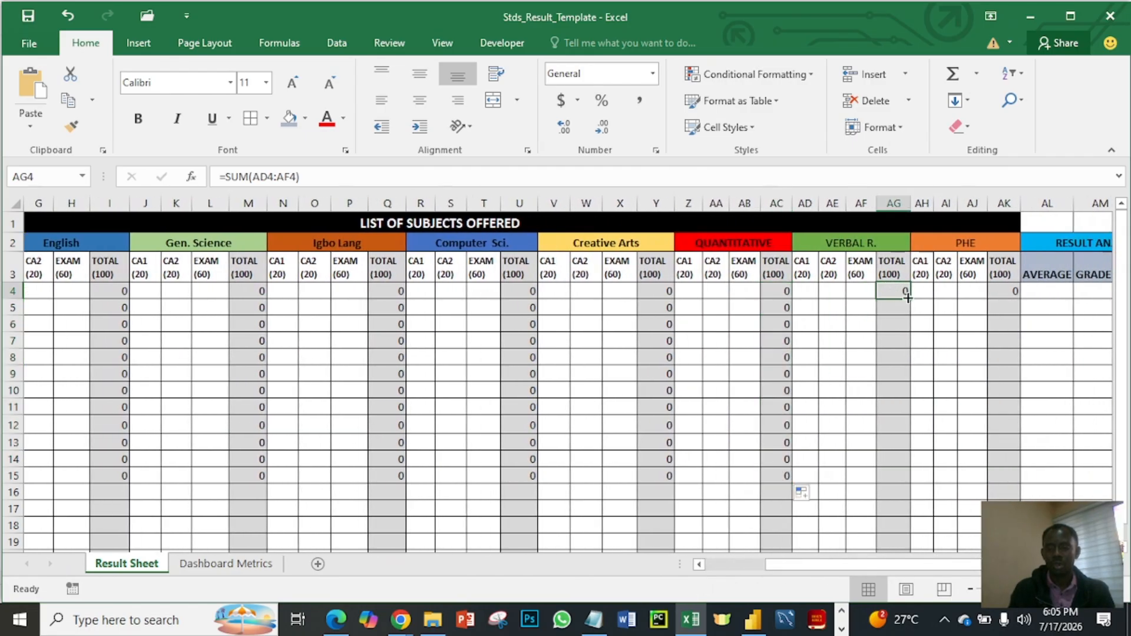
double_click(910, 300)
left_click(1000, 291)
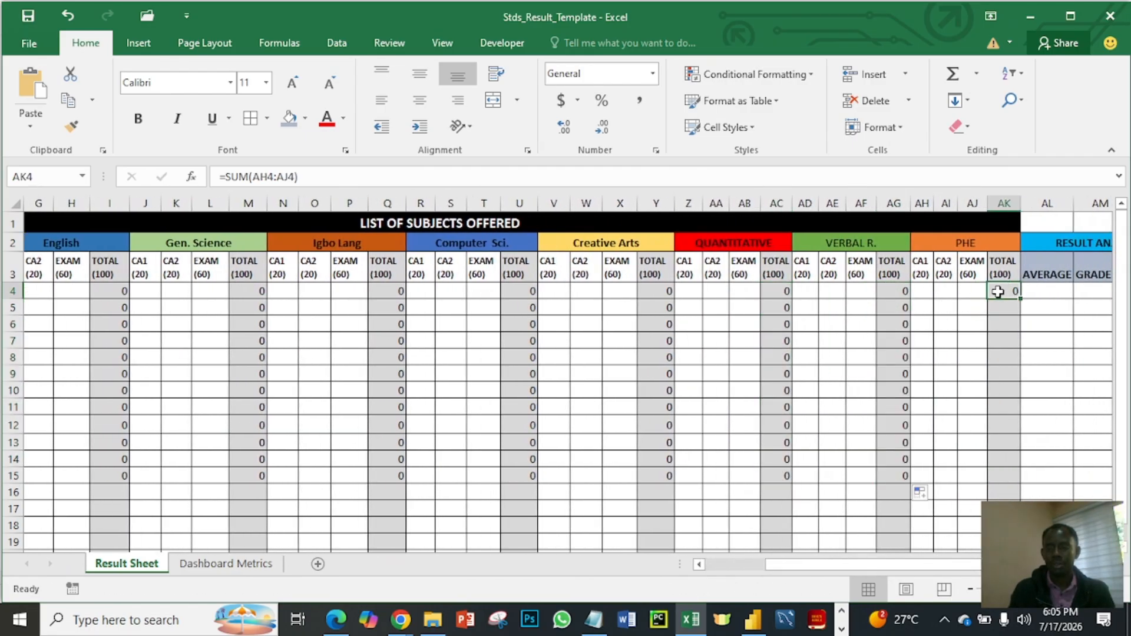
double_click(1018, 300)
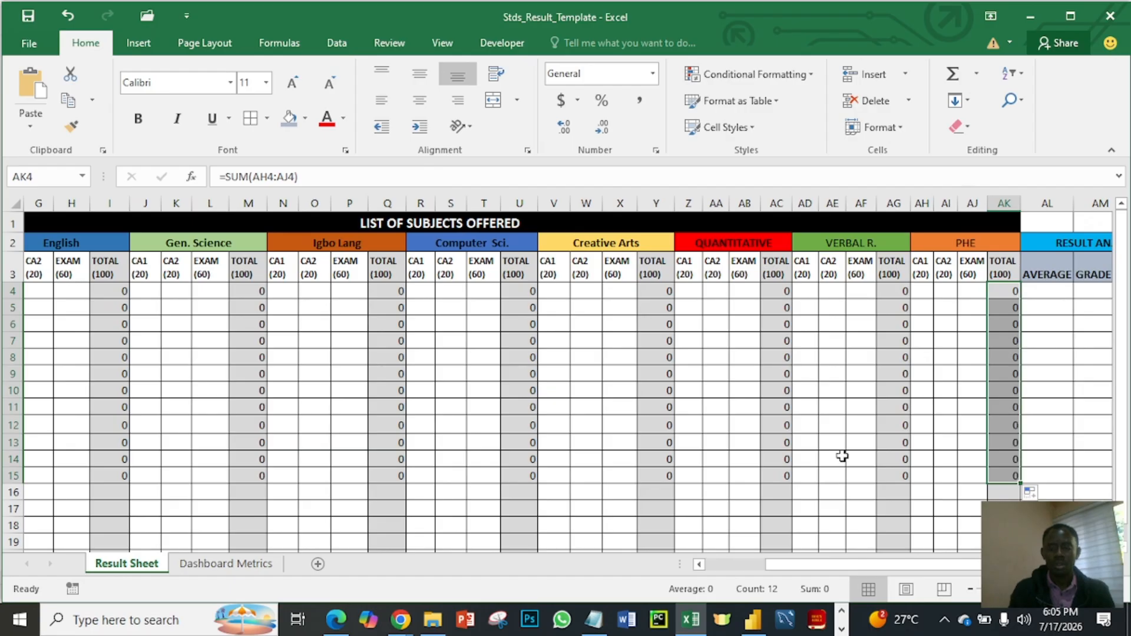
- Enter the first student's Mathematics scores in row 4: CA1 12, CA2 10 and EXAM 45
left_click_drag(853, 561, 720, 564)
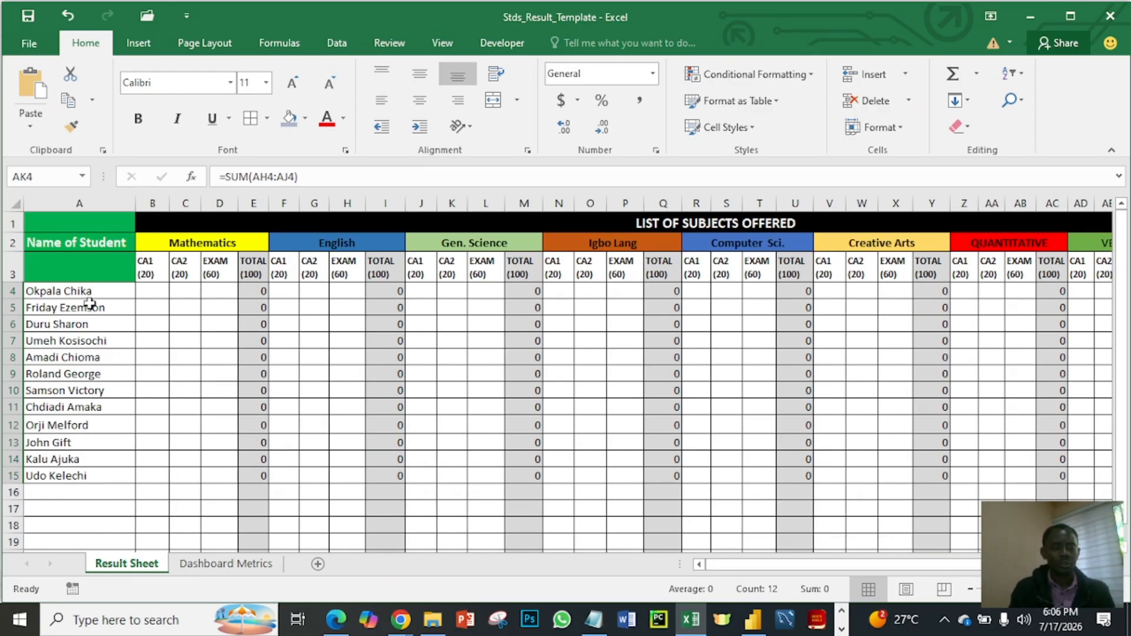
left_click(55, 293)
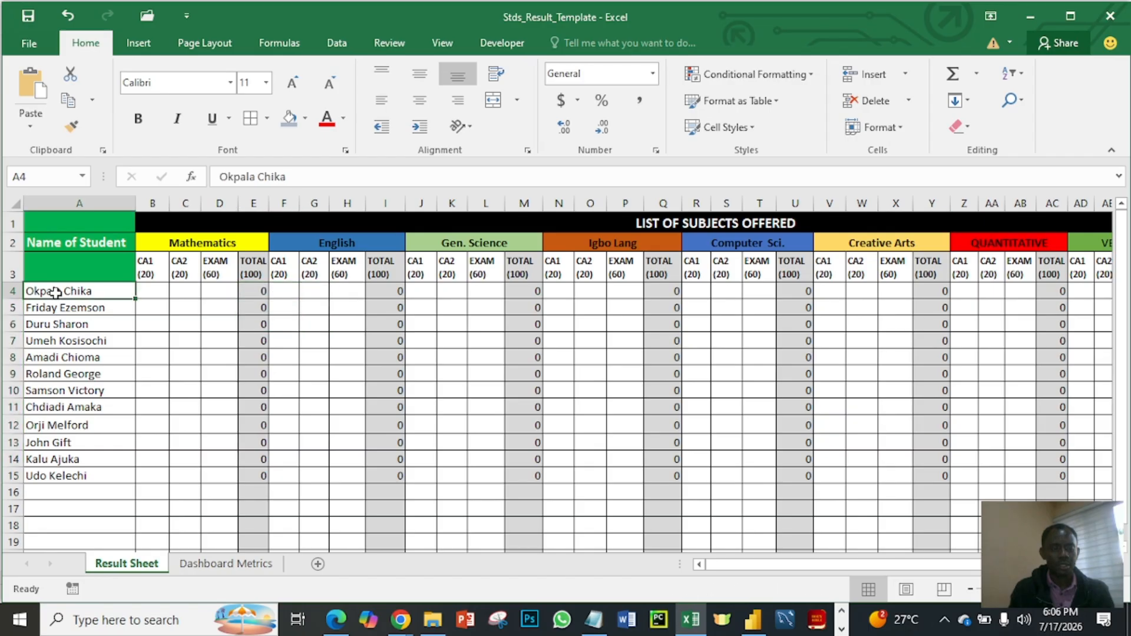
left_click(158, 292)
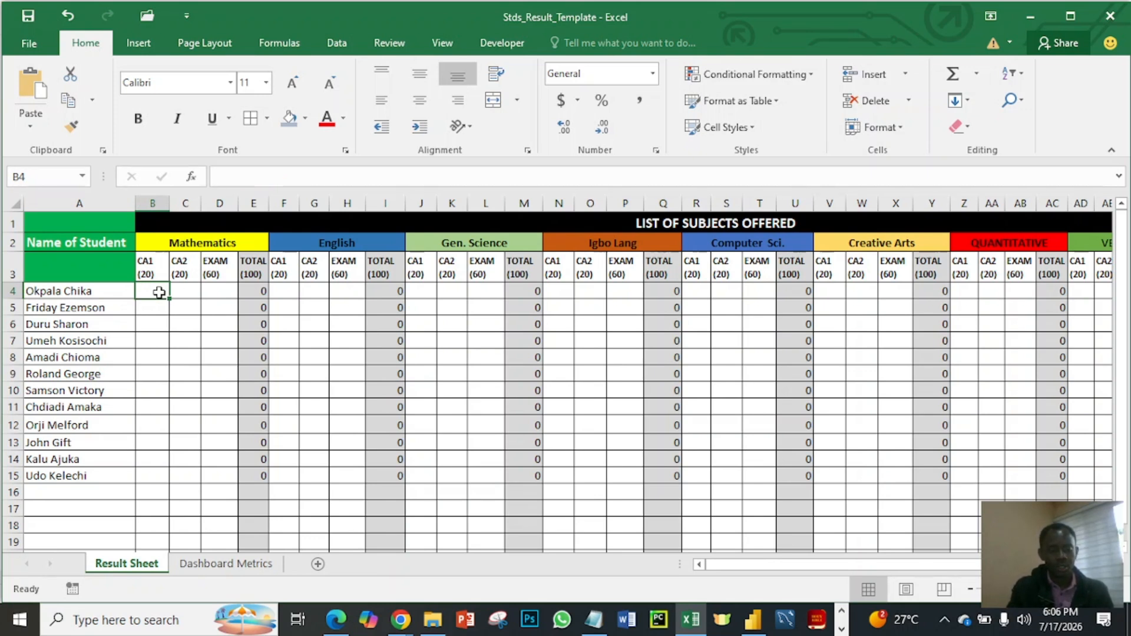
type("12")
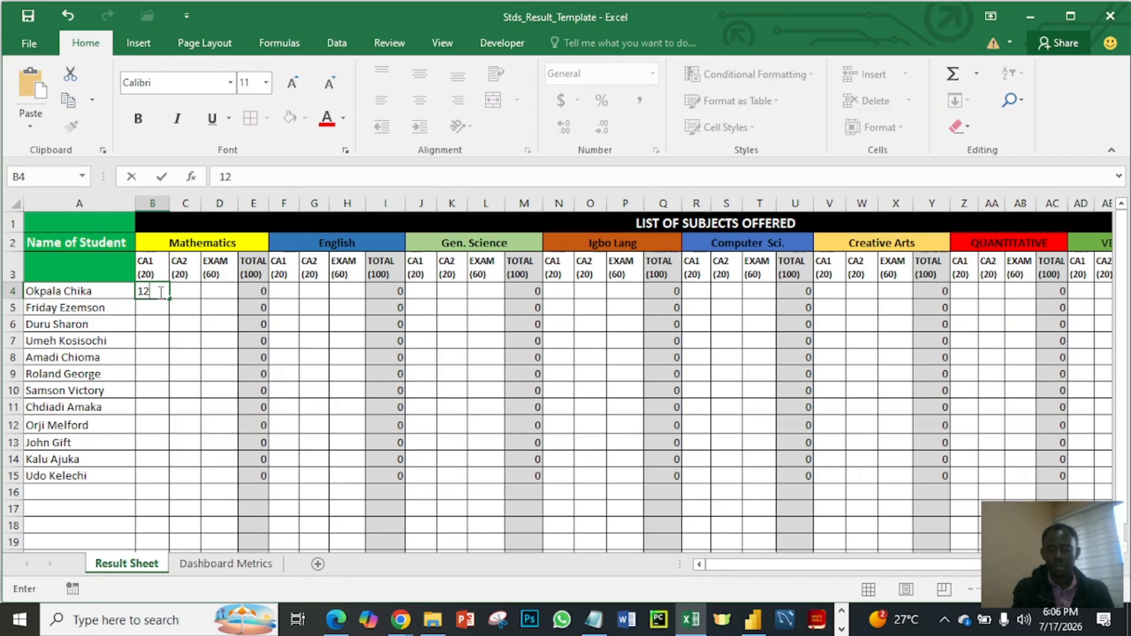
key("Tab")
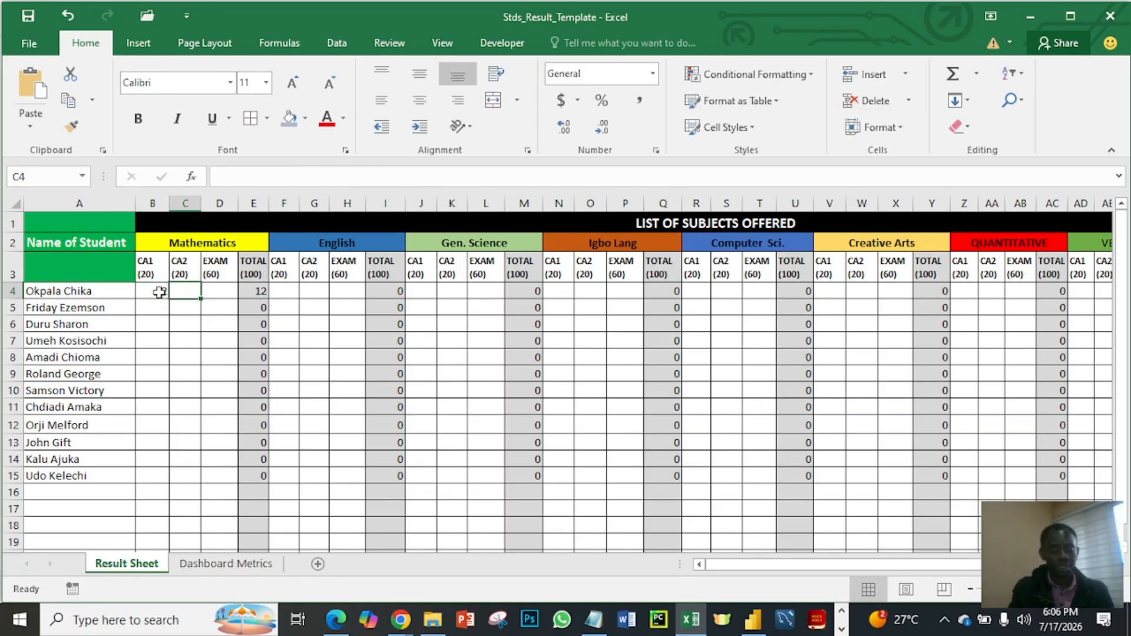
type("10")
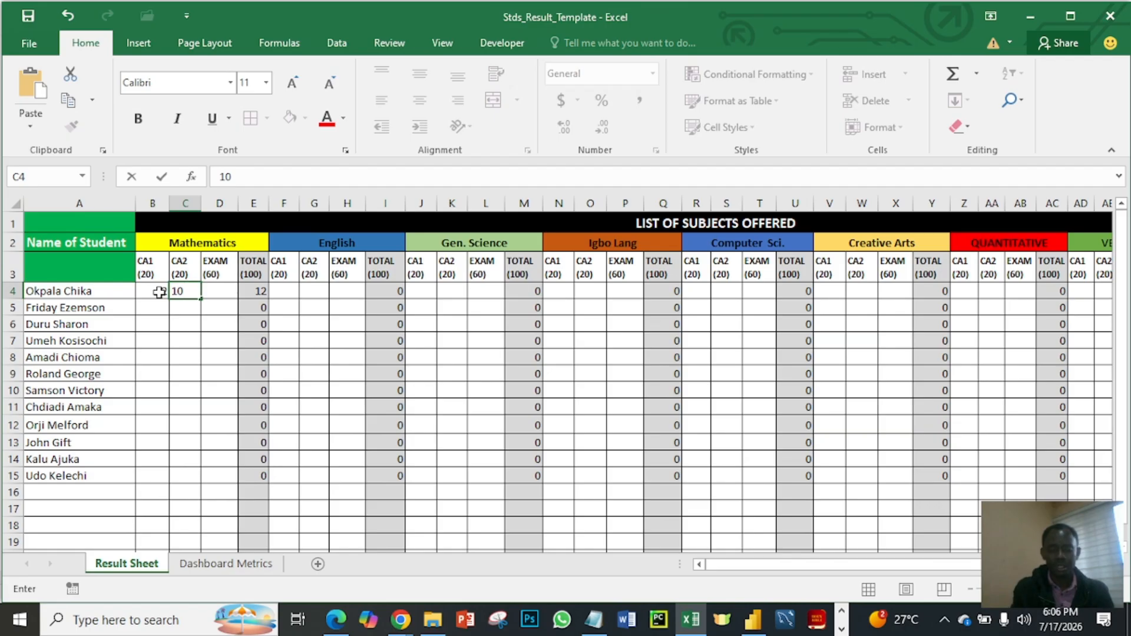
key("Tab")
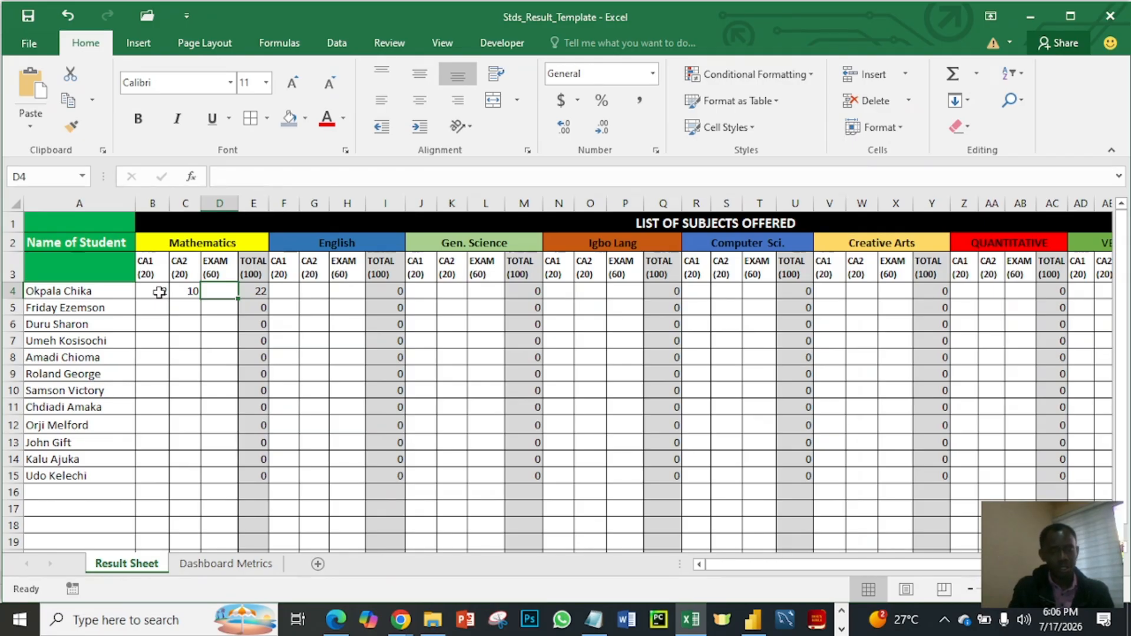
type("45")
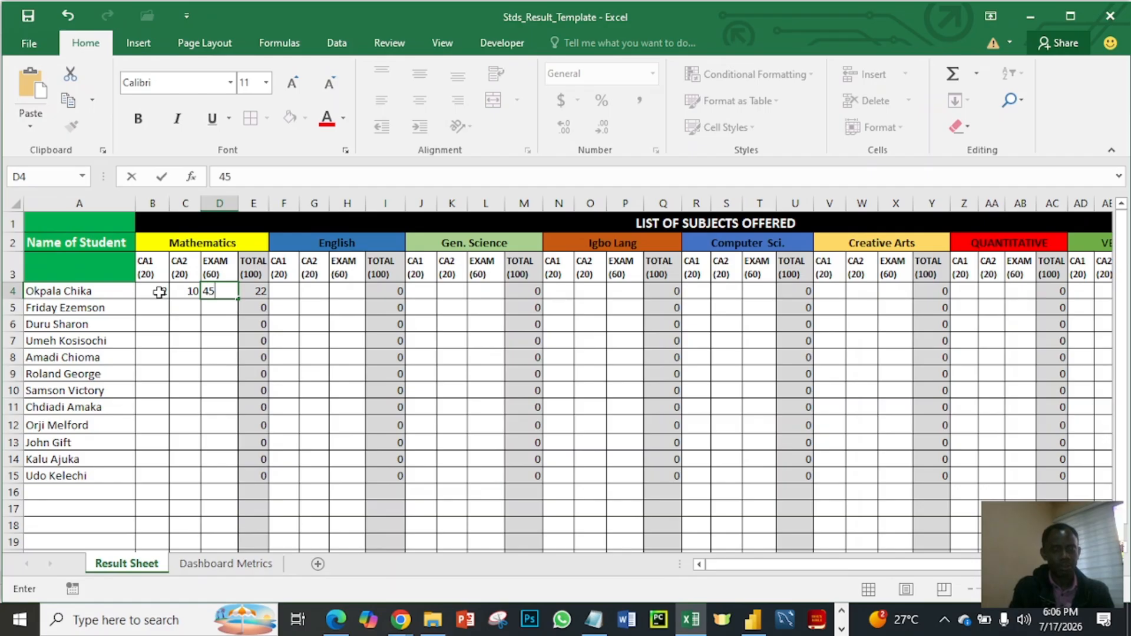
key("Tab")
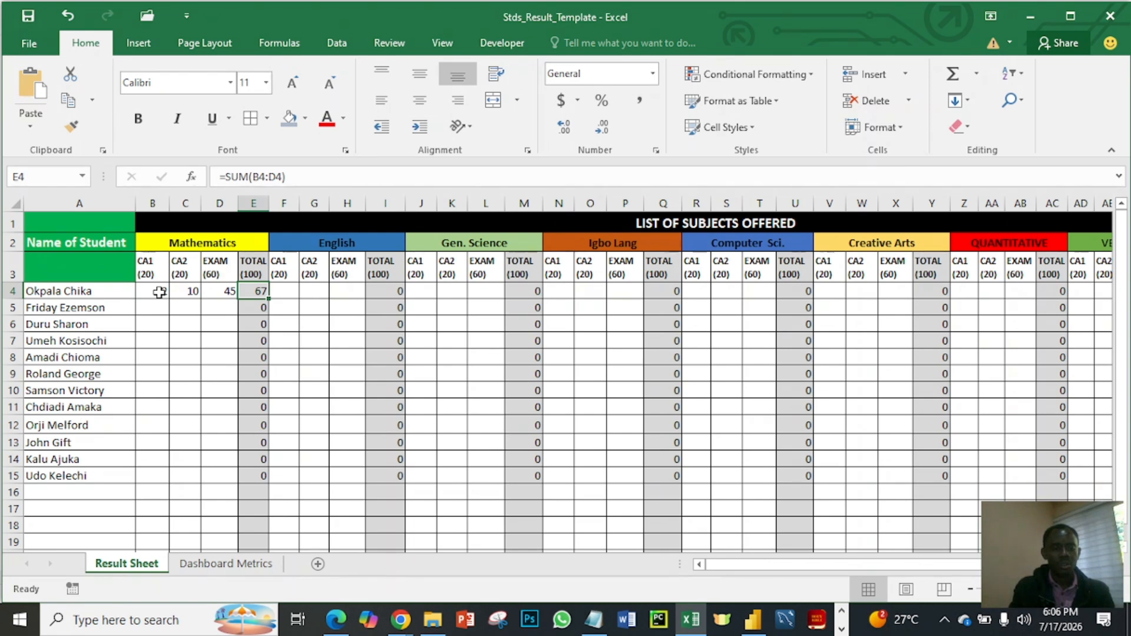
- Enter the first student's English scores in row 4: CA1 11, CA2 12 and EXAM 50
key("Tab")
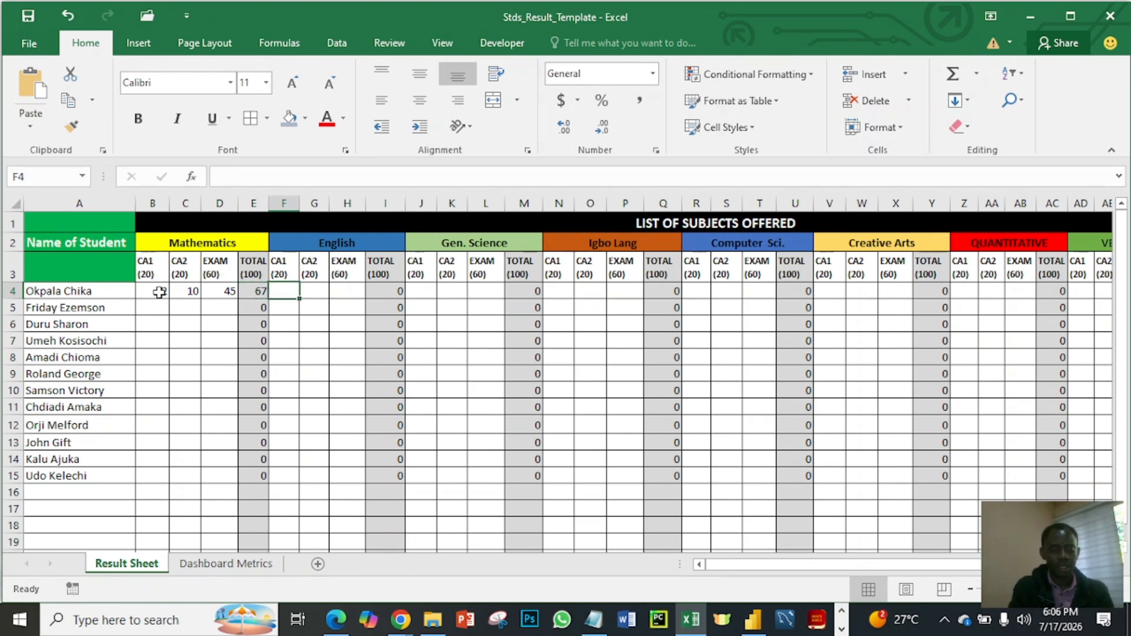
type("35")
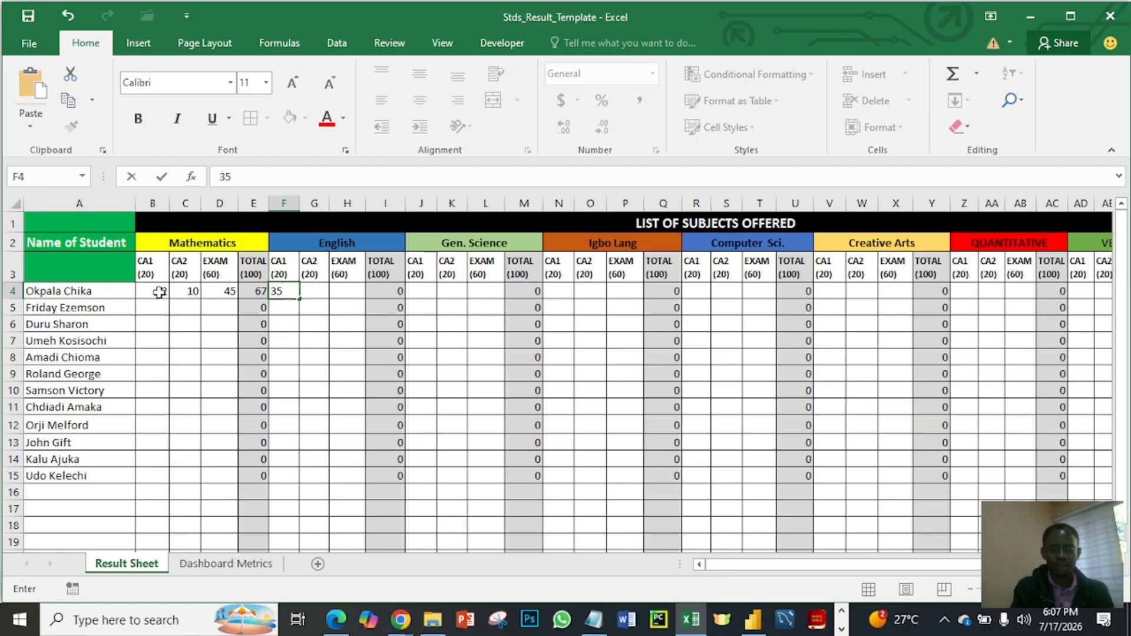
key("BackSpace")
key("BackSpace")
type("11")
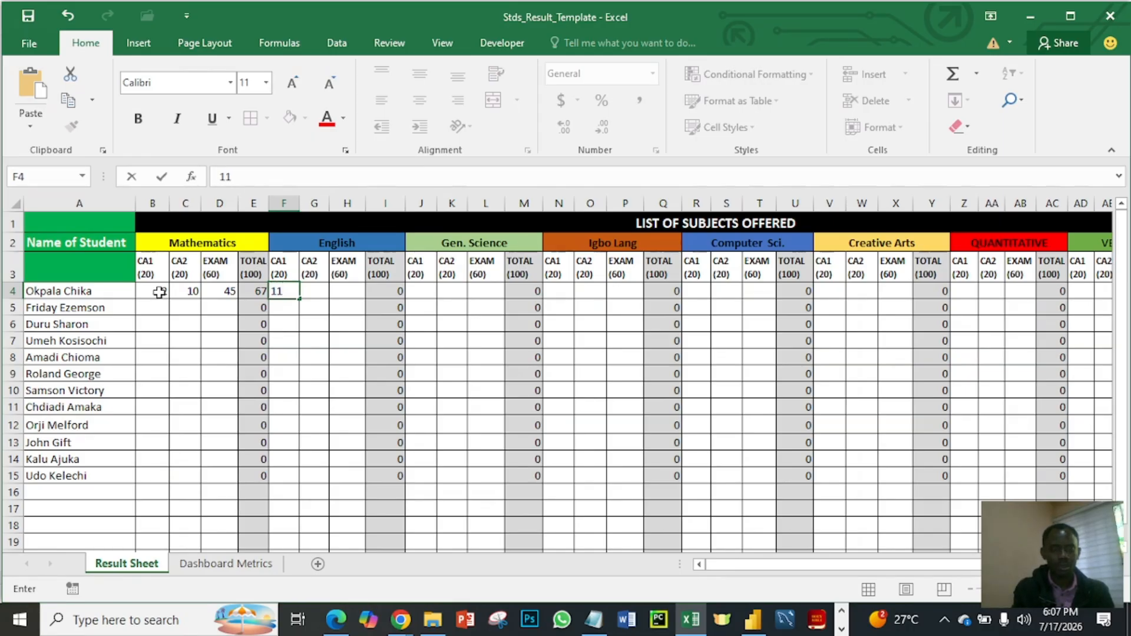
key("Tab")
type("12")
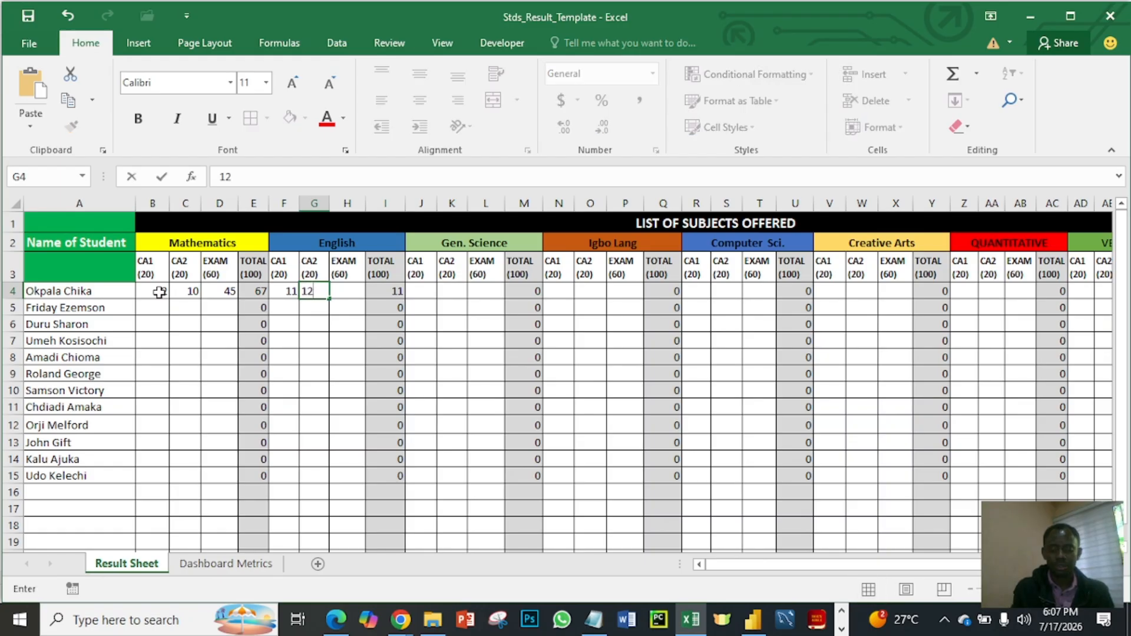
key("Tab")
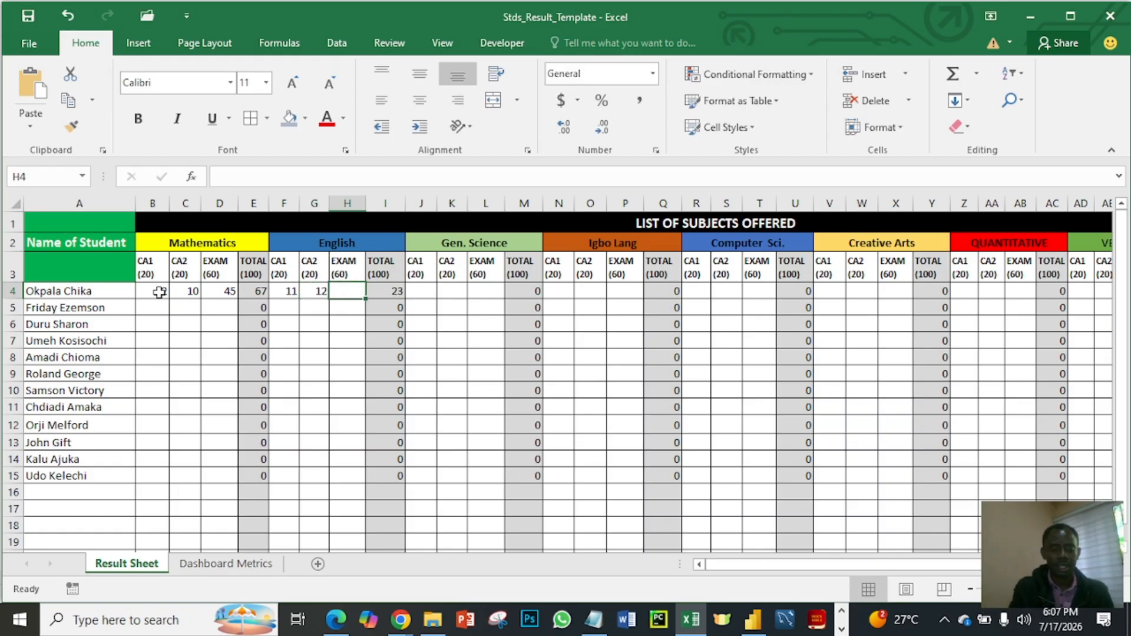
type("5")
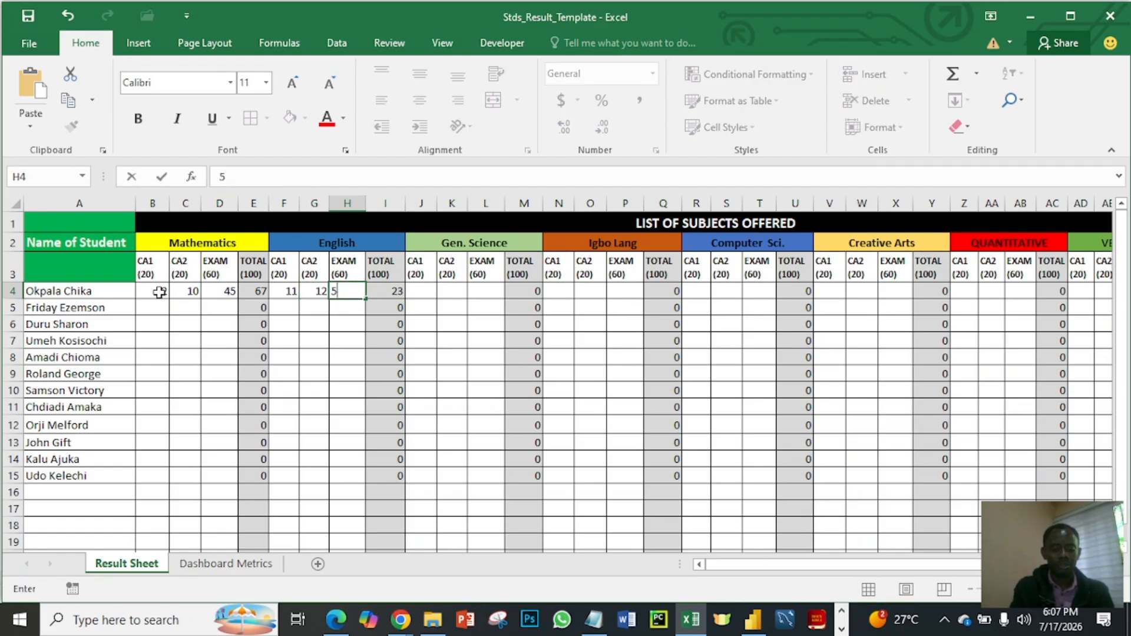
type("0")
key("Tab")
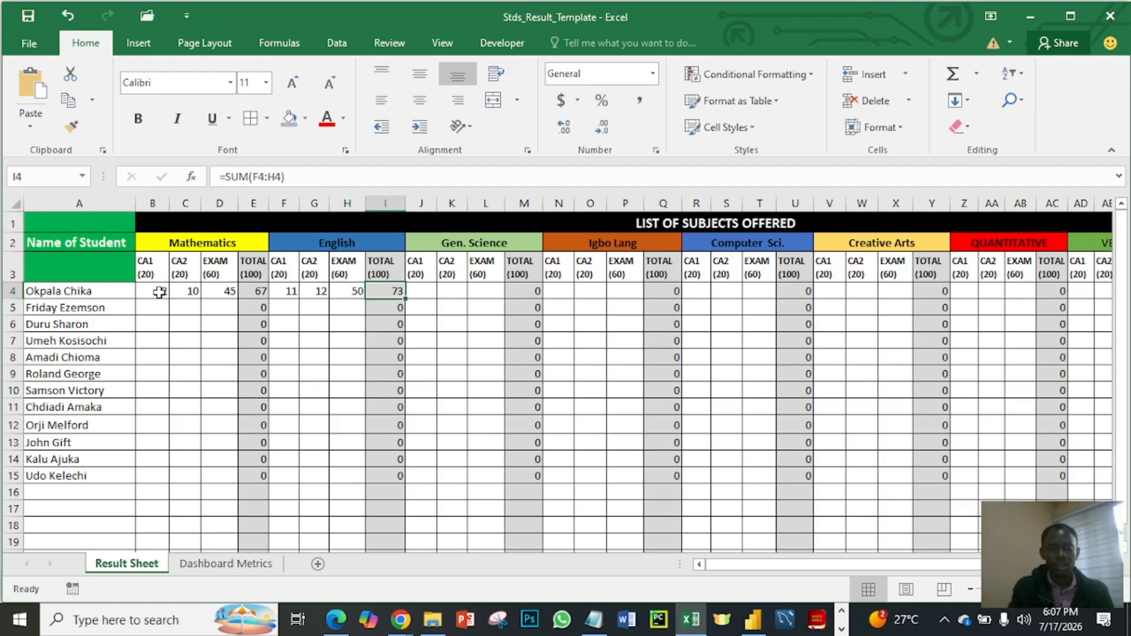
- Enter 10 in the first student's English TOTAL cell I4 and 10 as the Gen. Science CA1 score in J4
type("10")
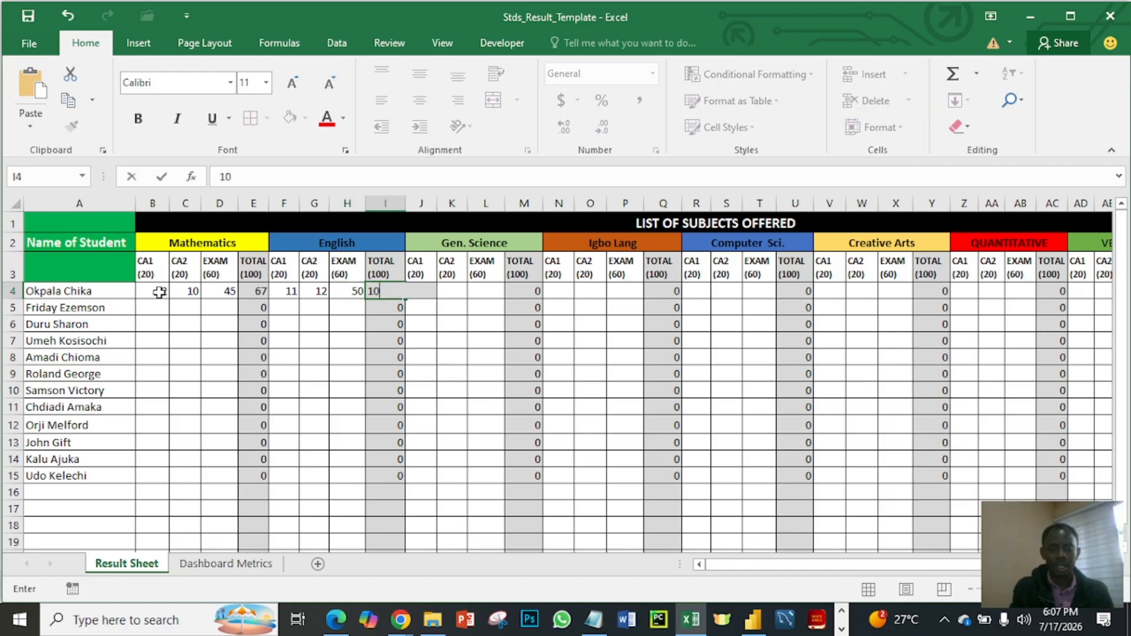
key("Tab")
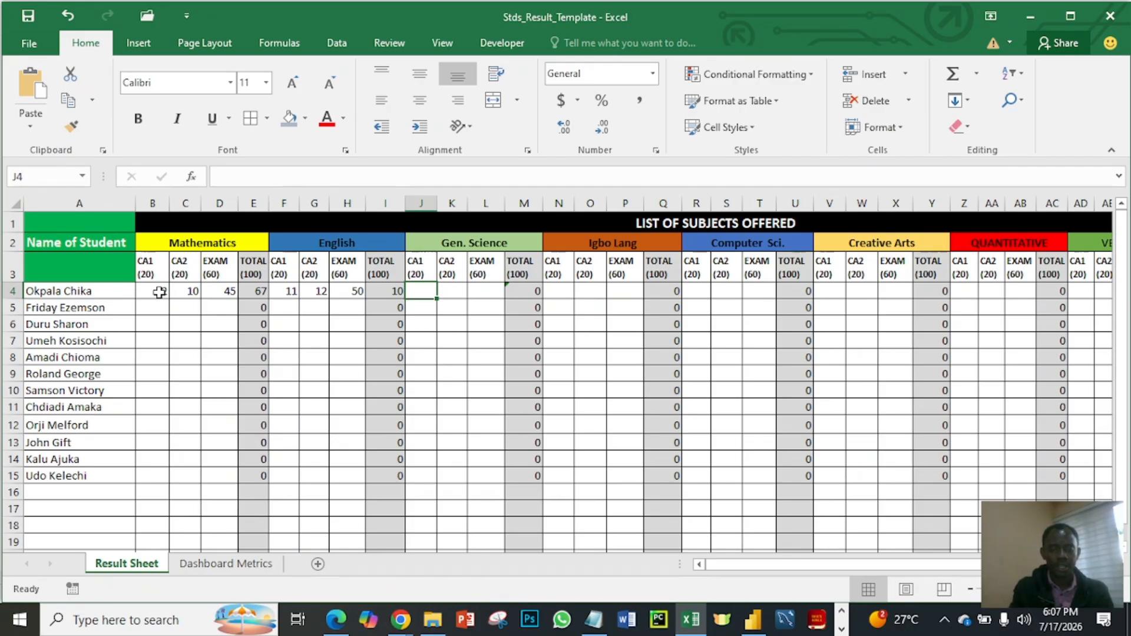
type("10")
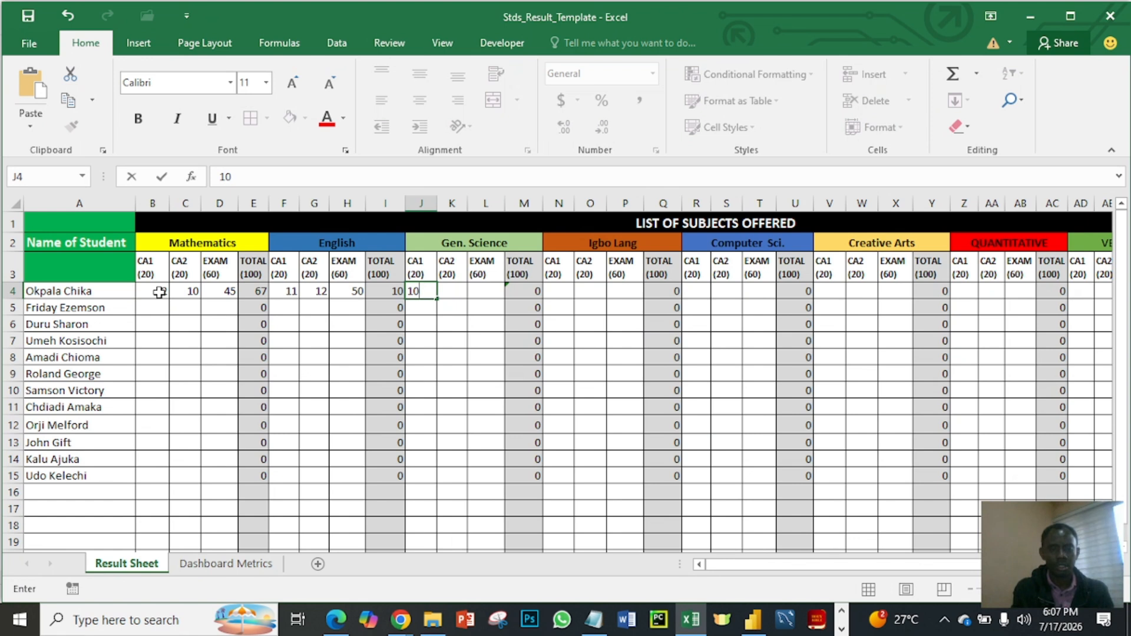
key("Left")
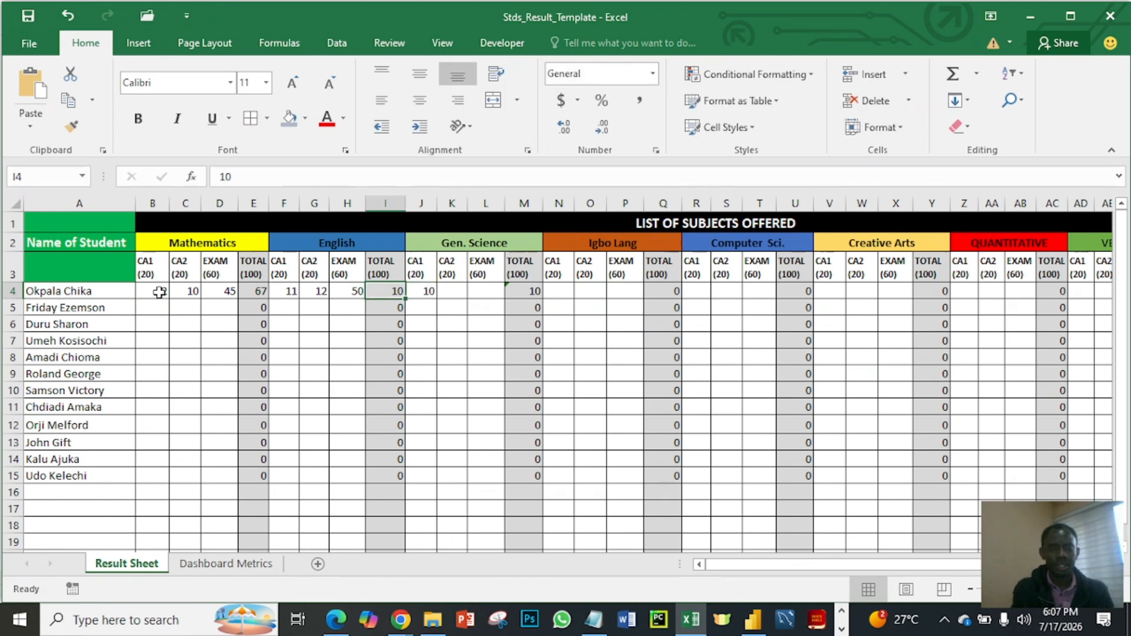
- Clear the mistyped value from the first student's English TOTAL cell I4
key("Left")
key("Left")
key("Left")
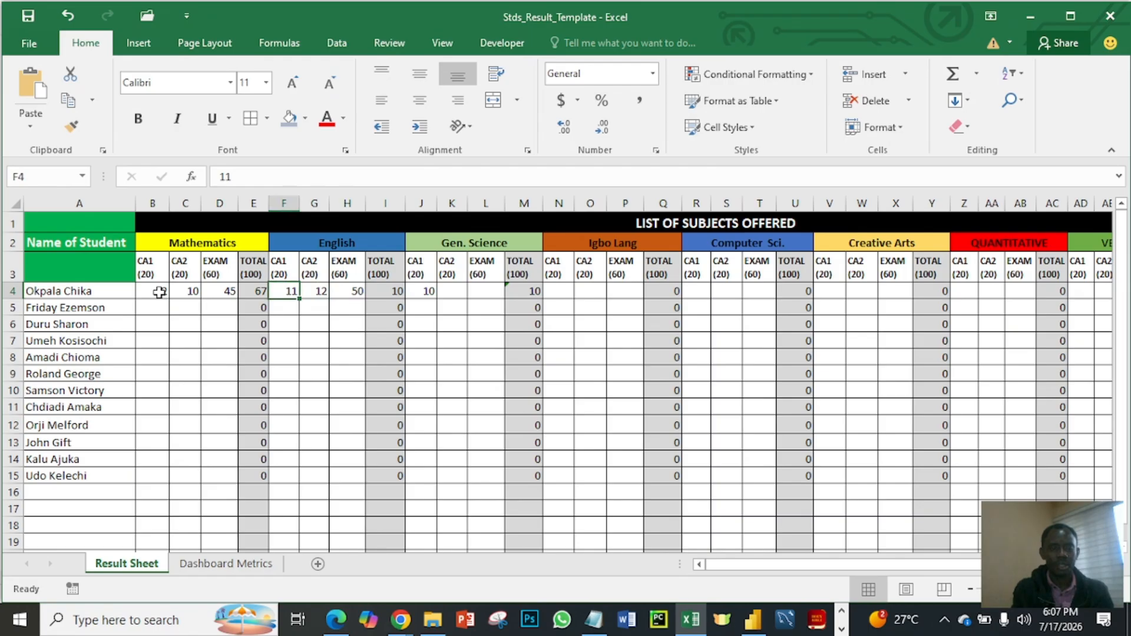
key("Right")
key("Right")
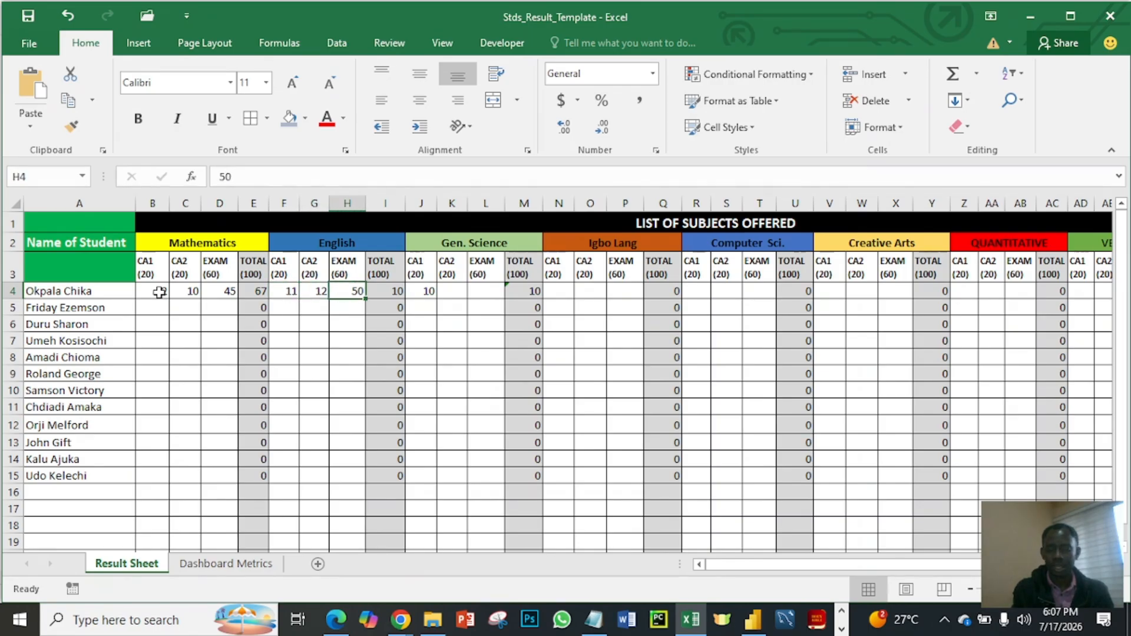
key("Right")
key("Delete")
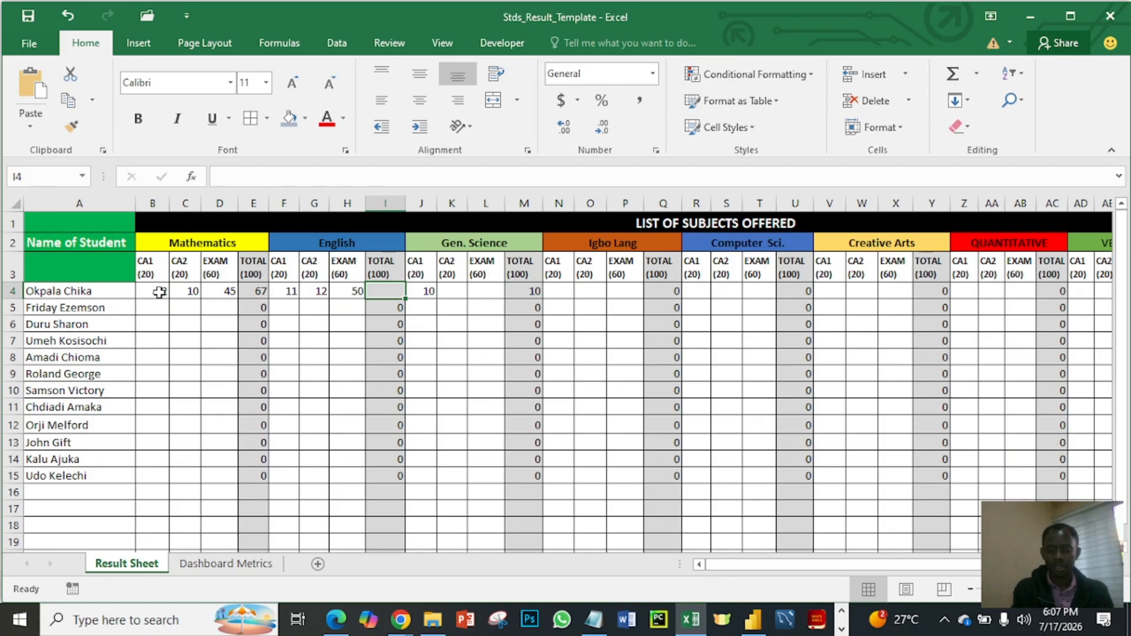
- Clear the first student's English CA1, CA2 and EXAM scores in F4:H4
key("Left")
key("Left")
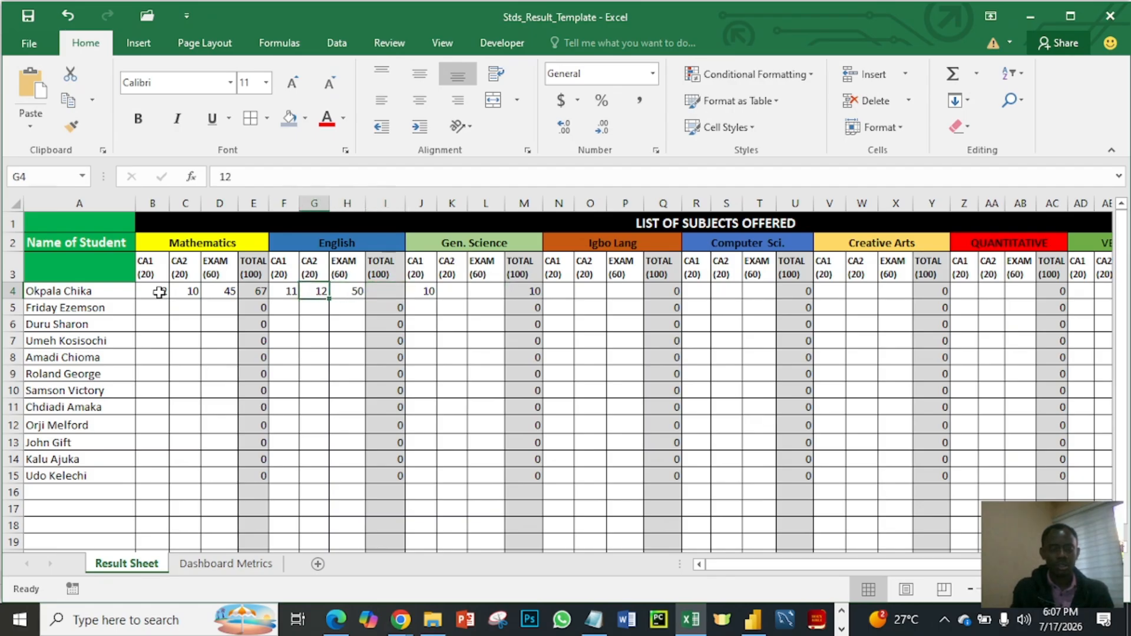
key("shift+Right")
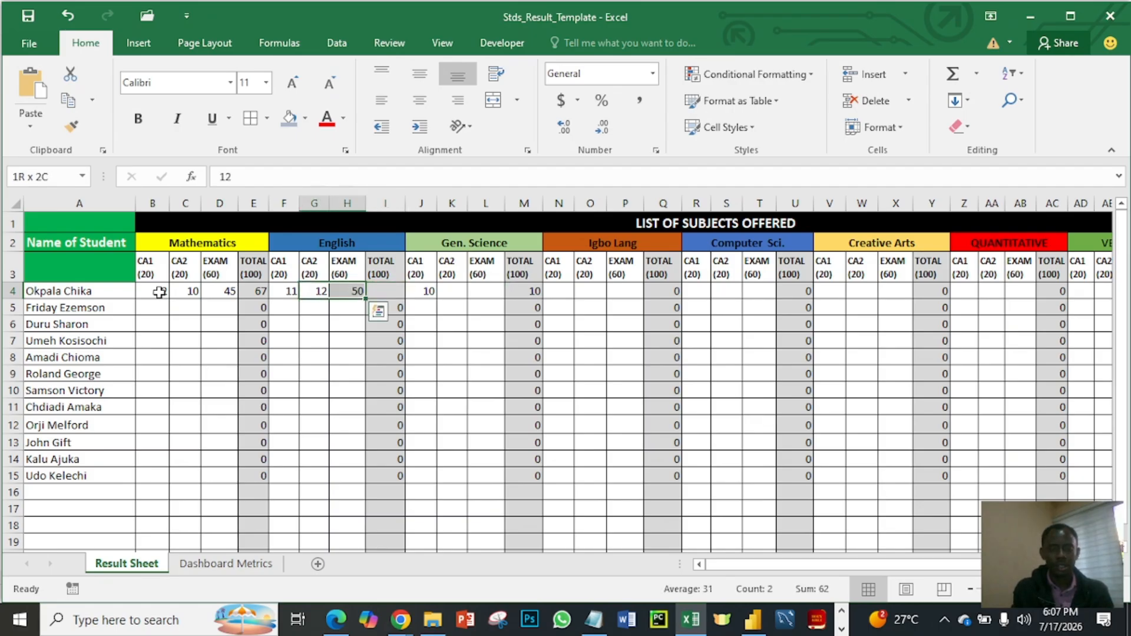
key("Delete")
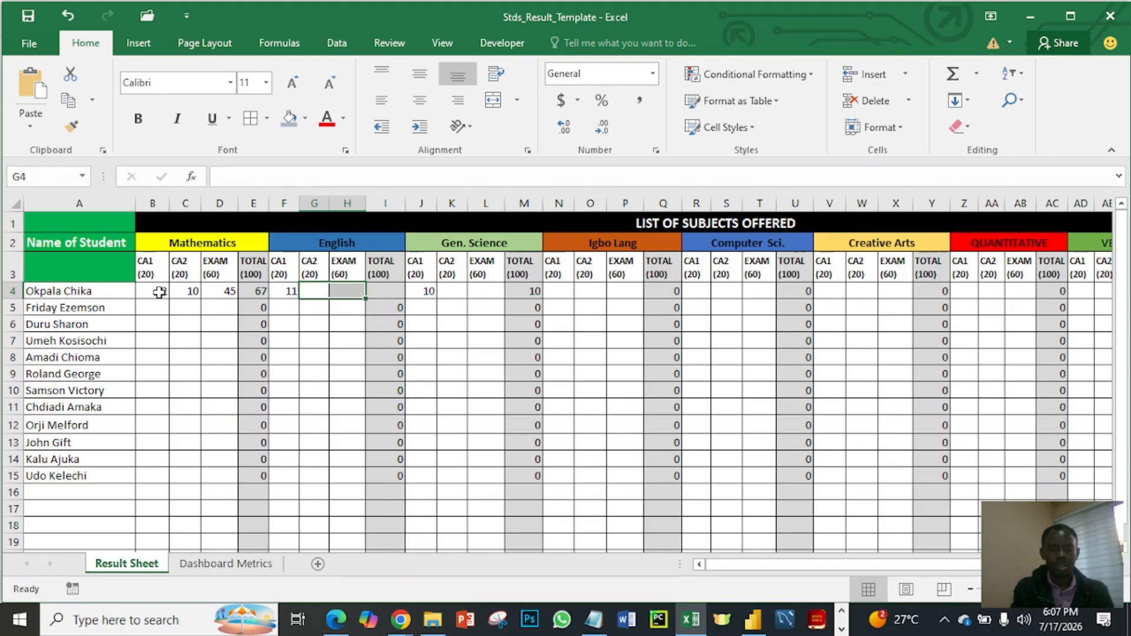
key("Left")
key("Right")
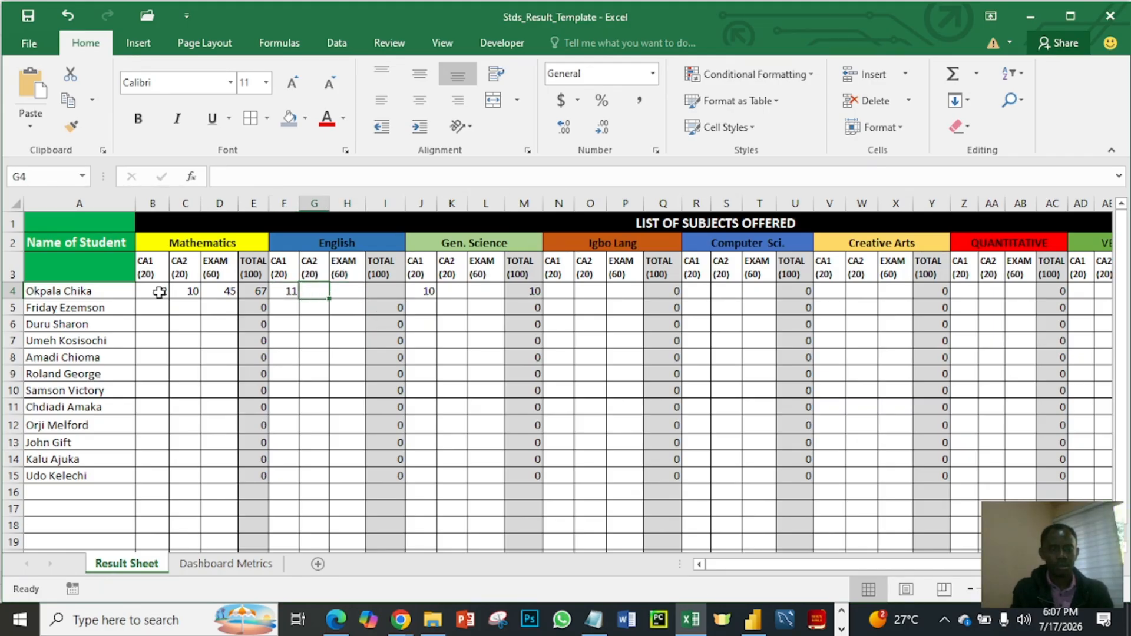
key("Left")
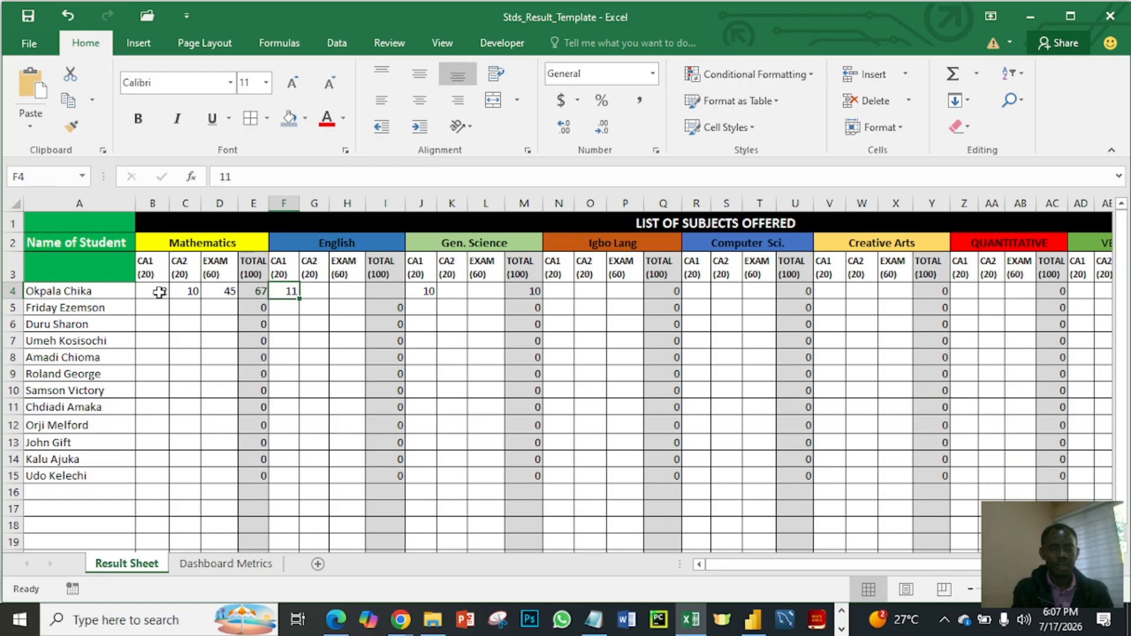
key("BackSpace")
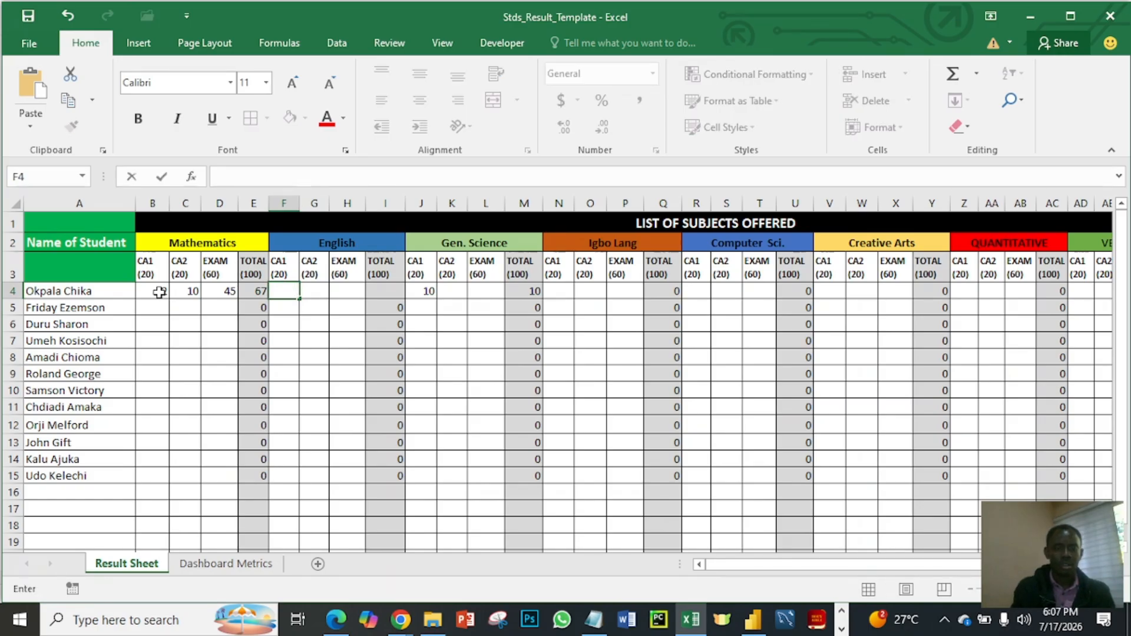
- Restore the first student's English total in I4 with the formula =SUM(F4:H4)
left_click(396, 292)
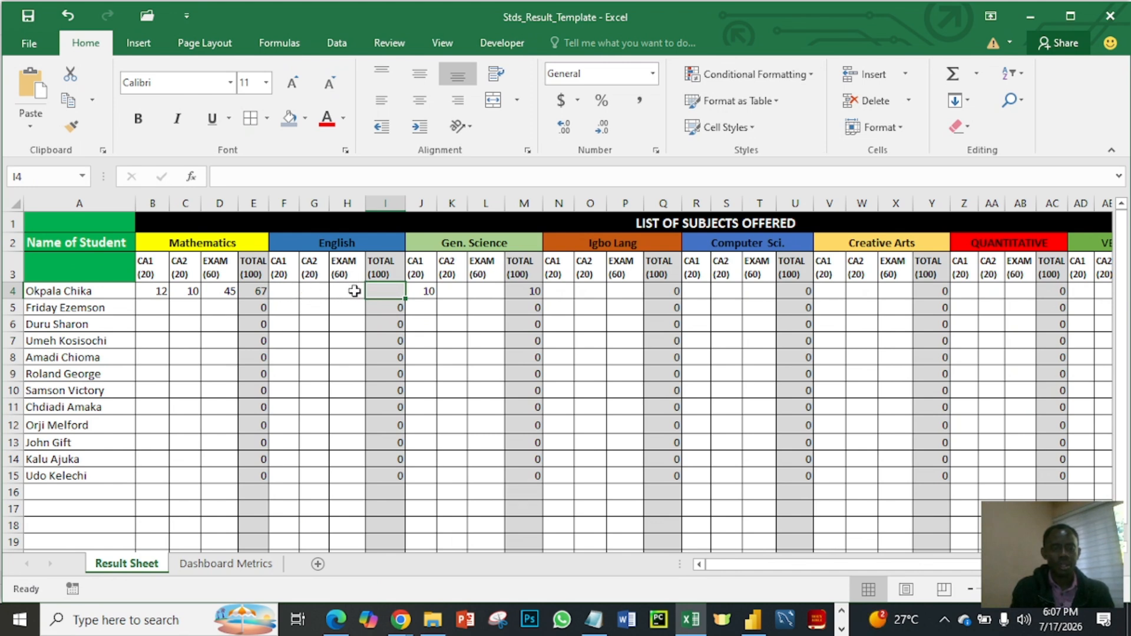
type("=")
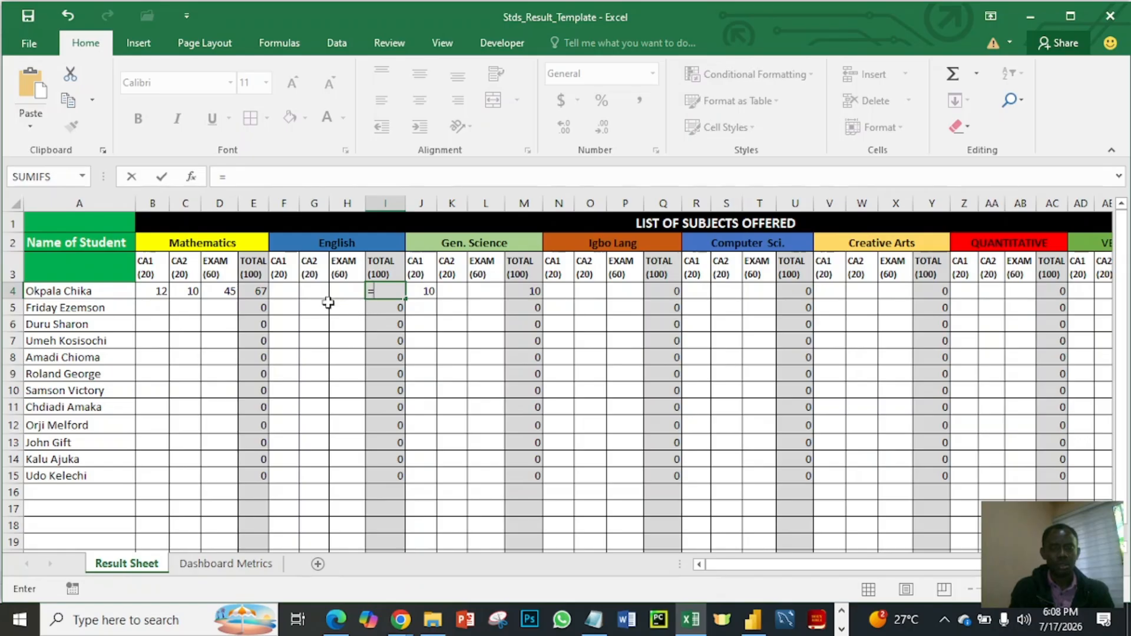
type("sum(")
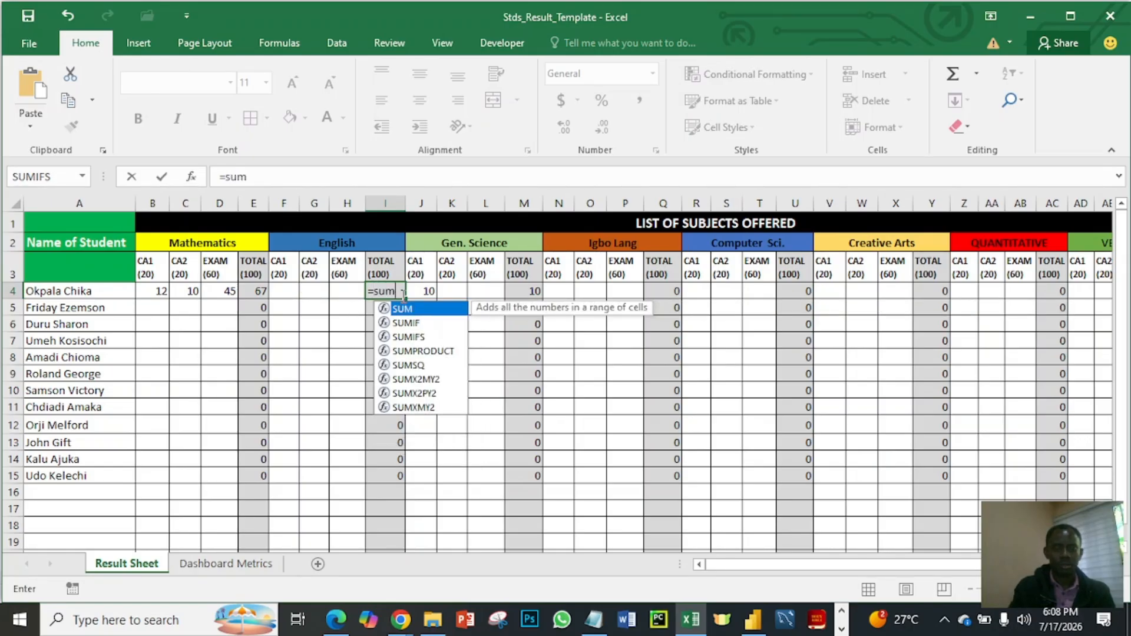
left_click(286, 291)
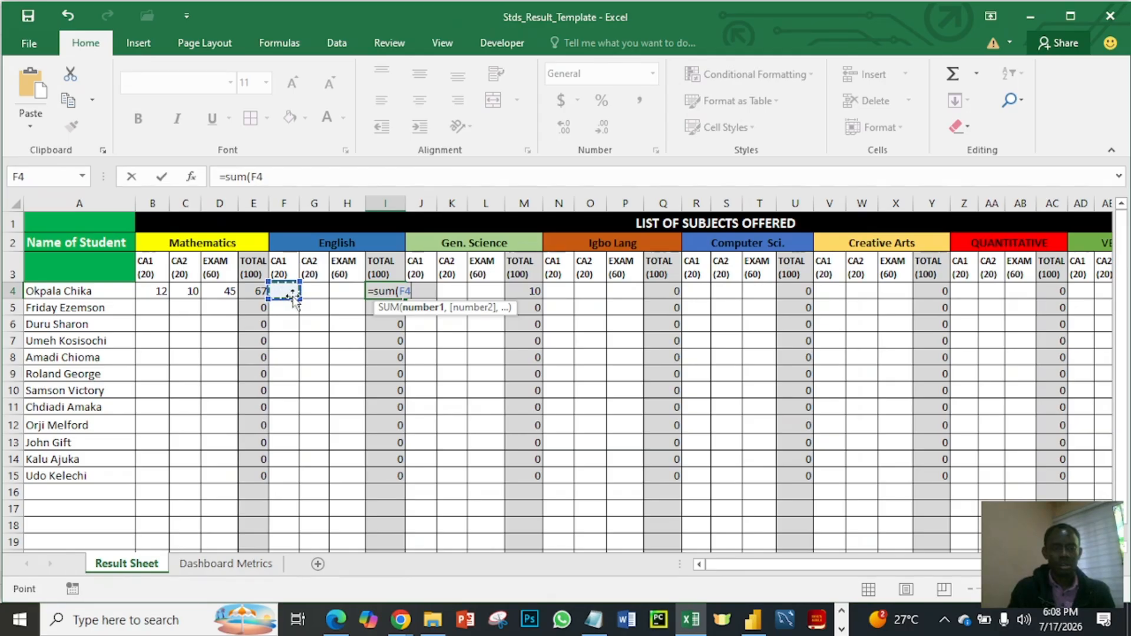
key("shift+Right")
key("shift+Right")
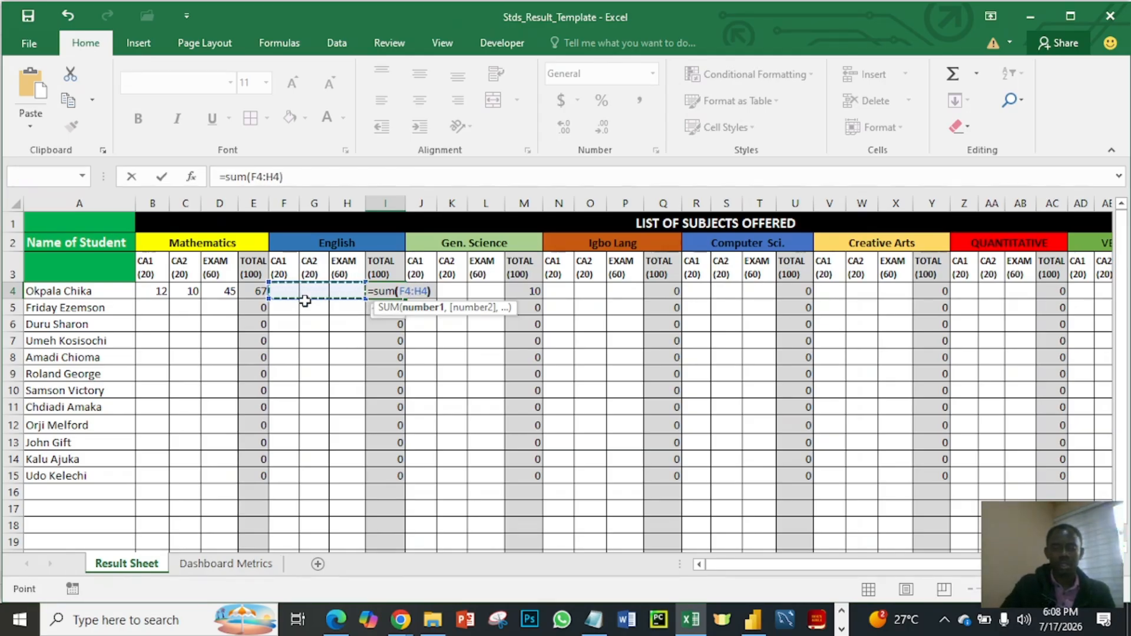
type(")")
key("Return")
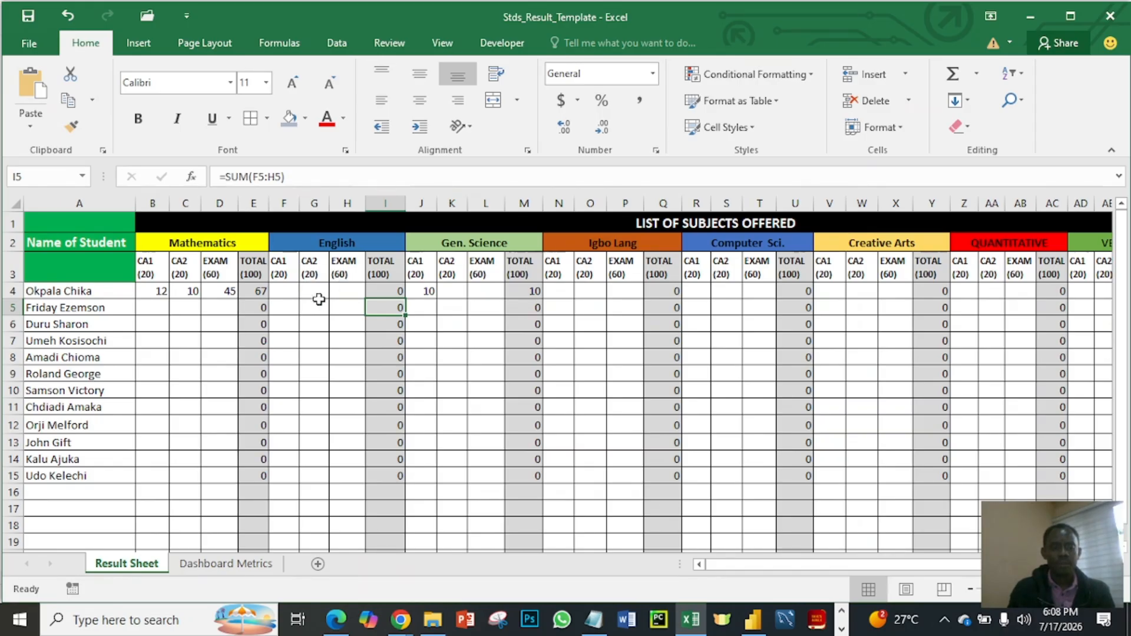
- Enter the first student's English scores in row 4: CA1 10, CA2 15 and EXAM 42
left_click(284, 293)
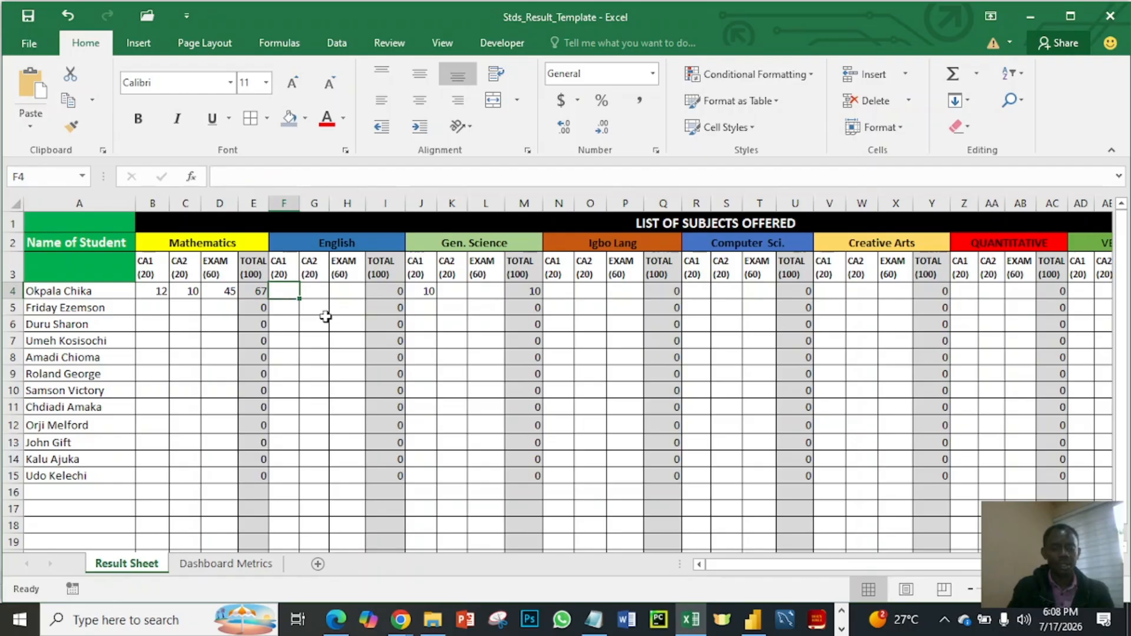
type("10")
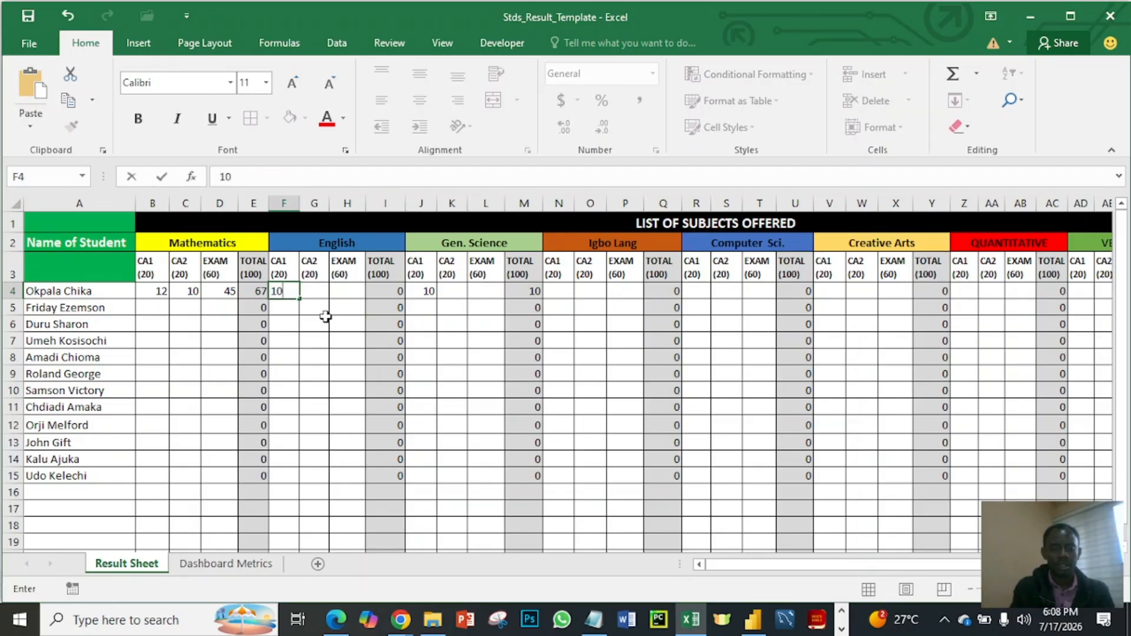
key("Up")
key("Down")
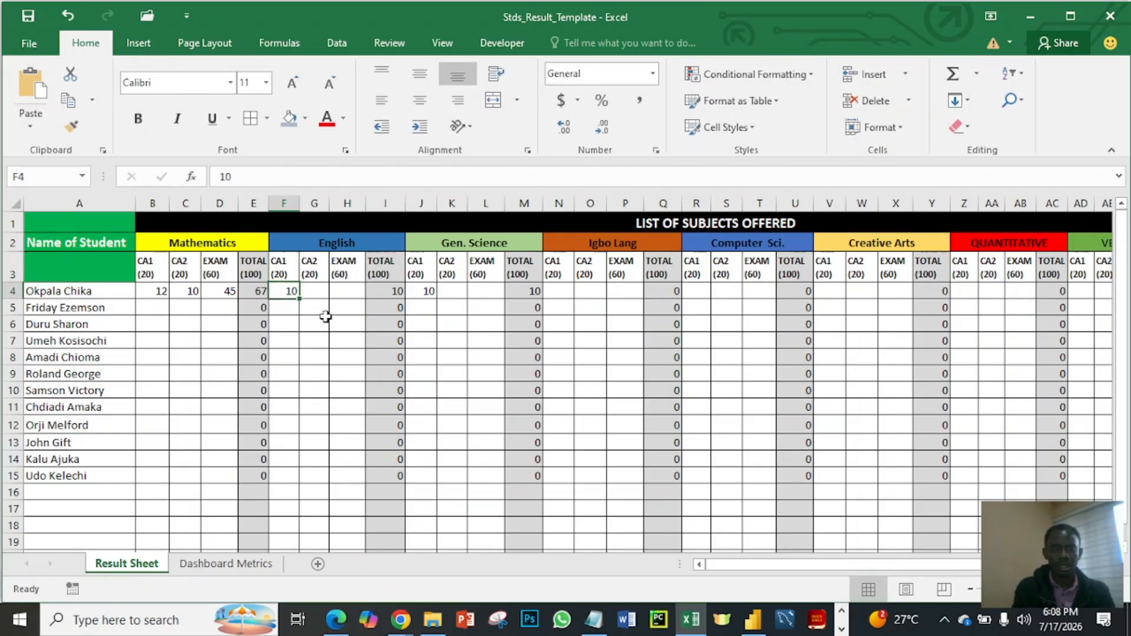
key("Right")
type("2")
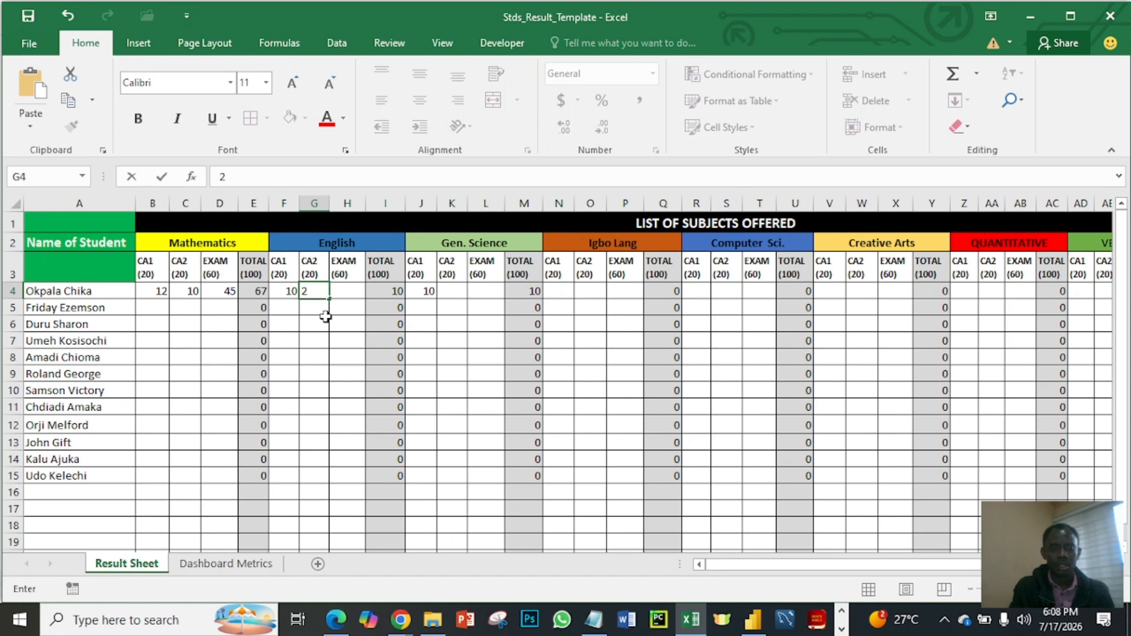
key("BackSpace")
type("15")
key("Right")
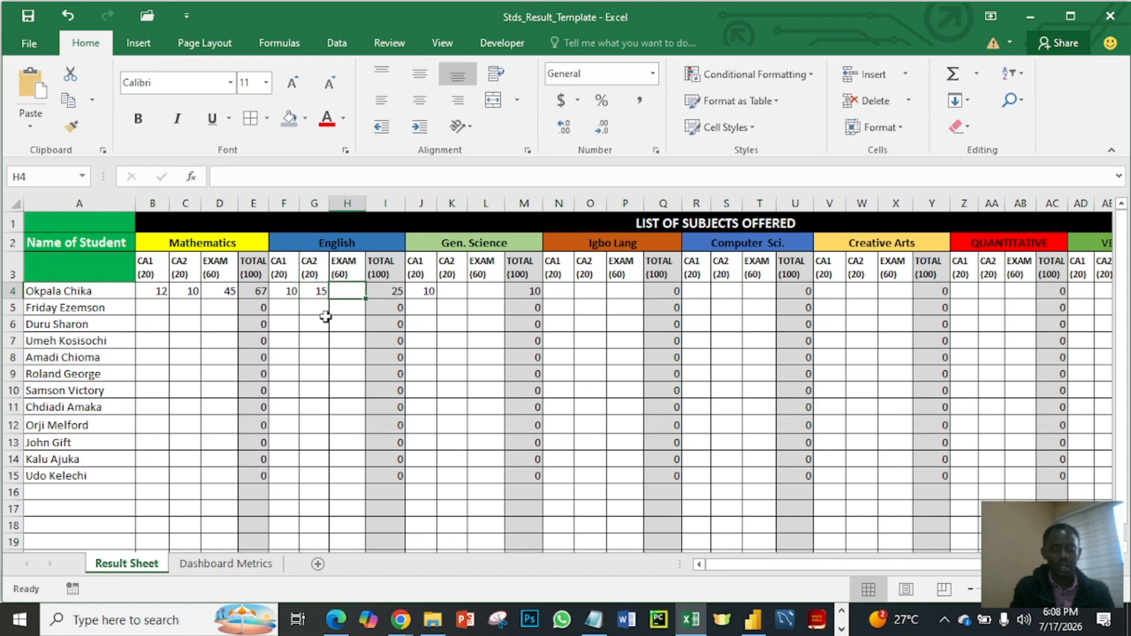
type("42")
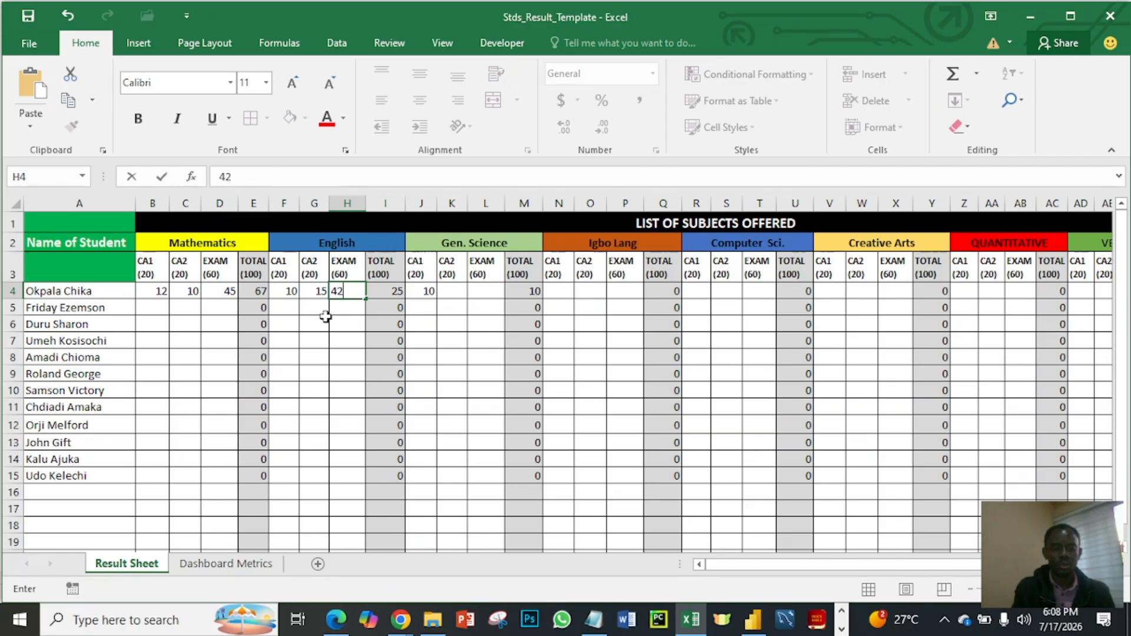
key("Right")
- Enter the first student's remaining Gen. Science scores in row 4: CA2 10 and EXAM 39
key("Right")
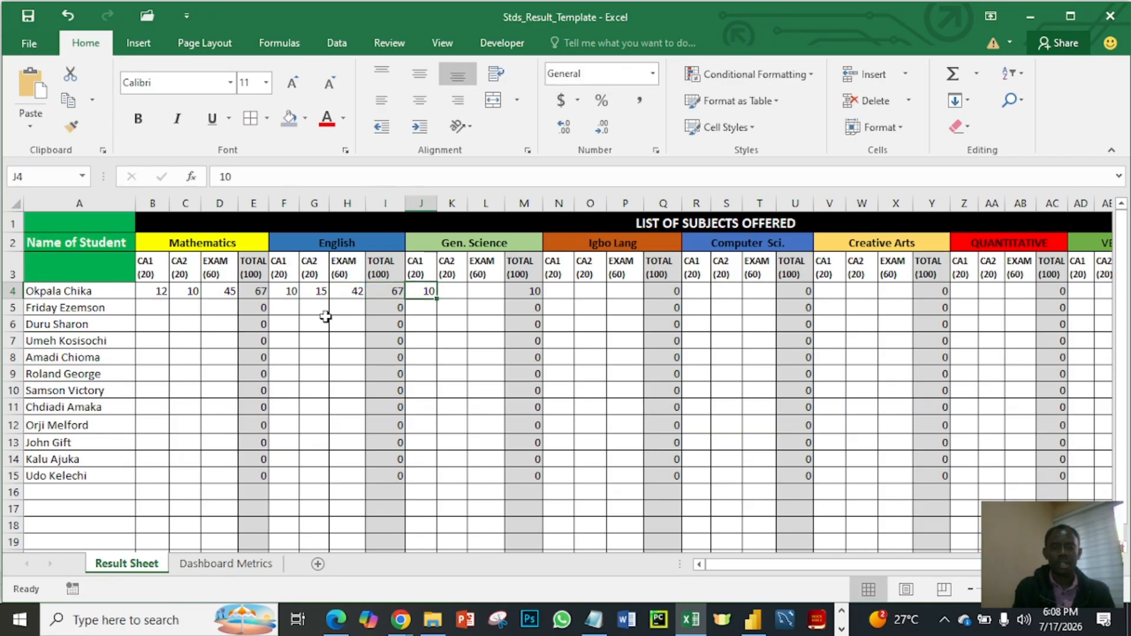
key("Right")
key("Right")
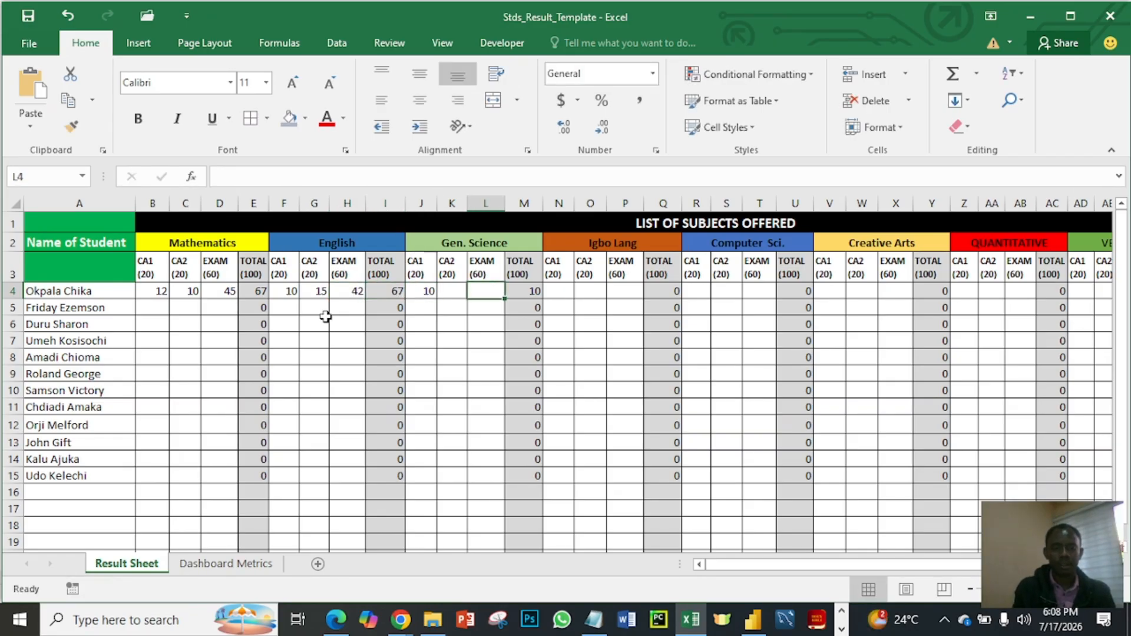
key("Left")
type("10")
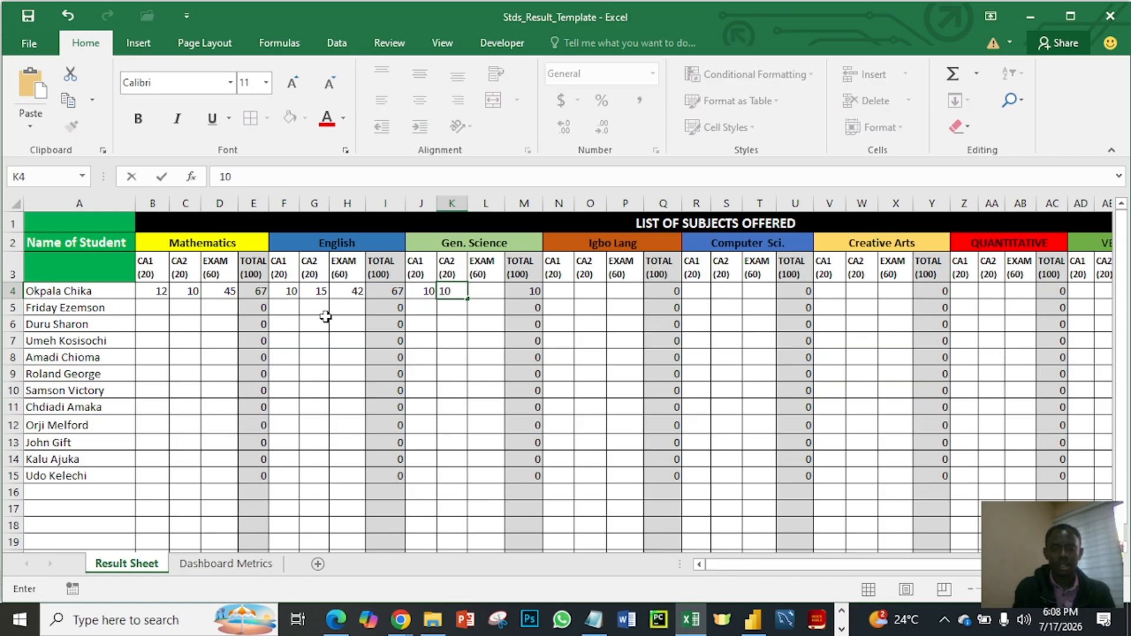
key("Right")
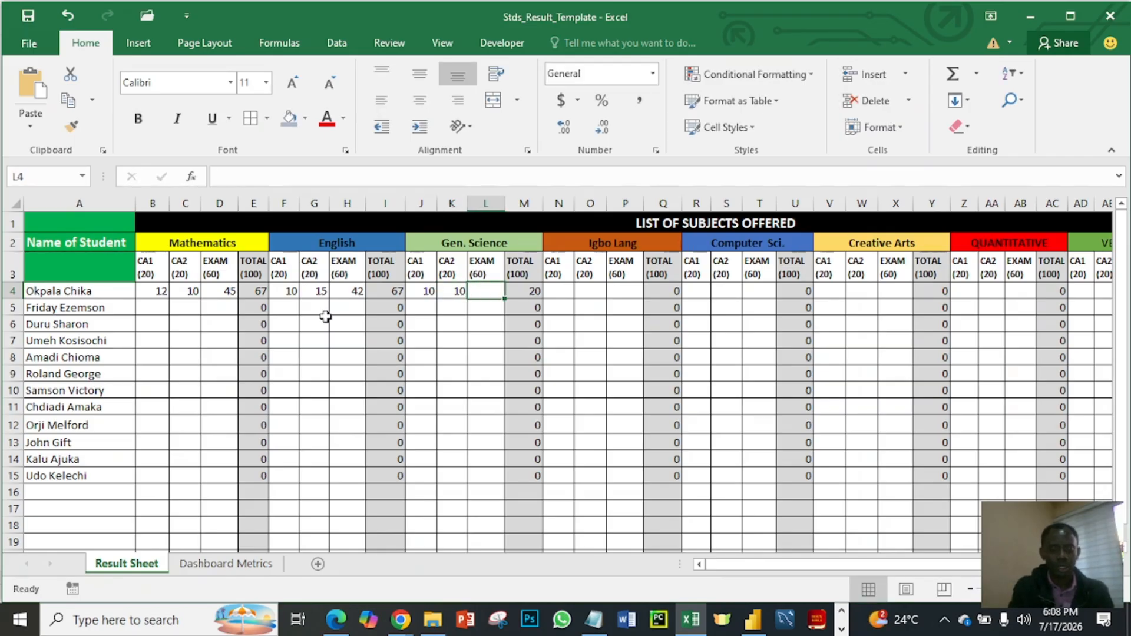
type("3")
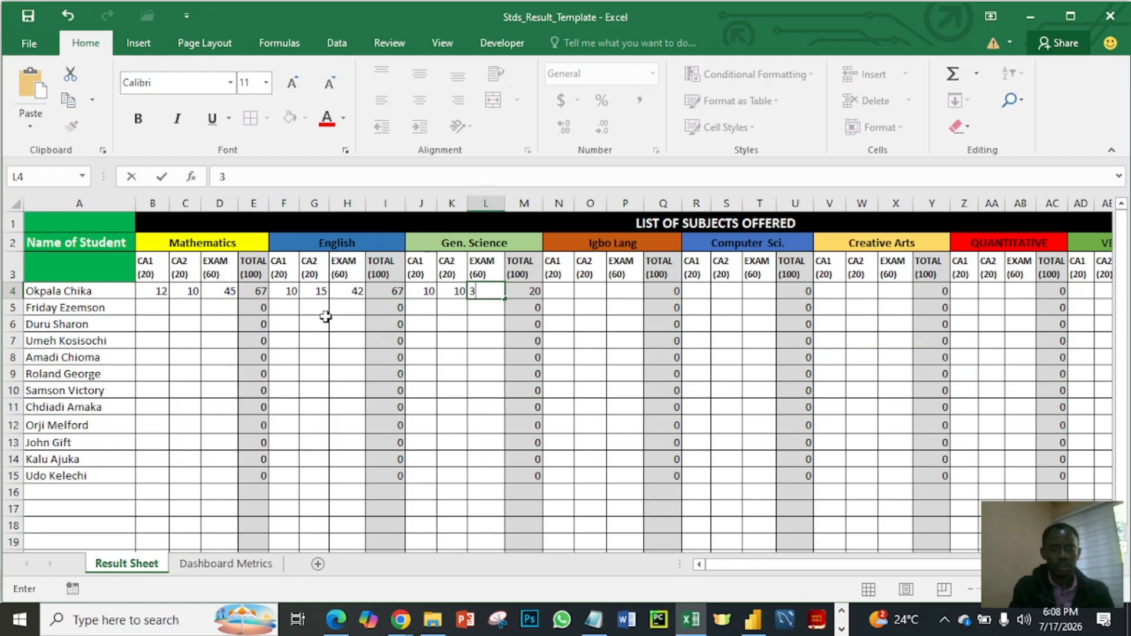
type("9")
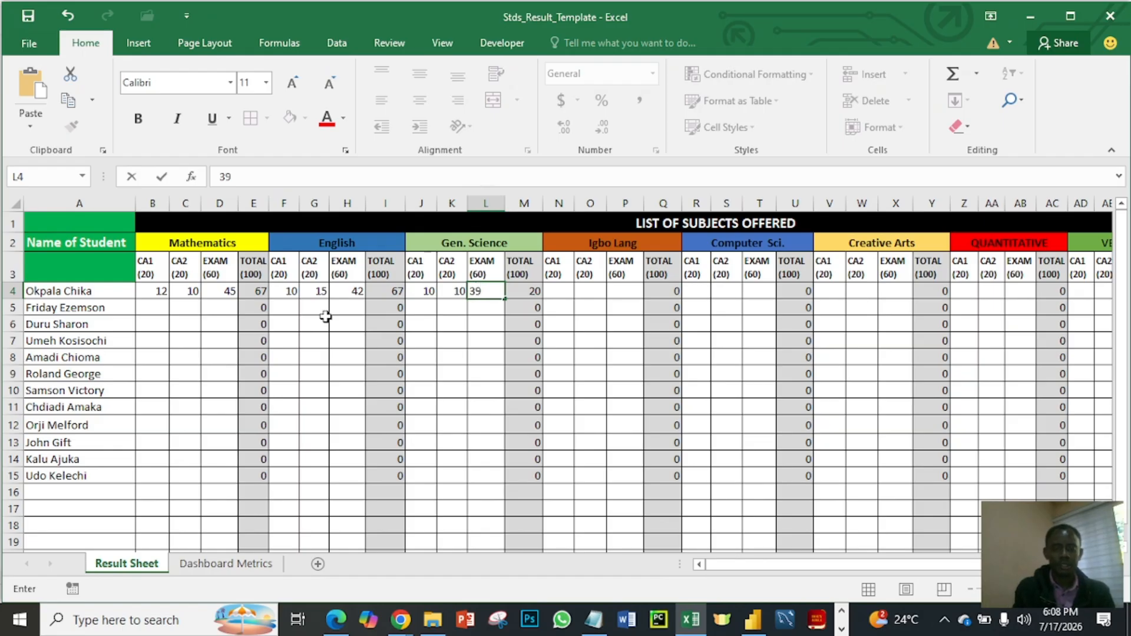
key("Right")
key("Right")
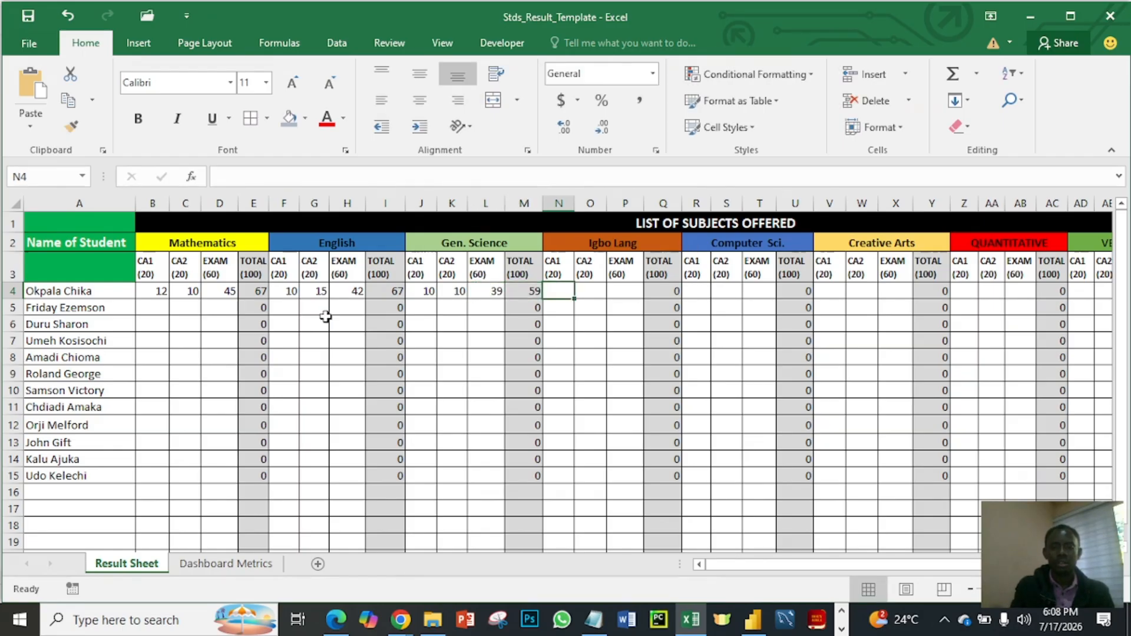
- Enter the first student's Igbo Lang scores in row 4: CA1 12, CA2 10 and EXAM 45
type("12")
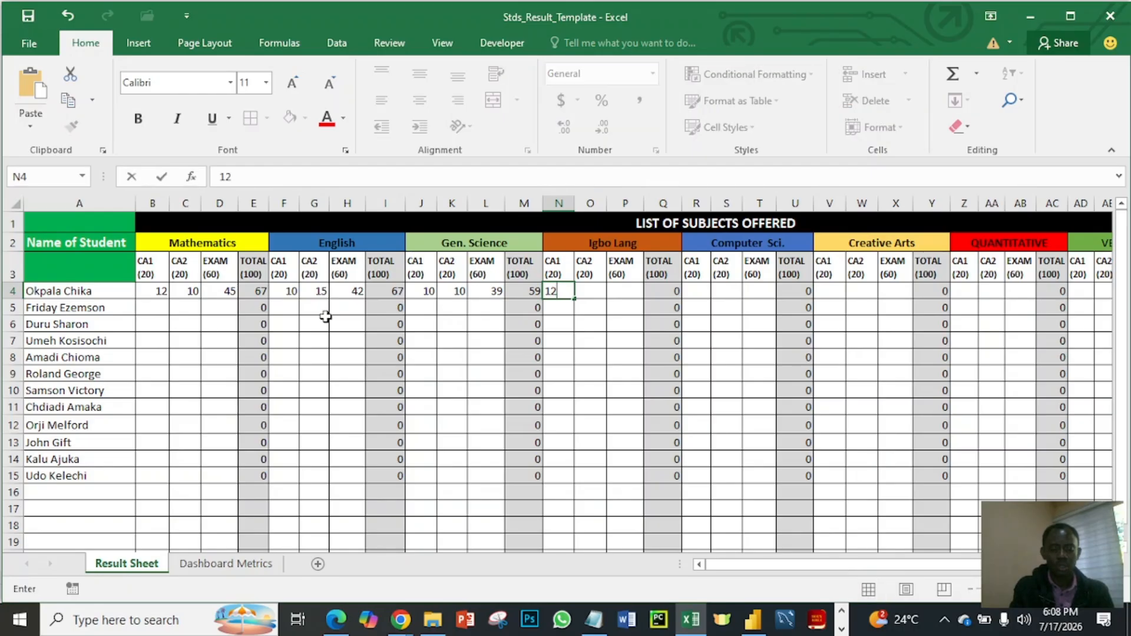
key("Right")
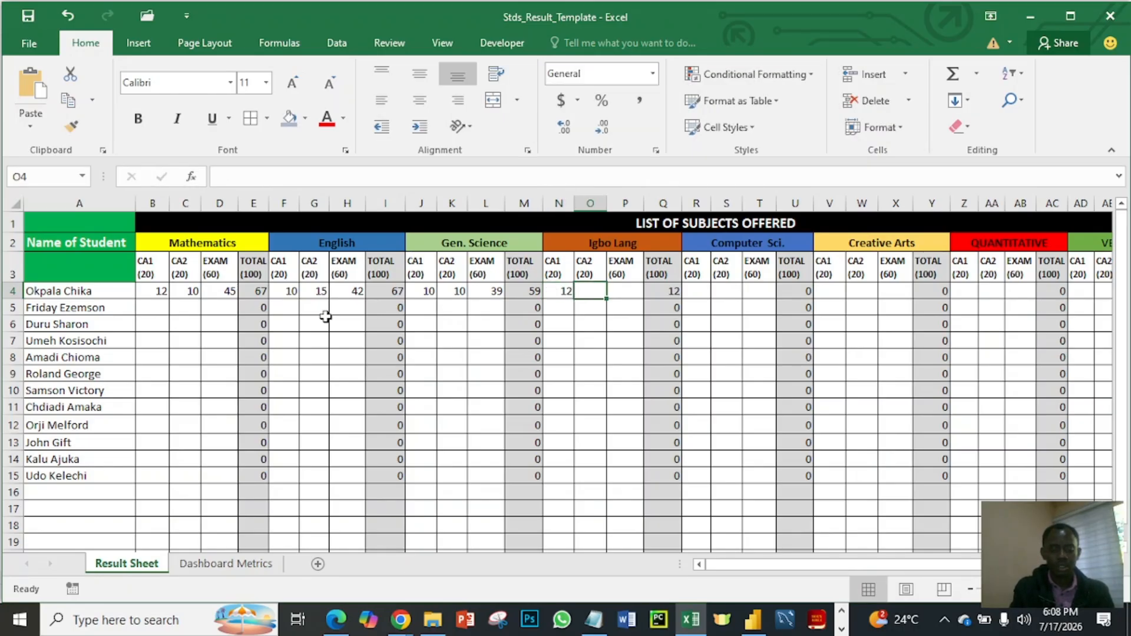
type("10")
key("Right")
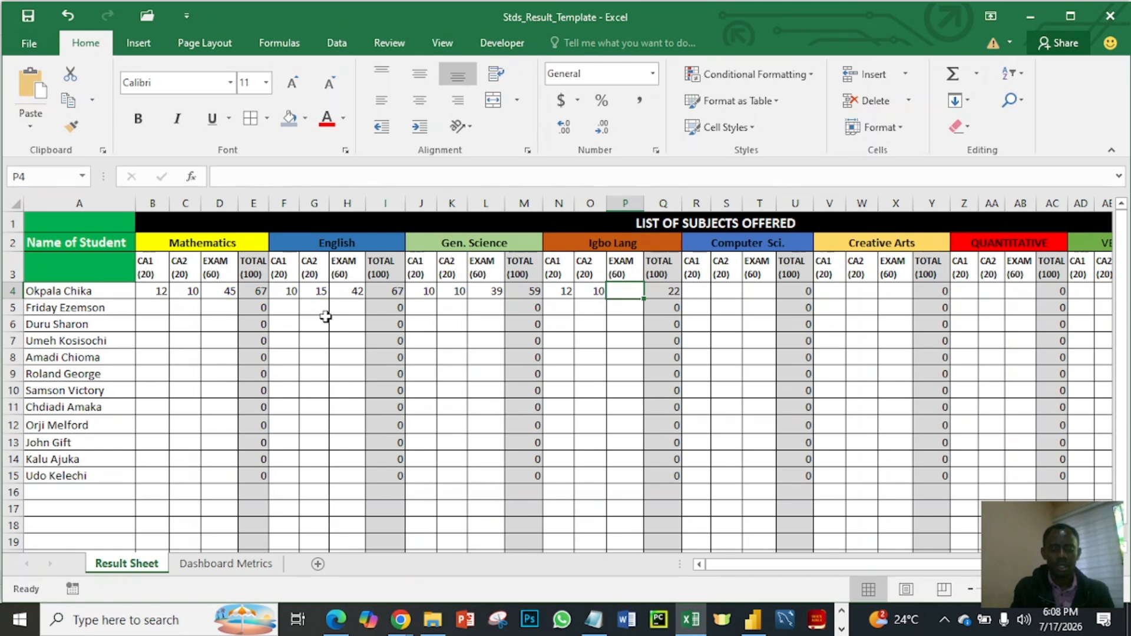
type("45")
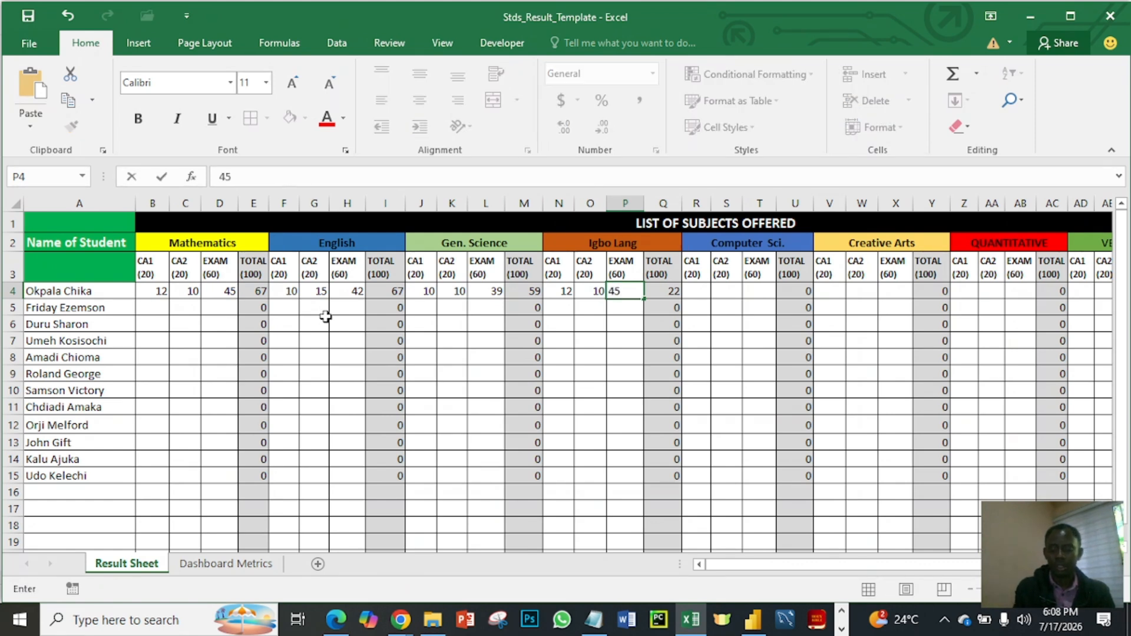
key("Right")
key("Right")
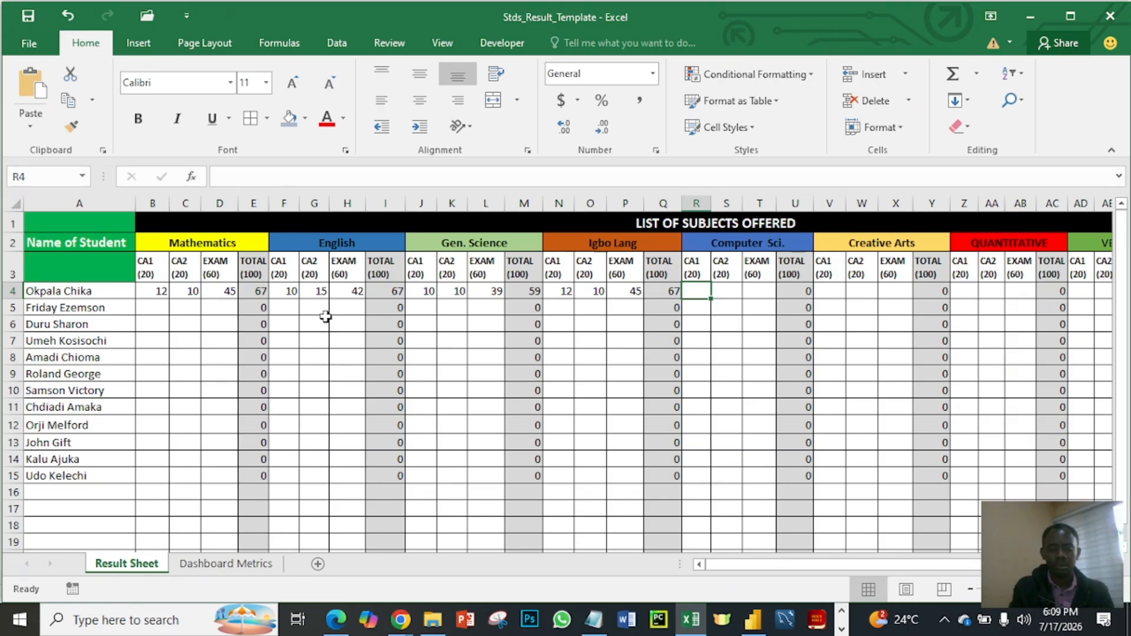
- Enter the first student's Computer Sci. scores in row 4: CA1 15, CA2 18 and EXAM 52
type("15")
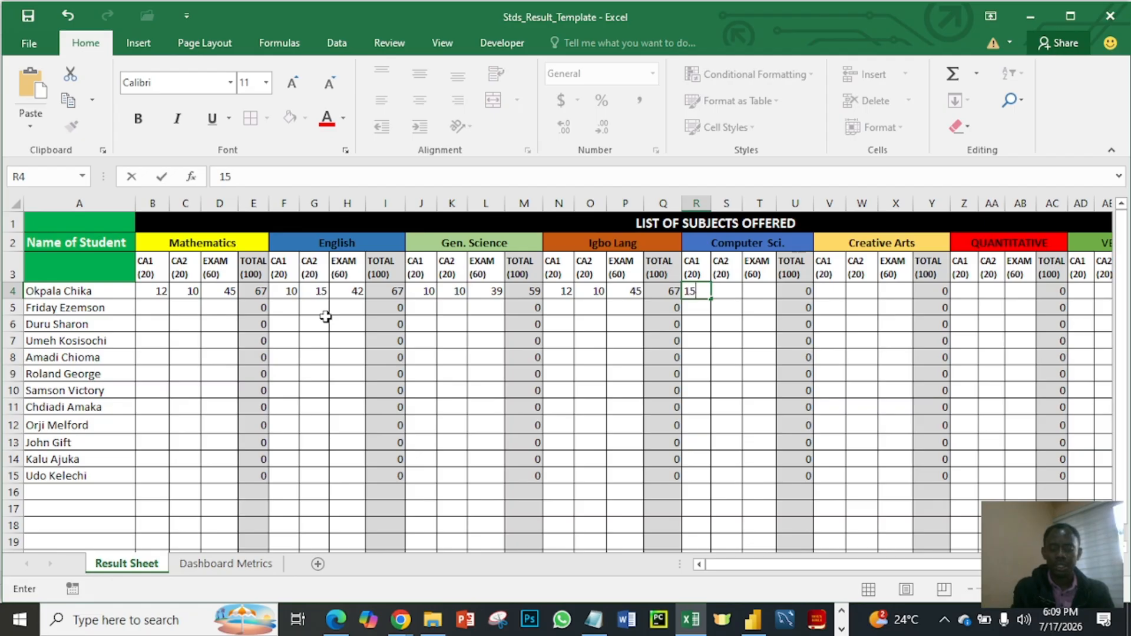
key("Tab")
type("1")
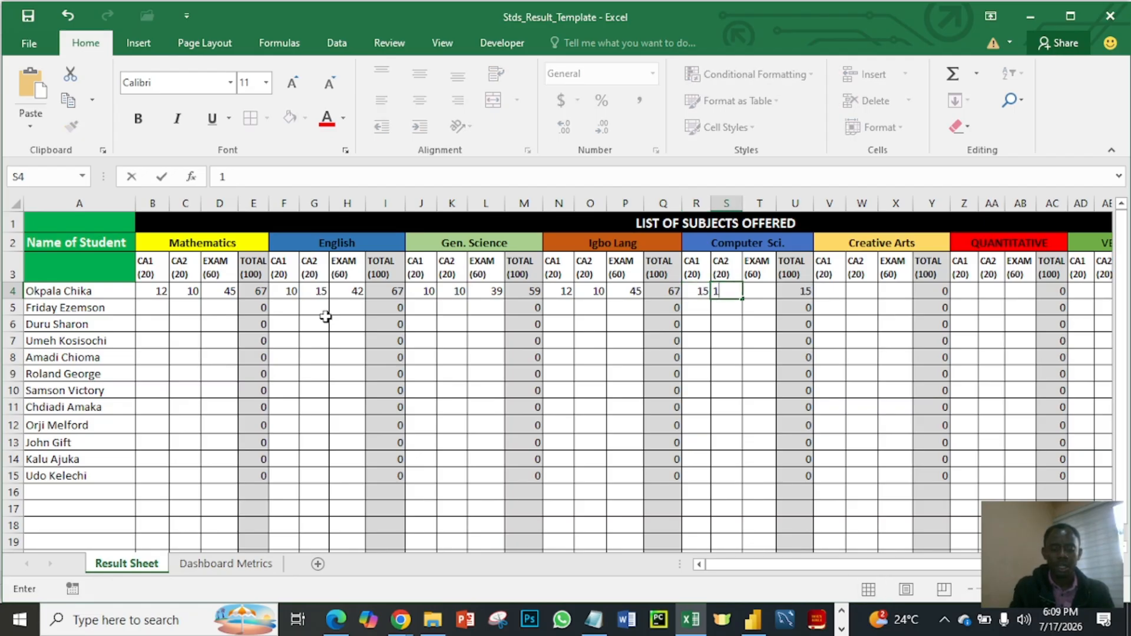
type("8")
key("Tab")
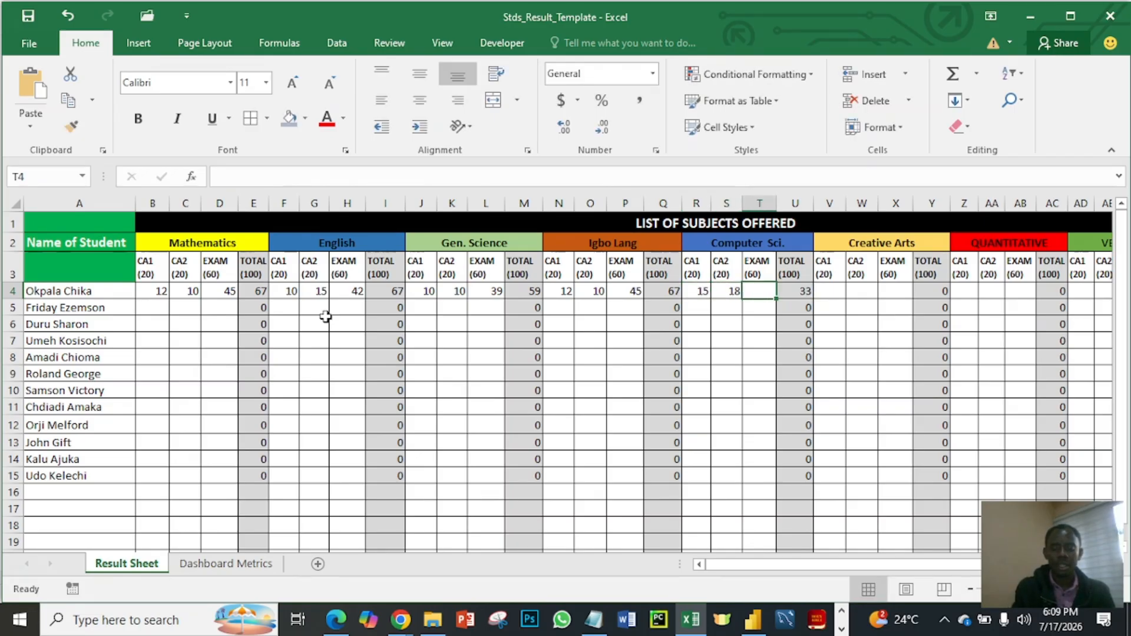
type("52")
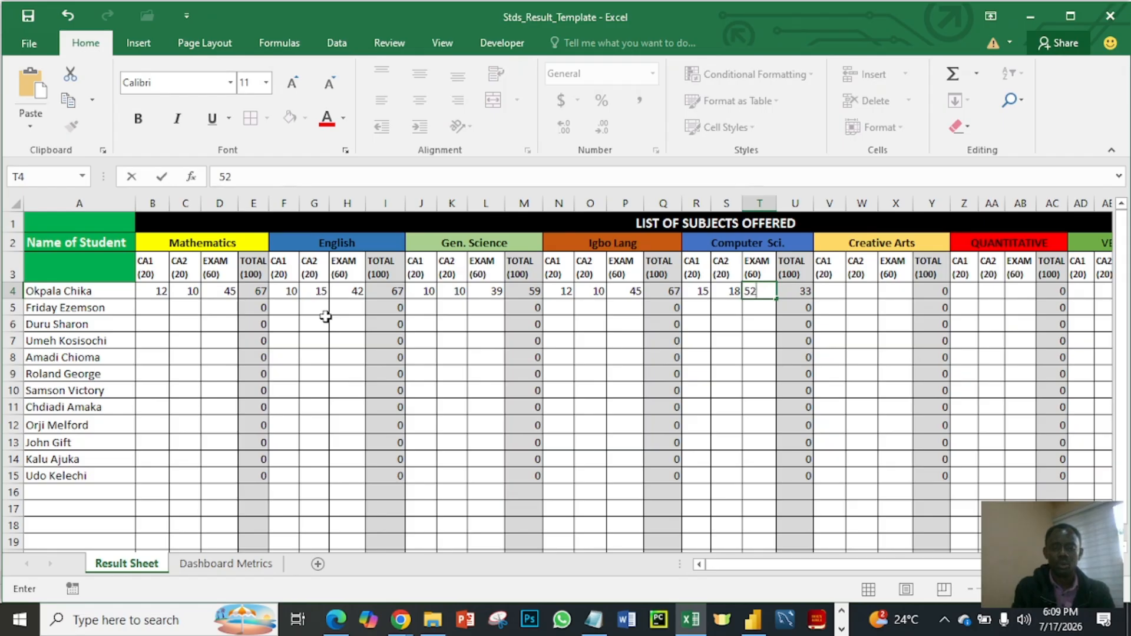
key("Tab")
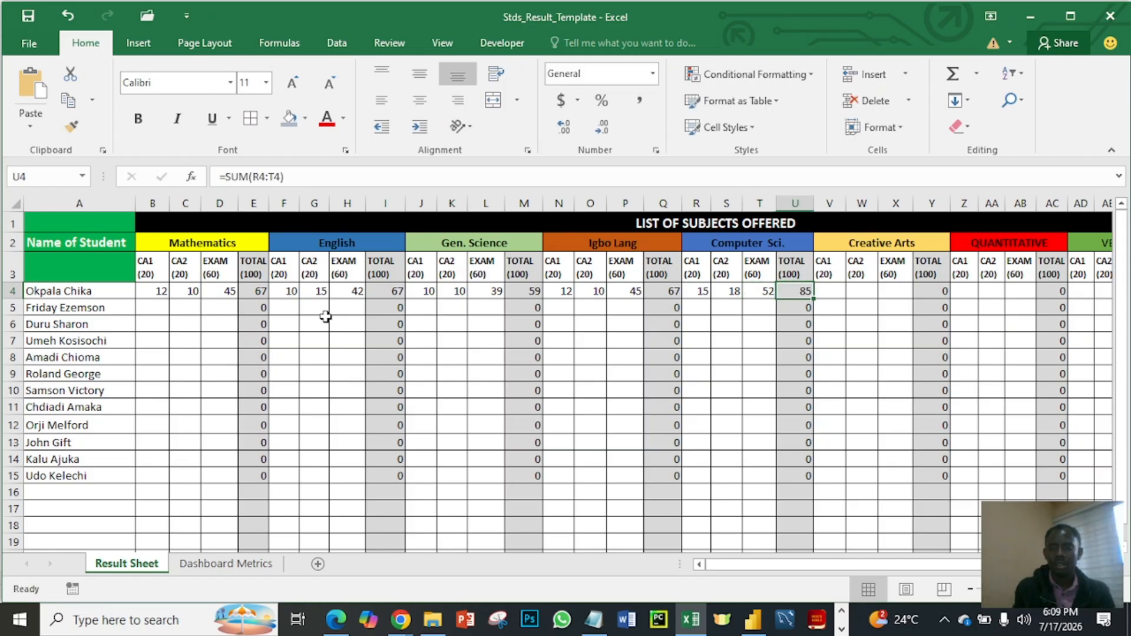
- Enter the first student's Creative Arts scores in row 4: CA1 12, CA2 14 and EXAM 40
key("Tab")
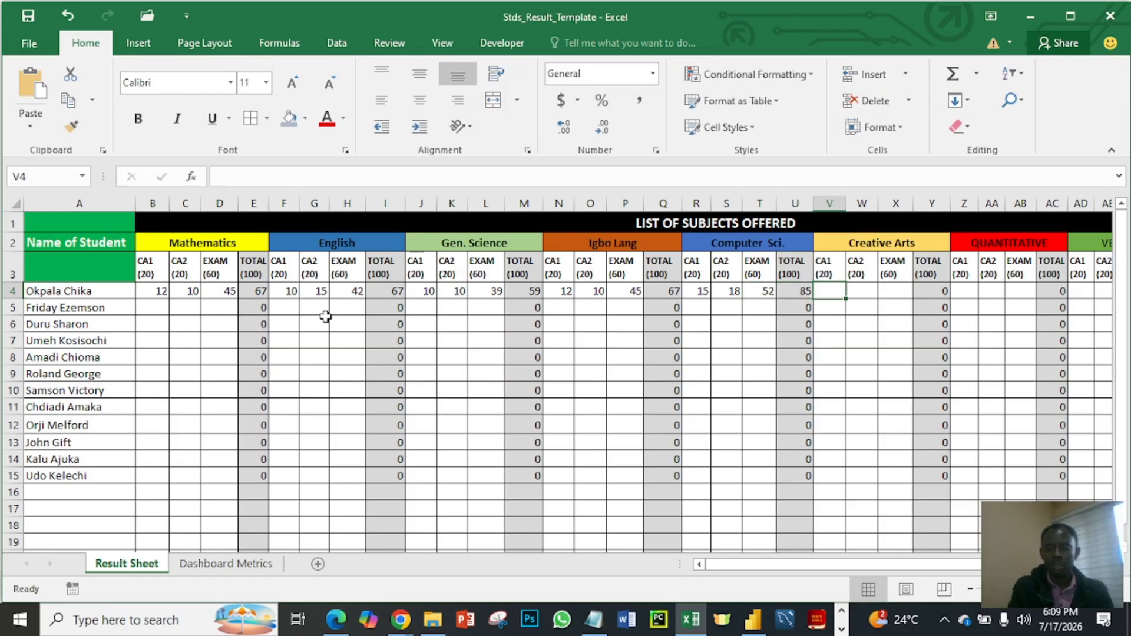
type("12")
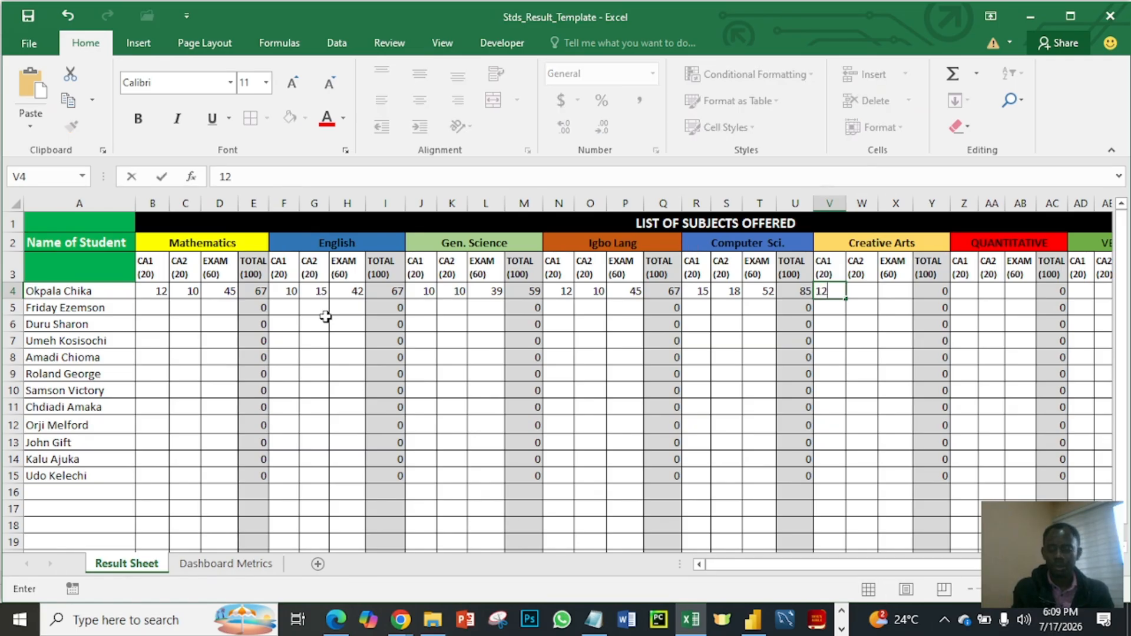
key("Tab")
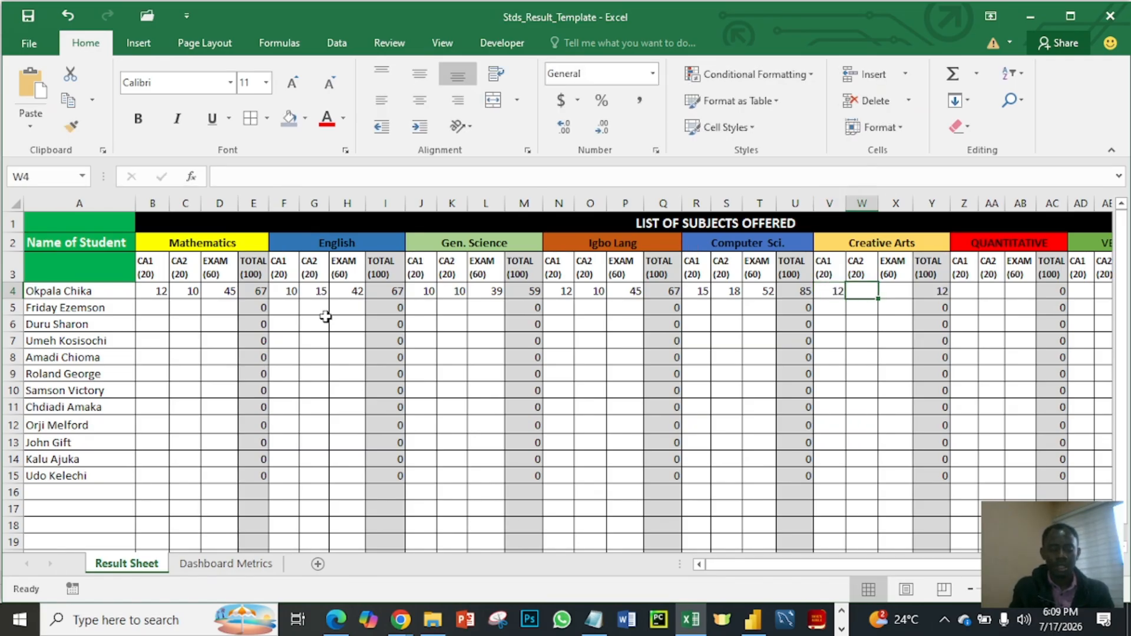
type("14")
key("Tab")
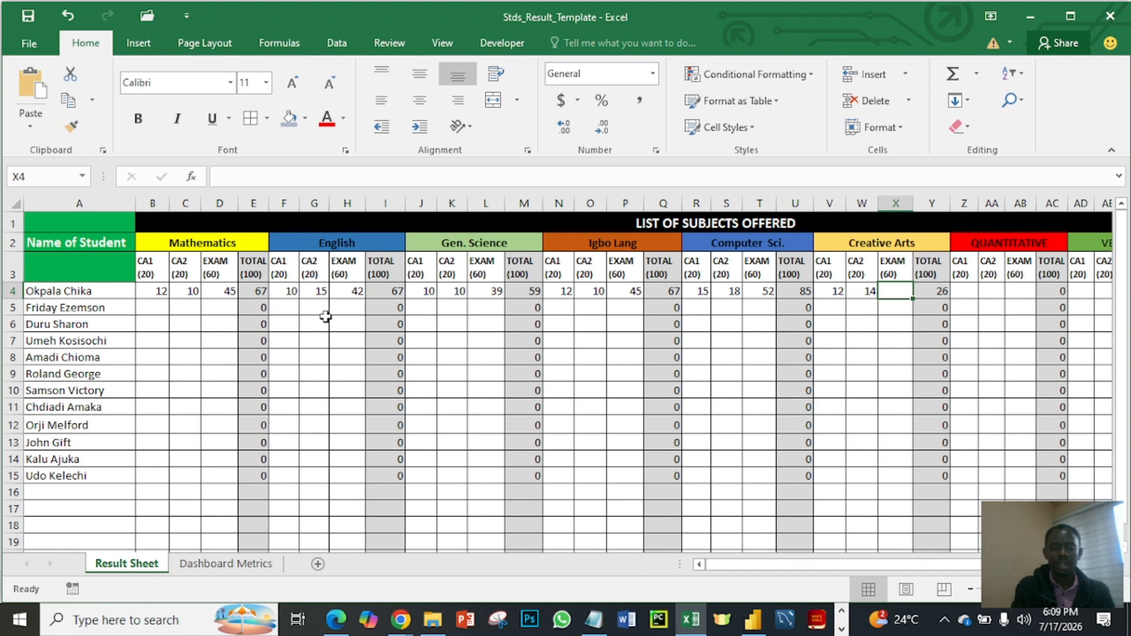
type("40")
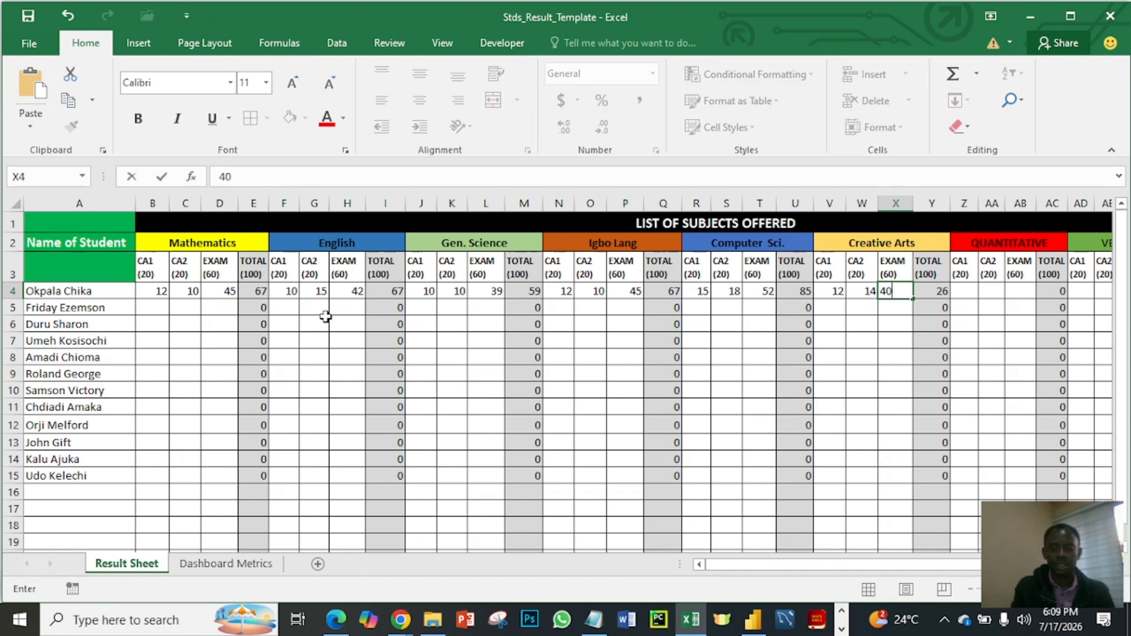
key("Tab")
key("Tab")
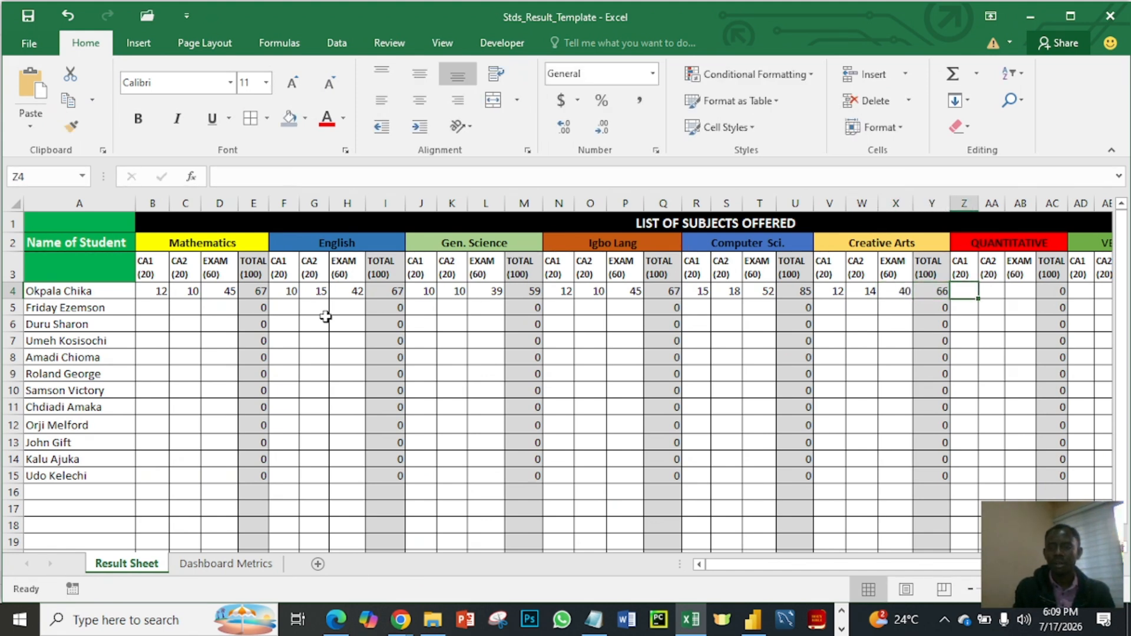
- Enter the first student's QUANTITATIVE scores in row 4: CA1 18, CA2 15 and EXAM 55
type("4")
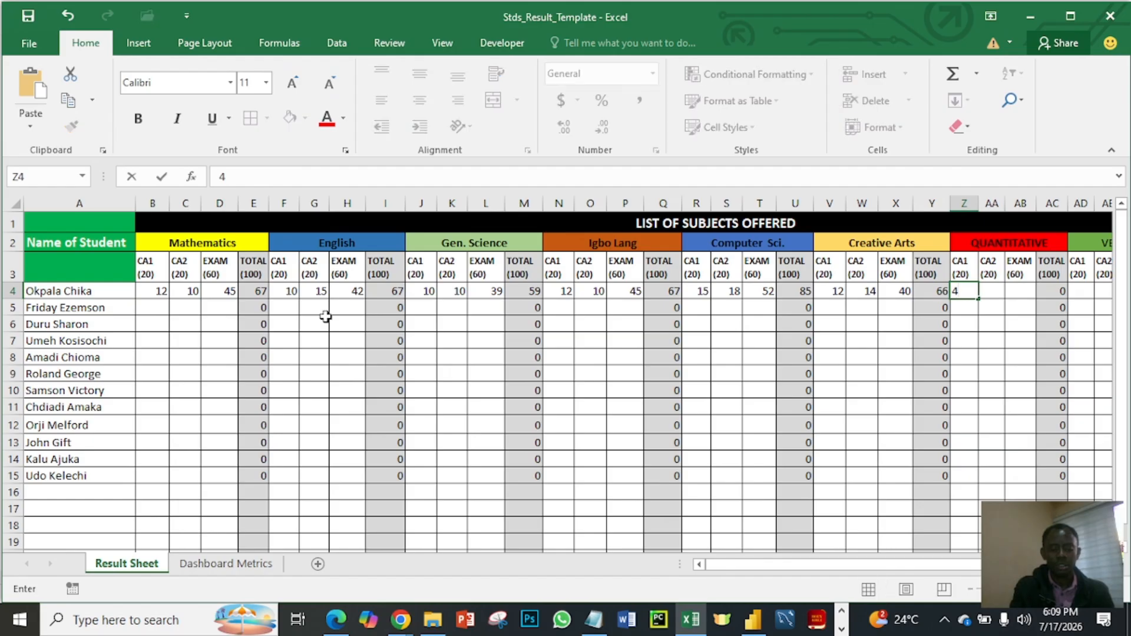
key("BackSpace")
type("18")
key("Tab")
type("1")
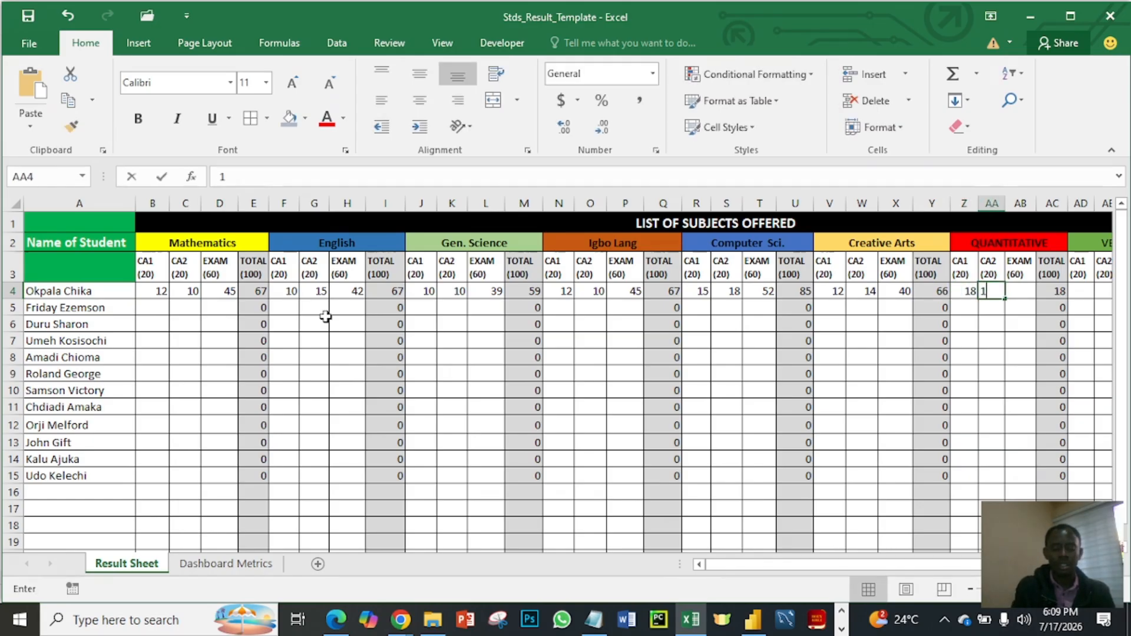
type("5")
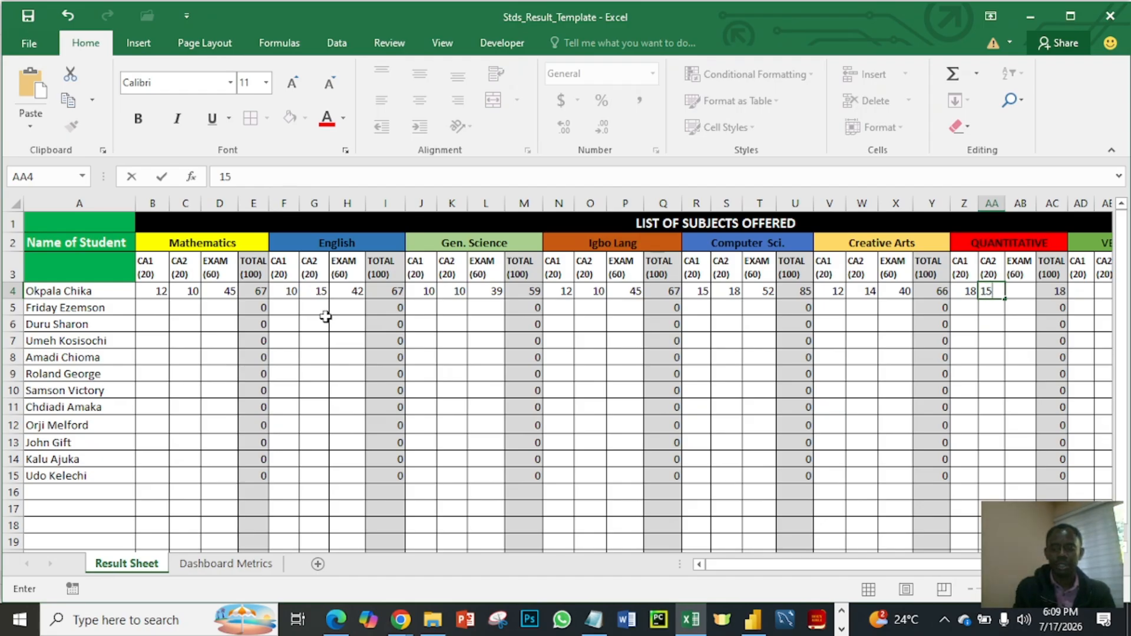
key("Tab")
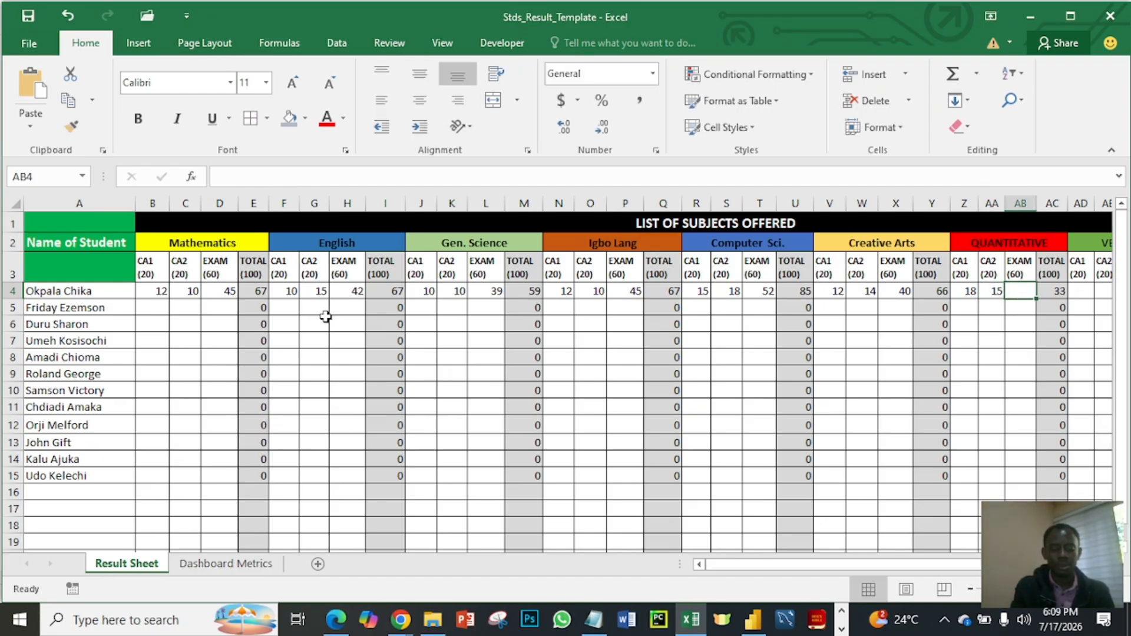
type("55")
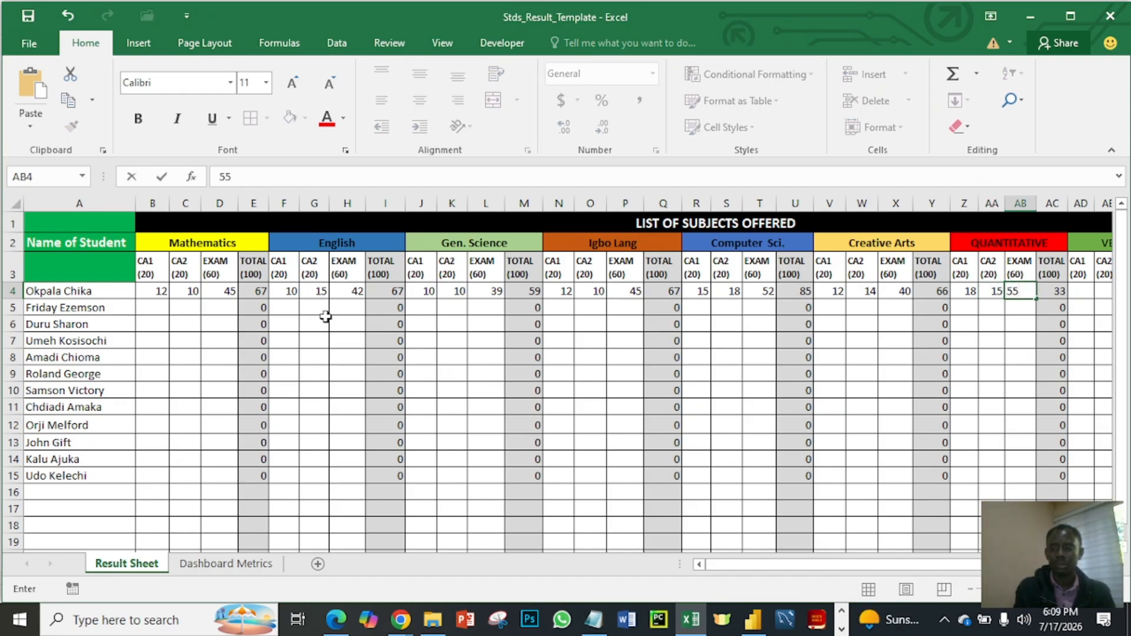
key("Tab")
key("Tab")
key("Tab")
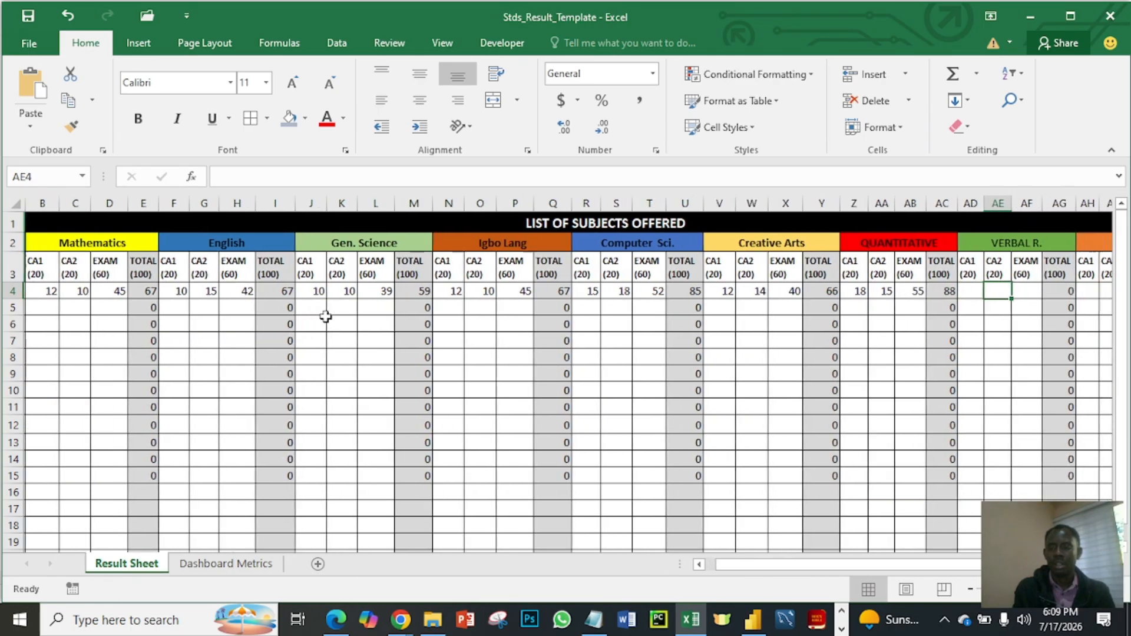
- Enter the first student's VERBAL R. scores in row 4: CA1 14, CA2 13 and EXAM 45
key("Left")
type("14")
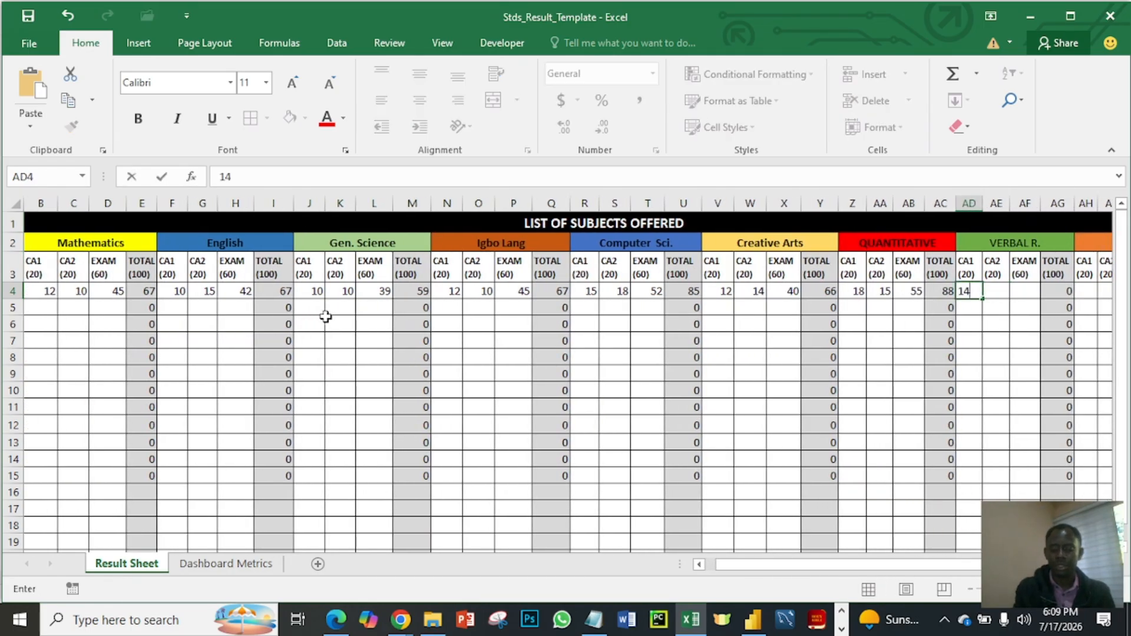
key("Tab")
type("1")
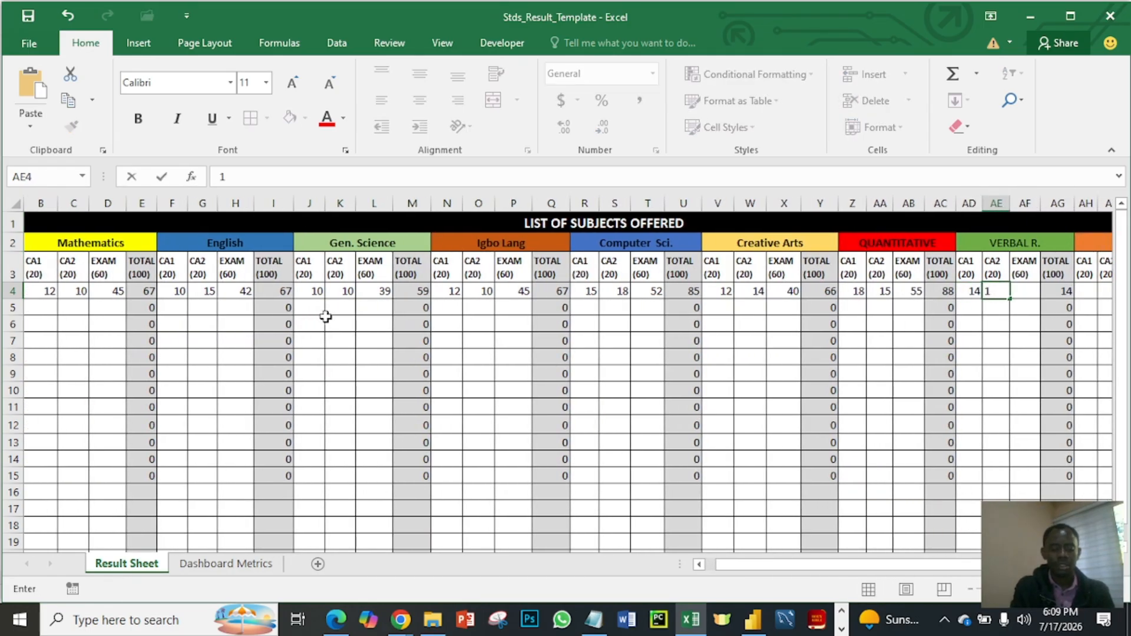
type("3")
key("Tab")
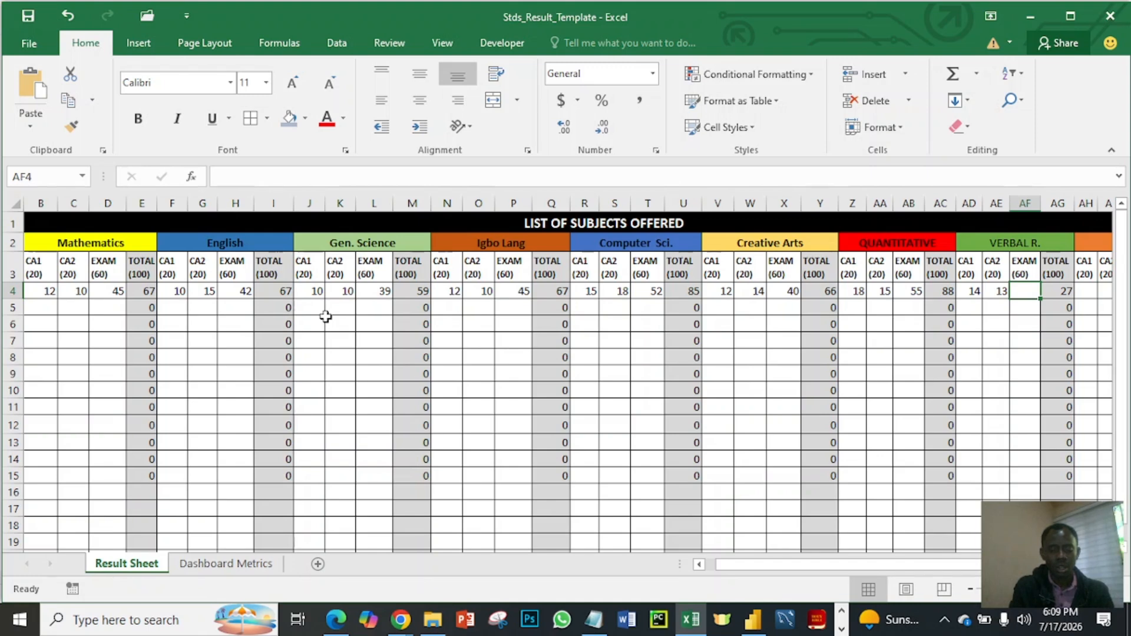
type("45")
key("Tab")
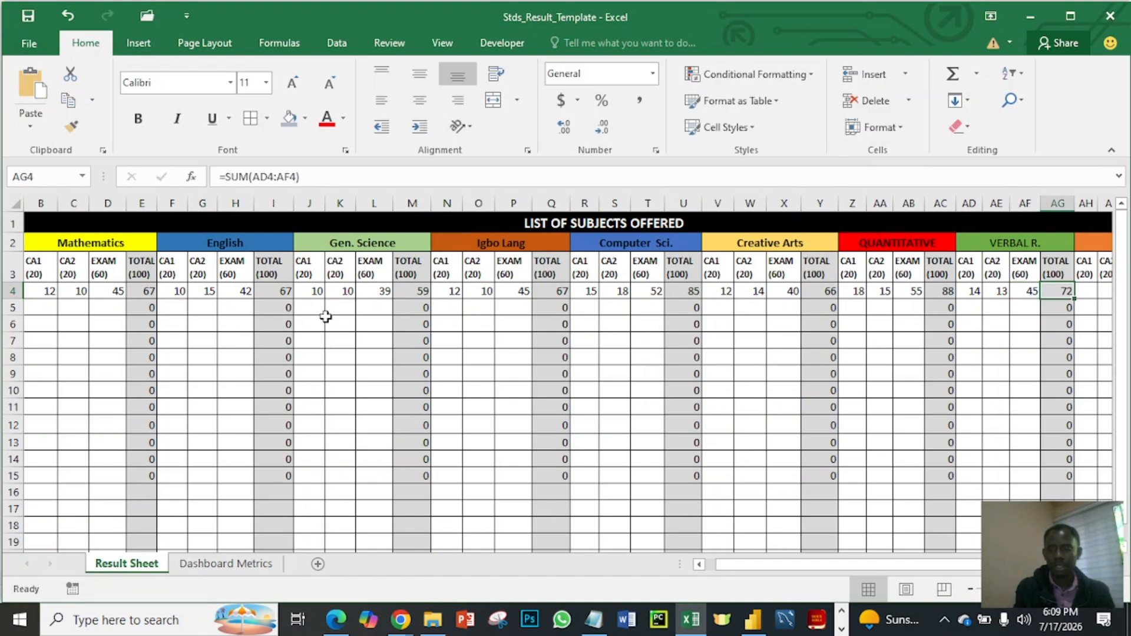
- Enter the first student's PHE scores in row 4: CA1 13, CA2 14 and EXAM 50
key("Tab")
key("Tab")
key("Tab")
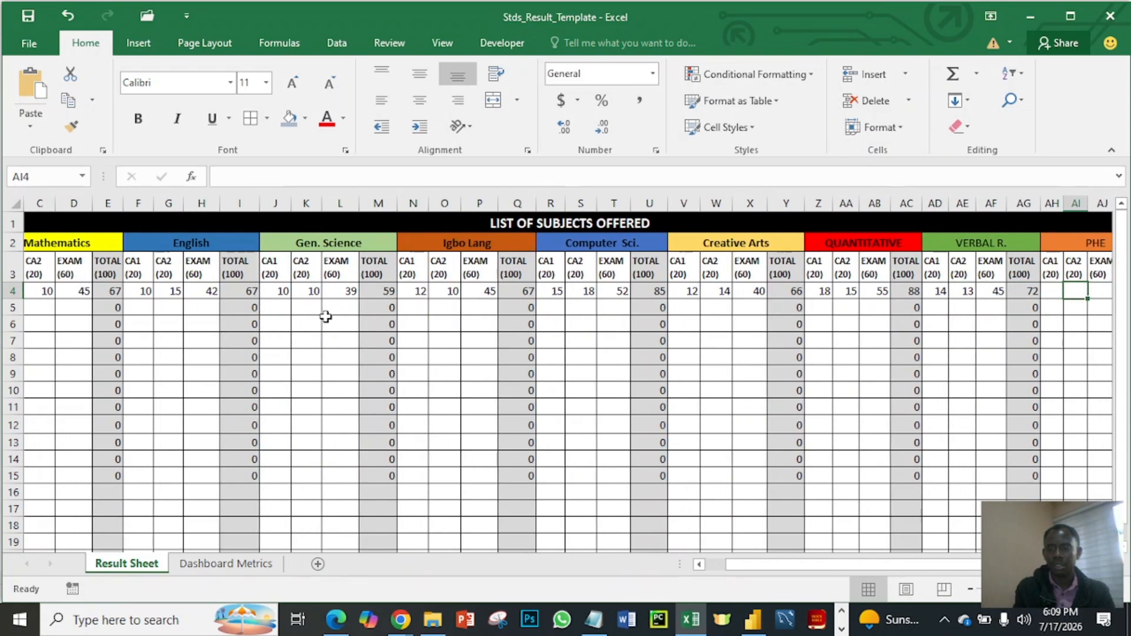
key("Left")
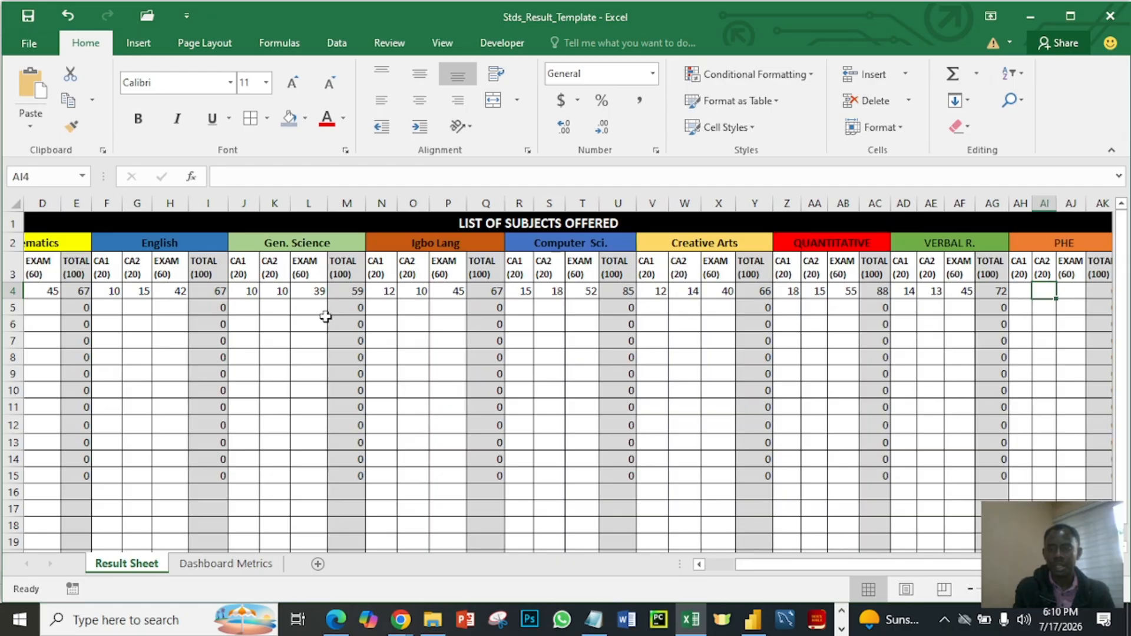
key("Left")
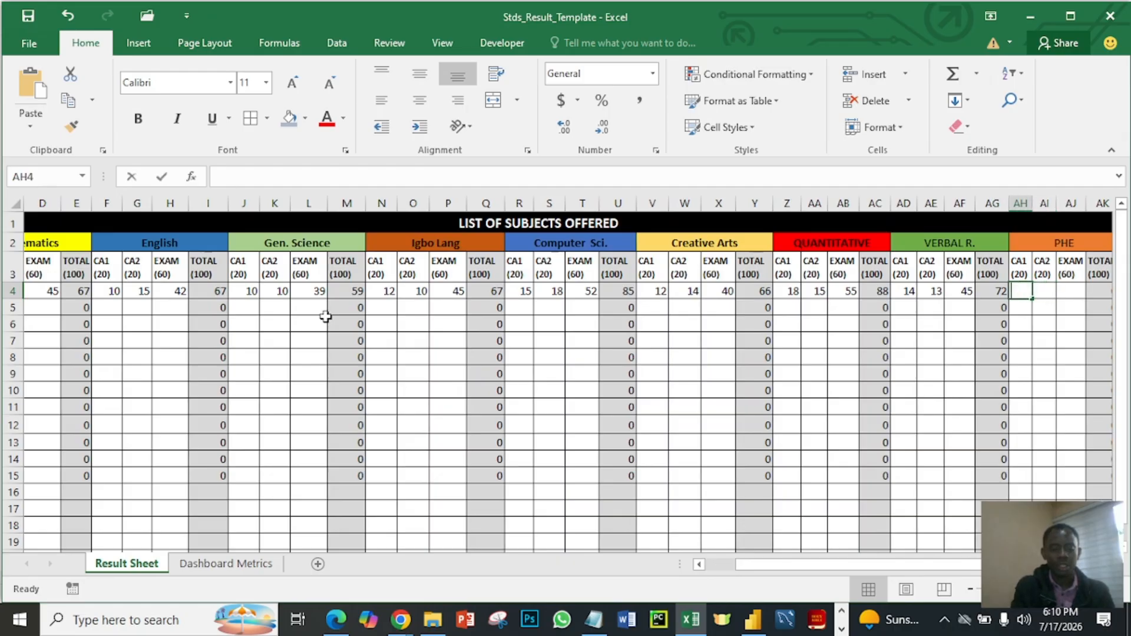
type("13")
key("Tab")
type("1")
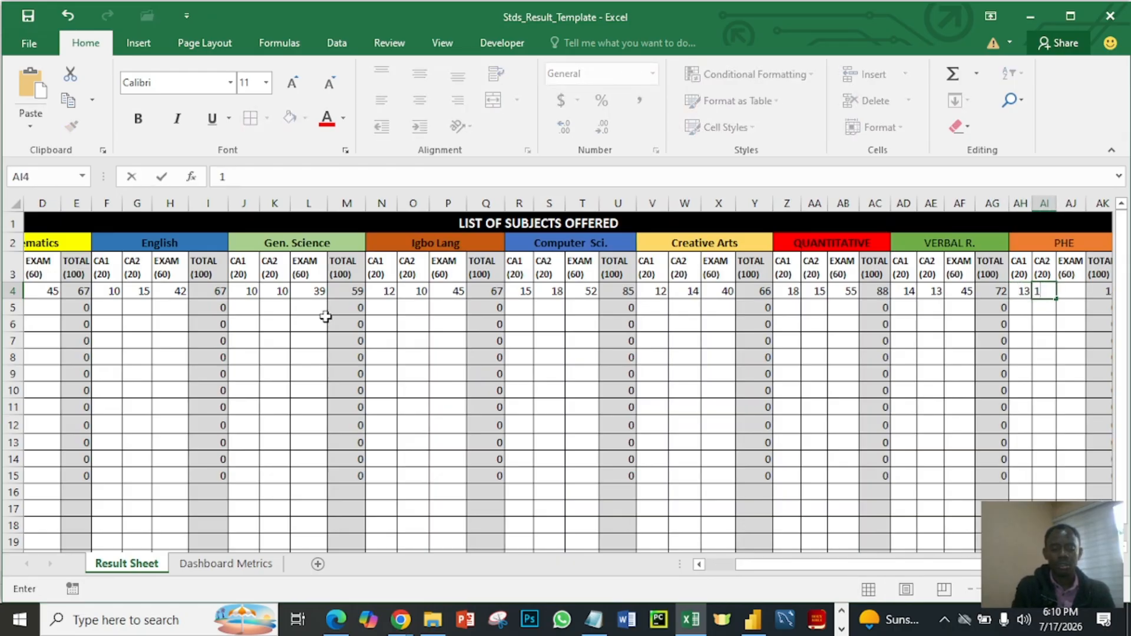
type("4")
key("Tab")
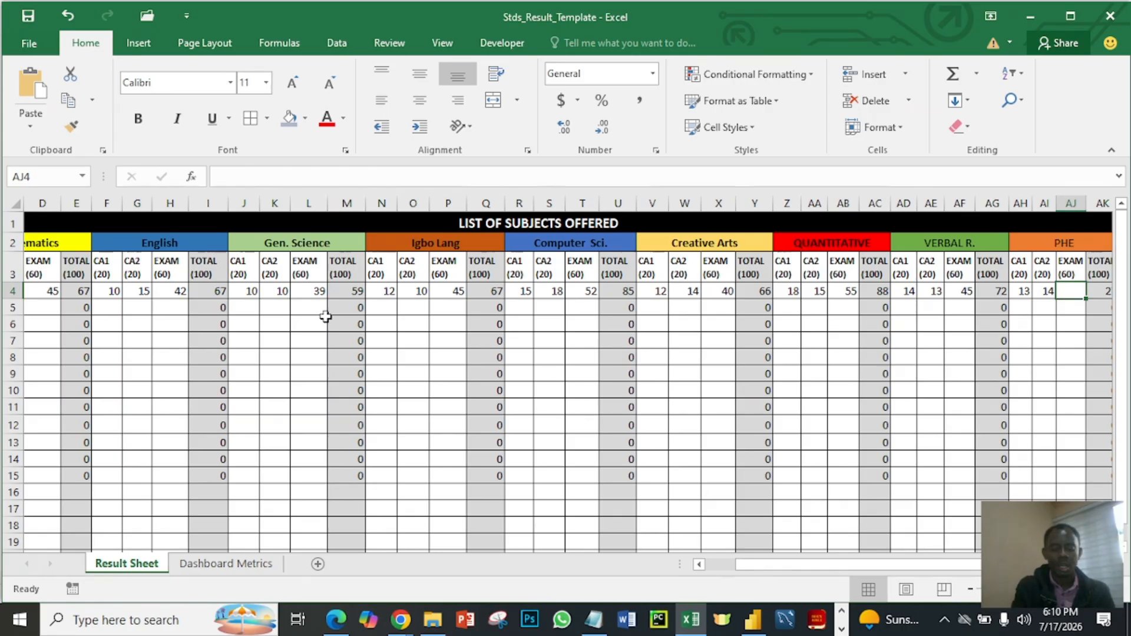
type("50")
key("Tab")
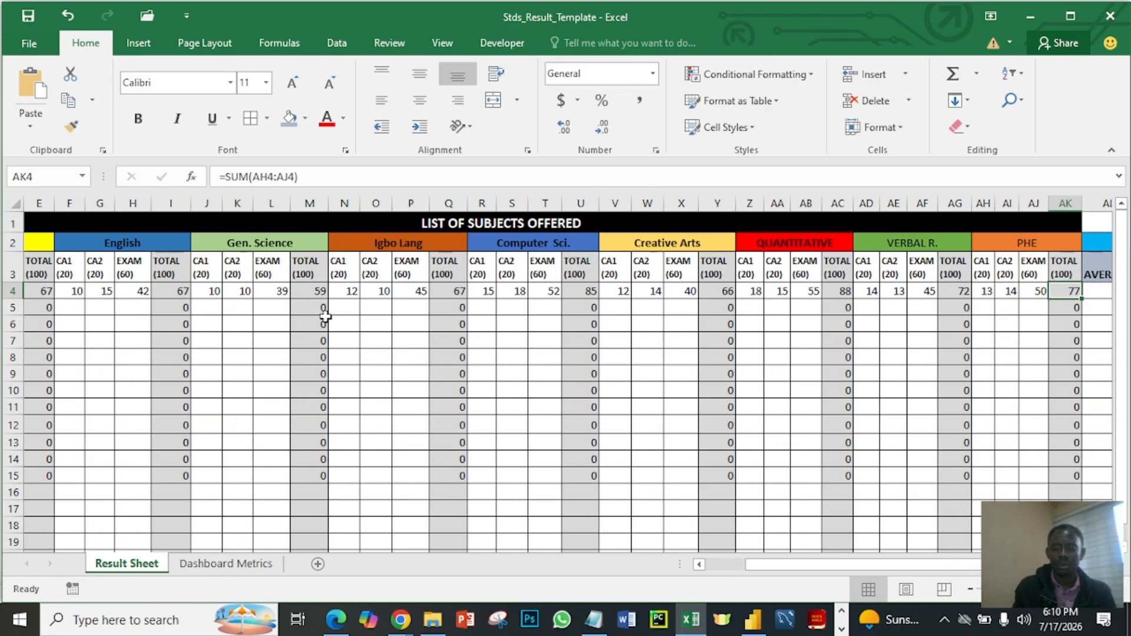
left_click_drag(758, 568, 725, 572)
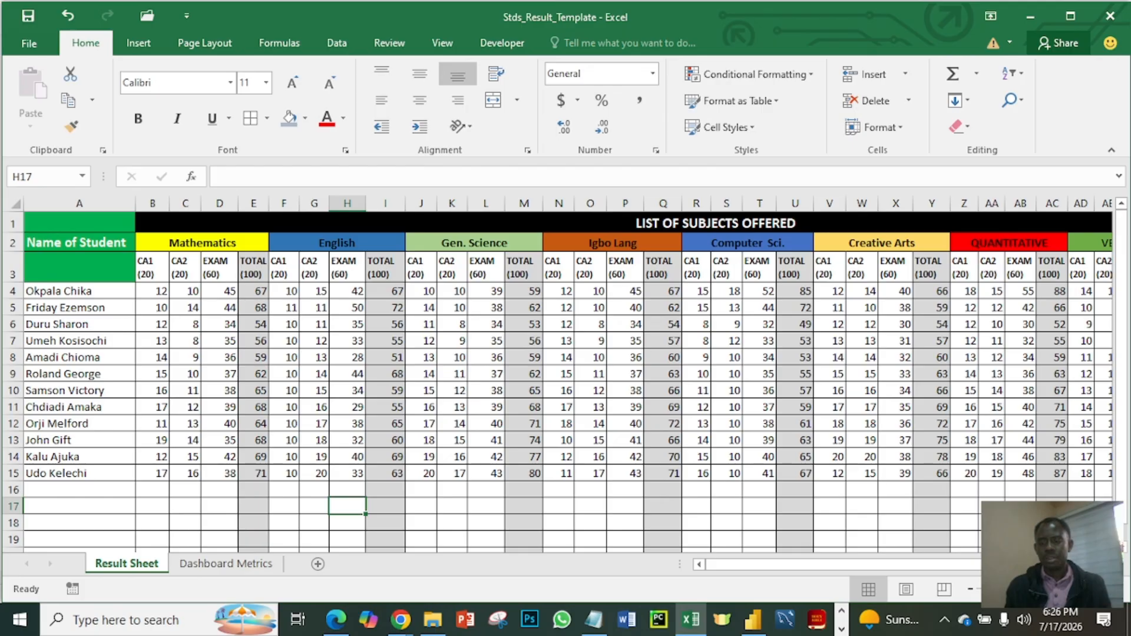
scroll(568, 383, "right", 9)
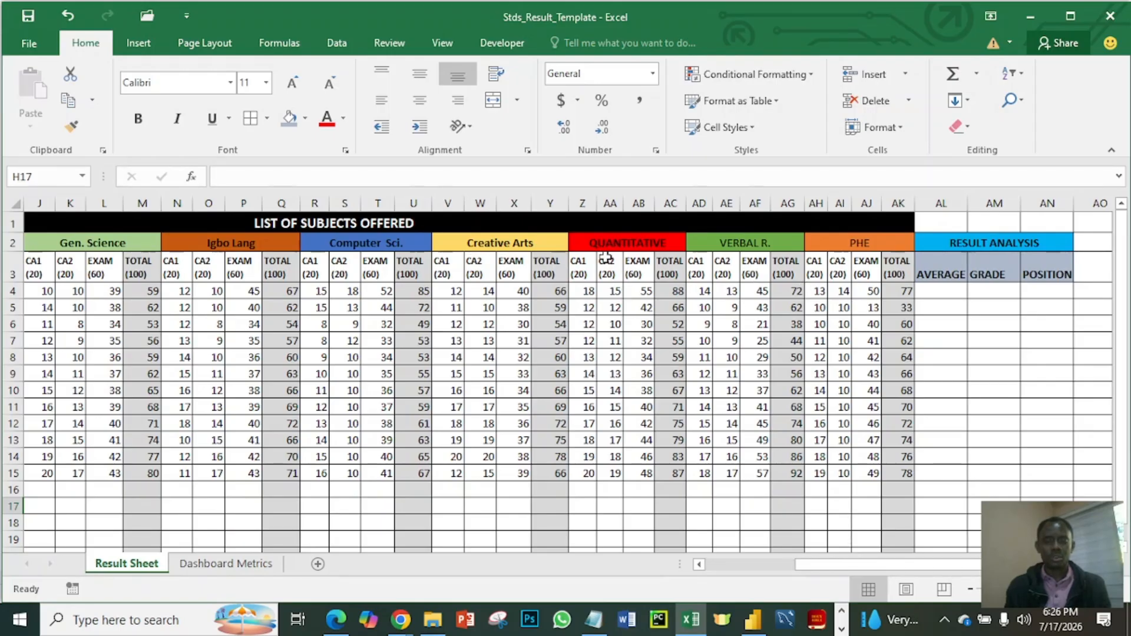
- Review the subject headings in row 2 from PHE back to Mathematics, plus the AVERAGE column and the first Mathematics total
left_click(823, 245)
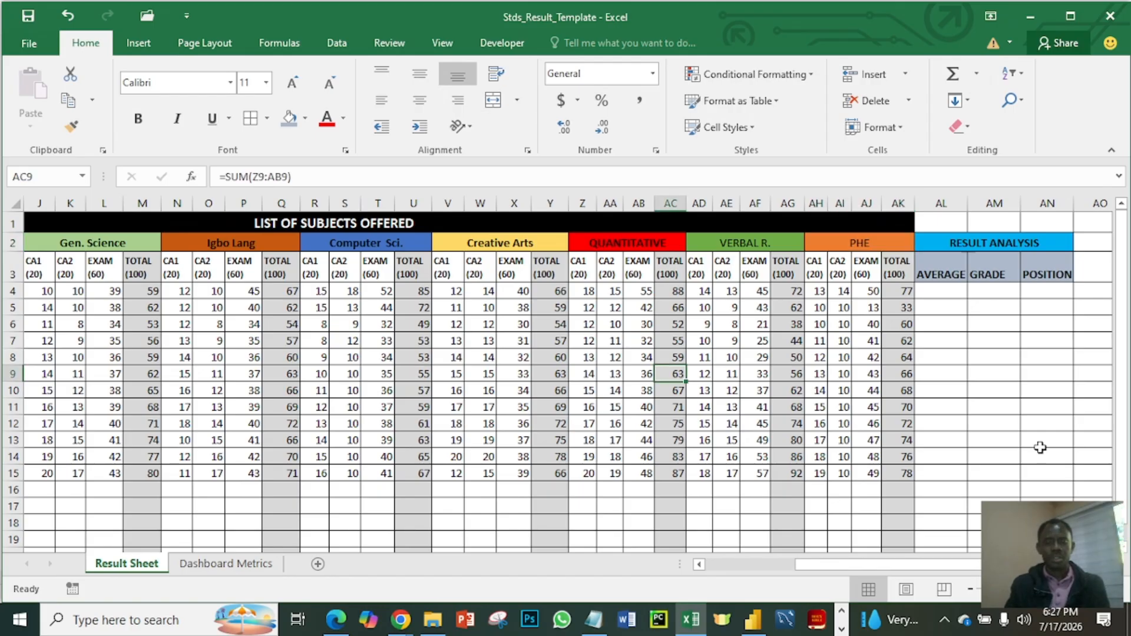
left_click(888, 243)
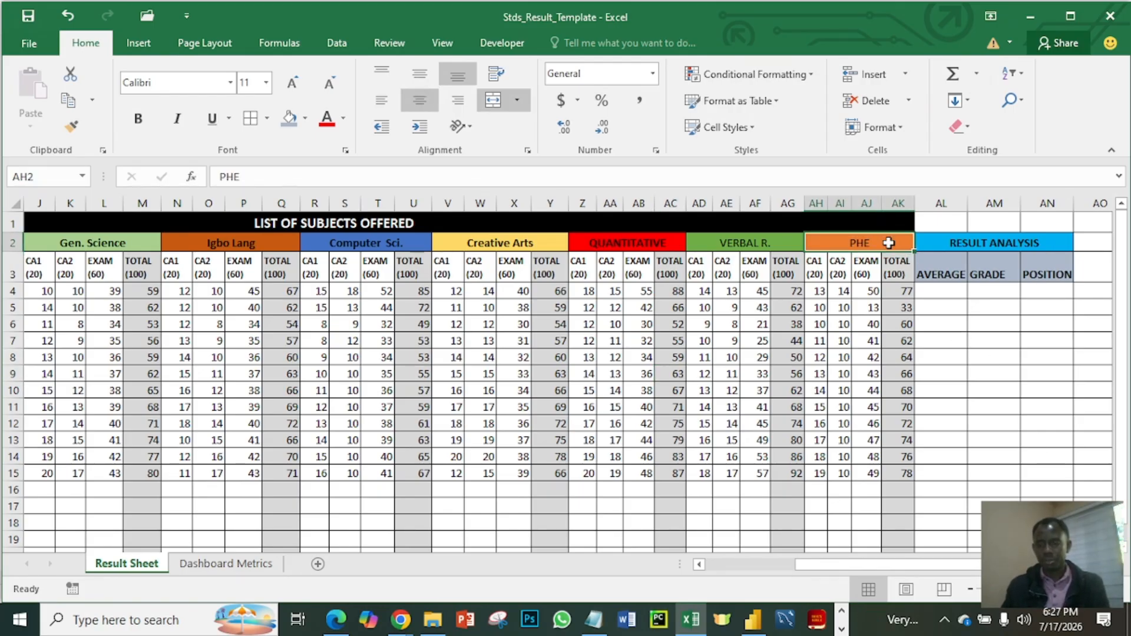
key("Left")
key("Left")
key("Left")
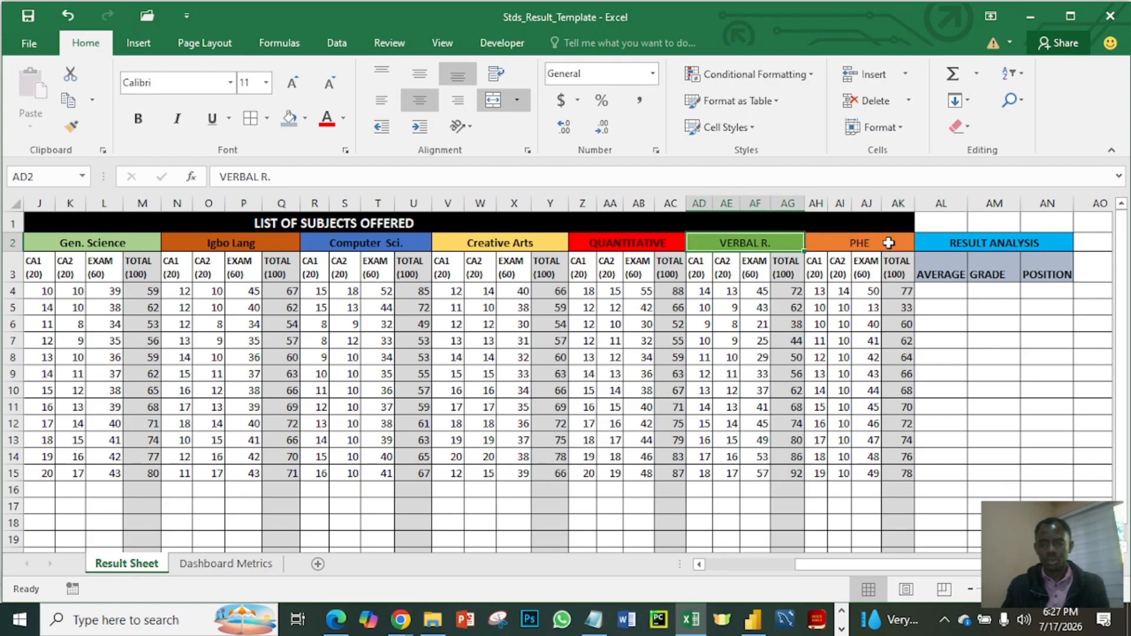
key("Left")
key("Left")
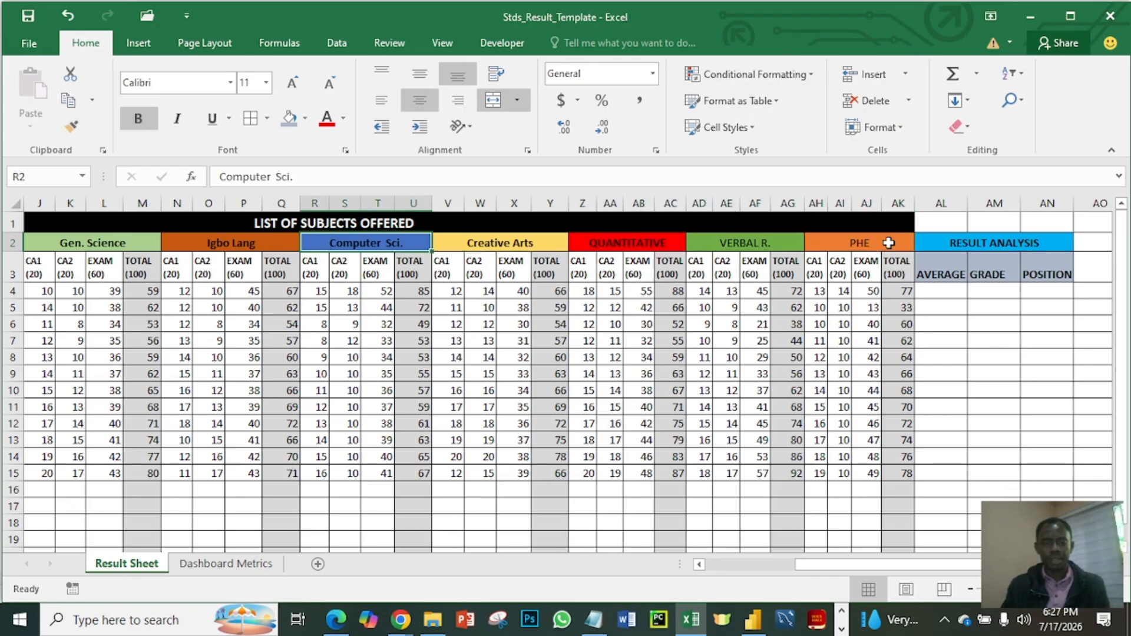
key("Left")
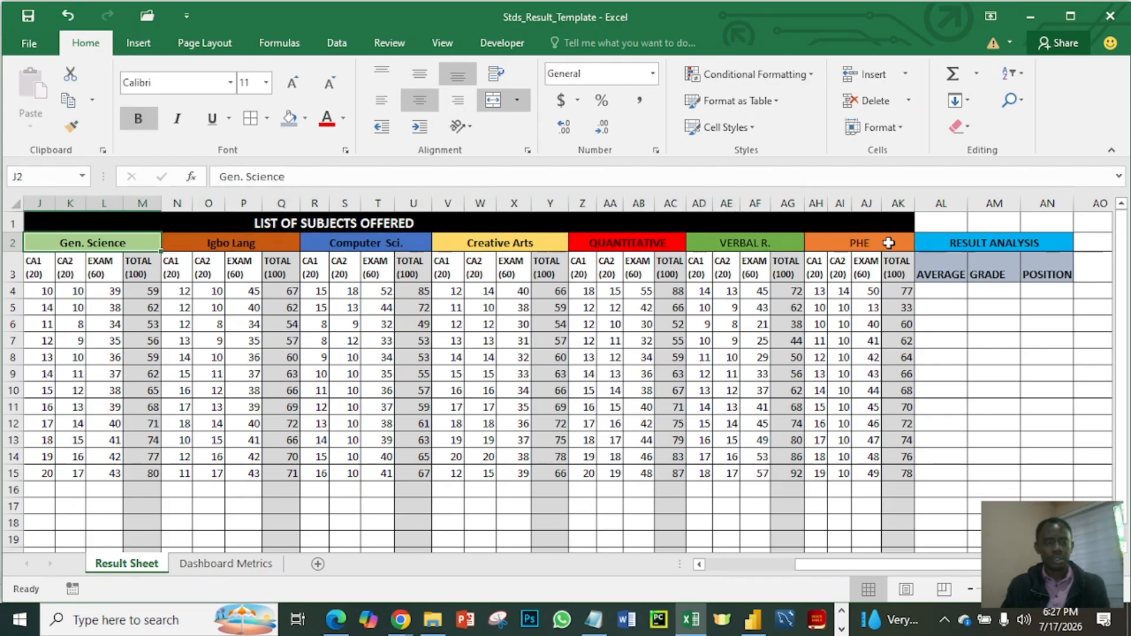
key("Left")
key("Left")
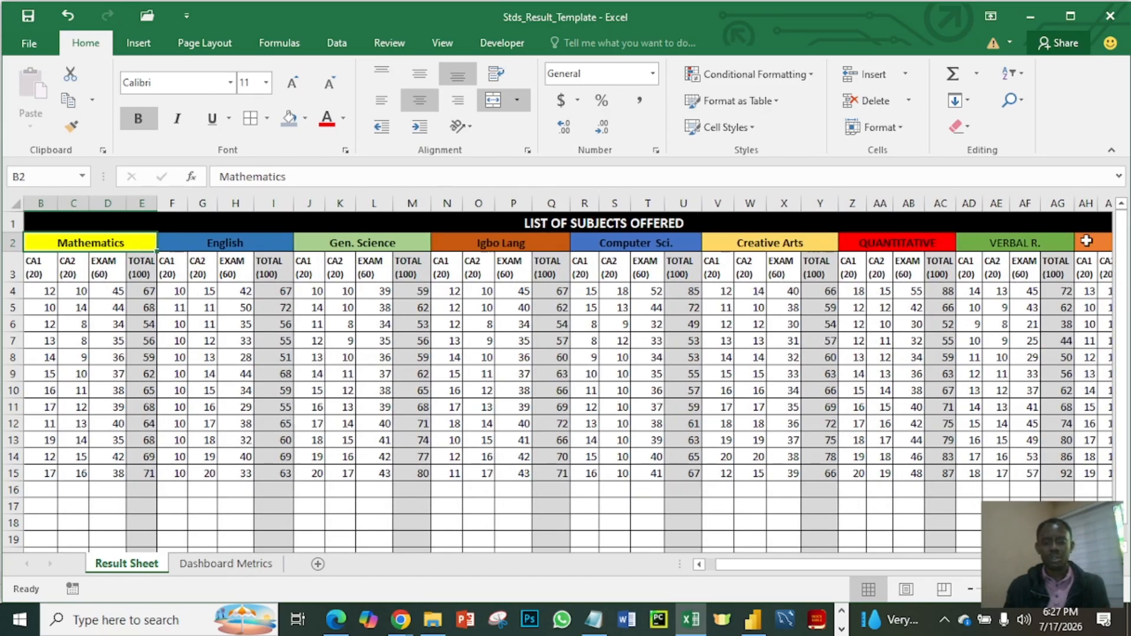
left_click_drag(971, 561, 1051, 562)
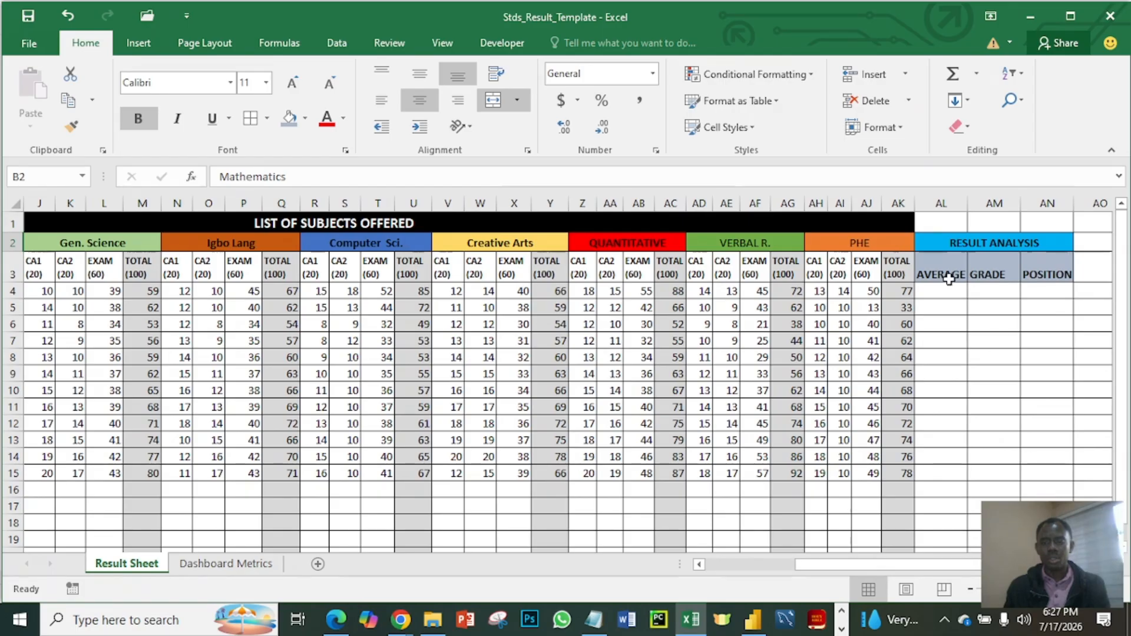
left_click(952, 294)
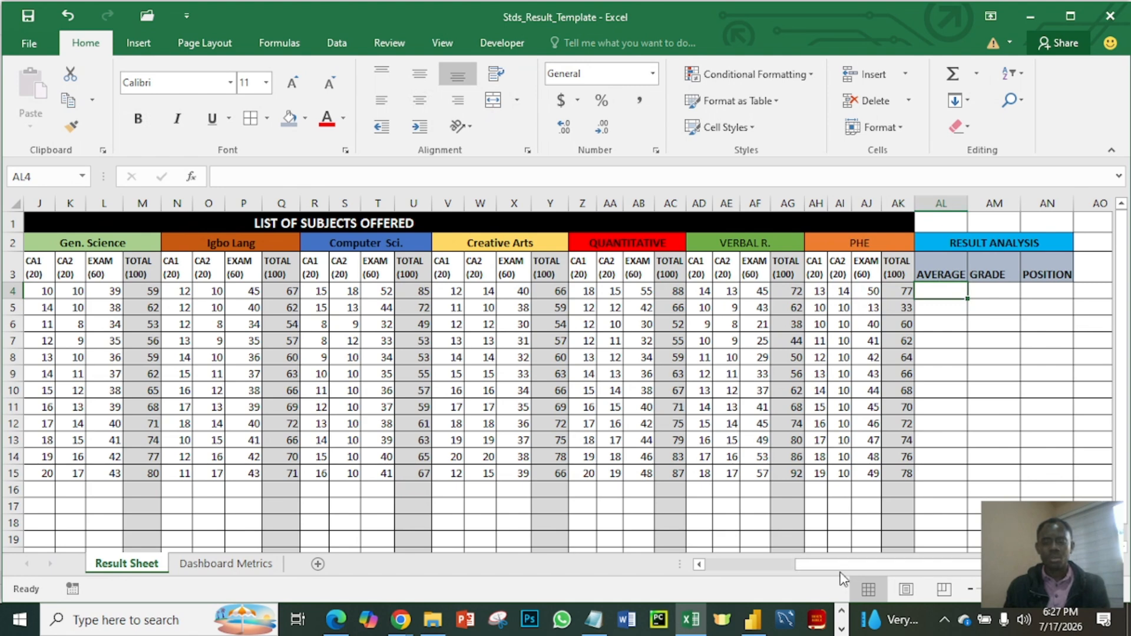
left_click_drag(842, 566, 741, 564)
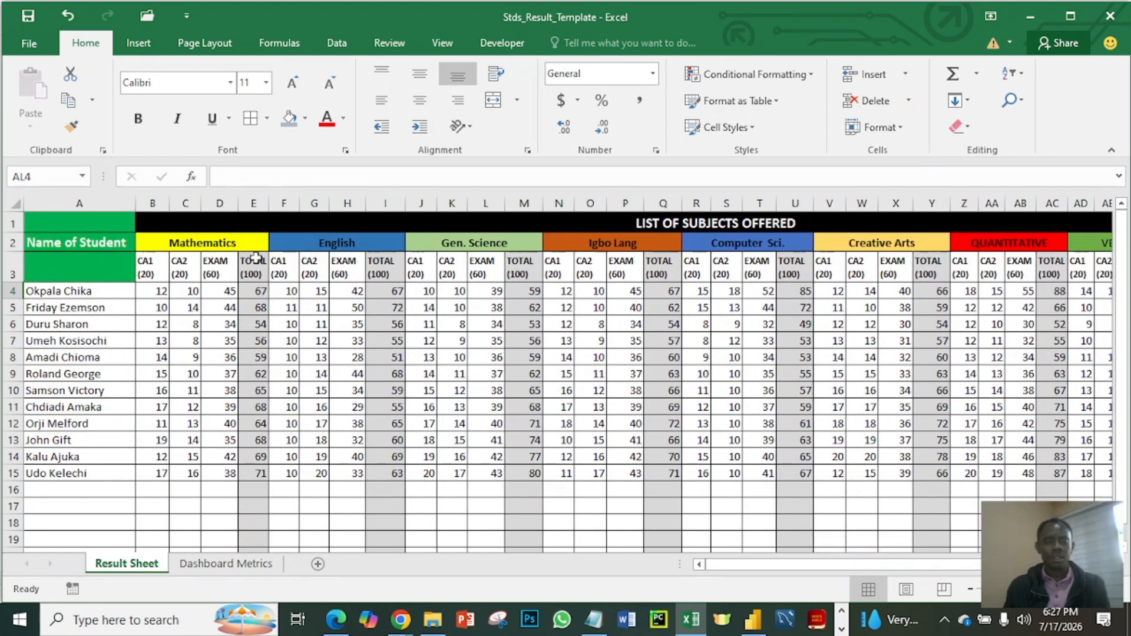
left_click(257, 294)
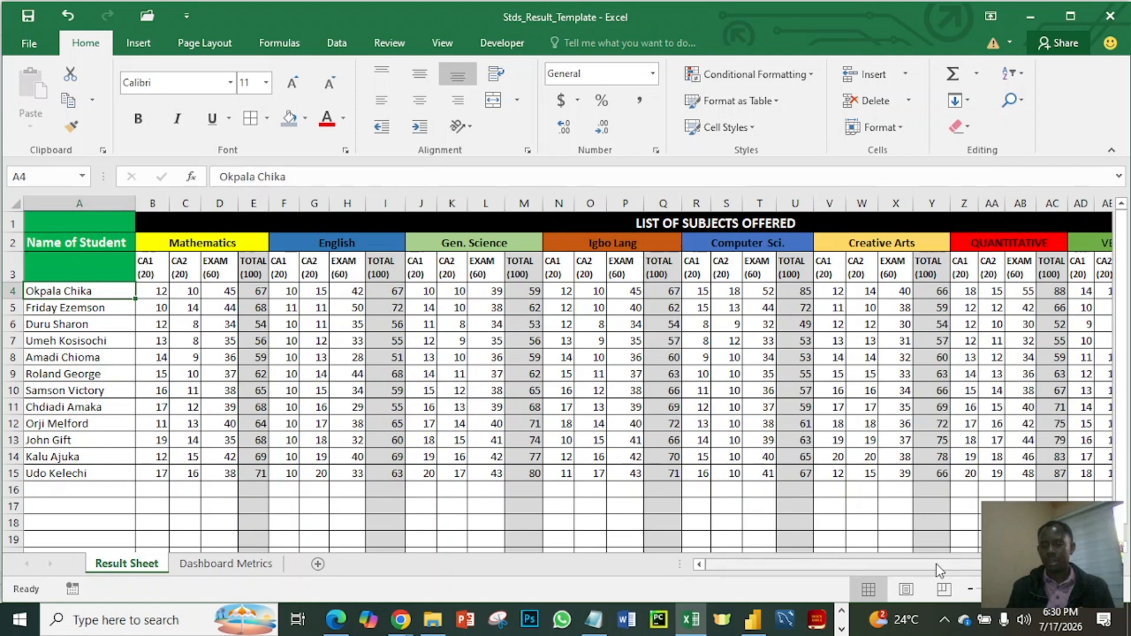
scroll(937, 566, "right", 3)
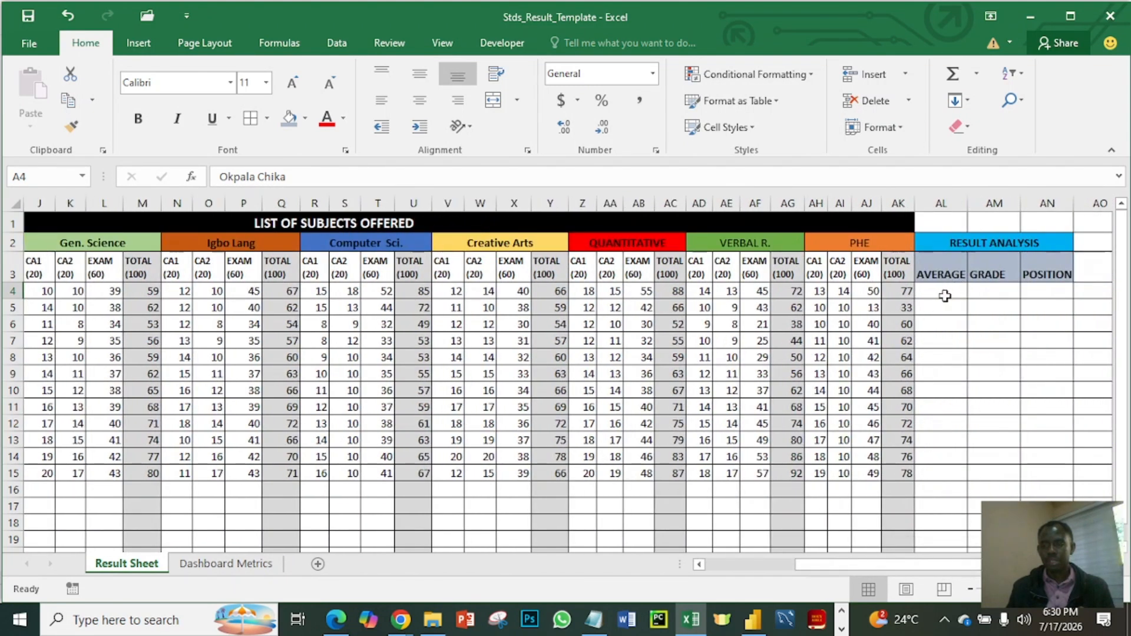
left_click(946, 295)
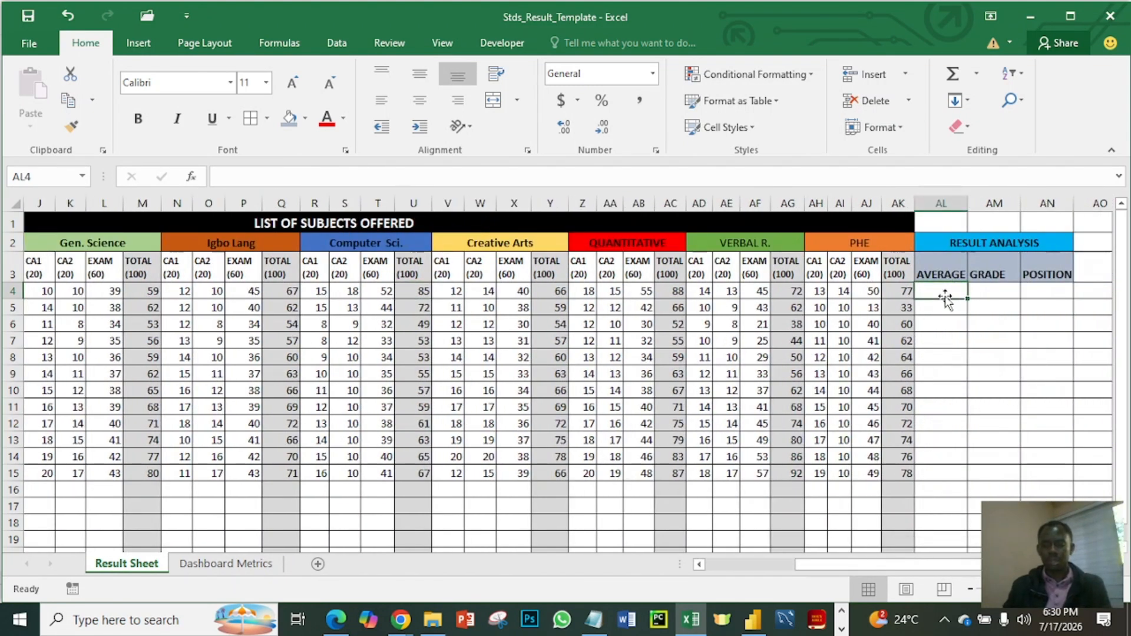
type("=sum")
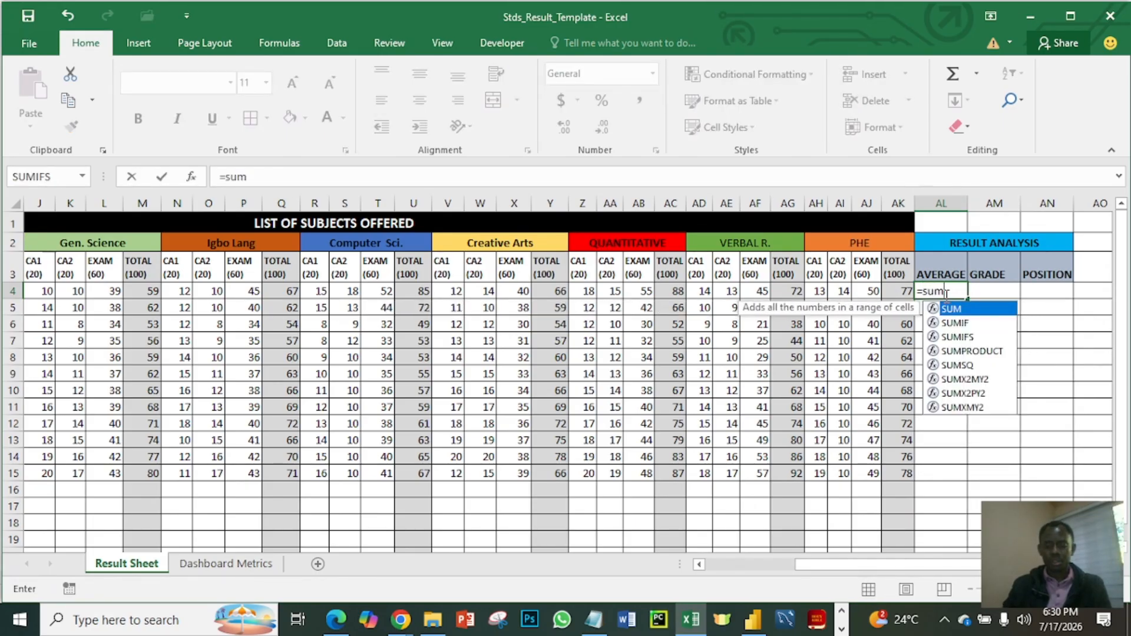
type("(")
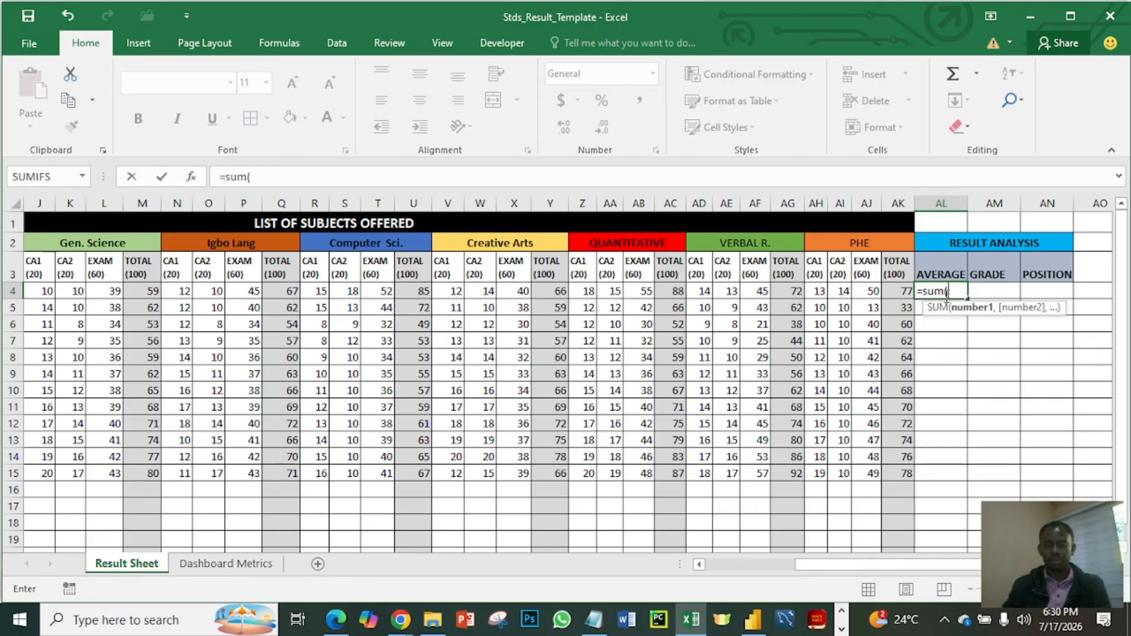
key("BackSpace")
key("BackSpace")
key("BackSpace")
key("BackSpace")
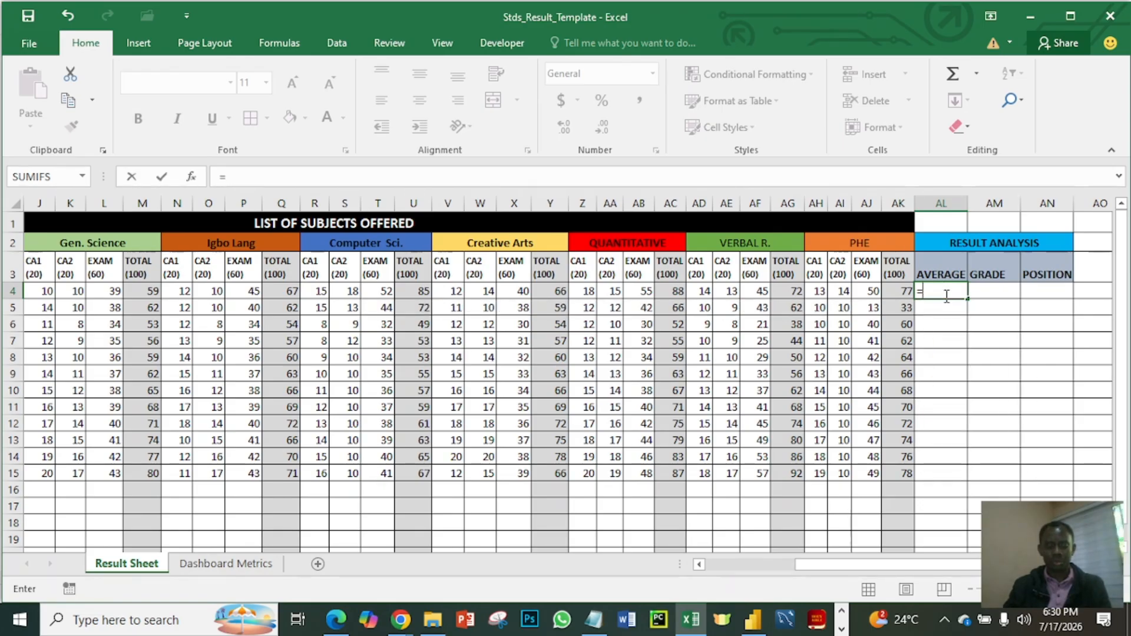
type("e4+")
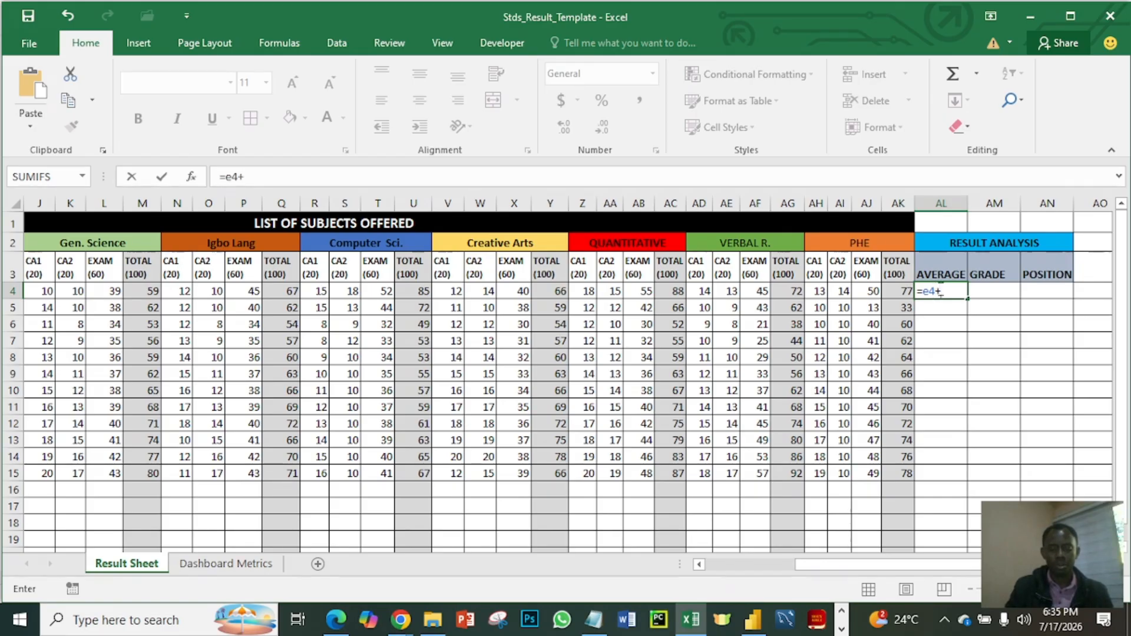
type("l4")
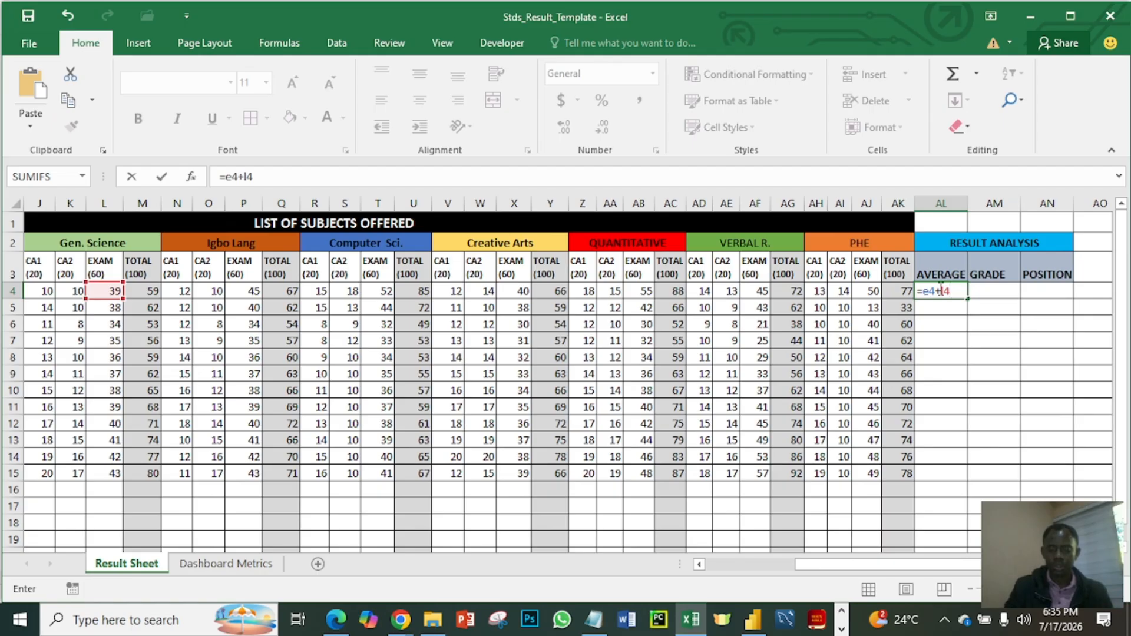
type("+m4")
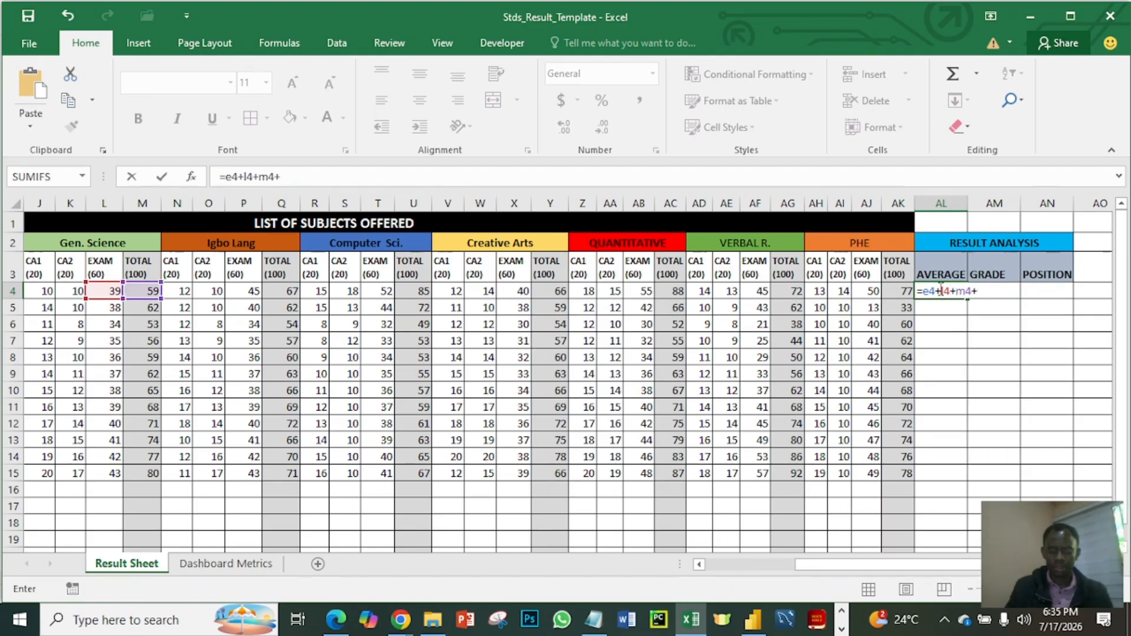
type("+q4")
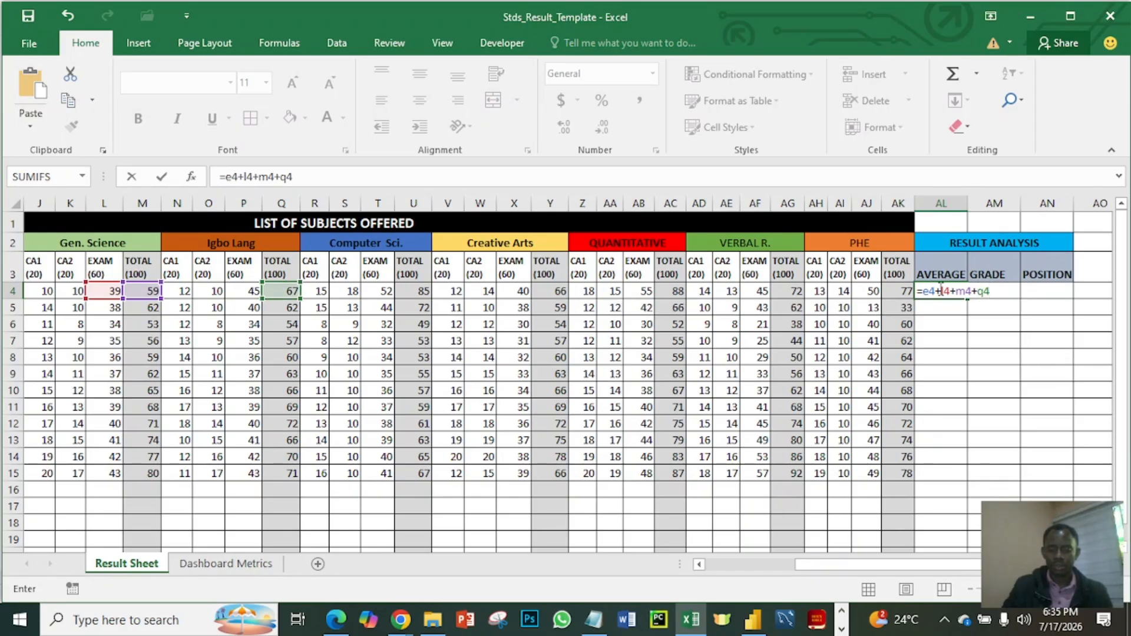
type("+u4")
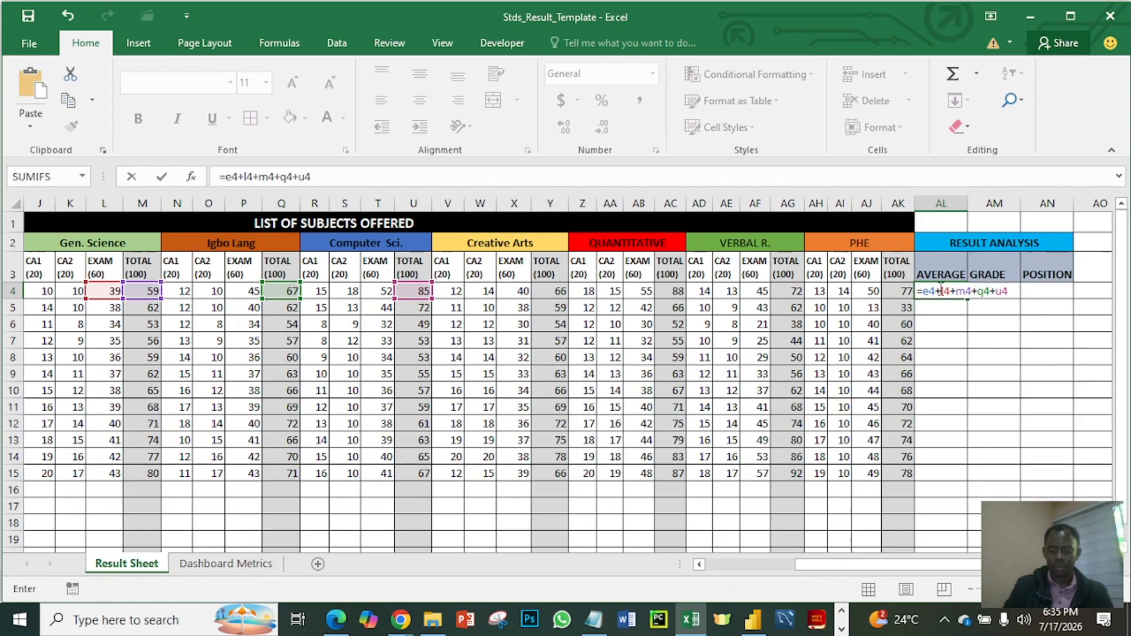
type("+y4")
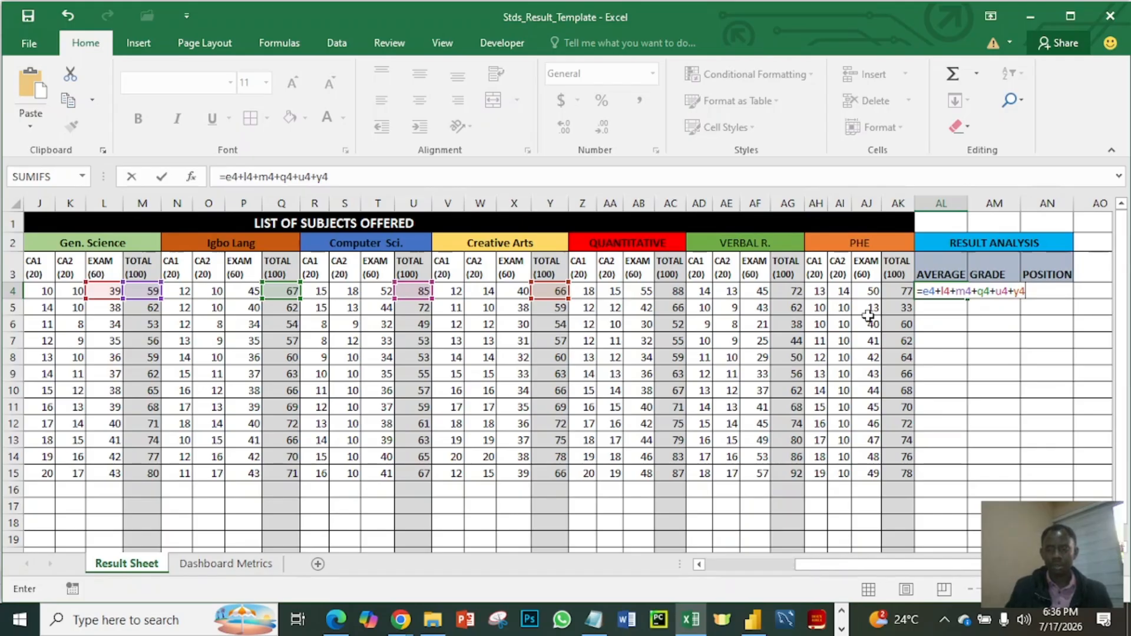
key("BackSpace")
key("BackSpace")
key("BackSpace")
key("BackSpace")
key("BackSpace")
key("BackSpace")
key("BackSpace")
key("BackSpace")
key("BackSpace")
key("BackSpace")
key("BackSpace")
key("BackSpace")
key("BackSpace")
key("BackSpace")
key("BackSpace")
key("BackSpace")
key("BackSpace")
key("BackSpace")
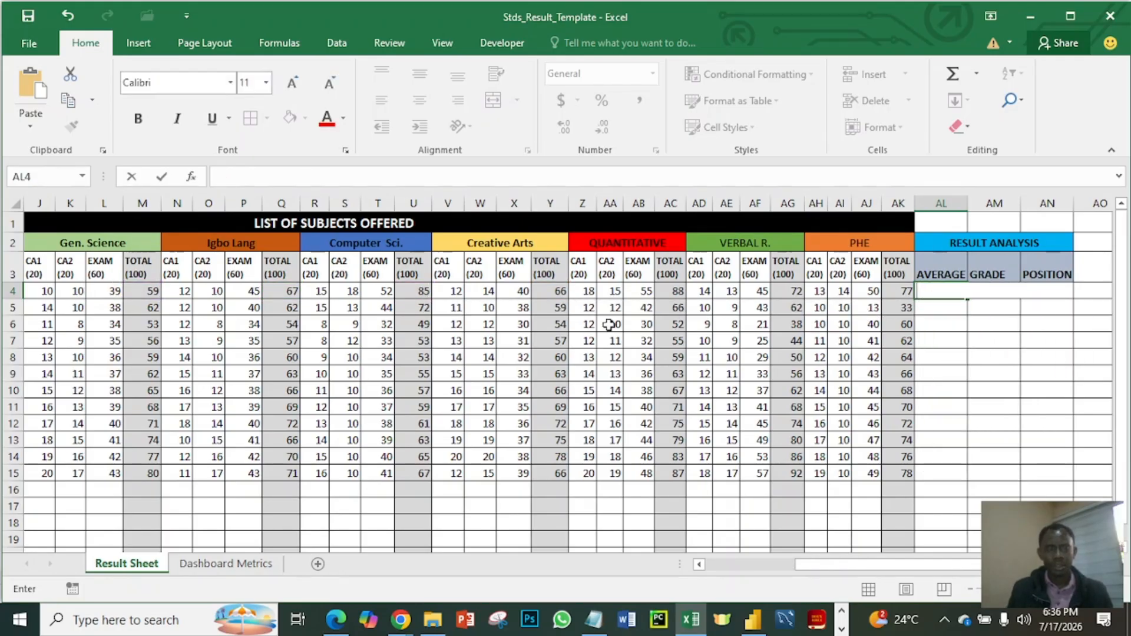
- Check which cells in row 4 hold the first student's Mathematics, English and Gen. Science totals
left_click_drag(810, 565, 645, 561)
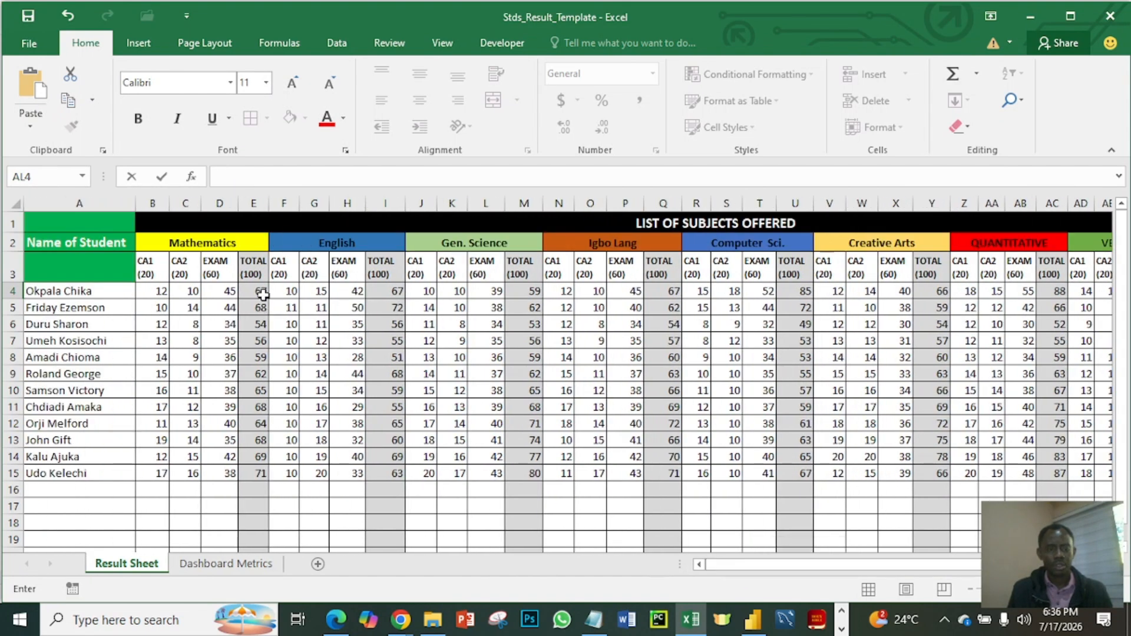
left_click(260, 290)
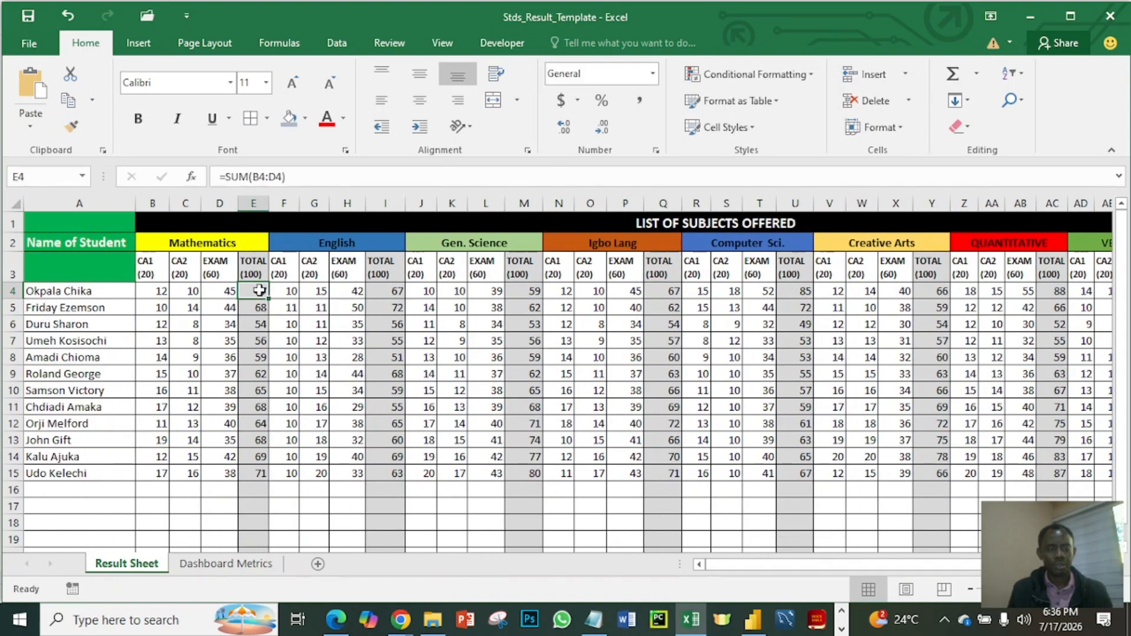
left_click(387, 293)
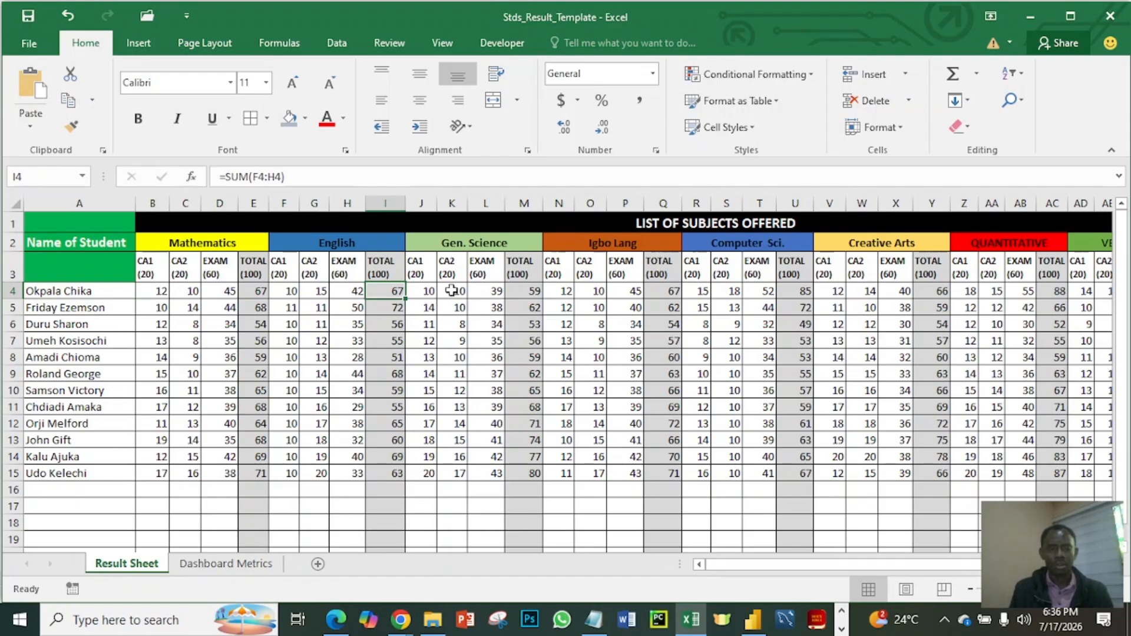
left_click(532, 293)
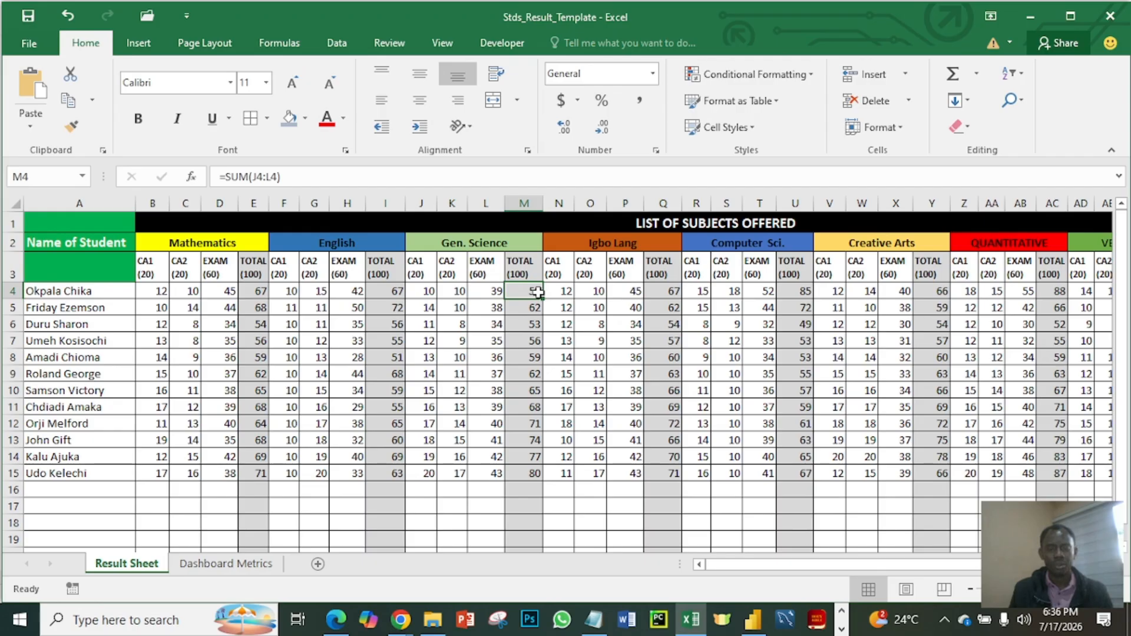
left_click(565, 340)
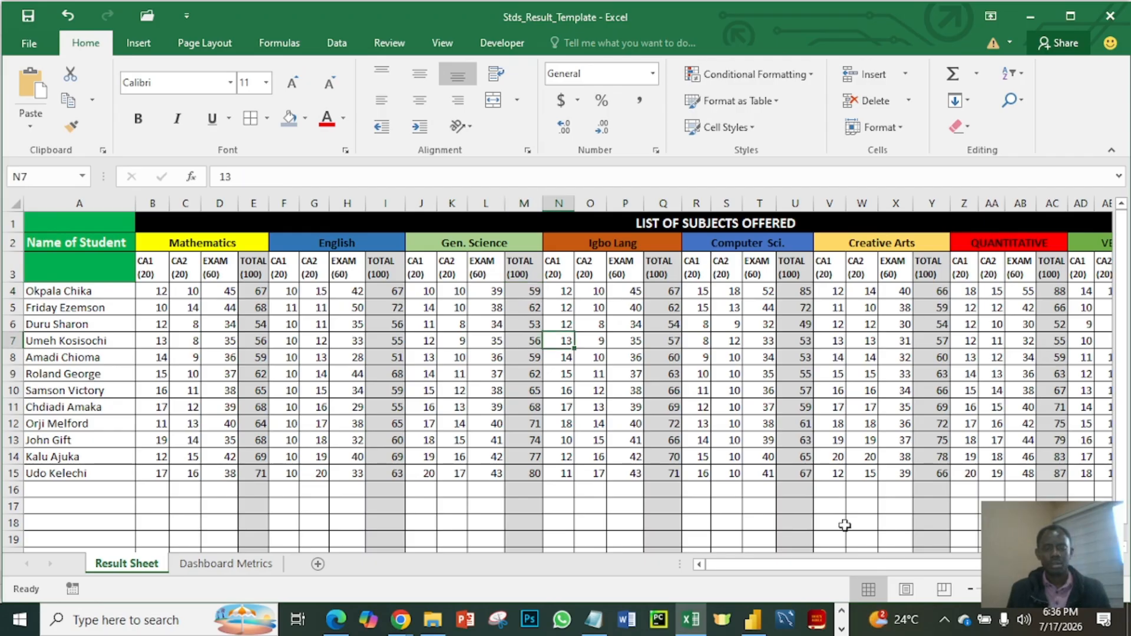
- Begin the first student's AVERAGE formula in AL4 by adding the Mathematics, English and Gen. Science totals: =E4+I4+M4
left_click_drag(868, 565, 980, 556)
left_click(938, 291)
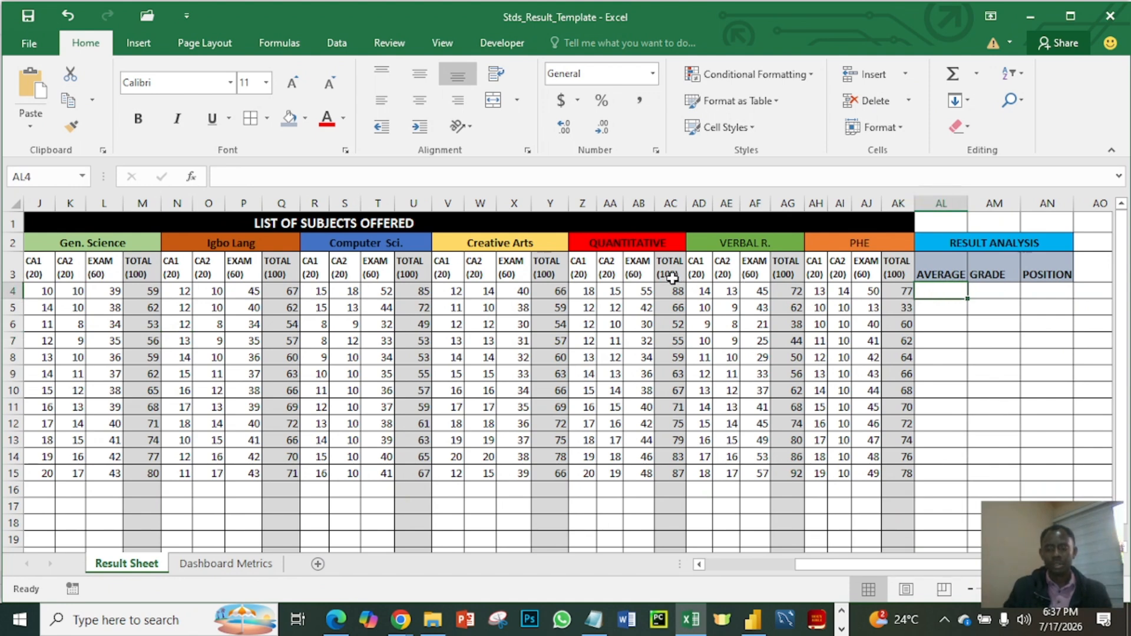
type("=")
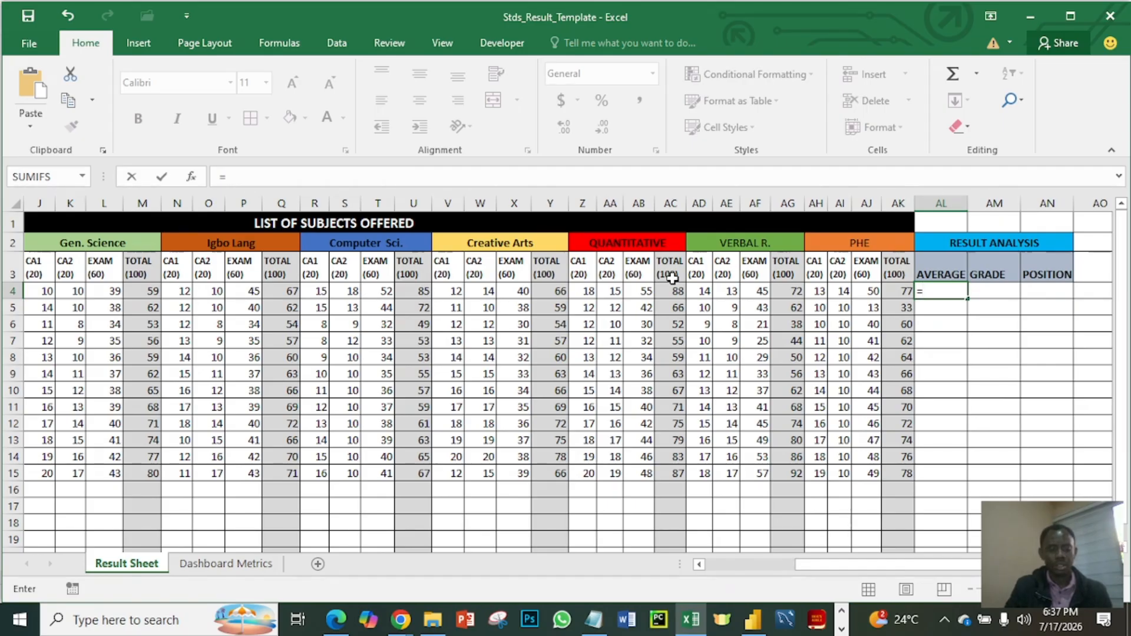
type("e4")
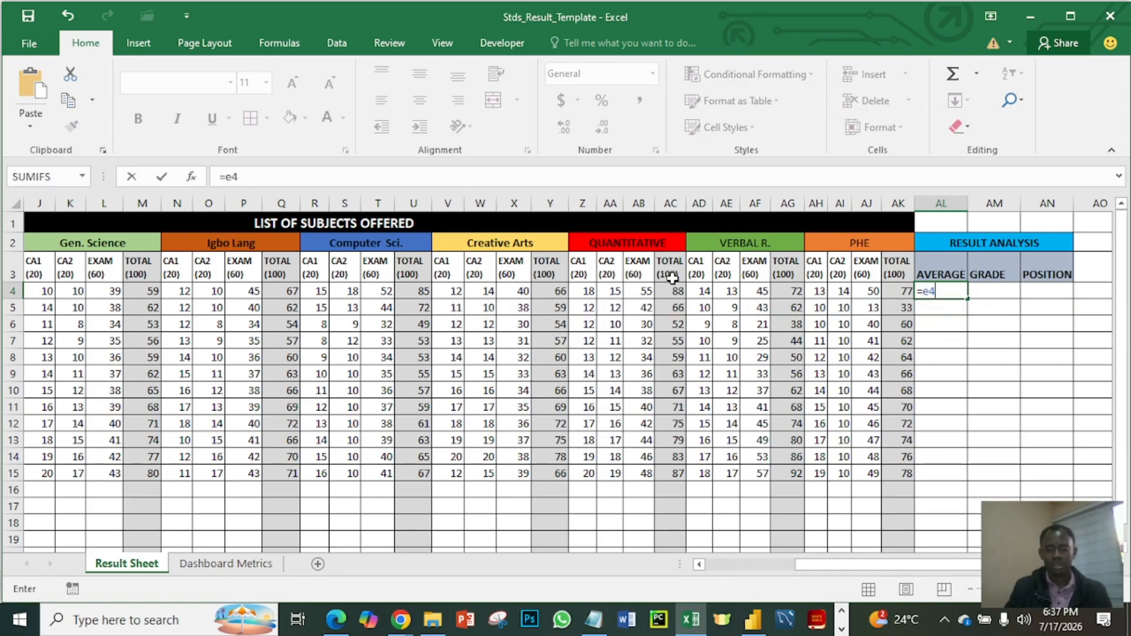
type("+")
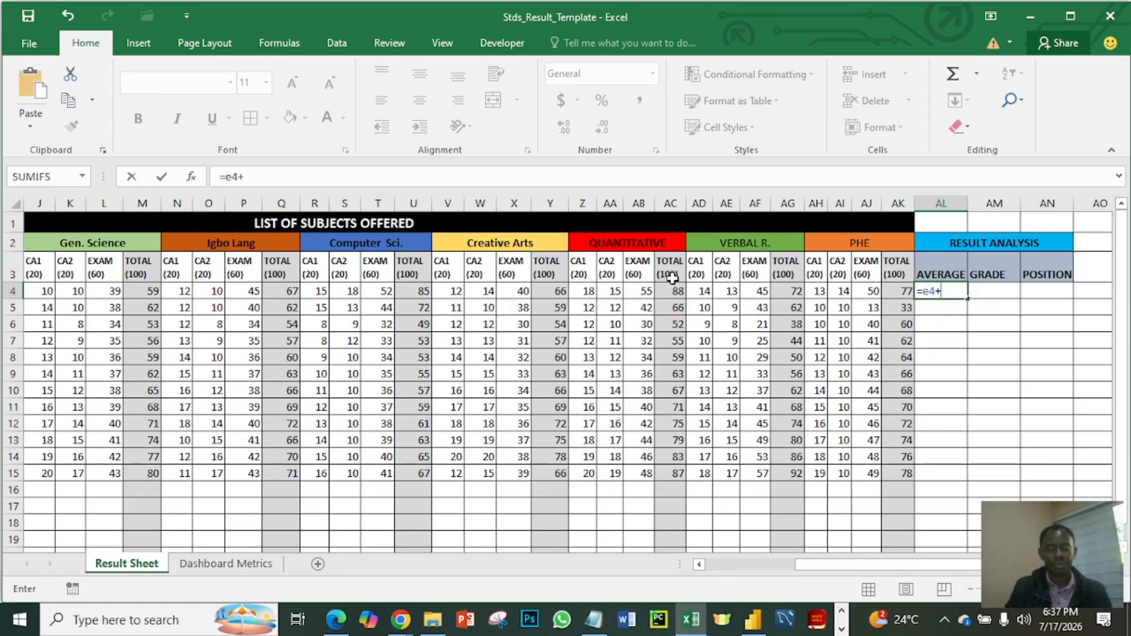
type("i")
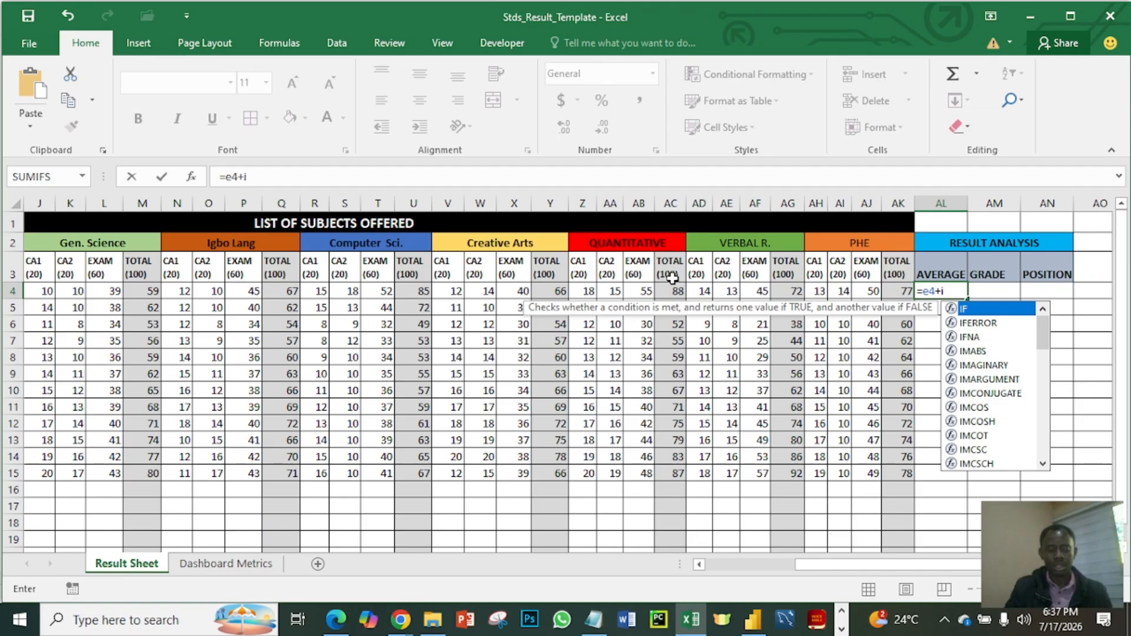
type("4")
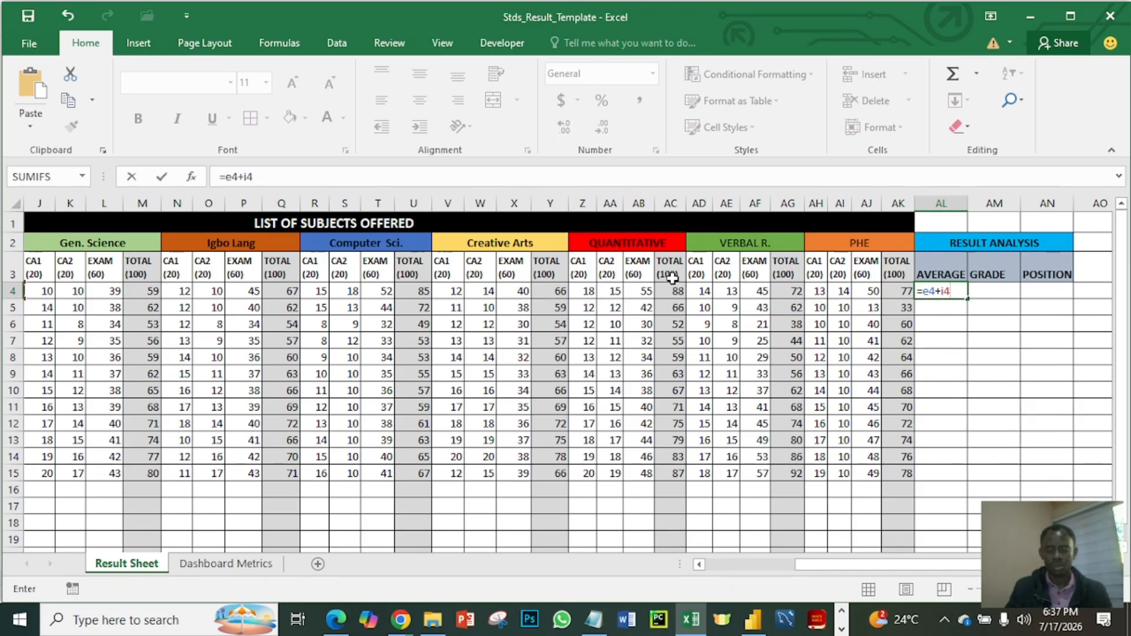
type("+")
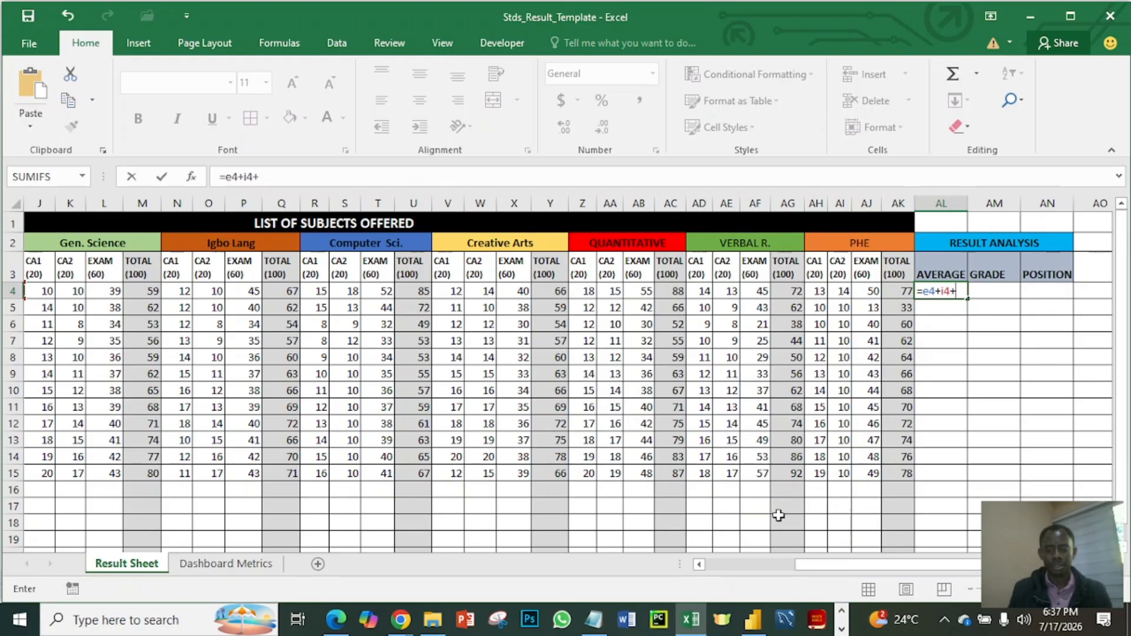
type("m4")
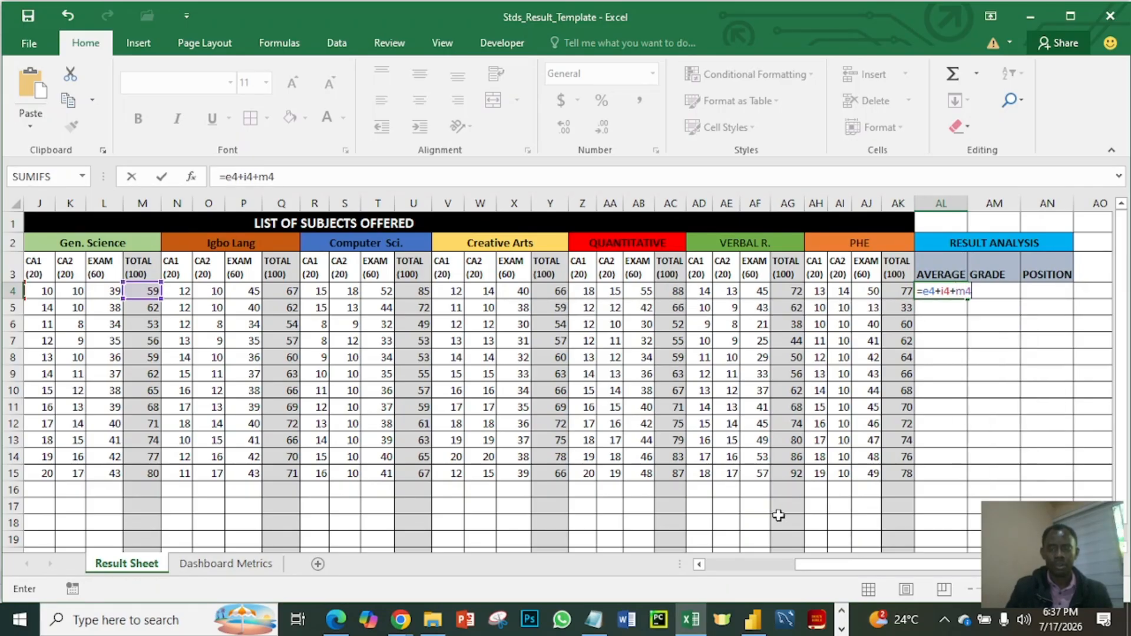
type("+")
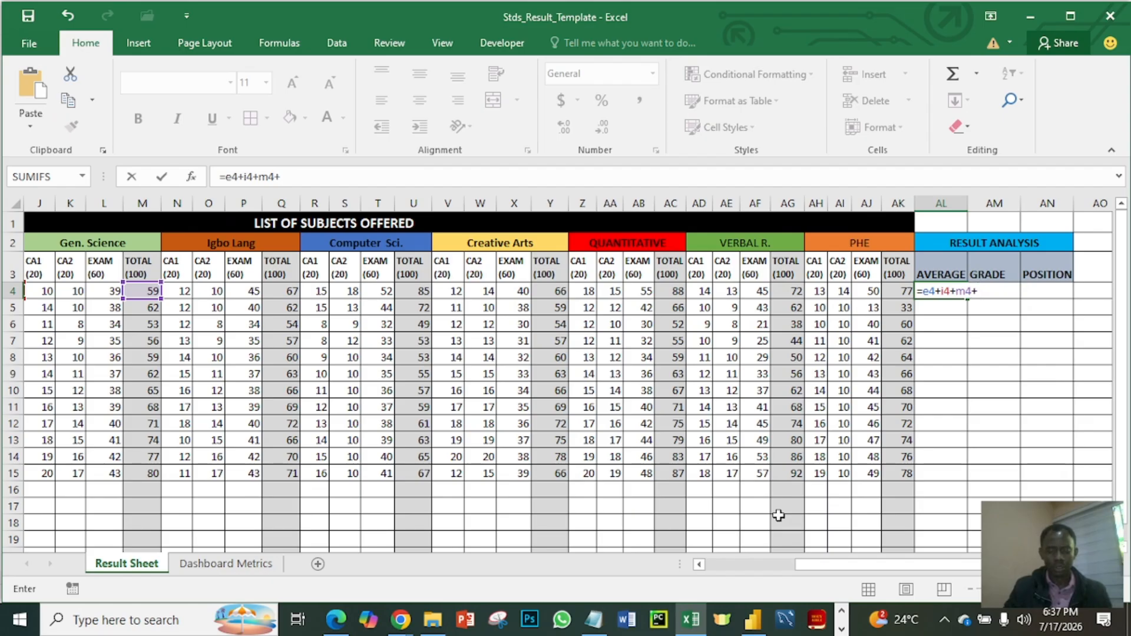
type("q4")
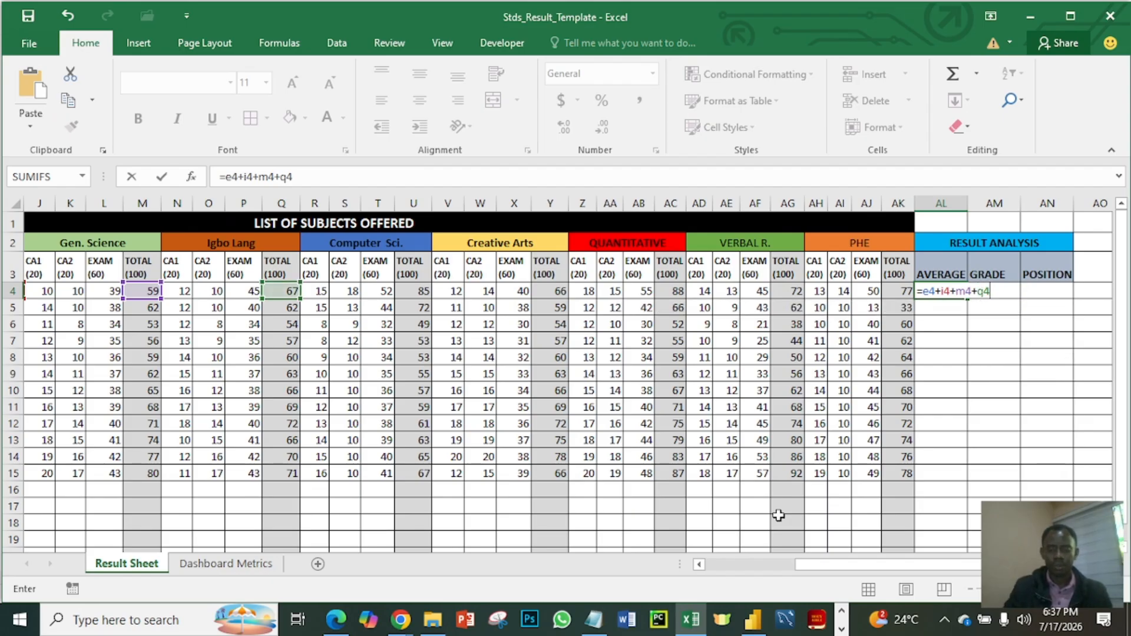
type("+")
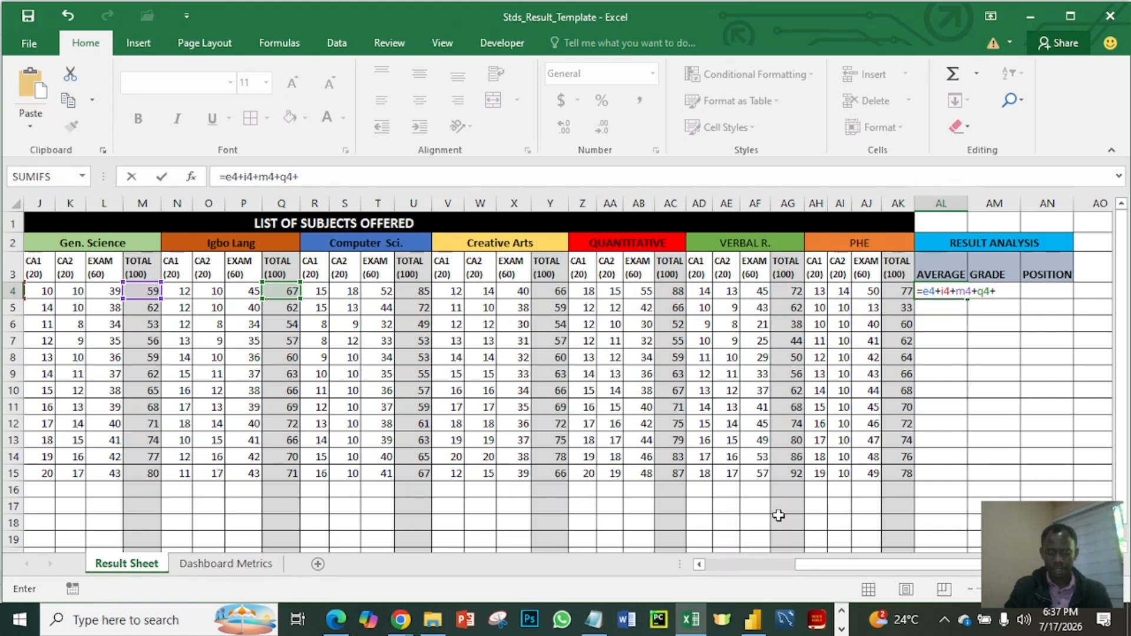
type("u4")
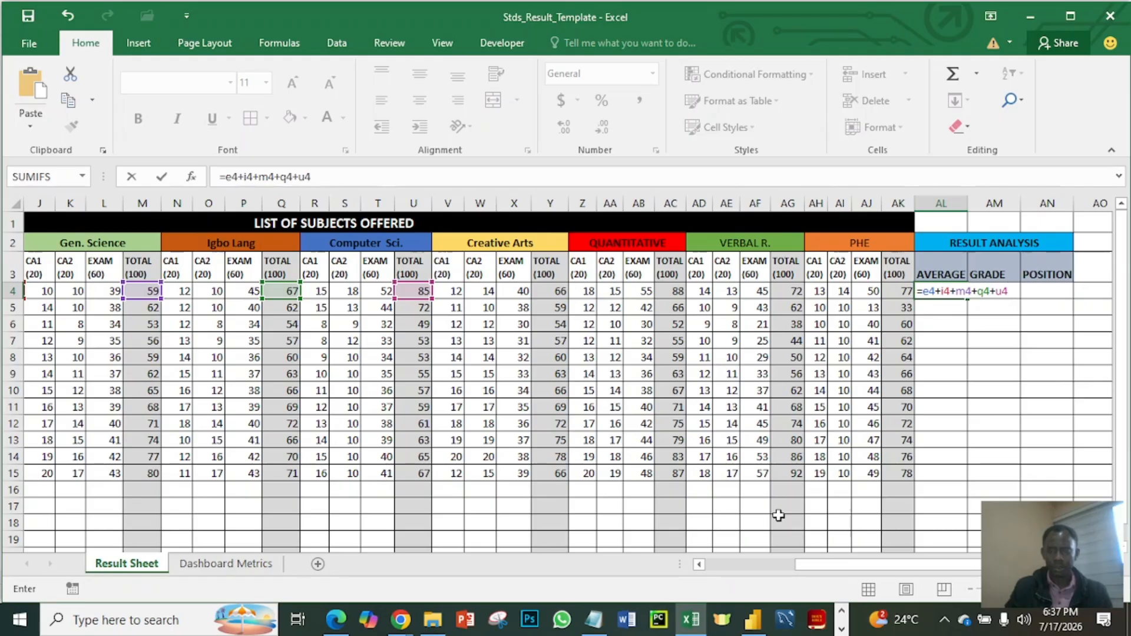
- Extend the AL4 formula with the remaining six subject totals: +Q4+U4+Y4+AC4+AG4+AK4
type("+y4")
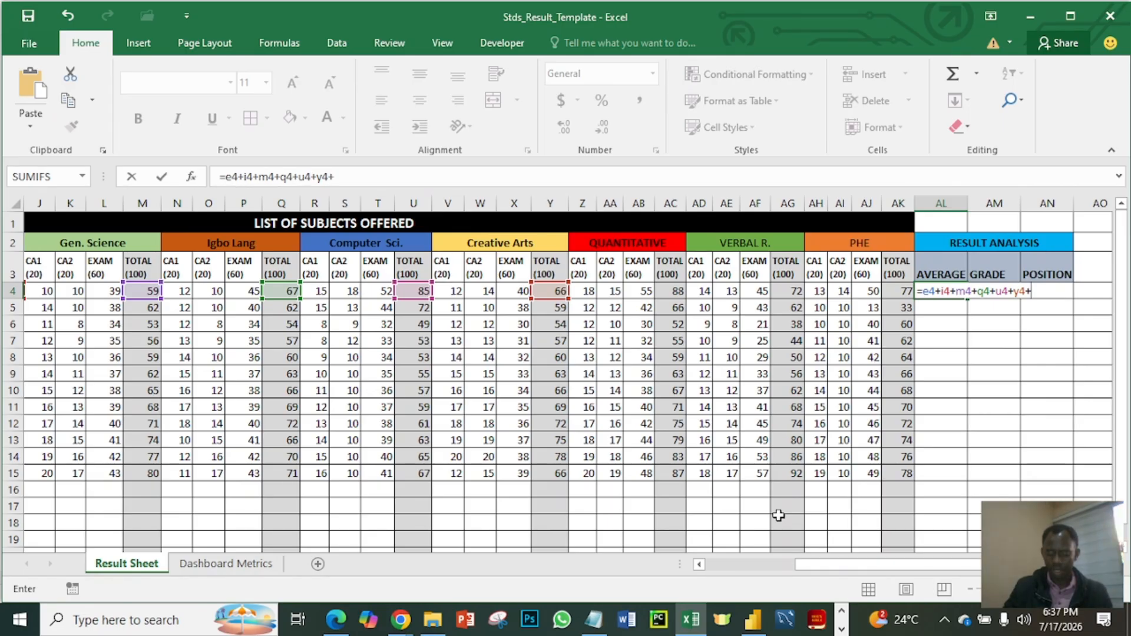
type("+")
type("a")
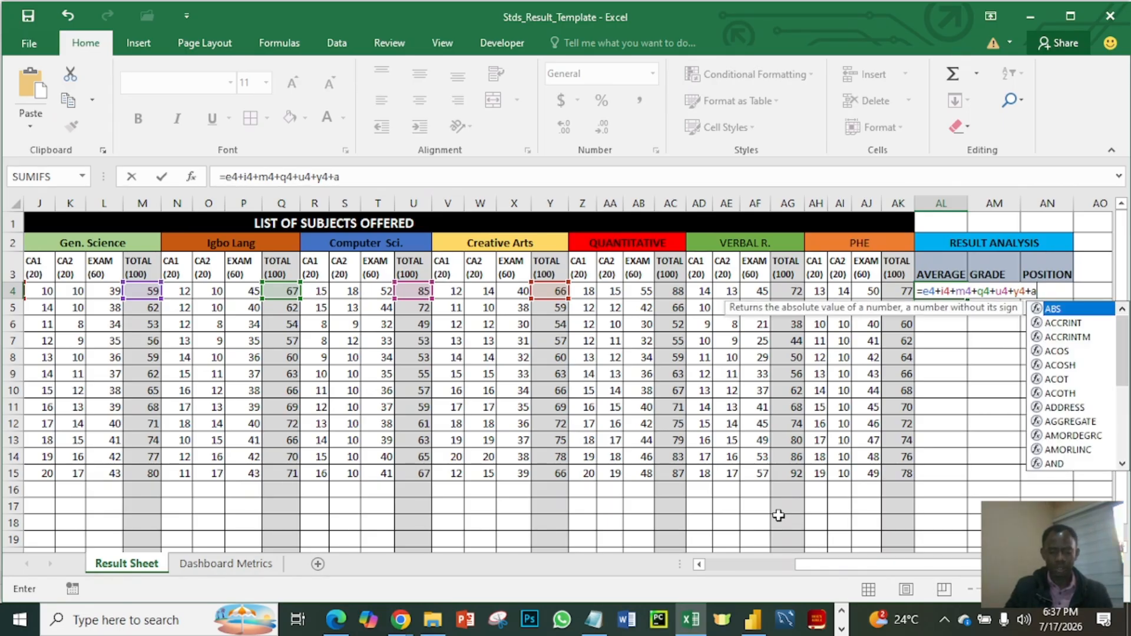
type("c4")
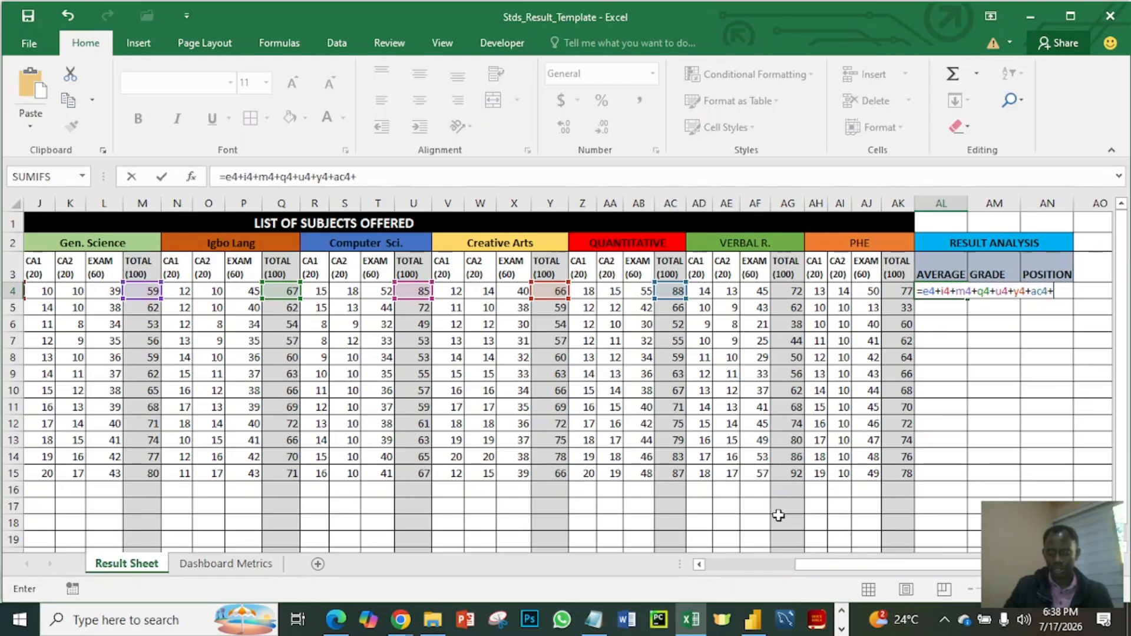
type("+ag4")
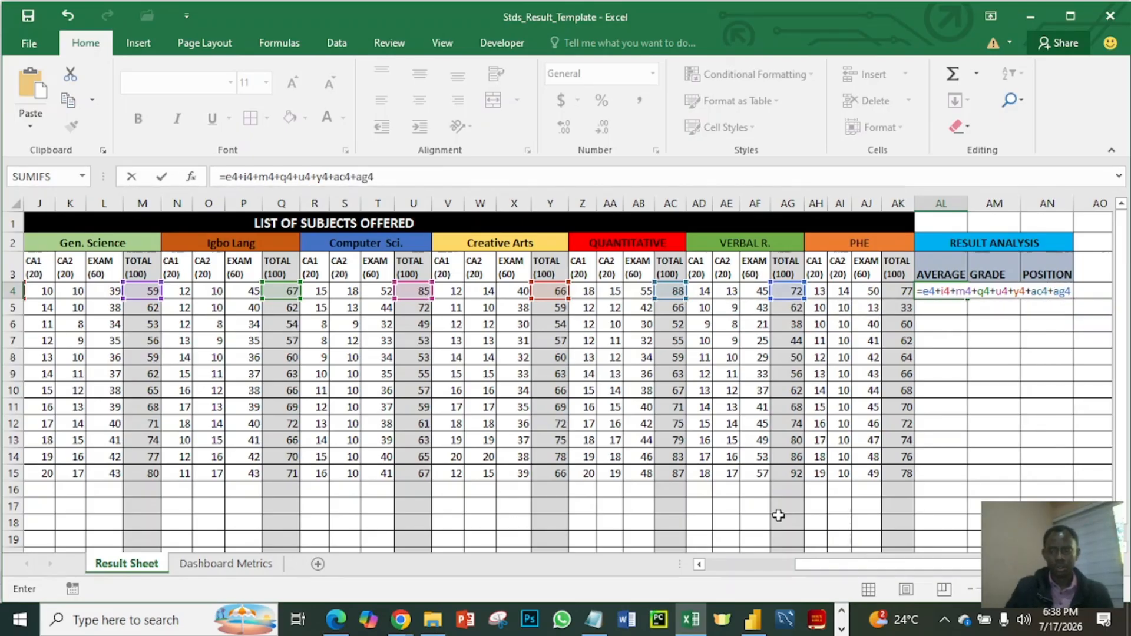
type("+ak4")
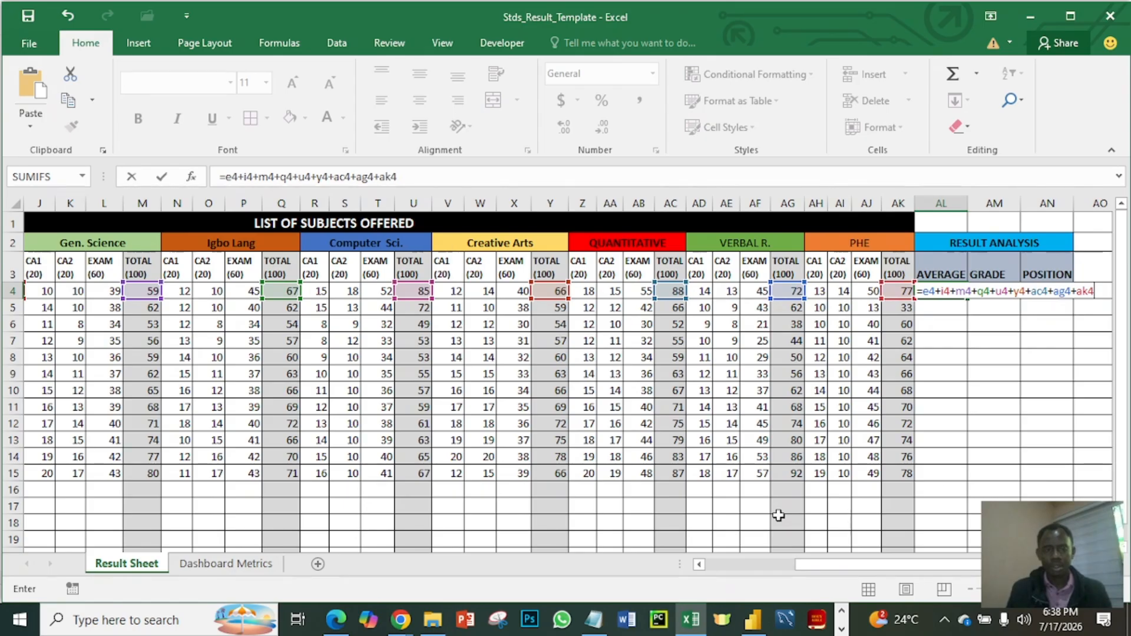
- Enclose the sum of totals in AL4 in parentheses, divide it by 9 and enter the formula
left_click(228, 177)
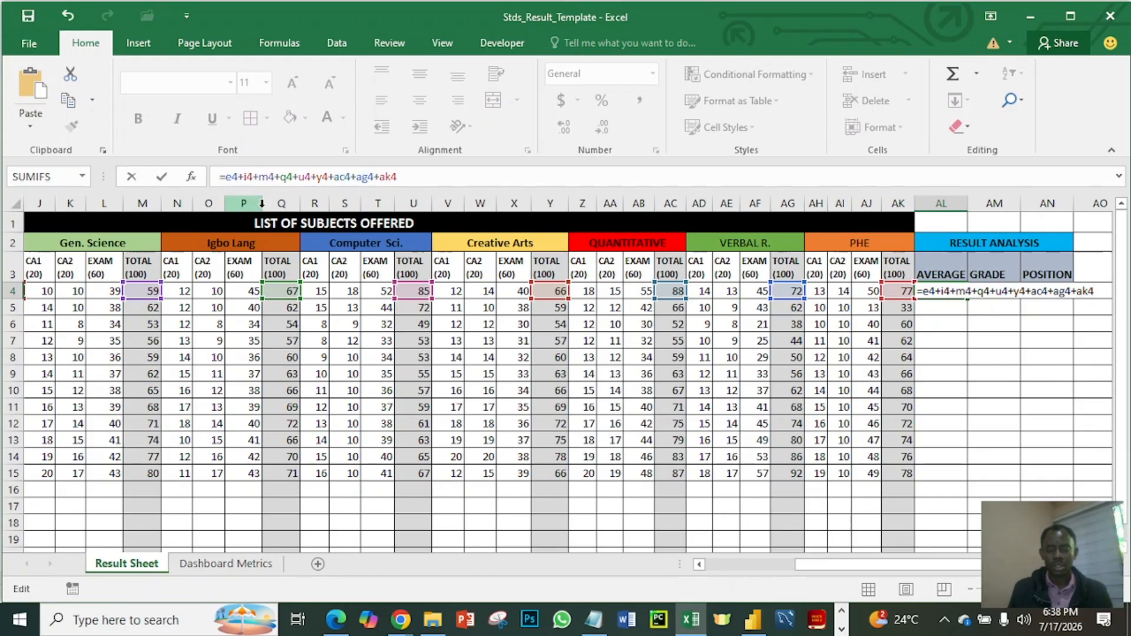
type("(")
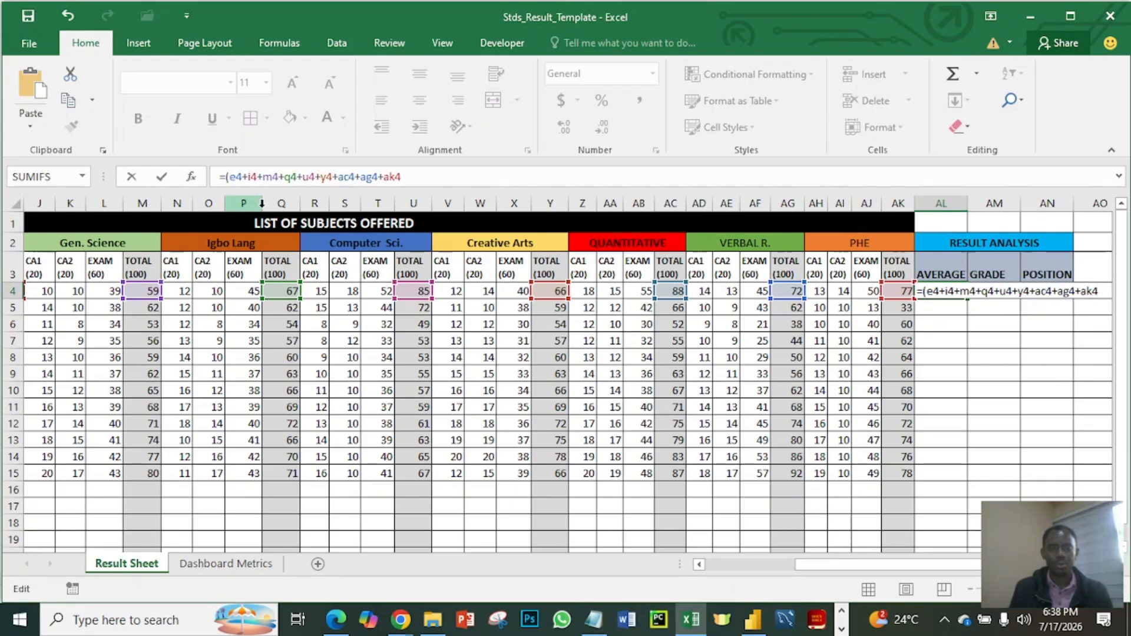
left_click(406, 172)
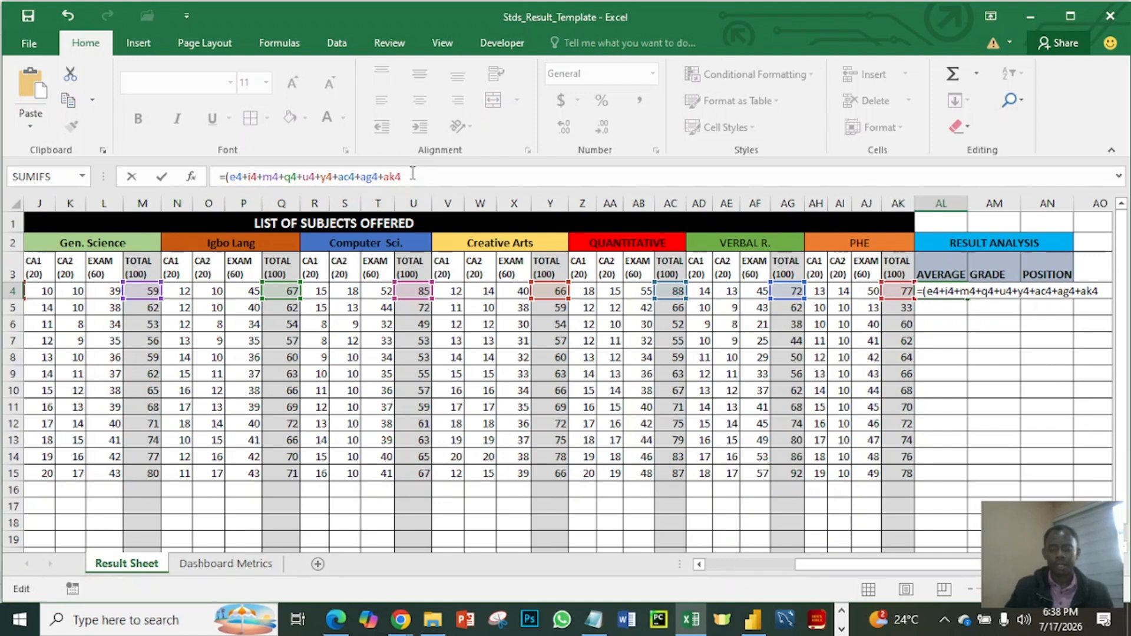
type(")")
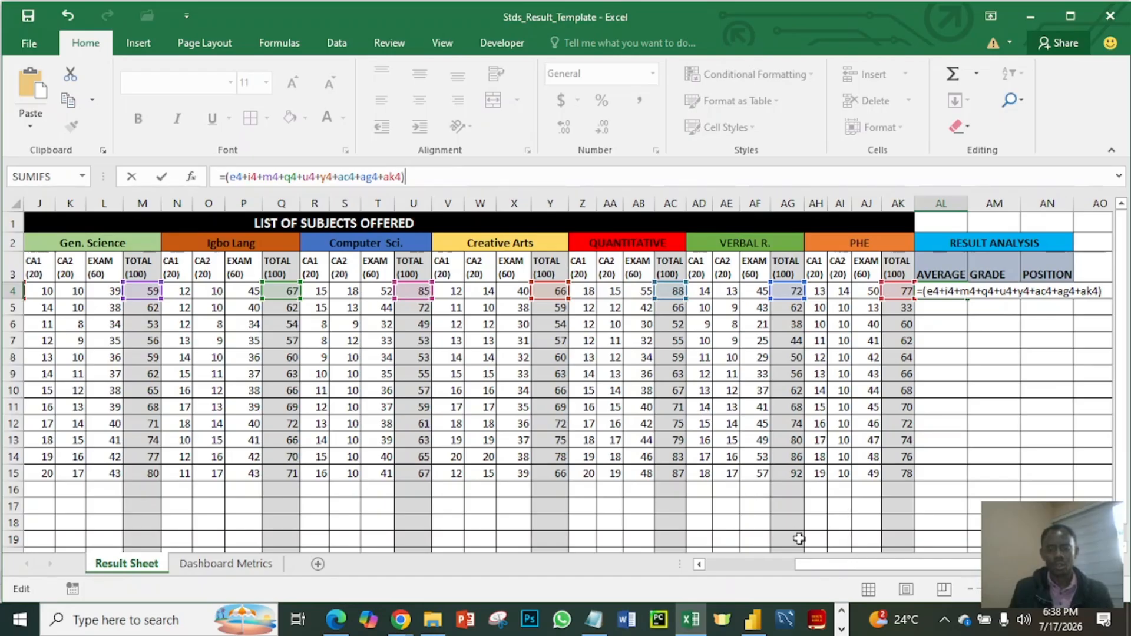
left_click_drag(810, 564, 938, 561)
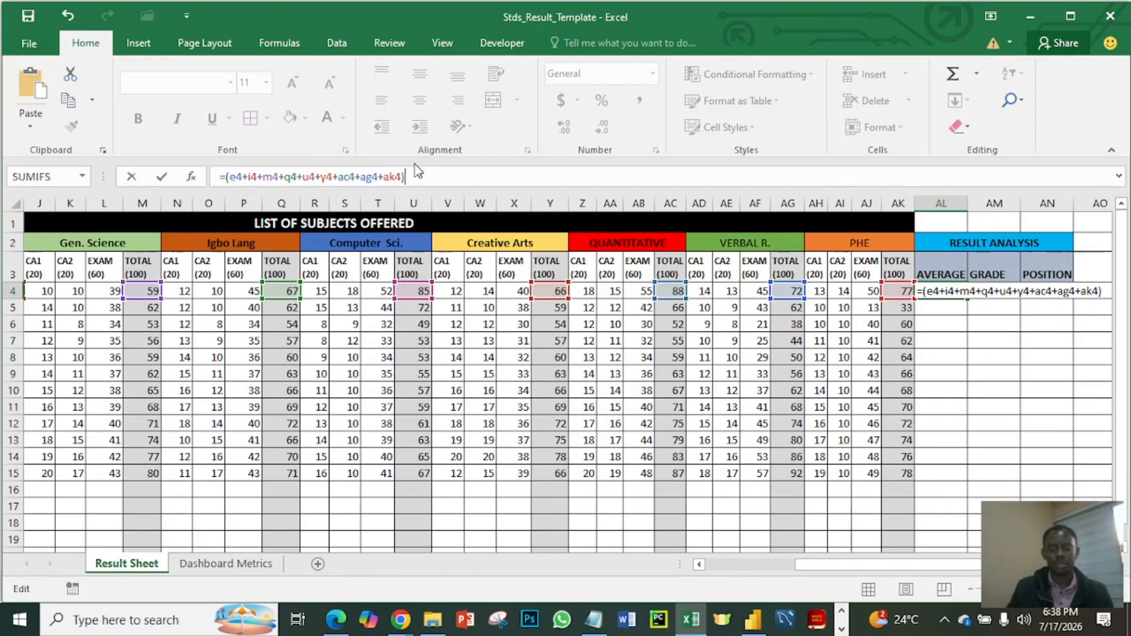
type("/9")
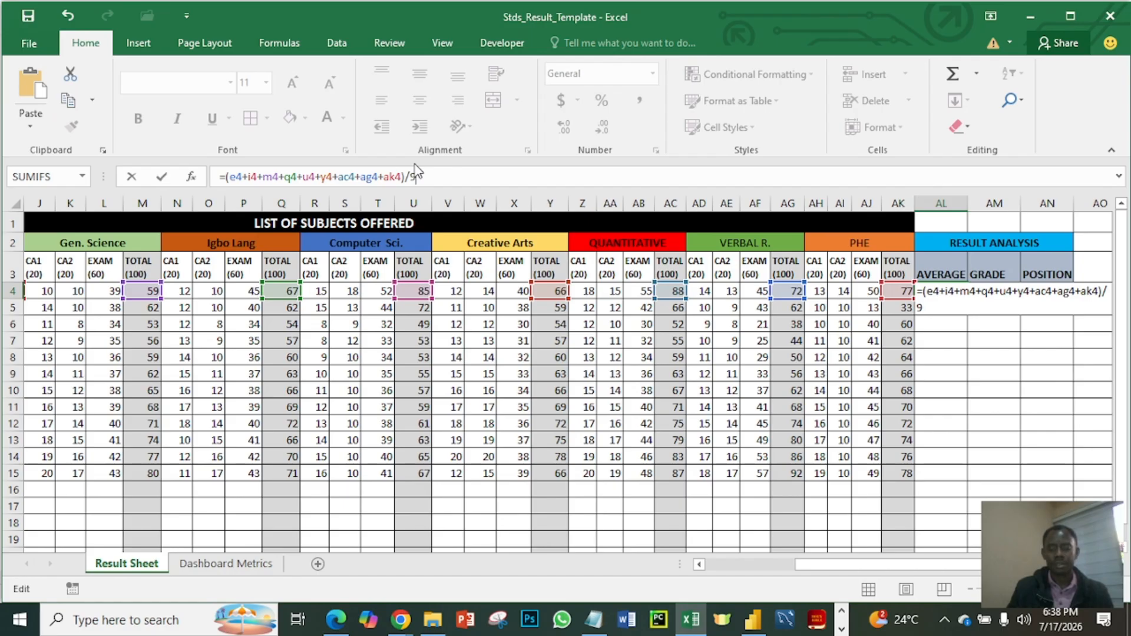
key("Return")
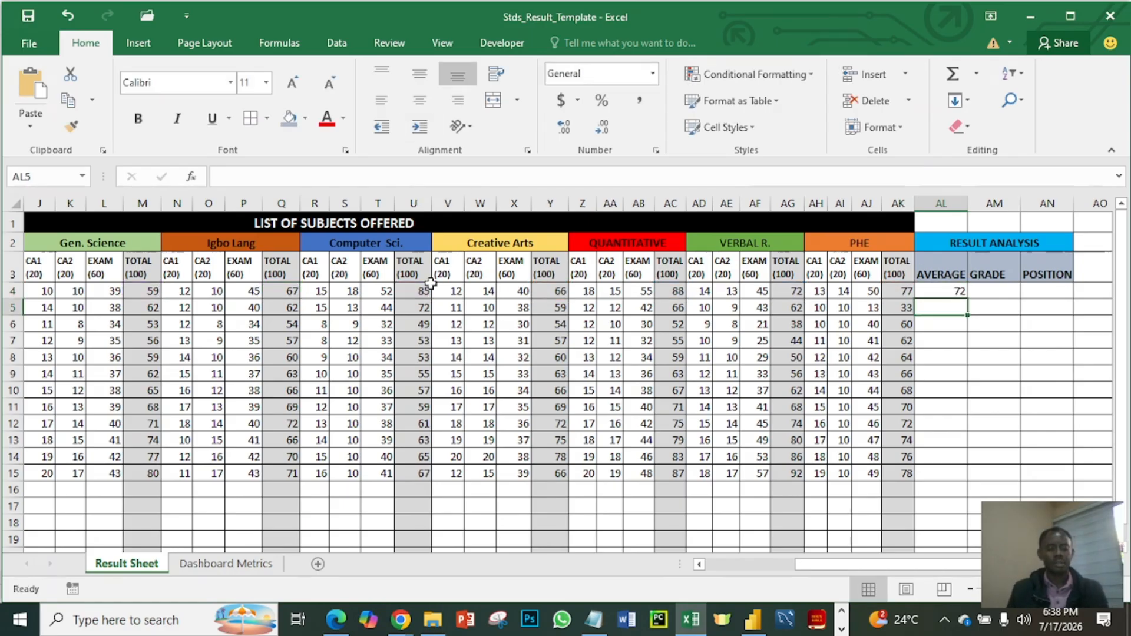
- Fill the average formula from AL4 down the AVERAGE column for all students through row 15
key("Up")
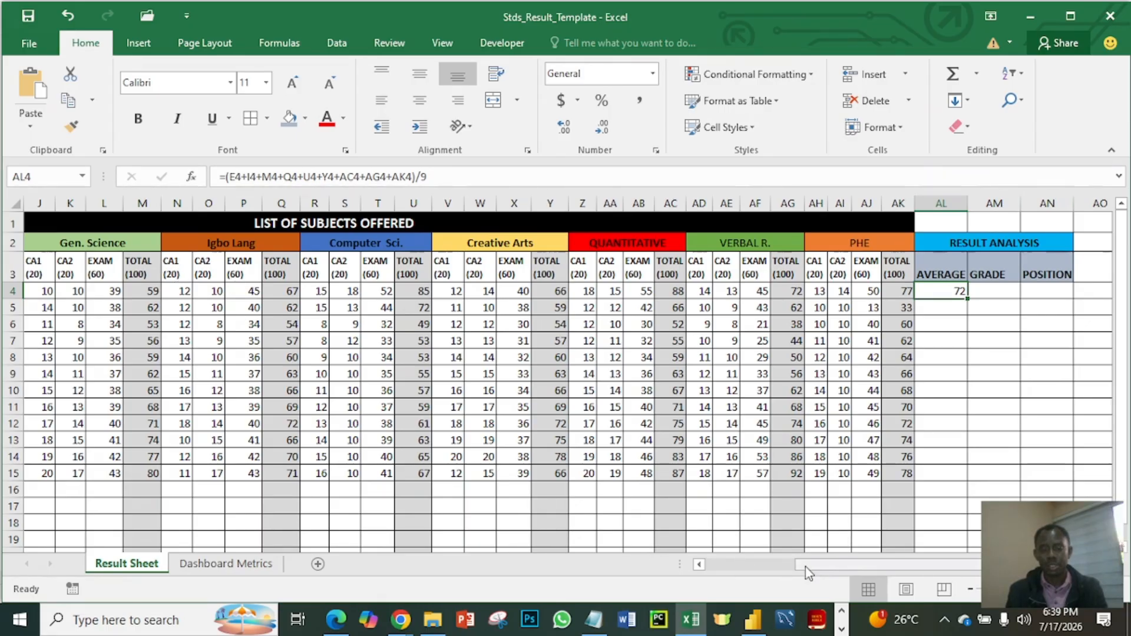
left_click_drag(818, 570, 713, 570)
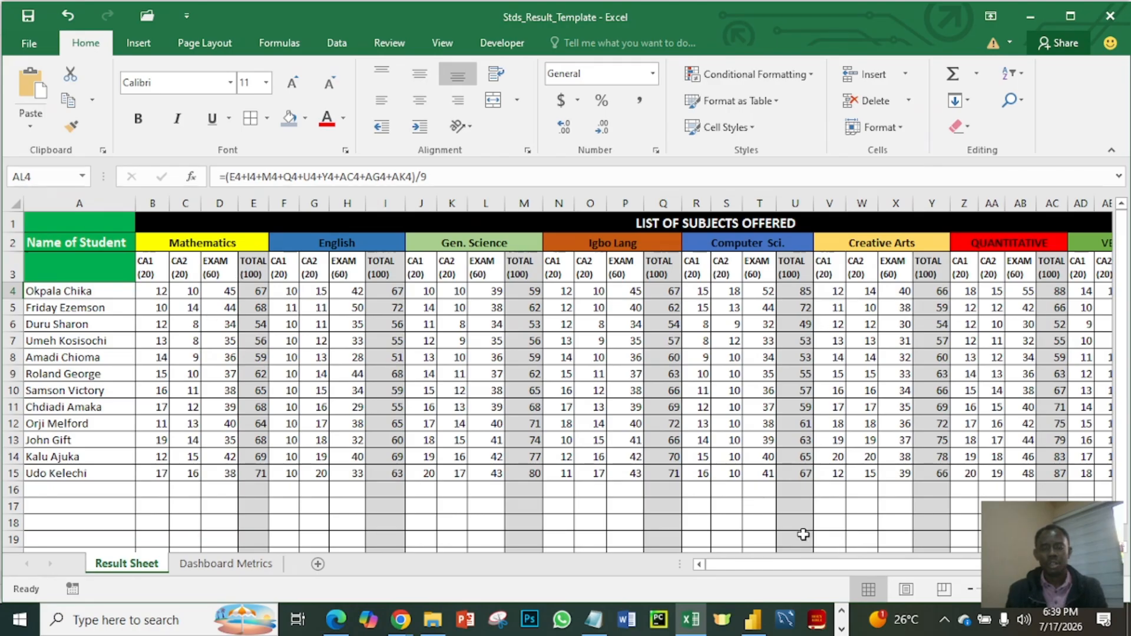
left_click_drag(850, 566, 955, 568)
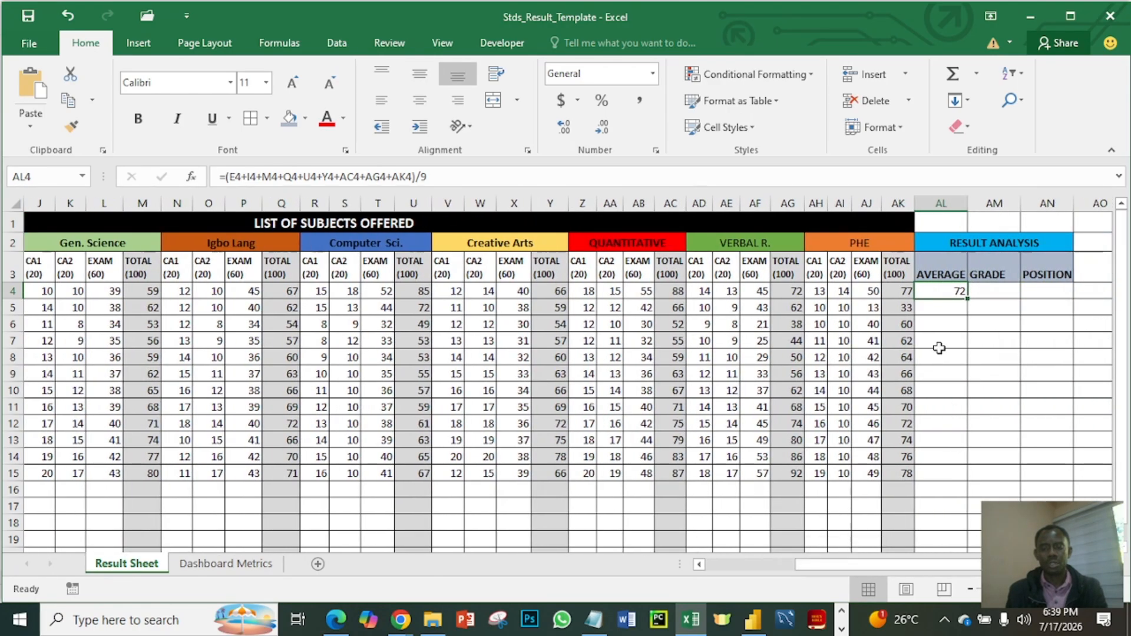
left_click(956, 302)
left_click(954, 292)
double_click(967, 301)
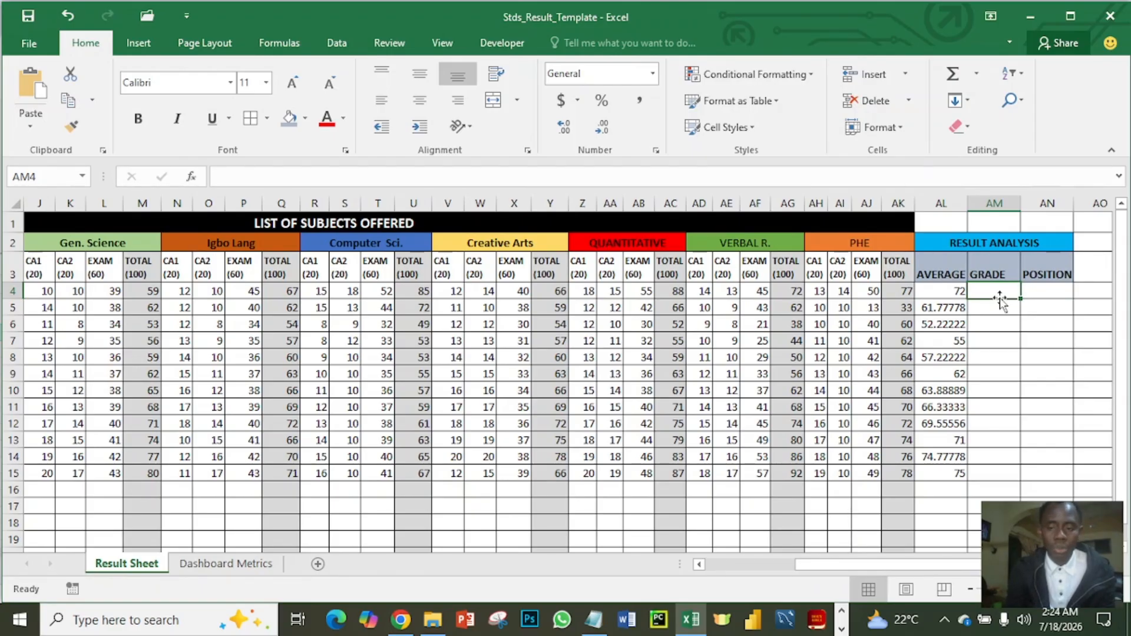
- Begin the first student's GRADE formula in AM4 with an IF that returns "A" for averages of at least 80: =IF(AL4>=80,"A",
type("=")
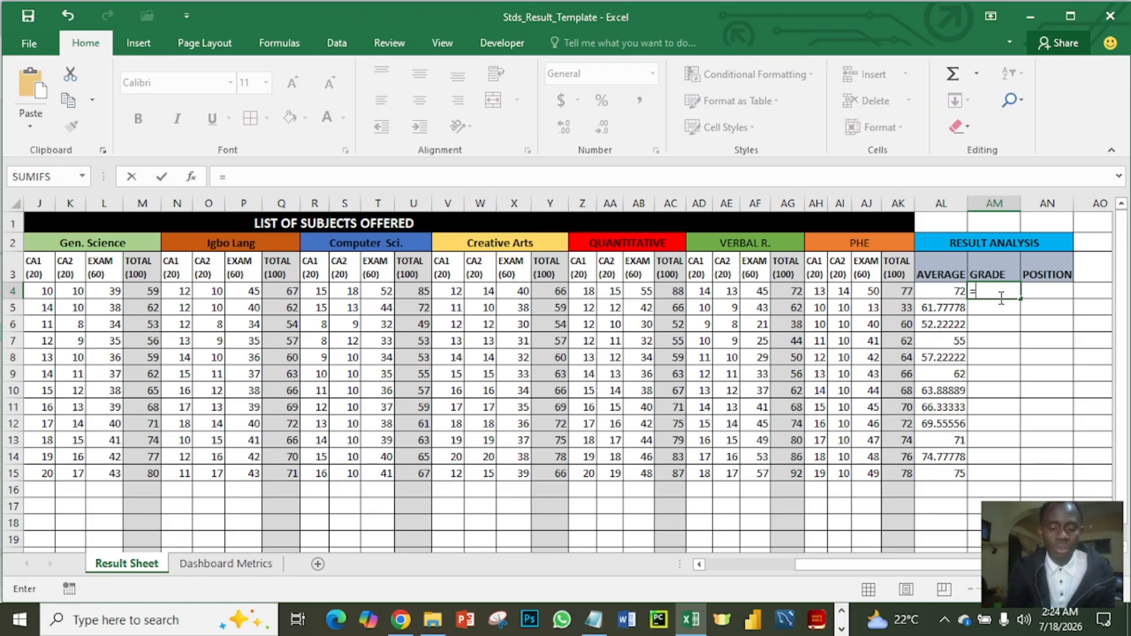
type("if")
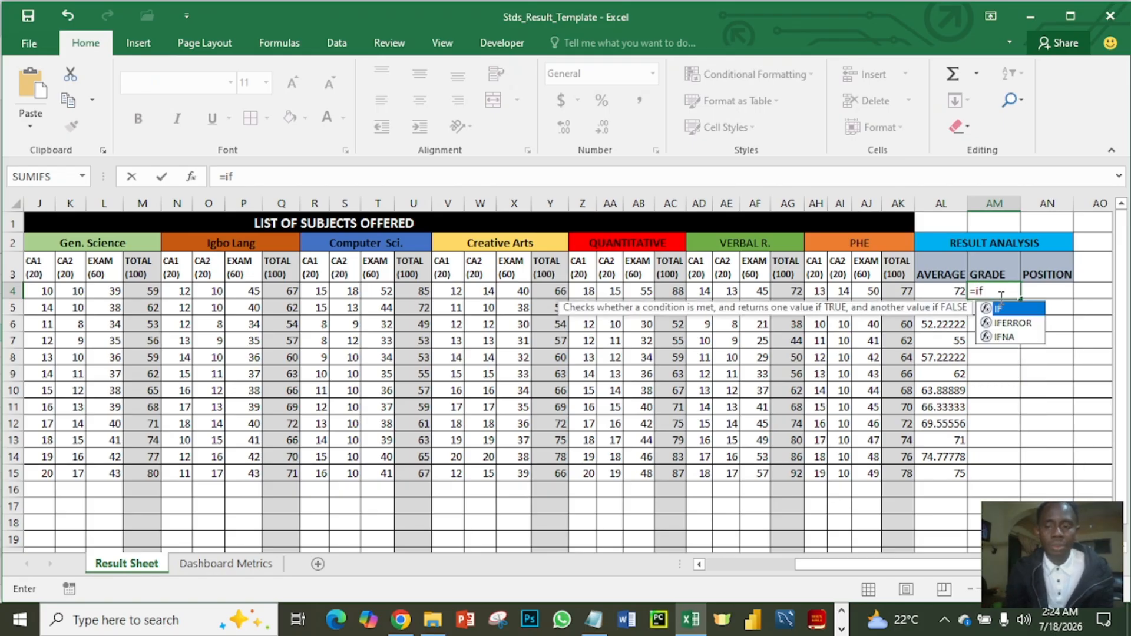
key("Tab")
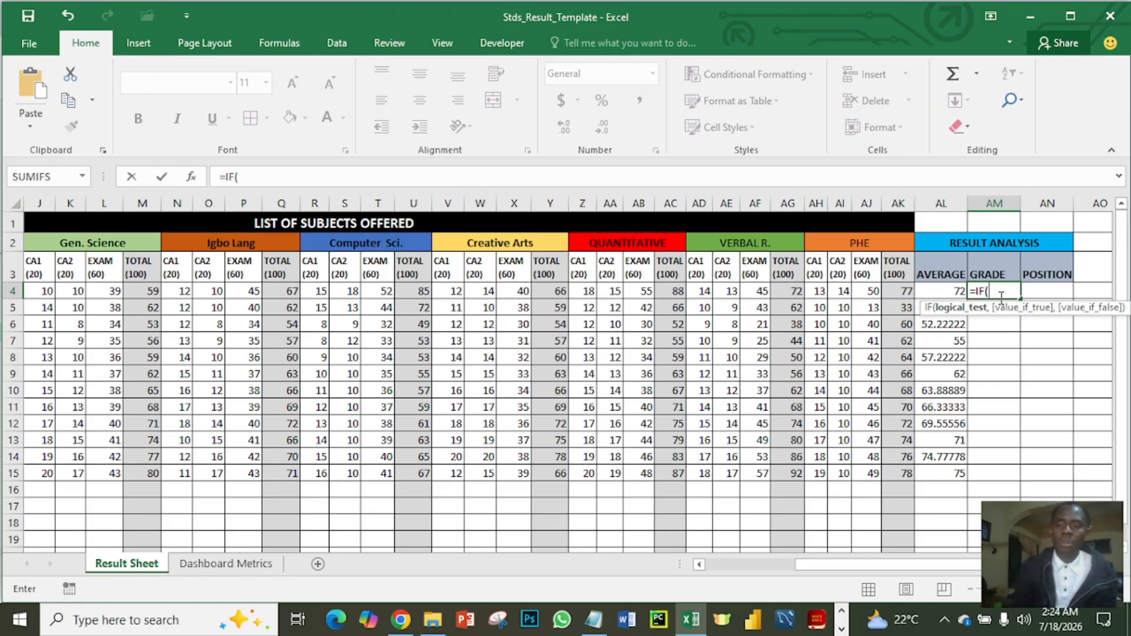
left_click(944, 292)
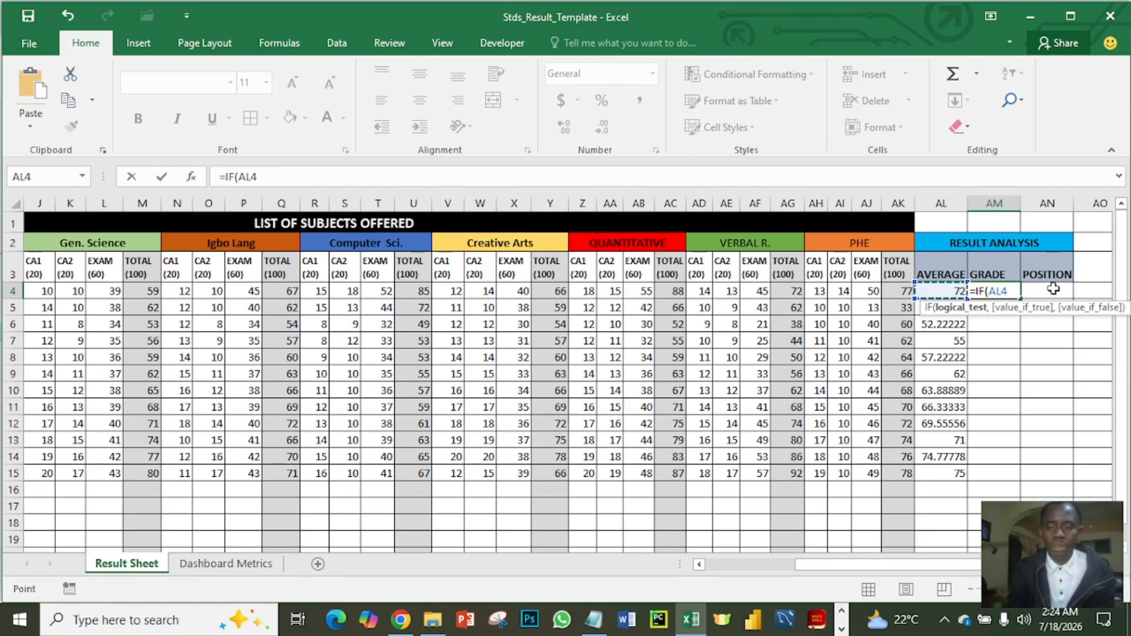
type(">")
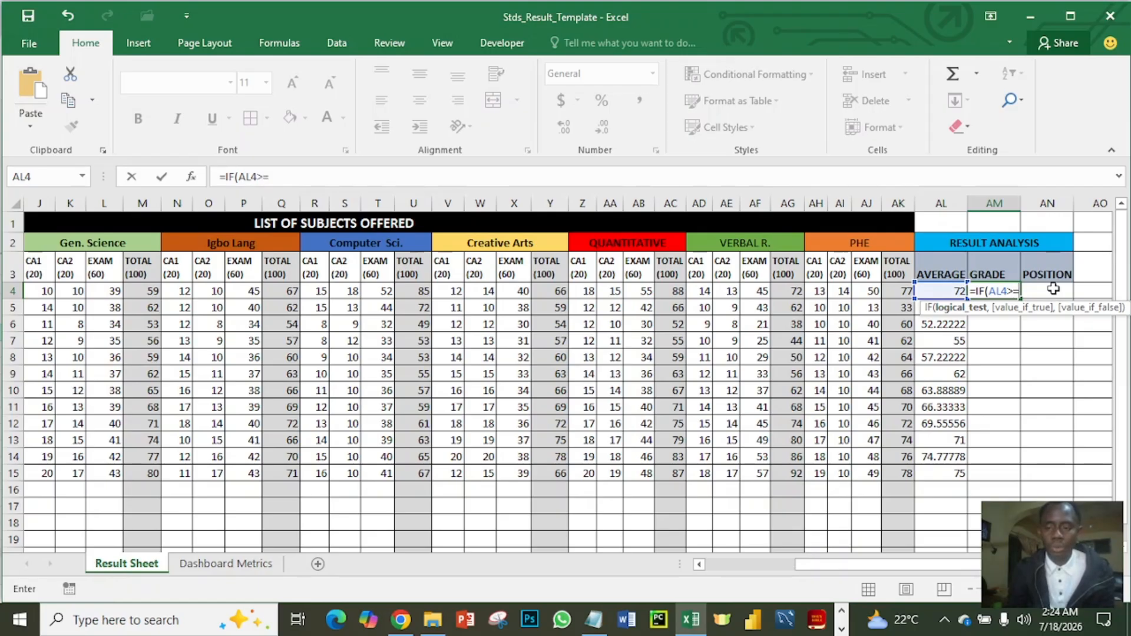
type("=8")
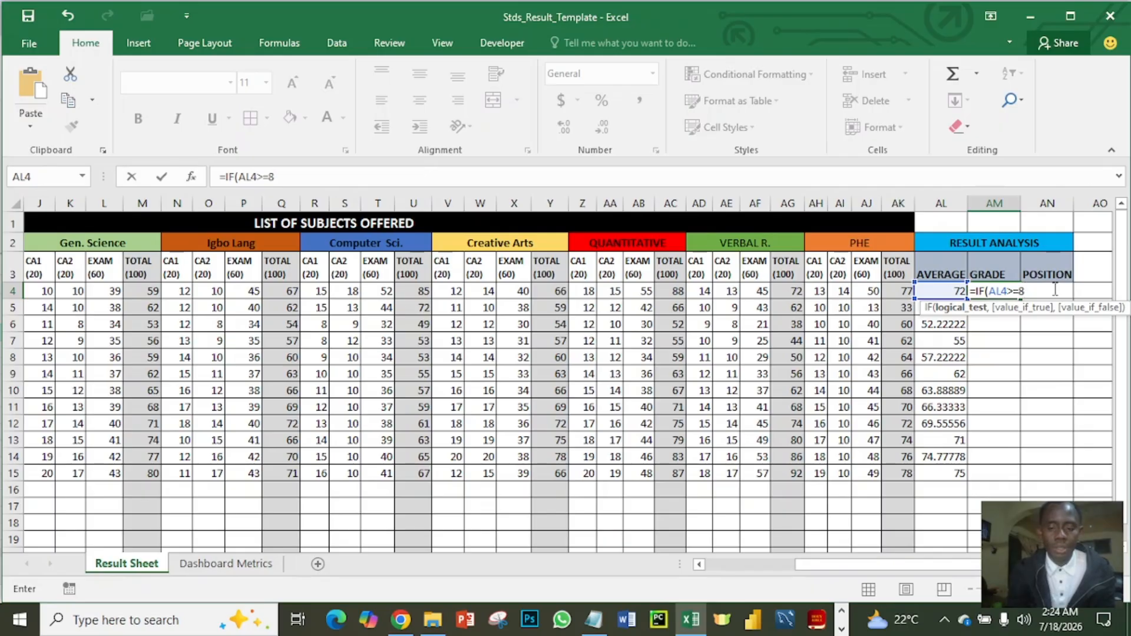
type("0,")
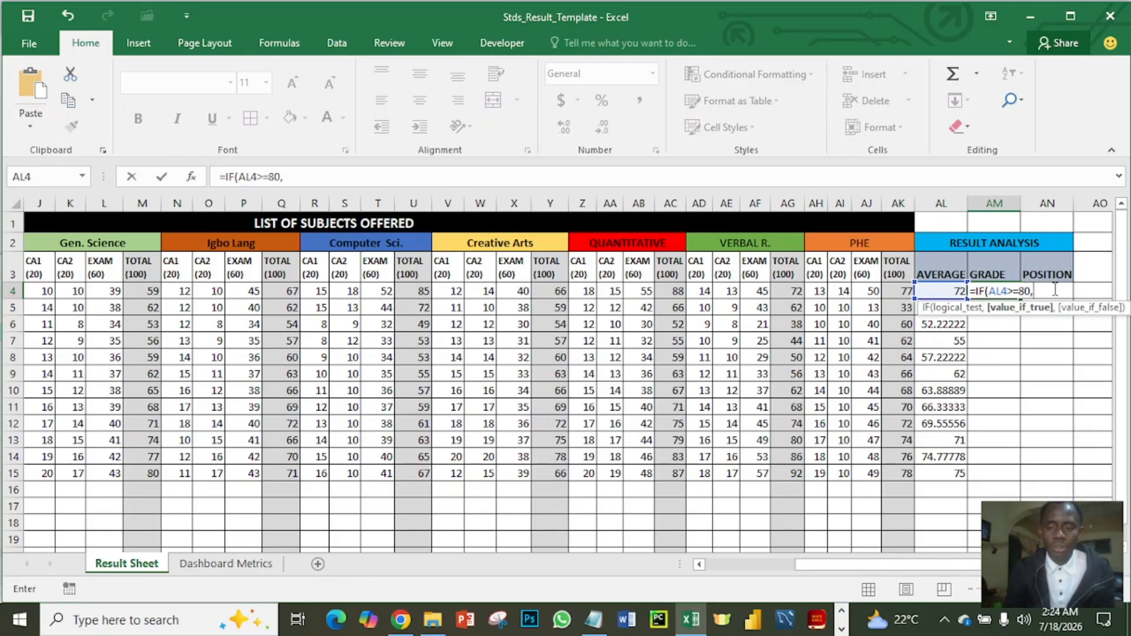
type("\"")
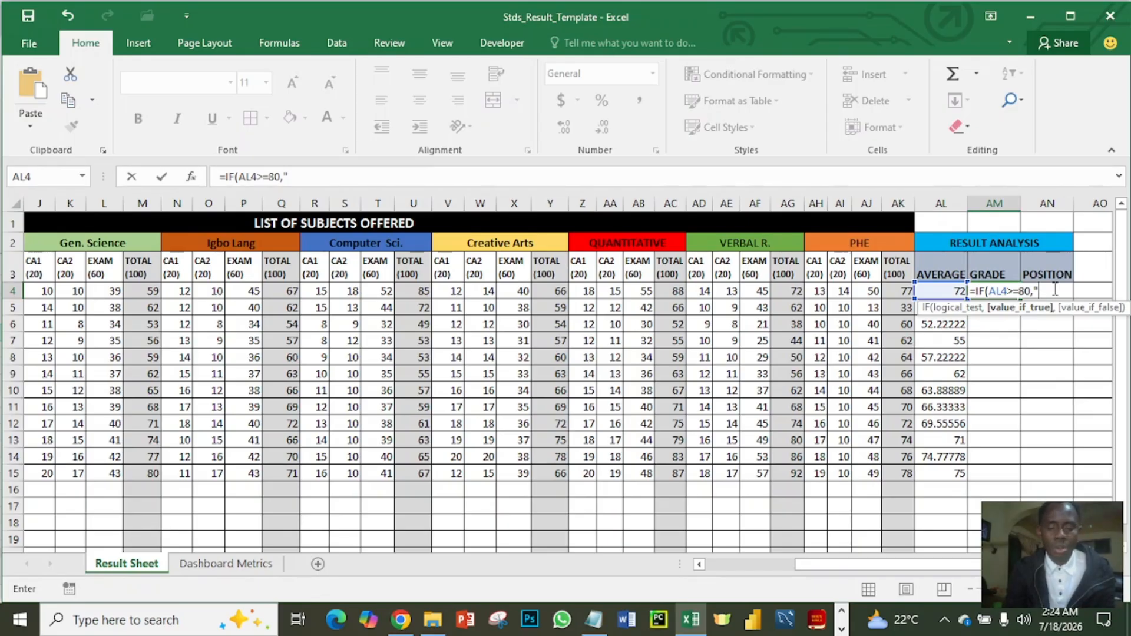
type("A\"")
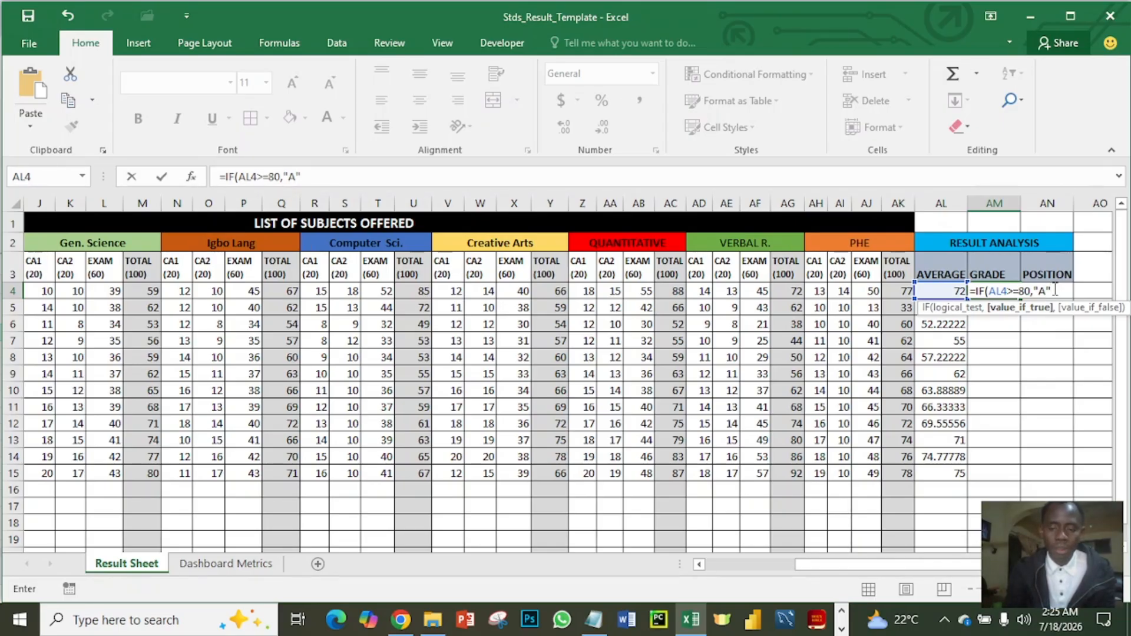
type(",")
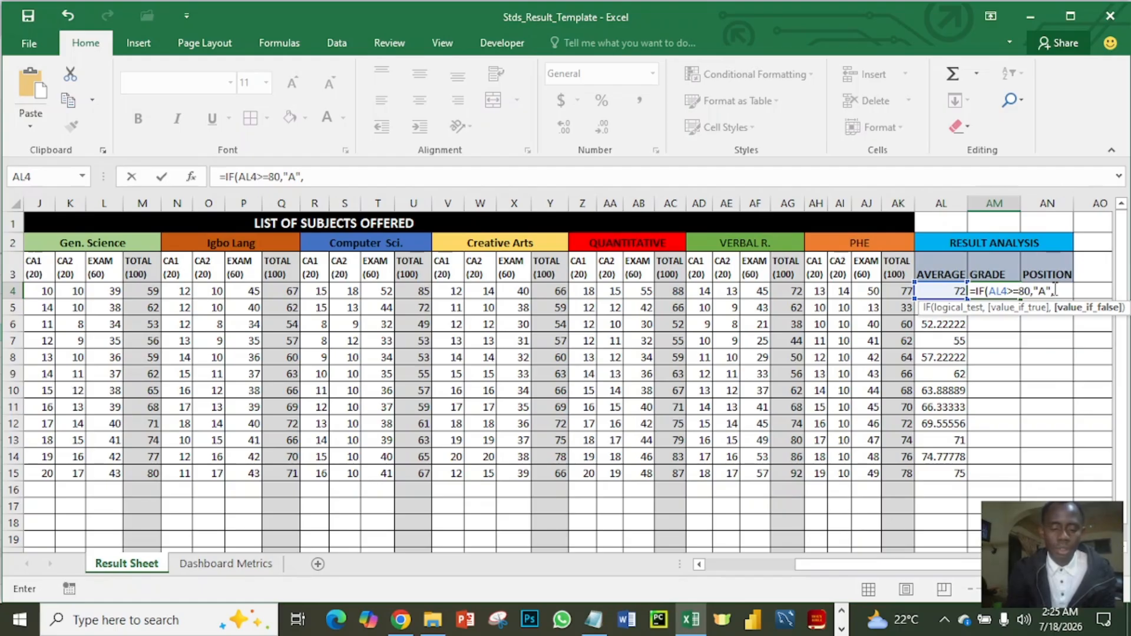
type("if")
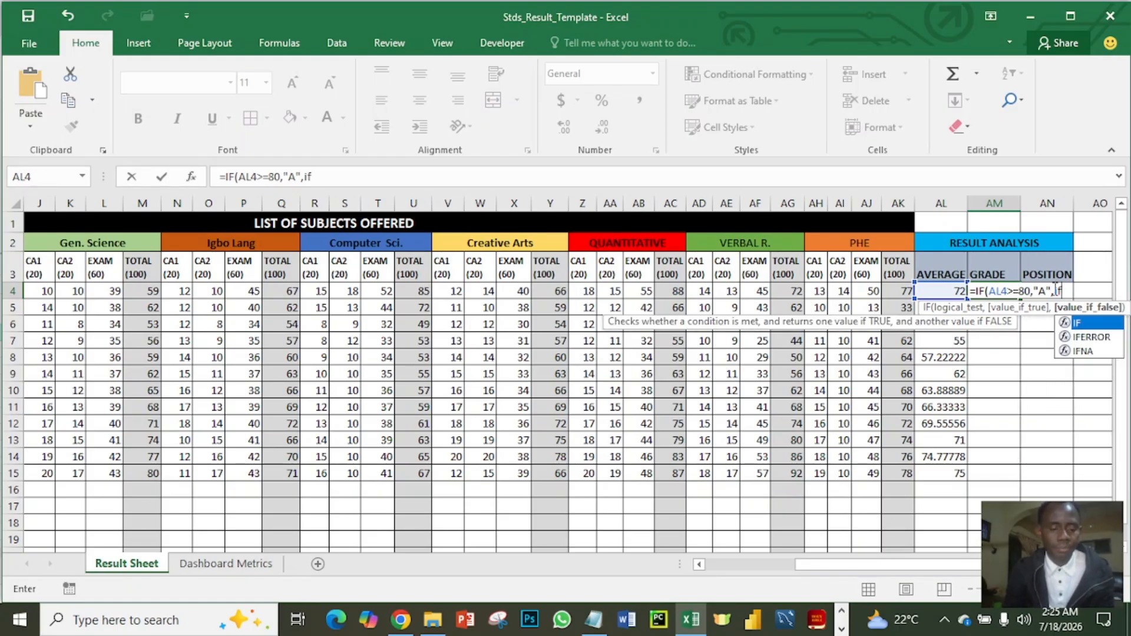
- Nest a second IF in the AM4 grade formula that returns "B" for averages of at least 70: IF(AL4>=70,"B",
key("Tab")
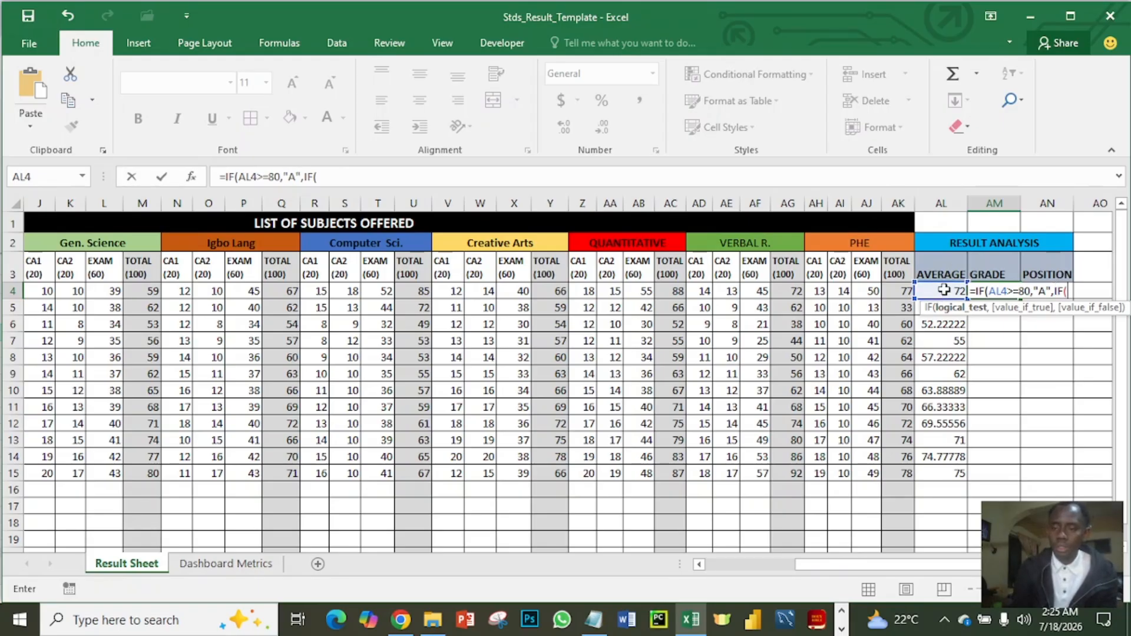
left_click(937, 293)
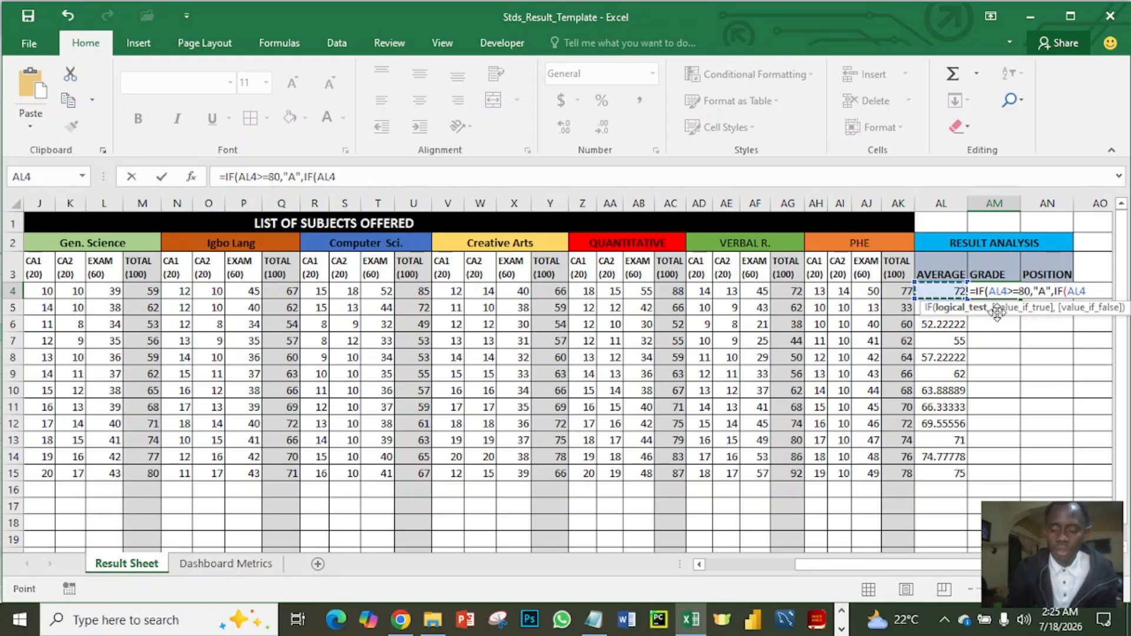
type(">")
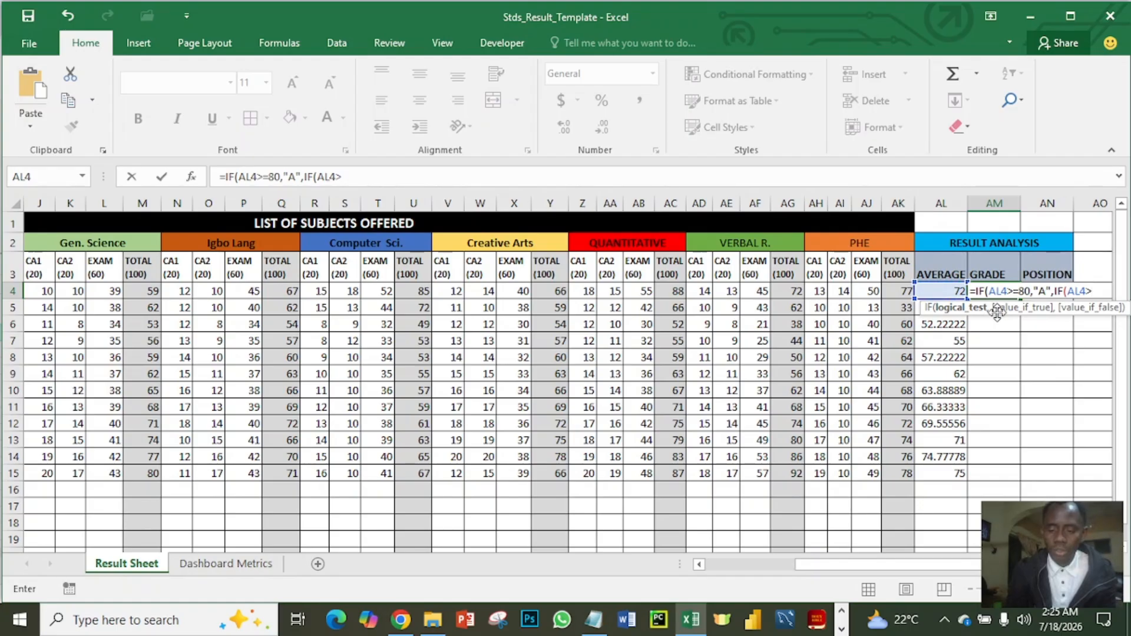
type("=")
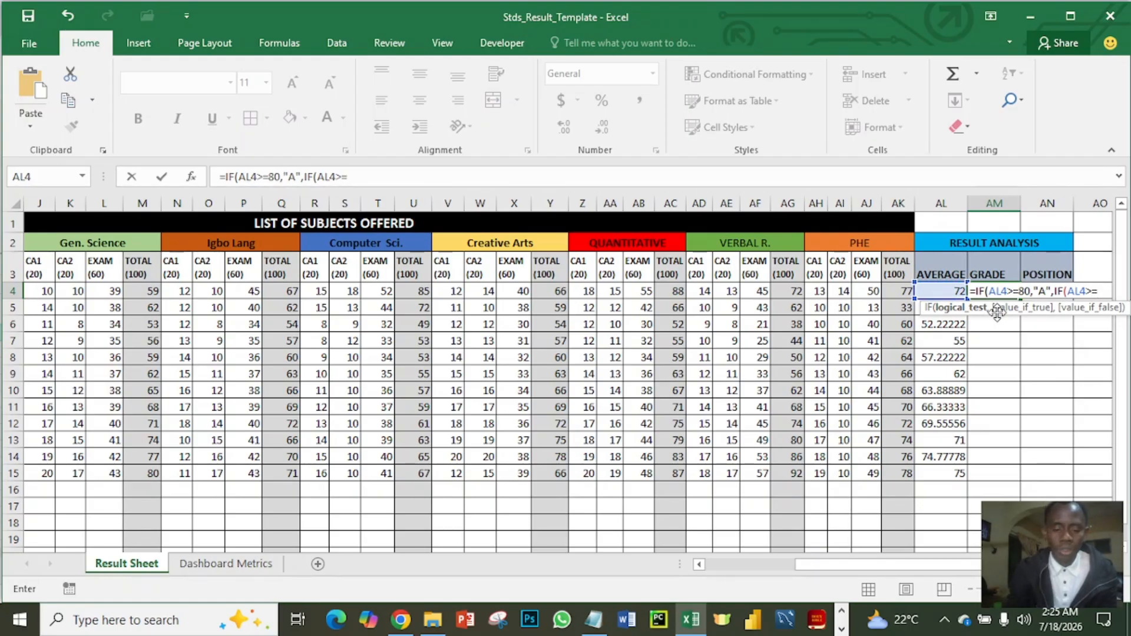
type("70")
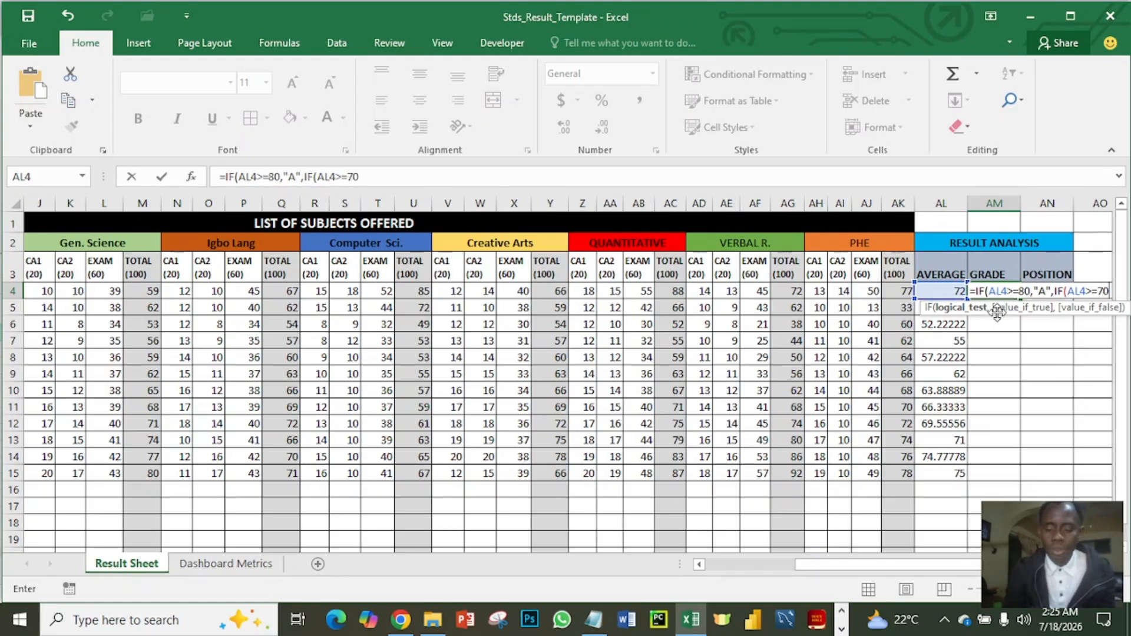
type(",\"")
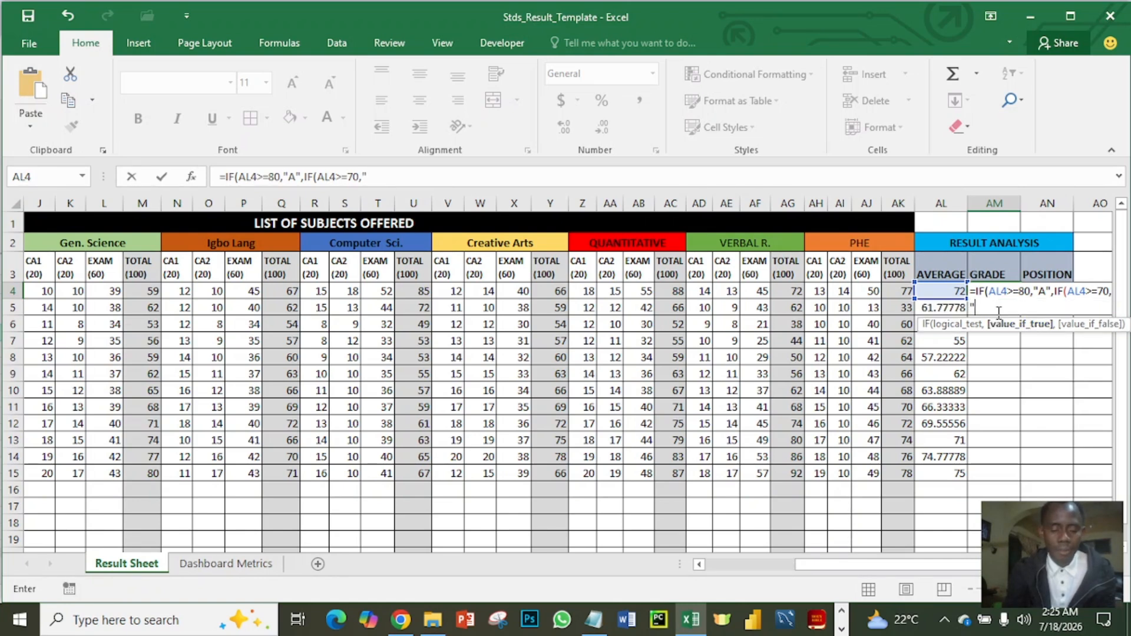
type("B")
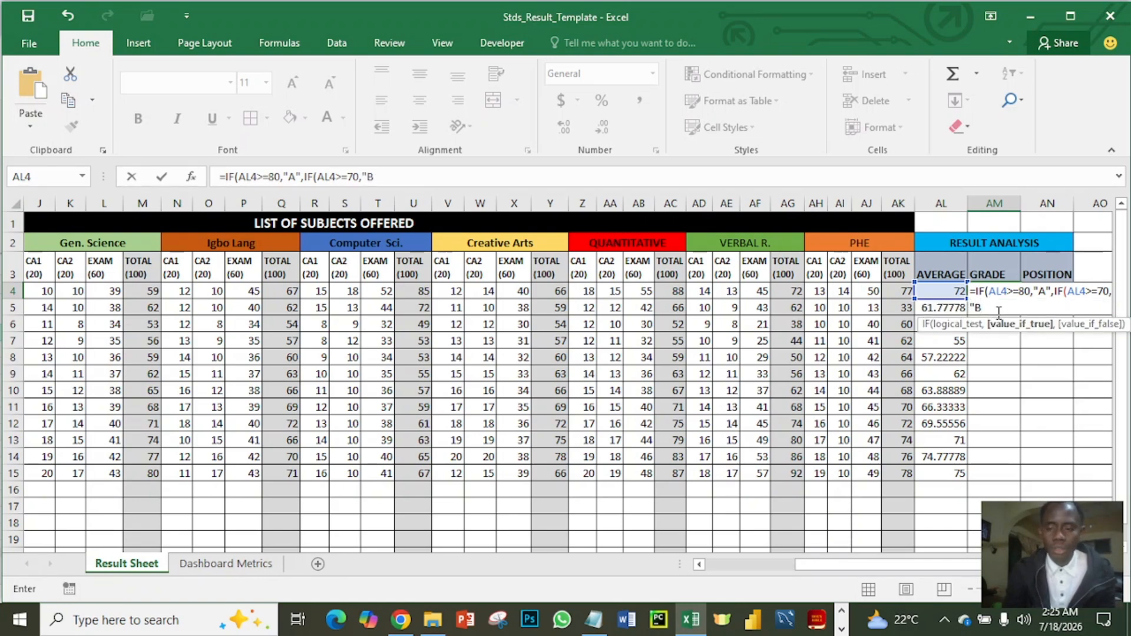
type("\",")
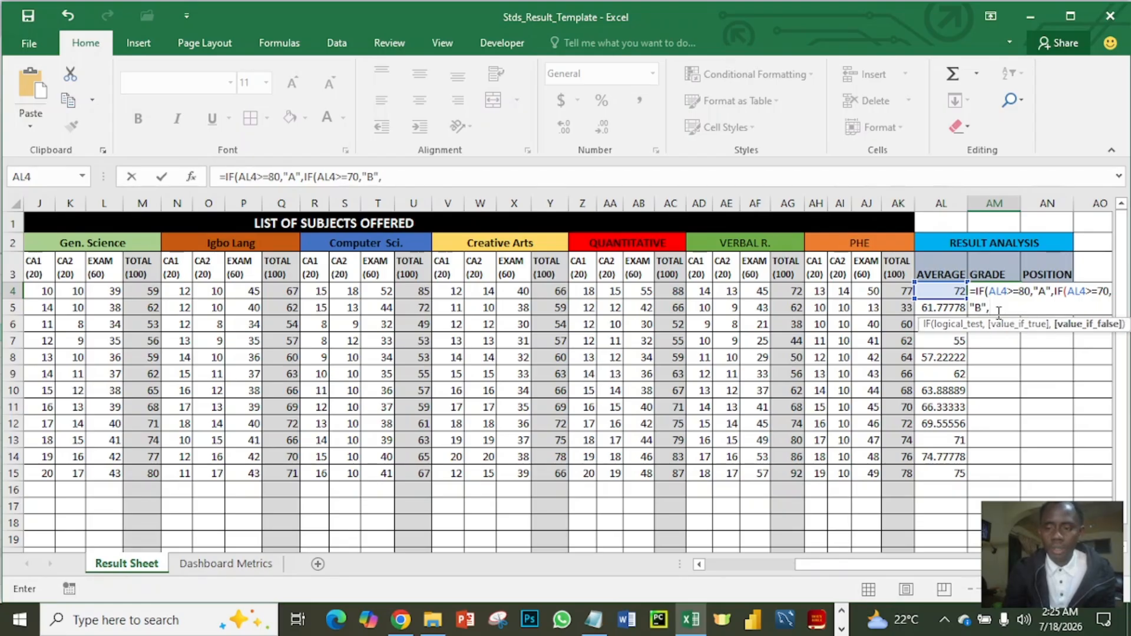
type("if")
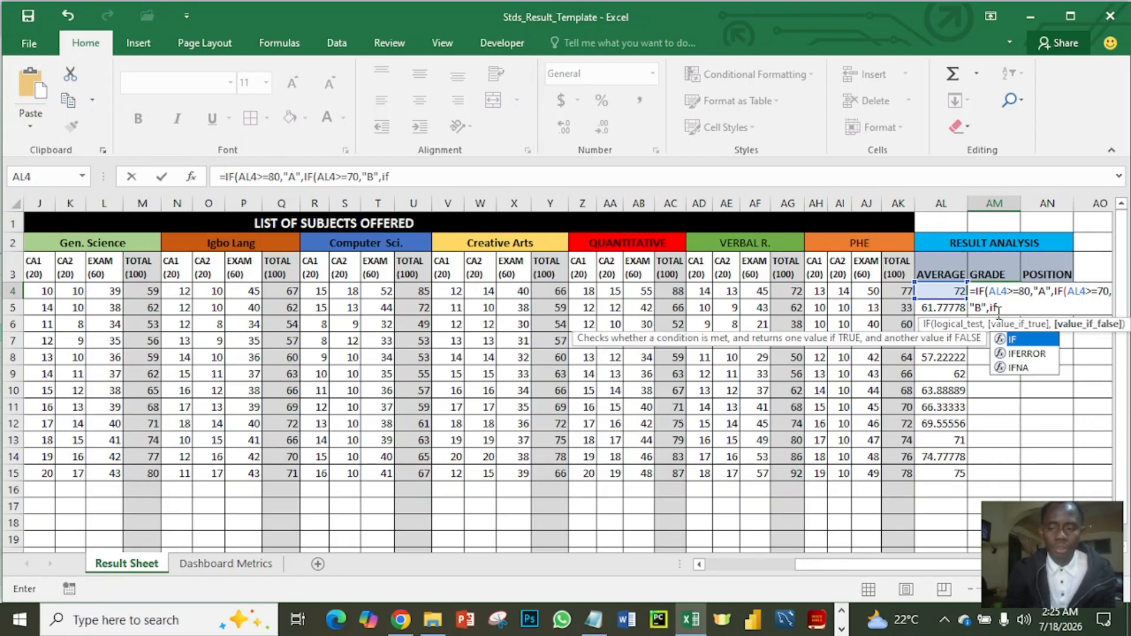
- Nest a third IF in the AM4 grade formula that returns "C" for averages of at least 60: IF(AL4>=60,"C",
key("Tab")
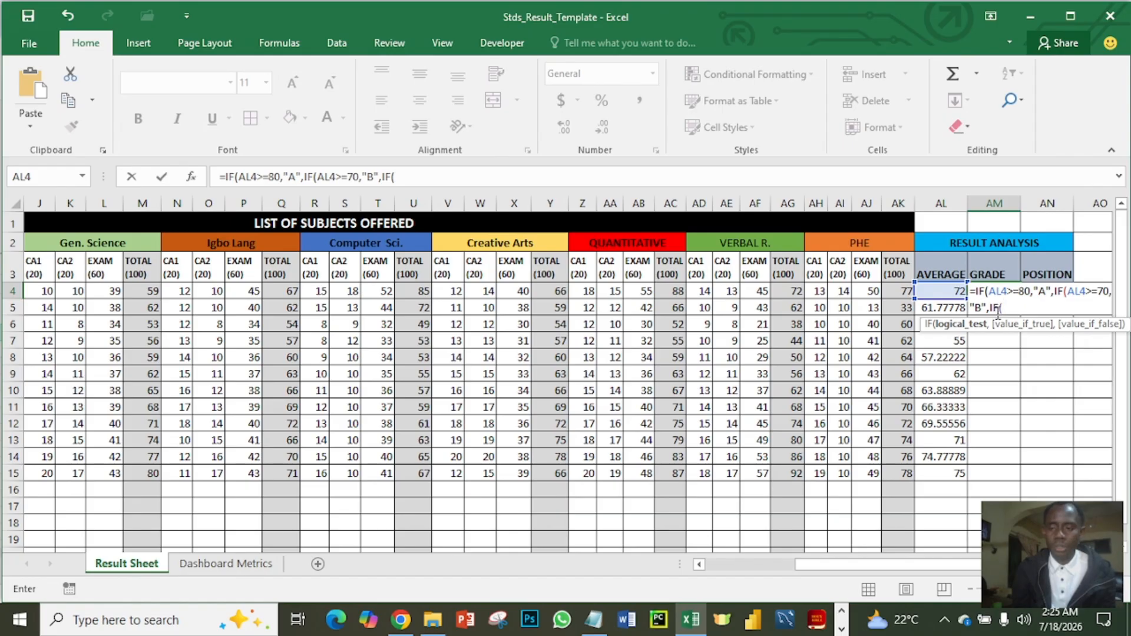
left_click(943, 288)
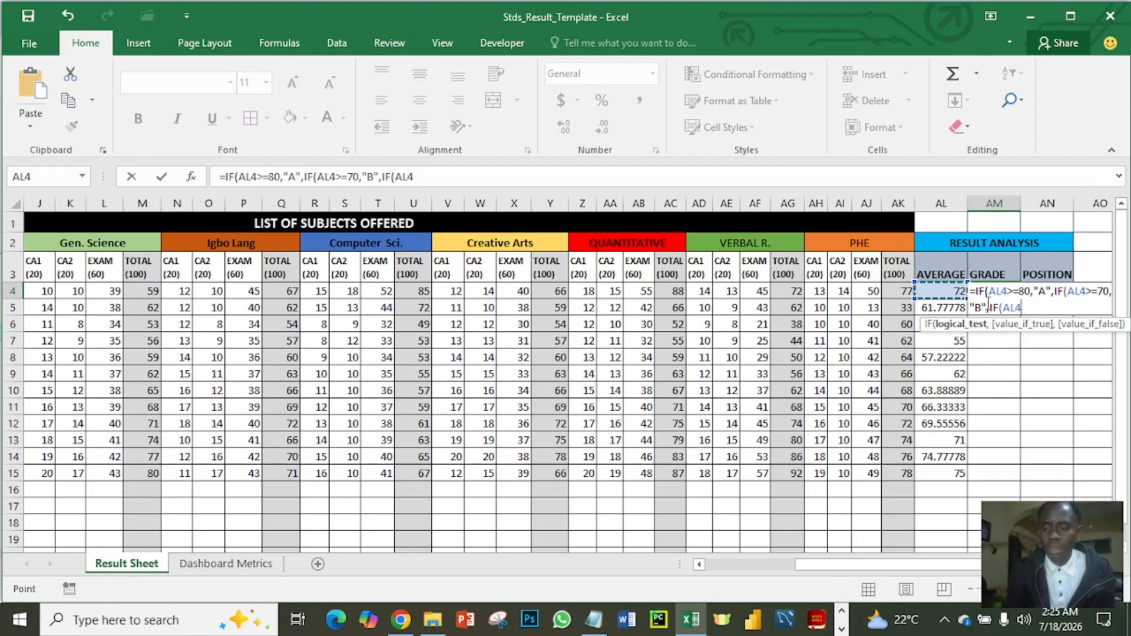
type(">=")
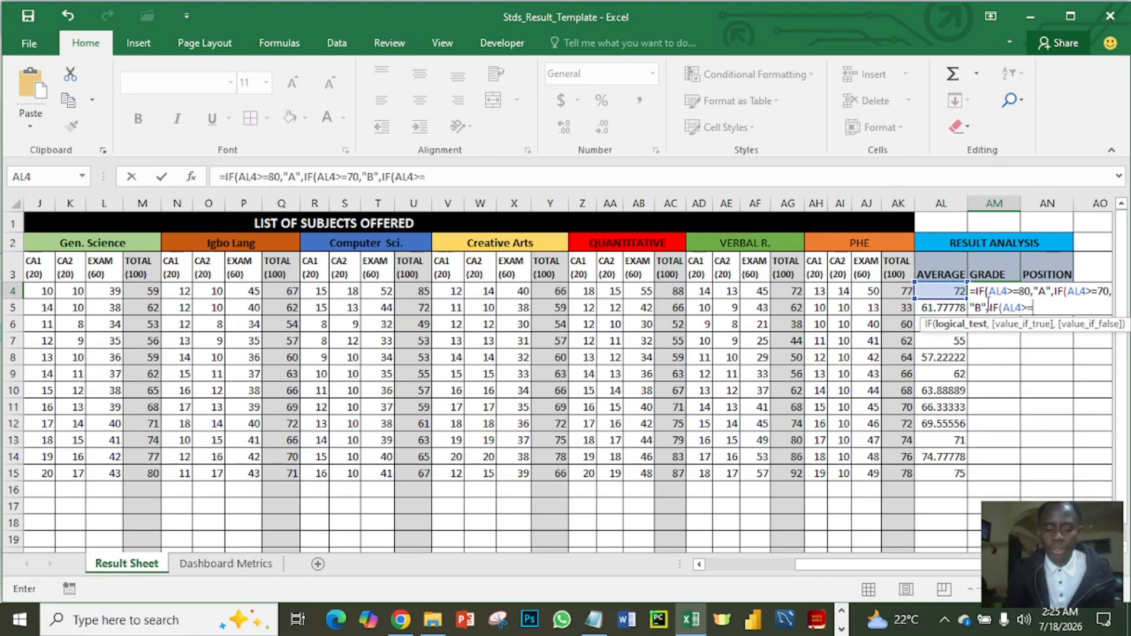
type("60")
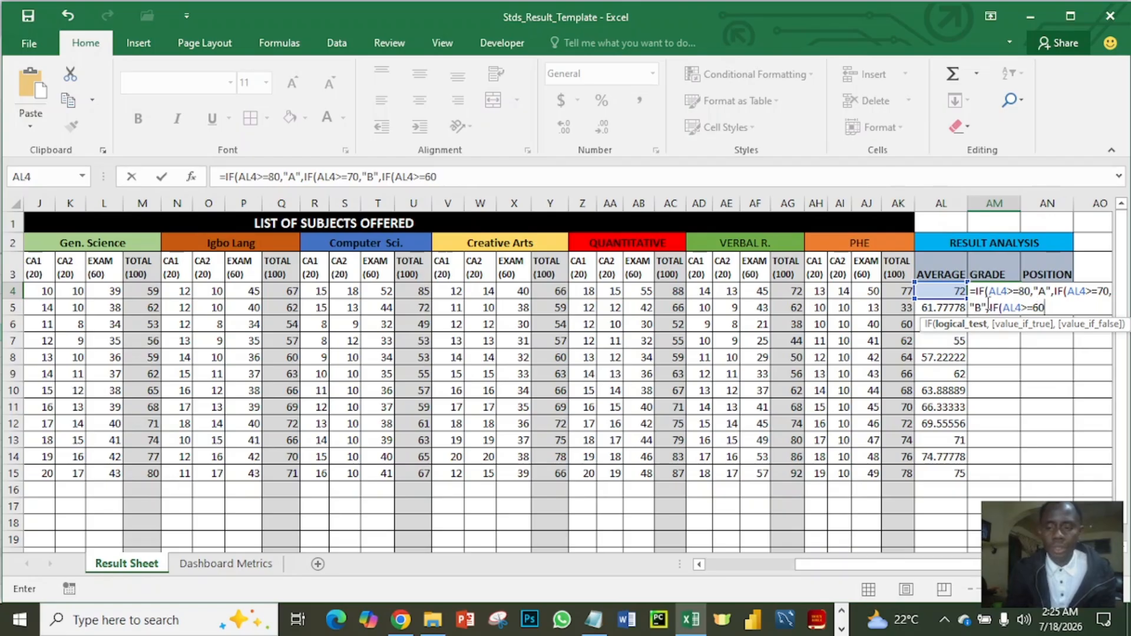
type(",")
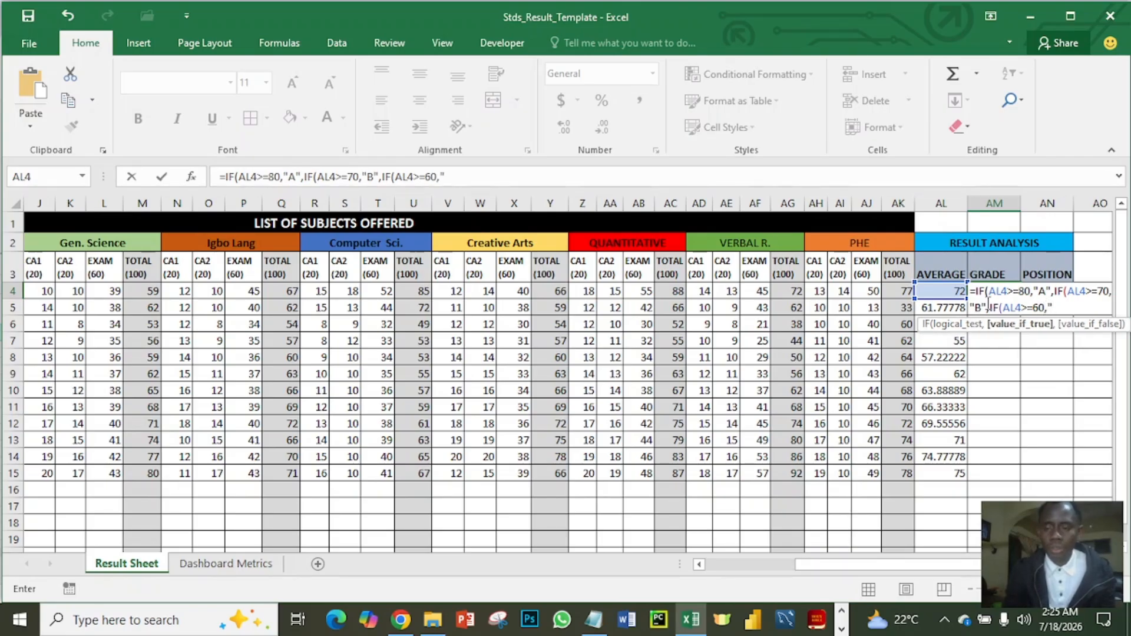
type("\"C\",")
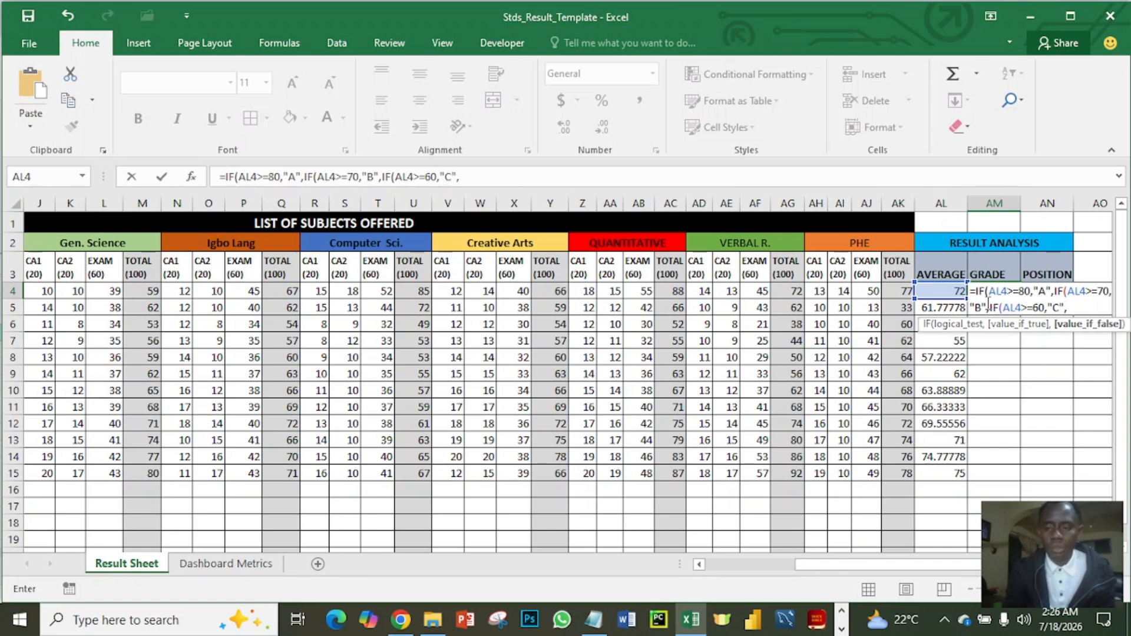
type("if")
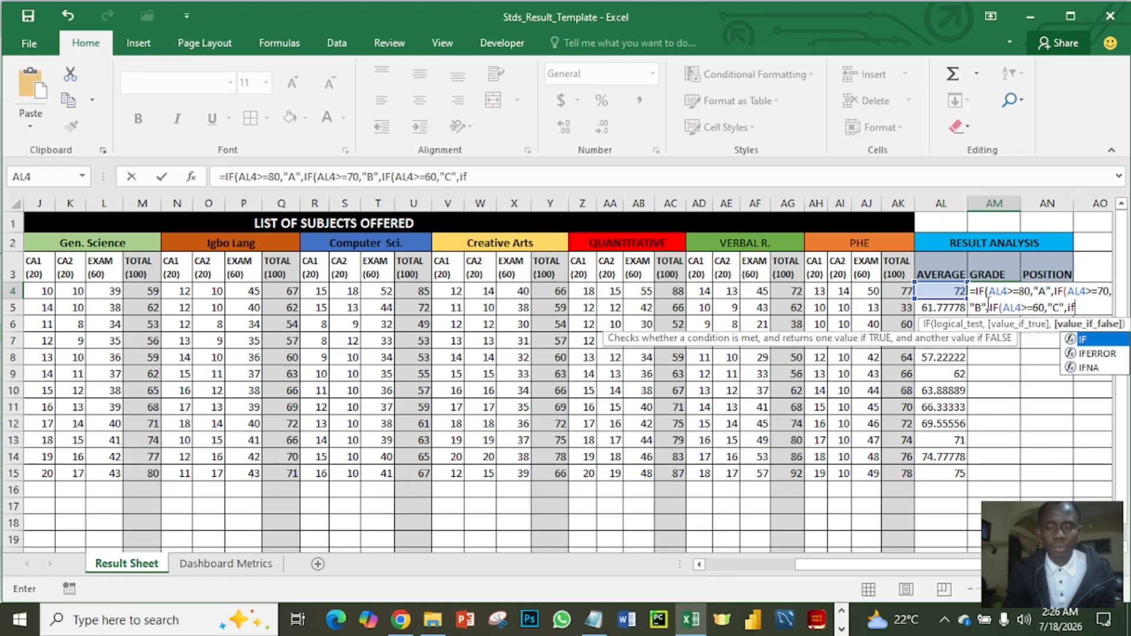
- Nest a fourth condition in the AM4 formula, IF(AL4>=50,"C", and change the grade for averages of at least 60 to "C+"
key("Tab")
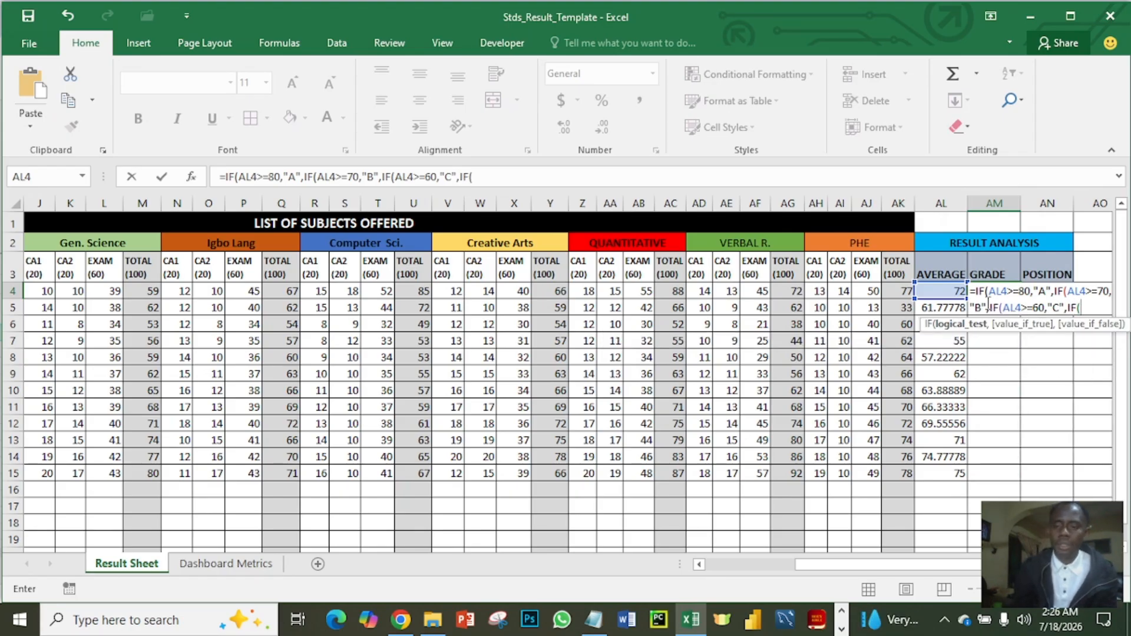
left_click(947, 290)
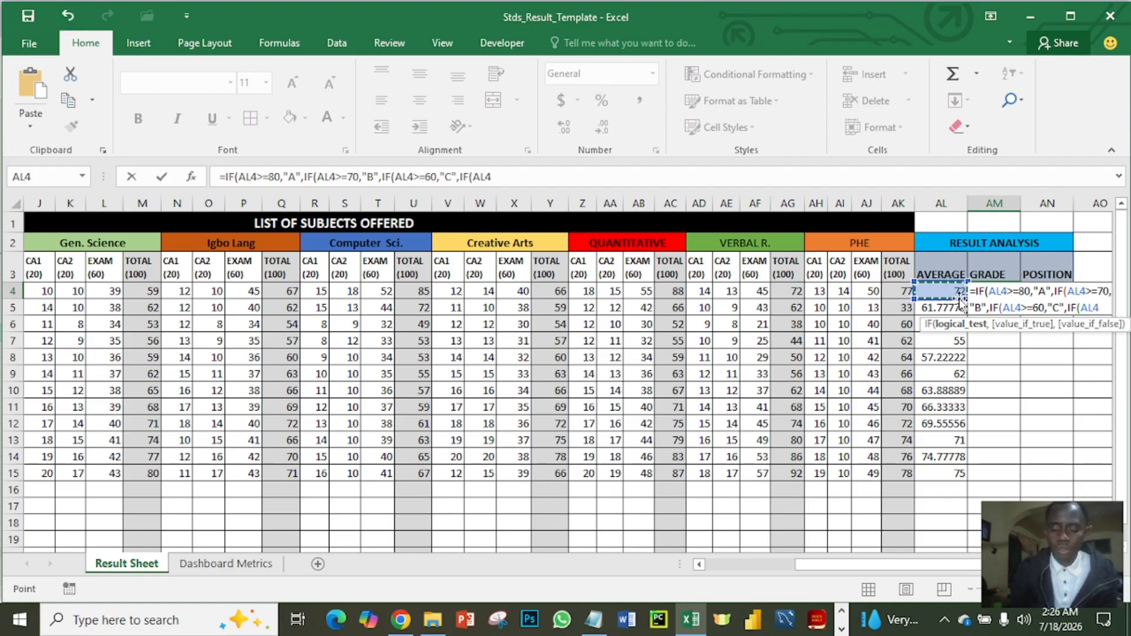
type(">=")
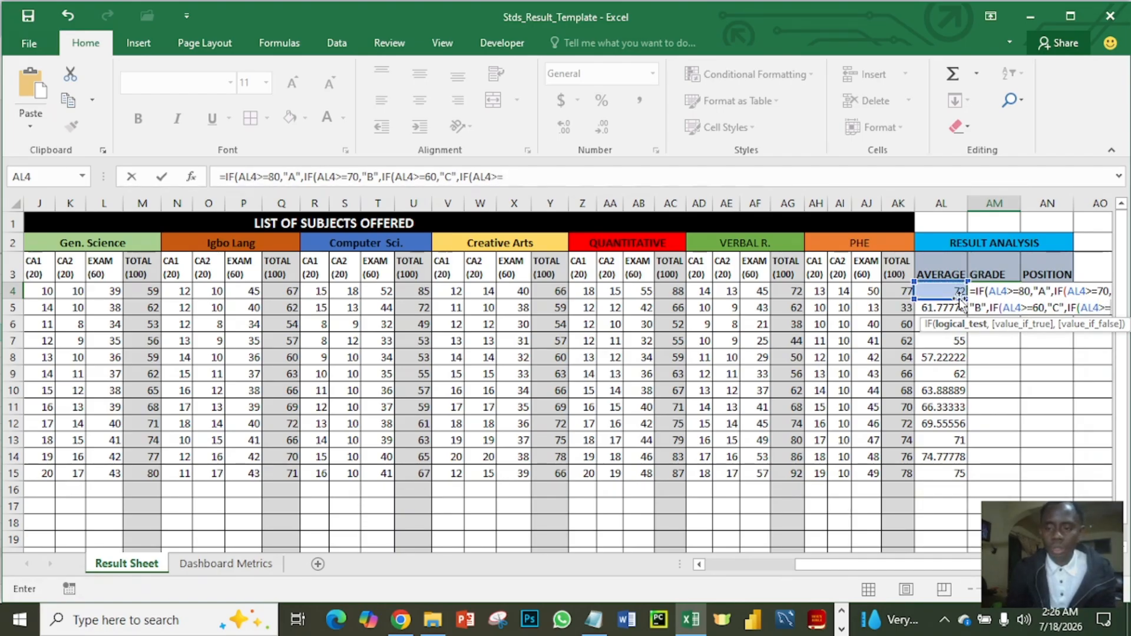
type("50")
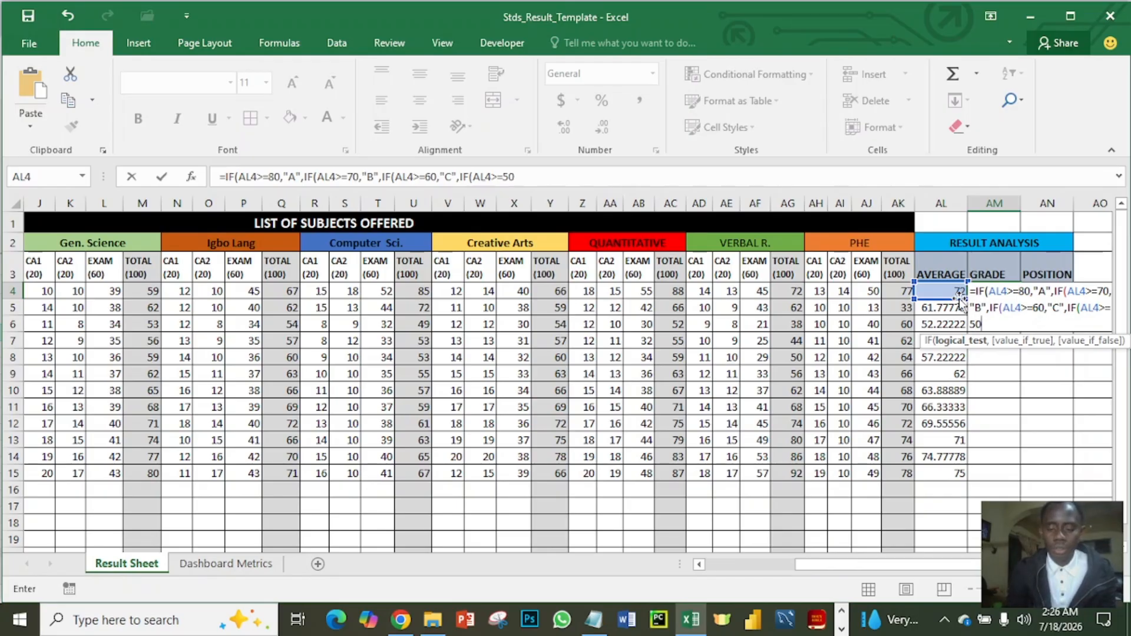
type(",\"")
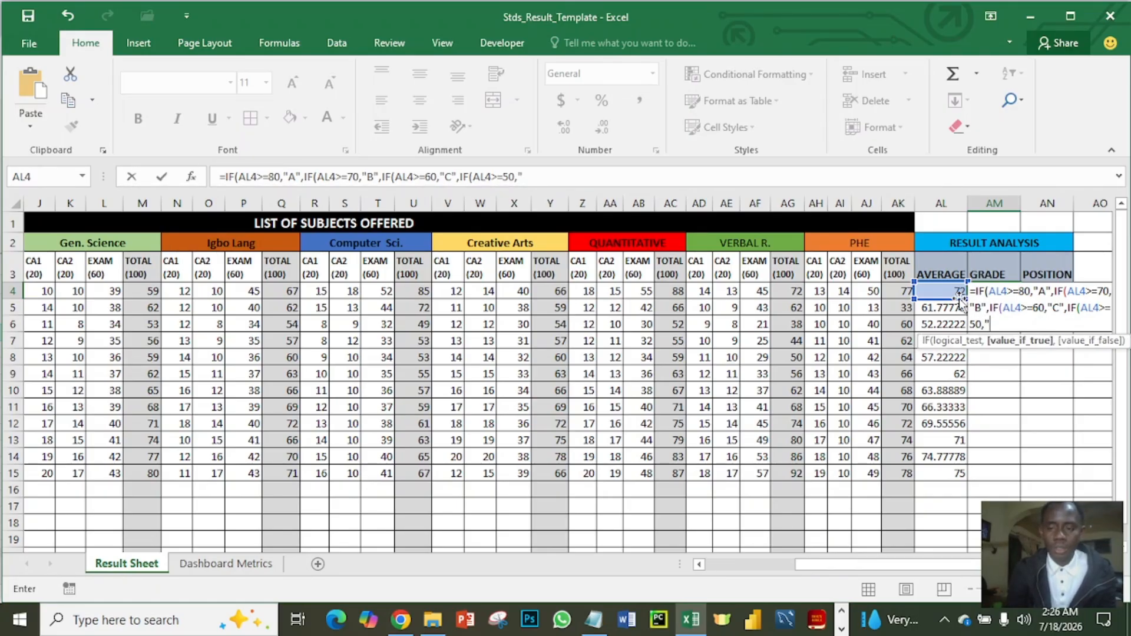
type("C")
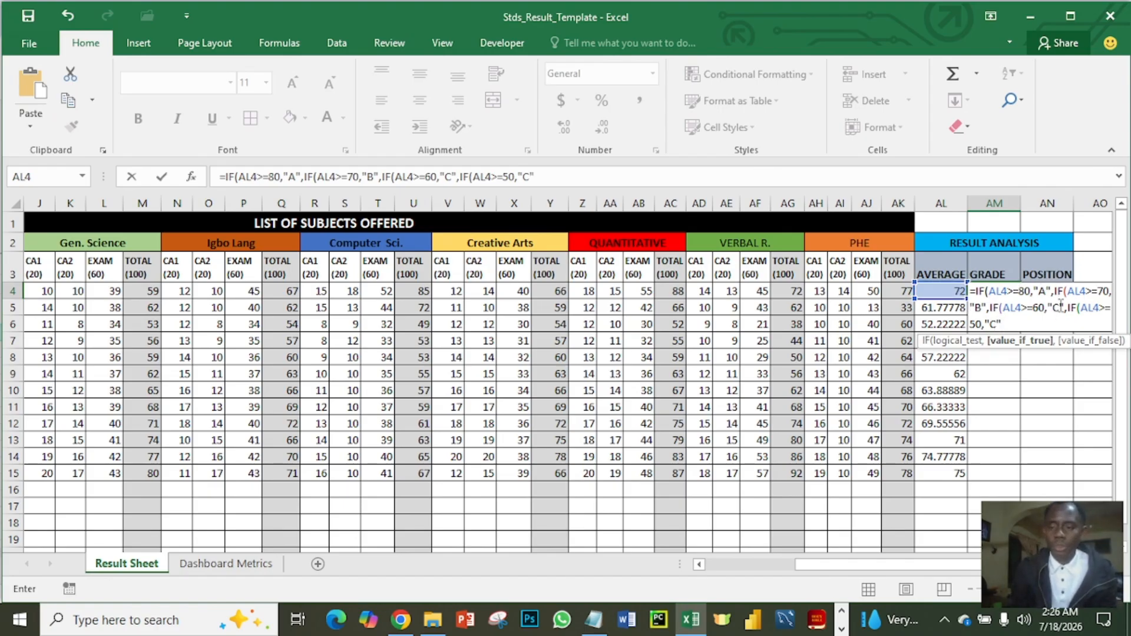
left_click(449, 177)
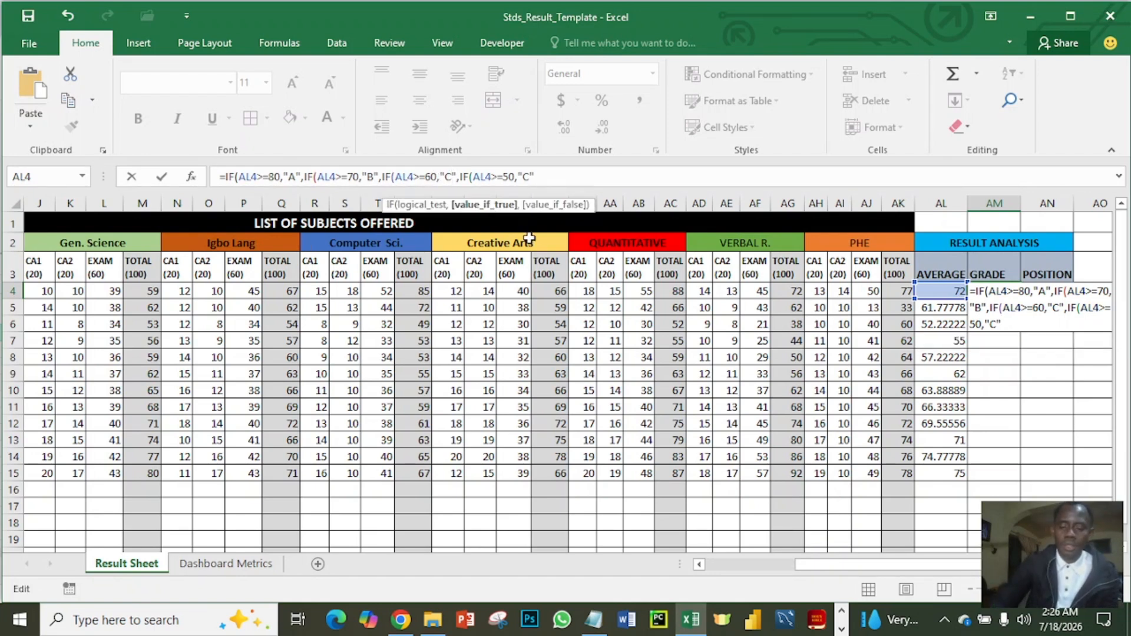
type("+")
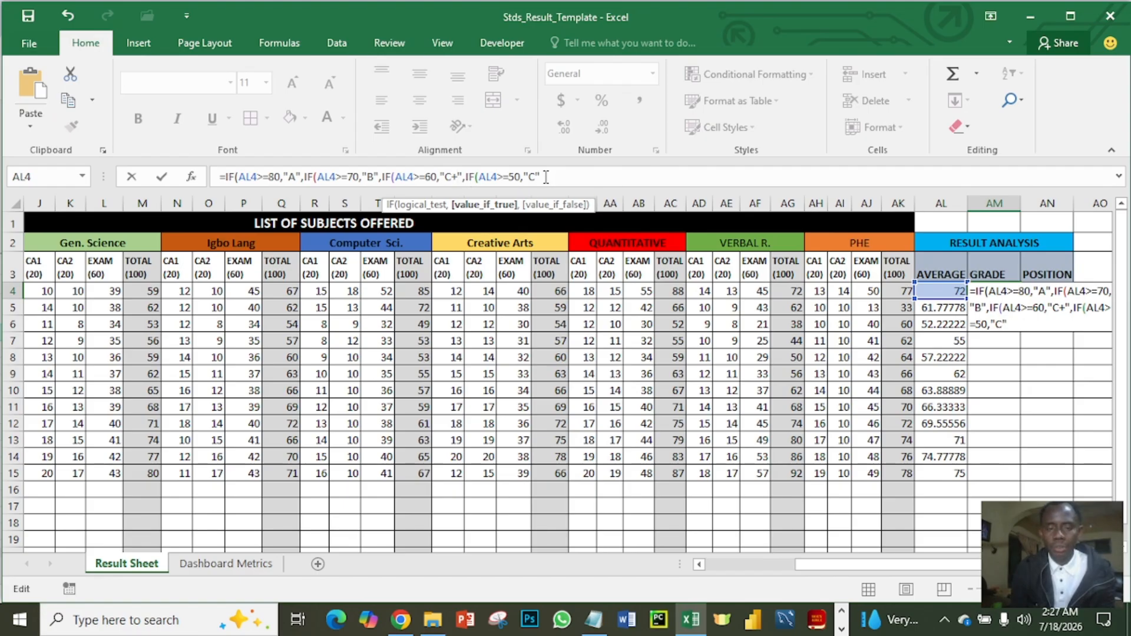
- Nest a fifth IF in the AM4 grade formula that returns "F" for averages below 50: IF(AL4<50,"F"
type(",")
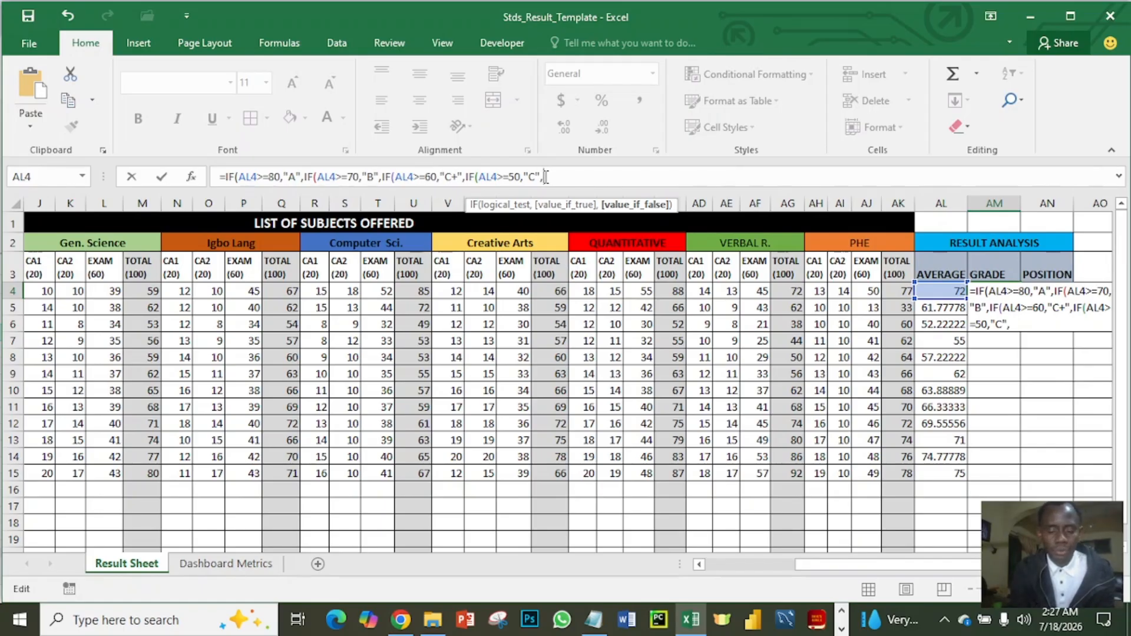
type("IF(")
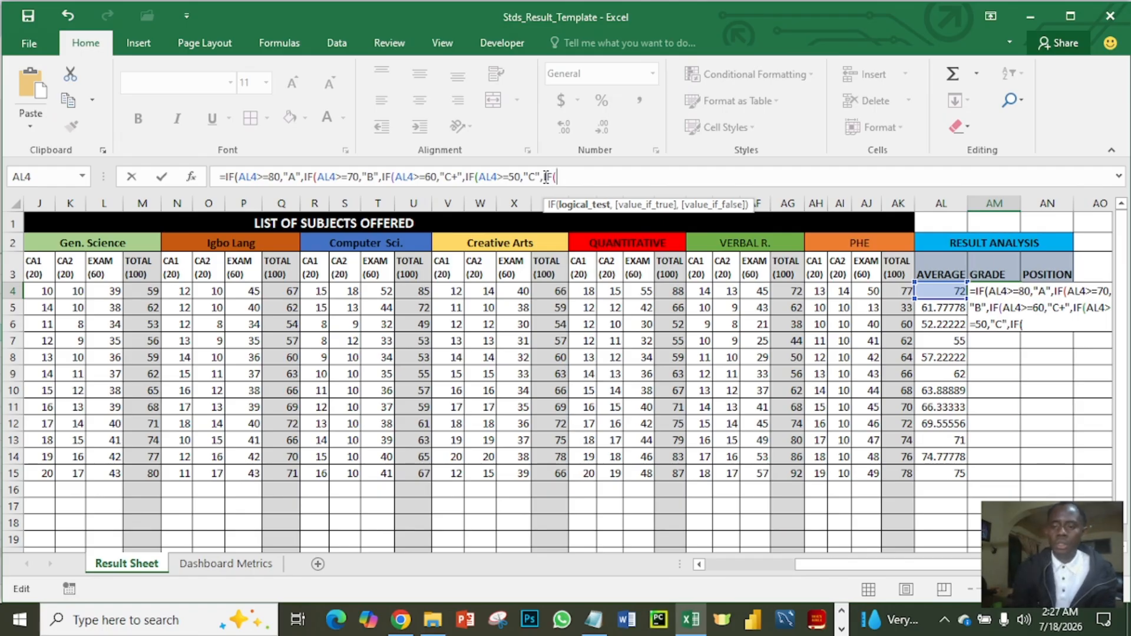
left_click(935, 288)
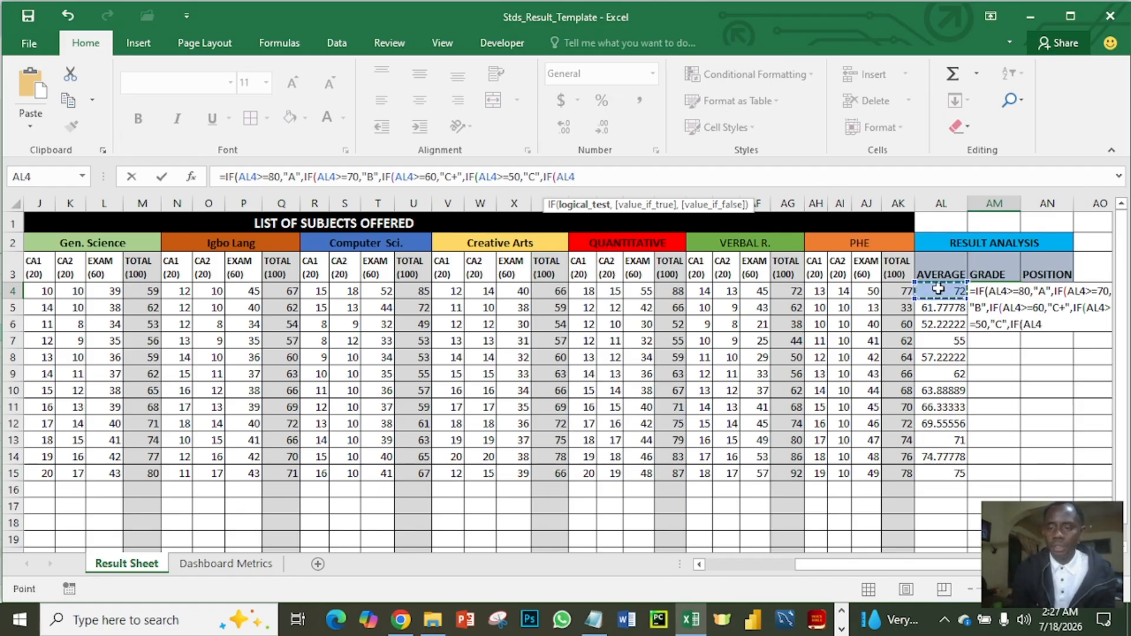
type(">")
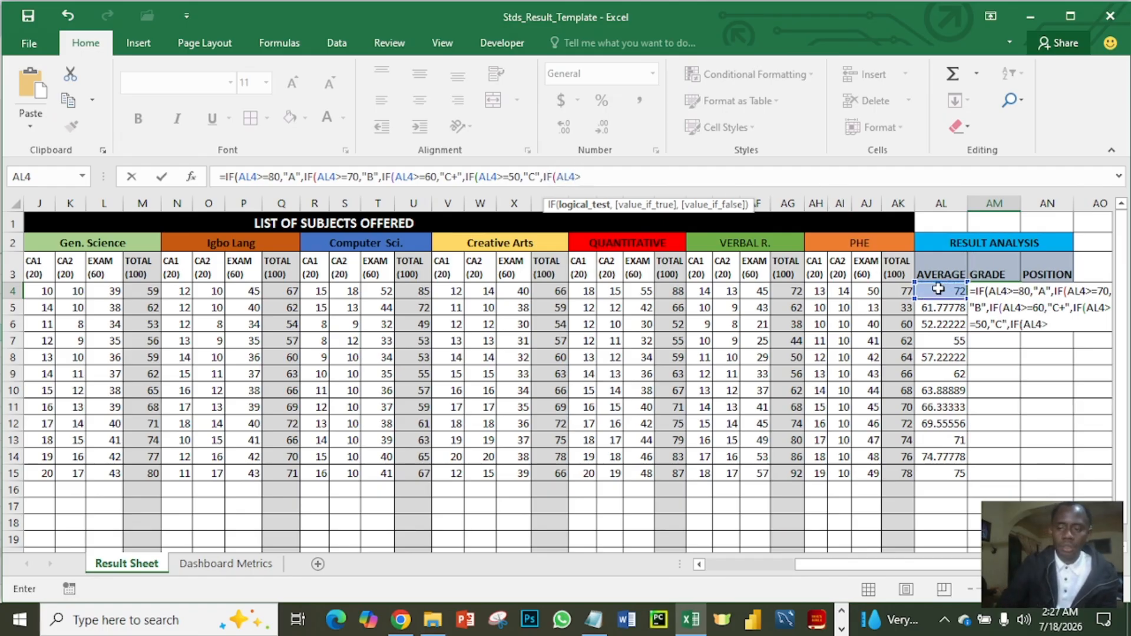
key("BackSpace")
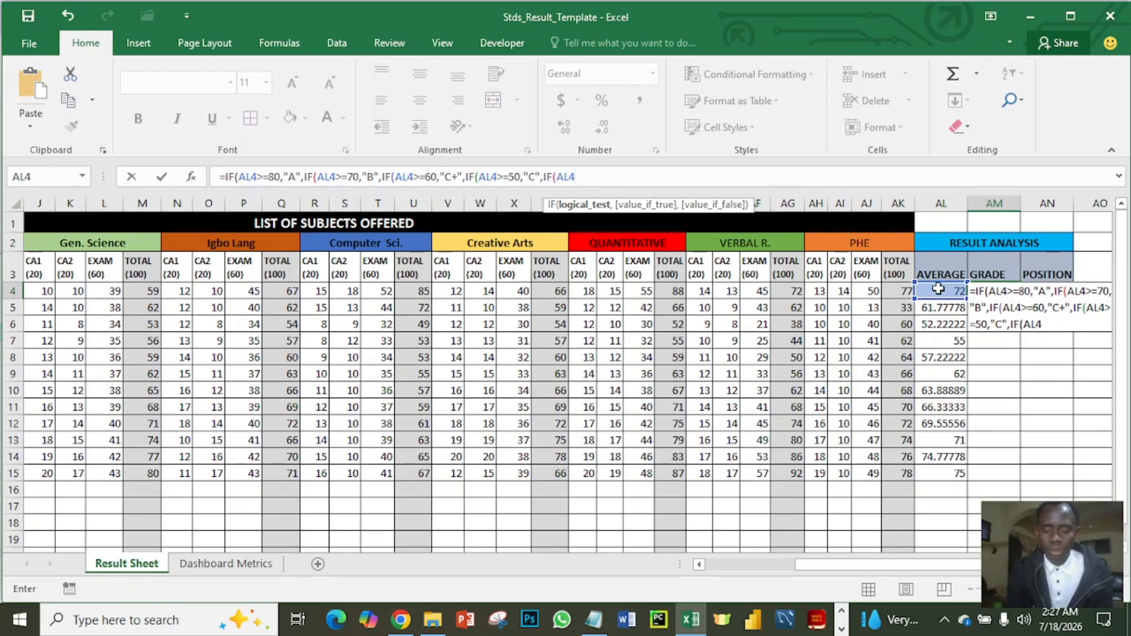
type("<")
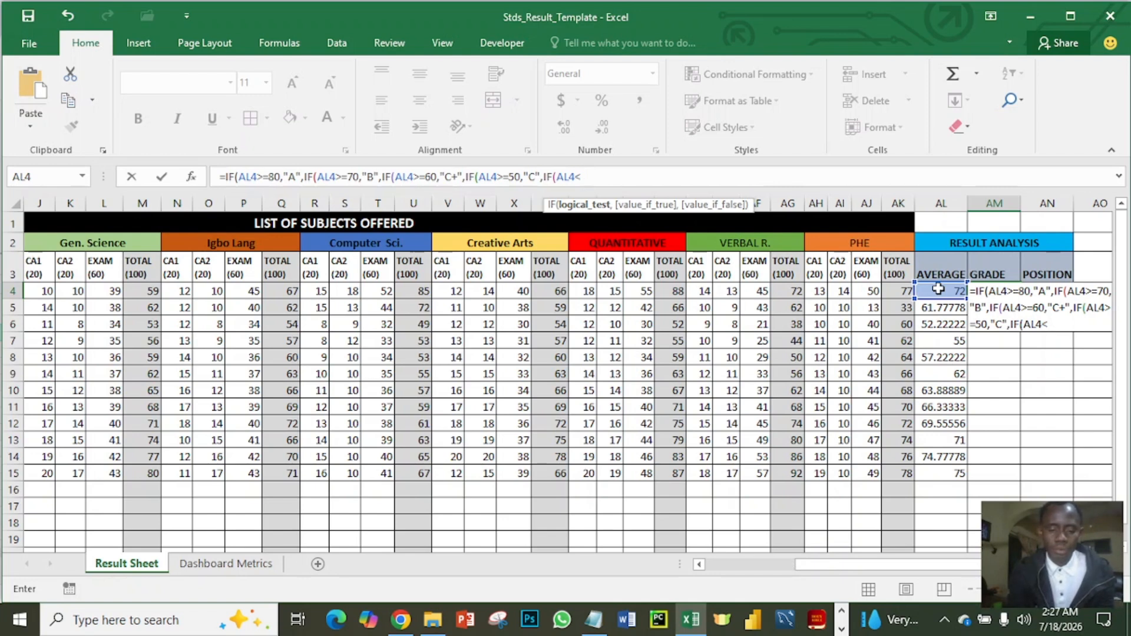
type("50")
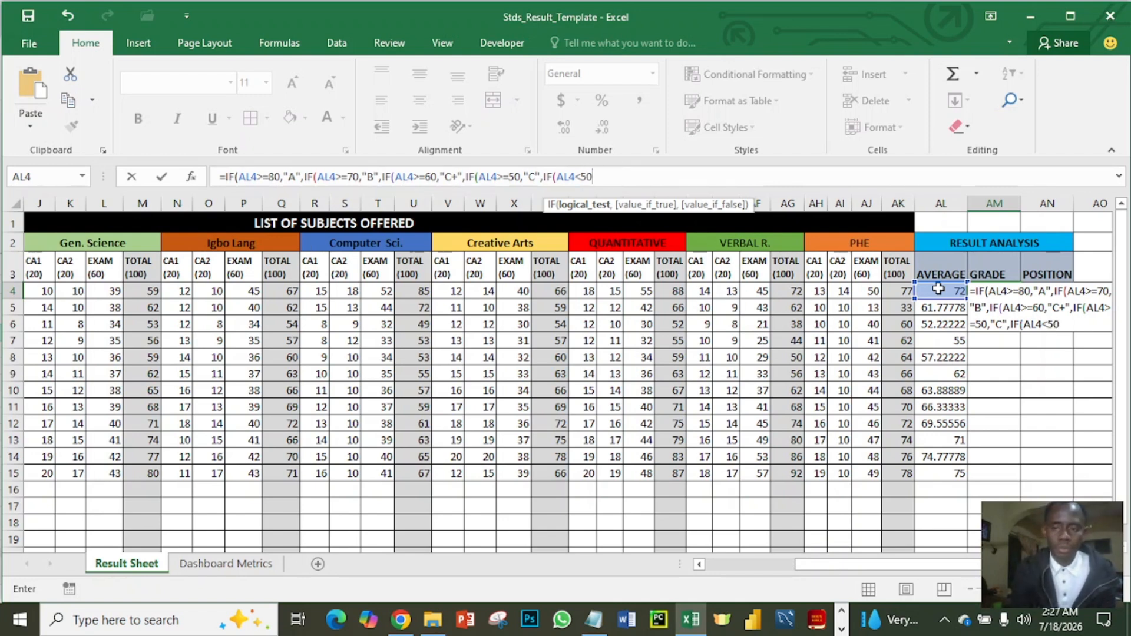
type(",")
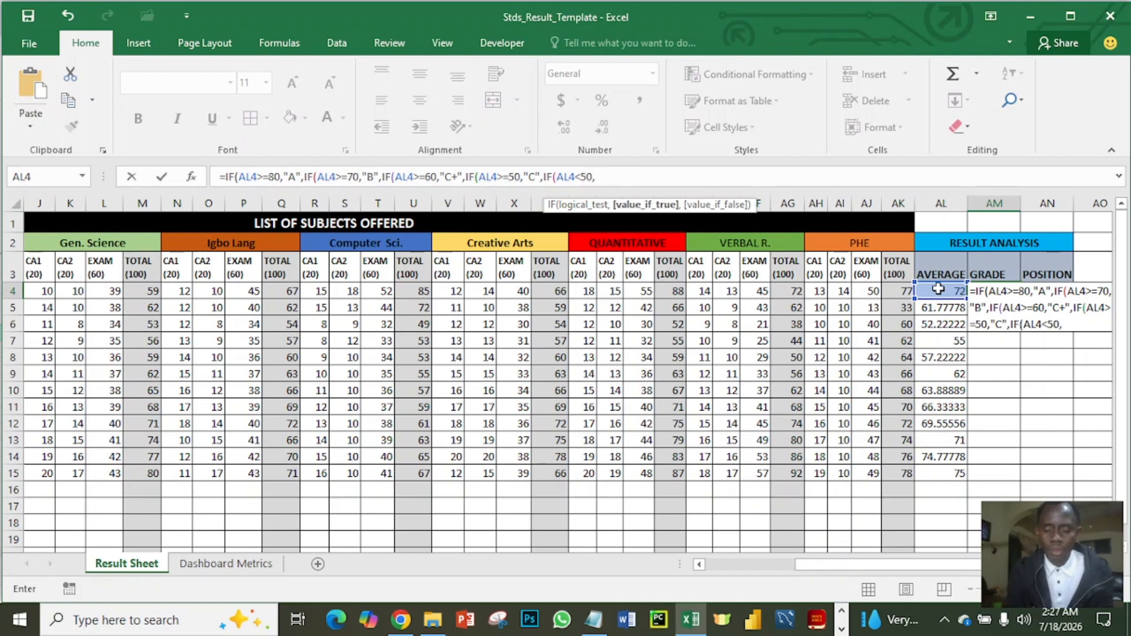
type("\"")
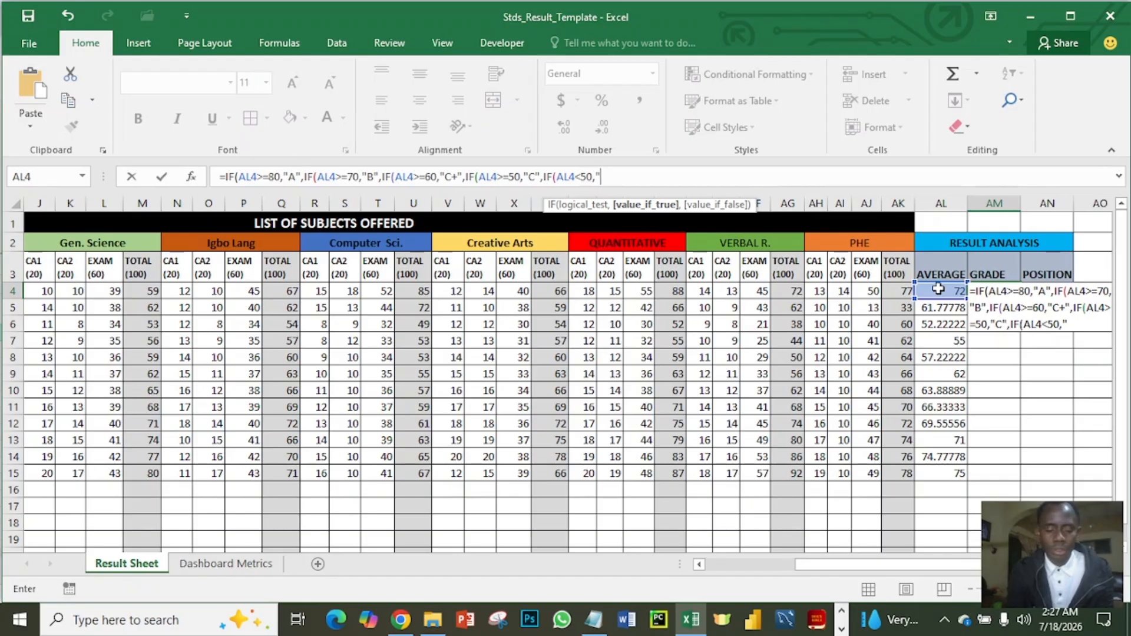
type("F")
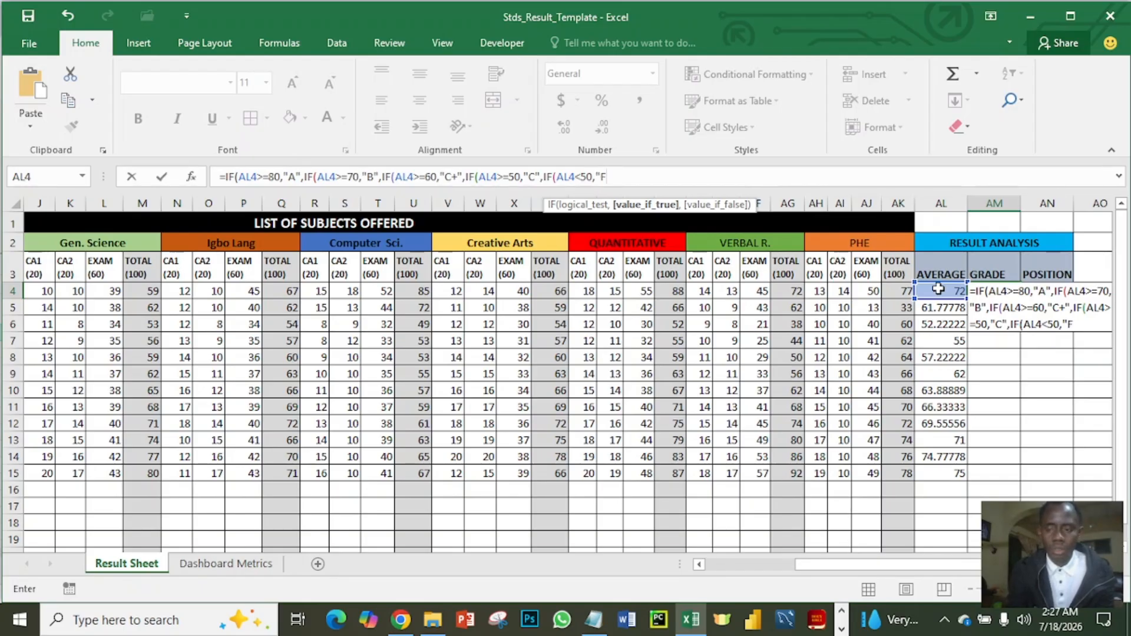
type("\"")
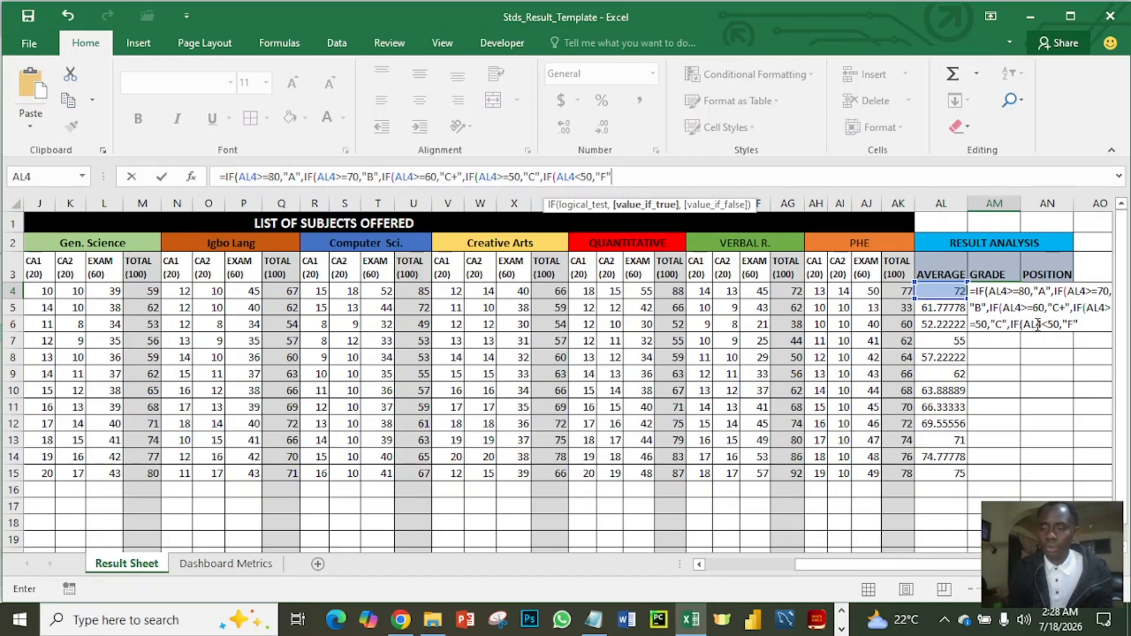
- Complete the AM4 grade formula with five closing parentheses and fill it down the GRADE column through AM15
left_click(1077, 327)
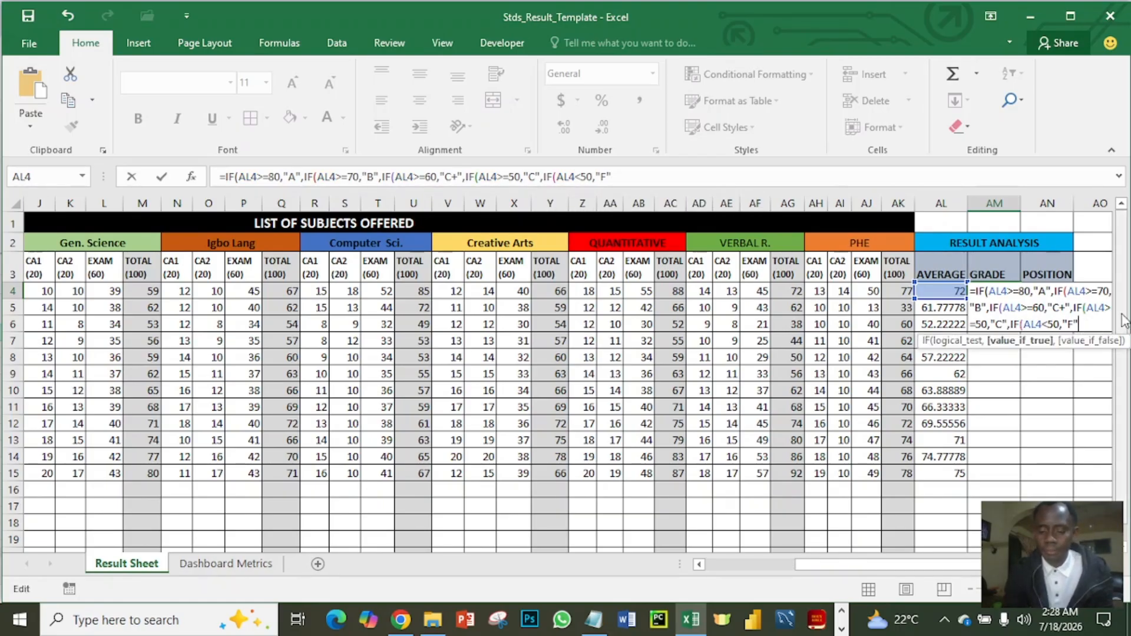
type(")))")
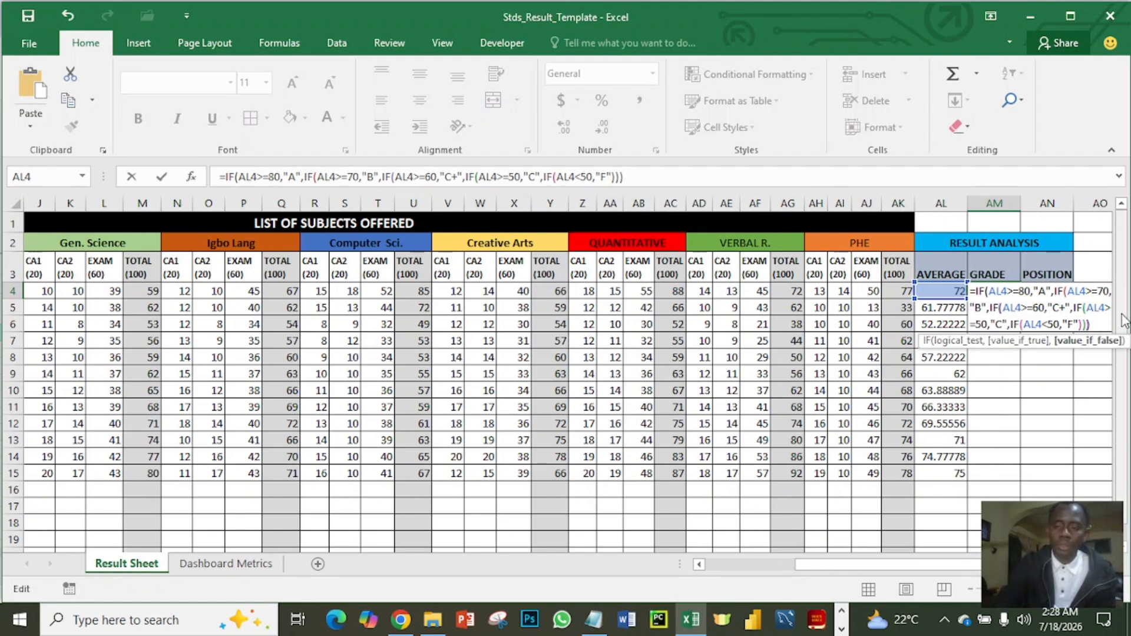
type(")")
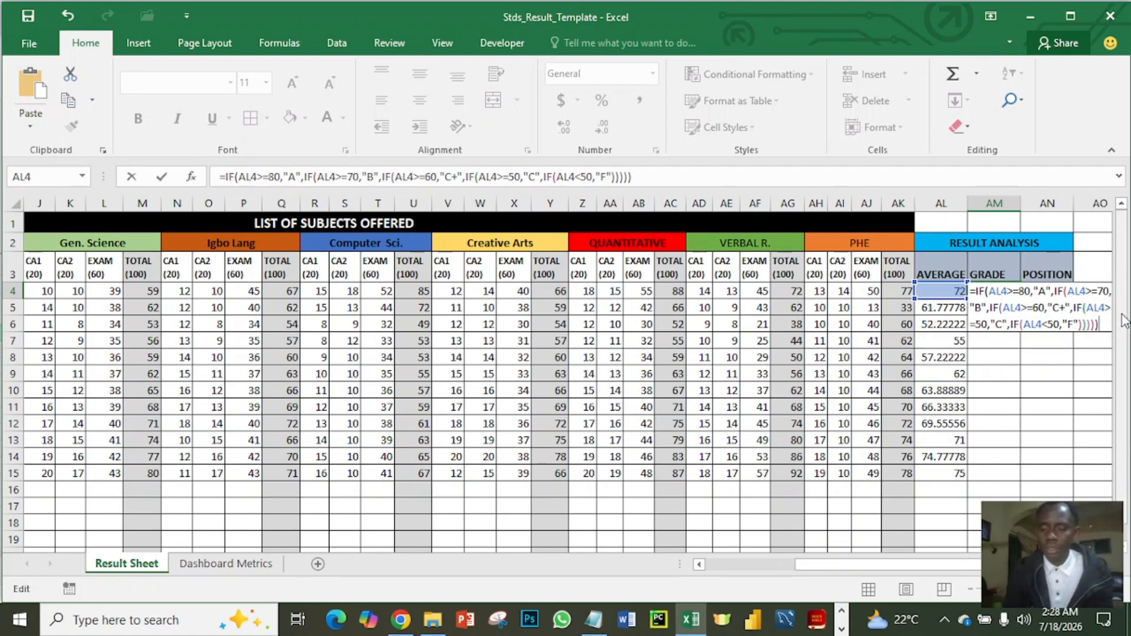
key("Return")
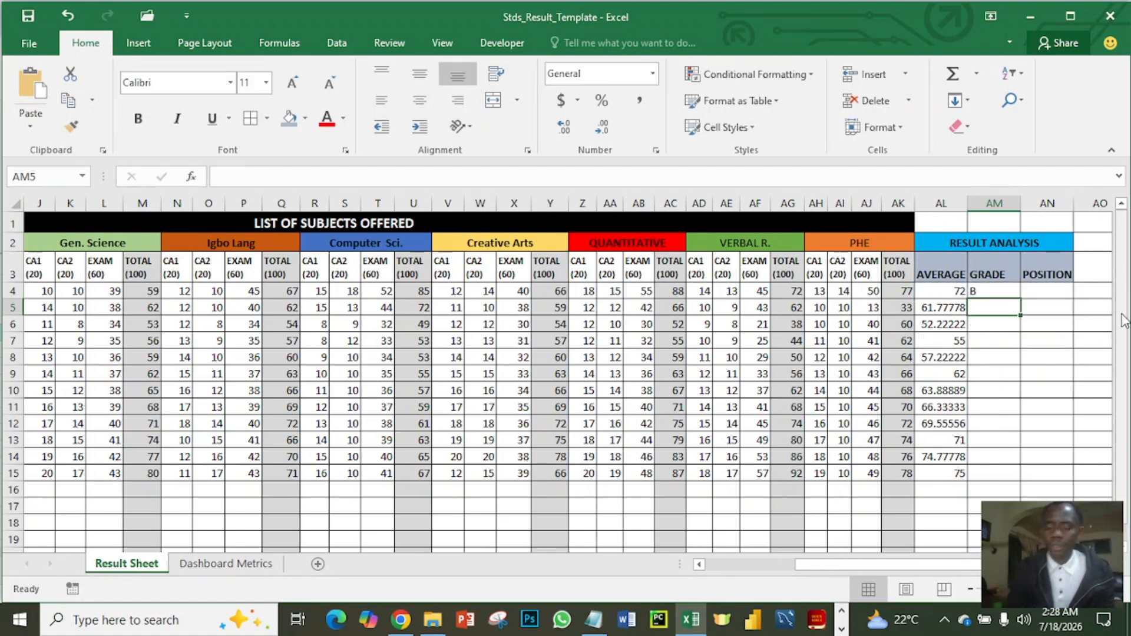
left_click(990, 291)
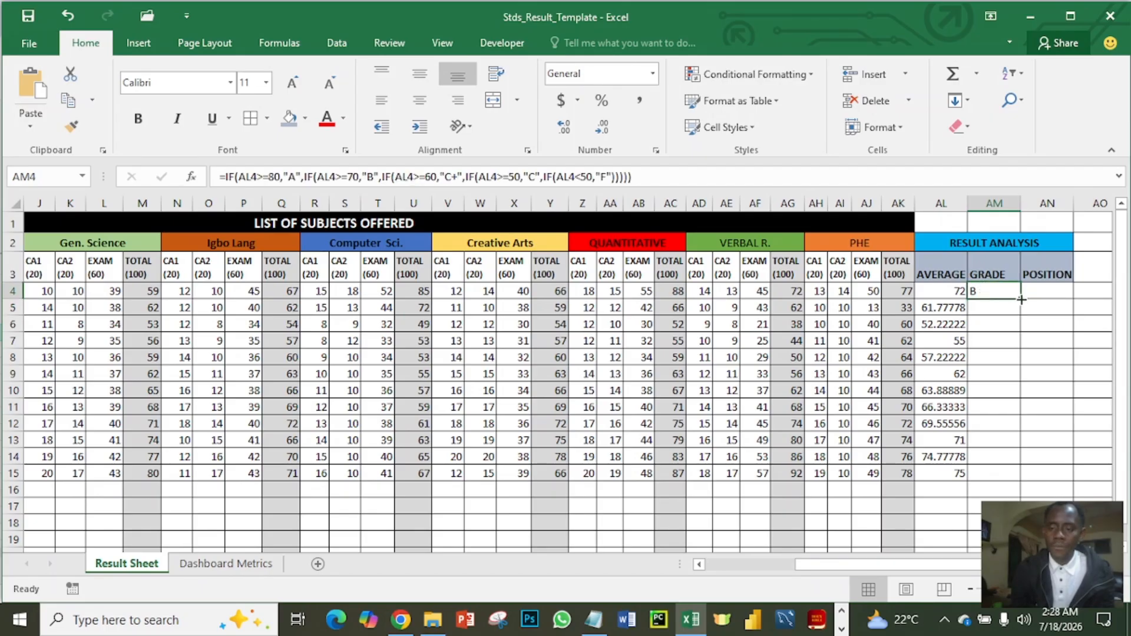
double_click(1021, 299)
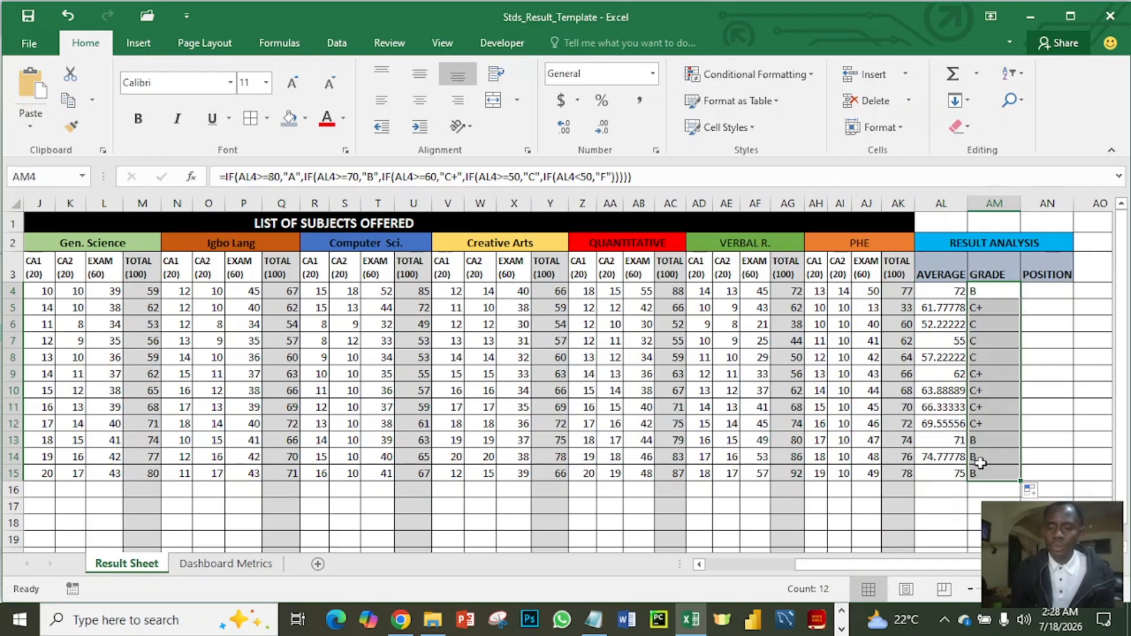
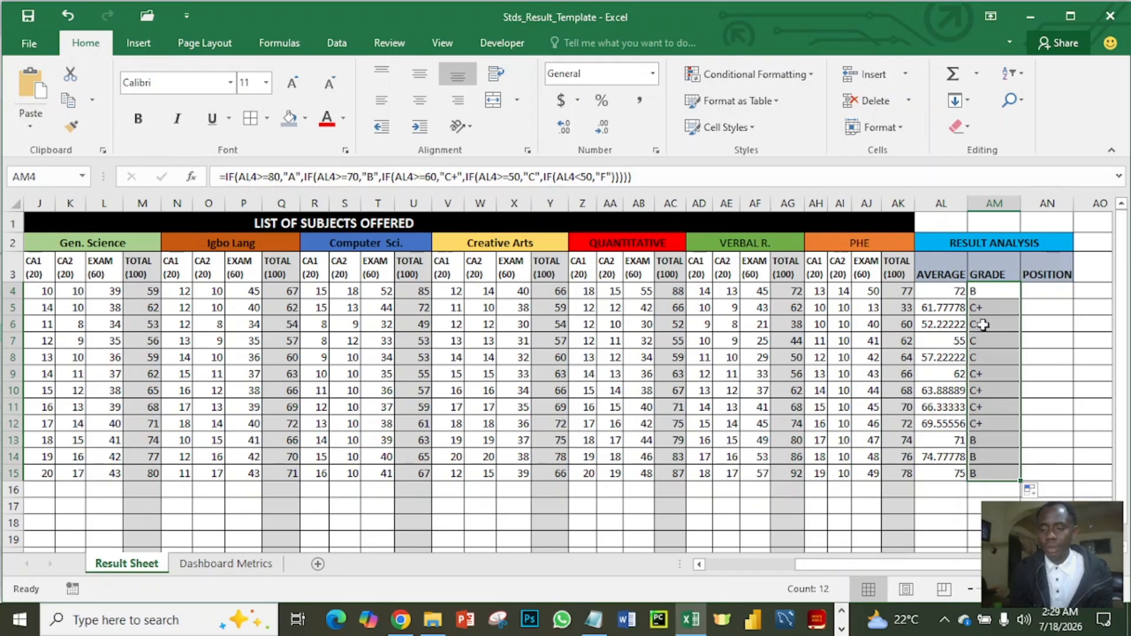
- Try the custom number format 0"%" on the averages in AL4:AL15 and undo it
left_click(985, 294)
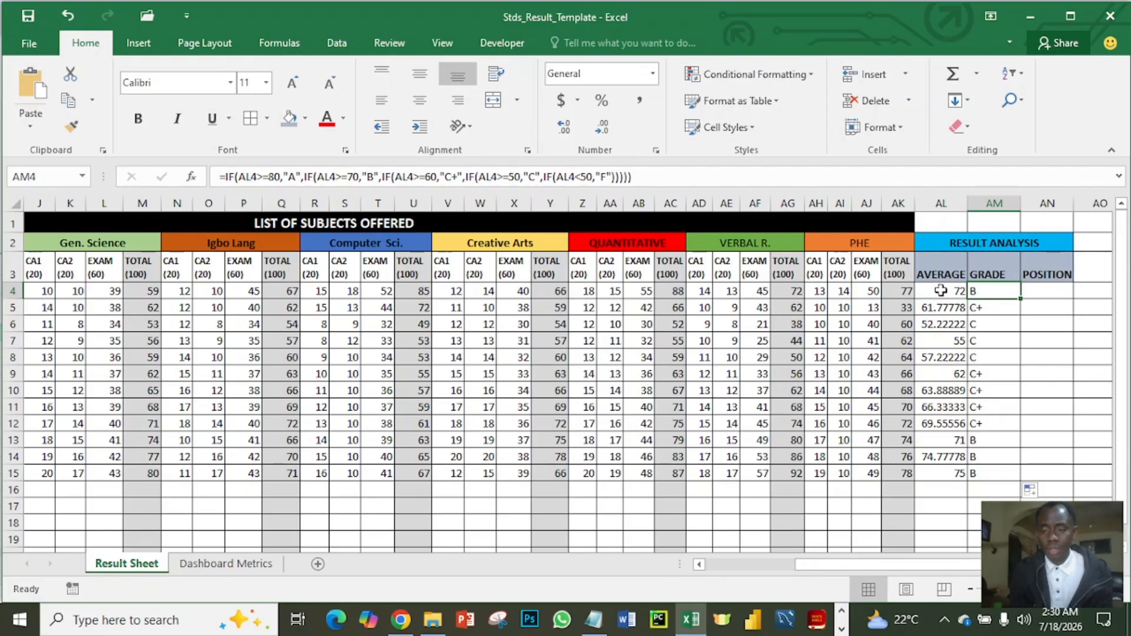
left_click_drag(941, 291, 946, 474)
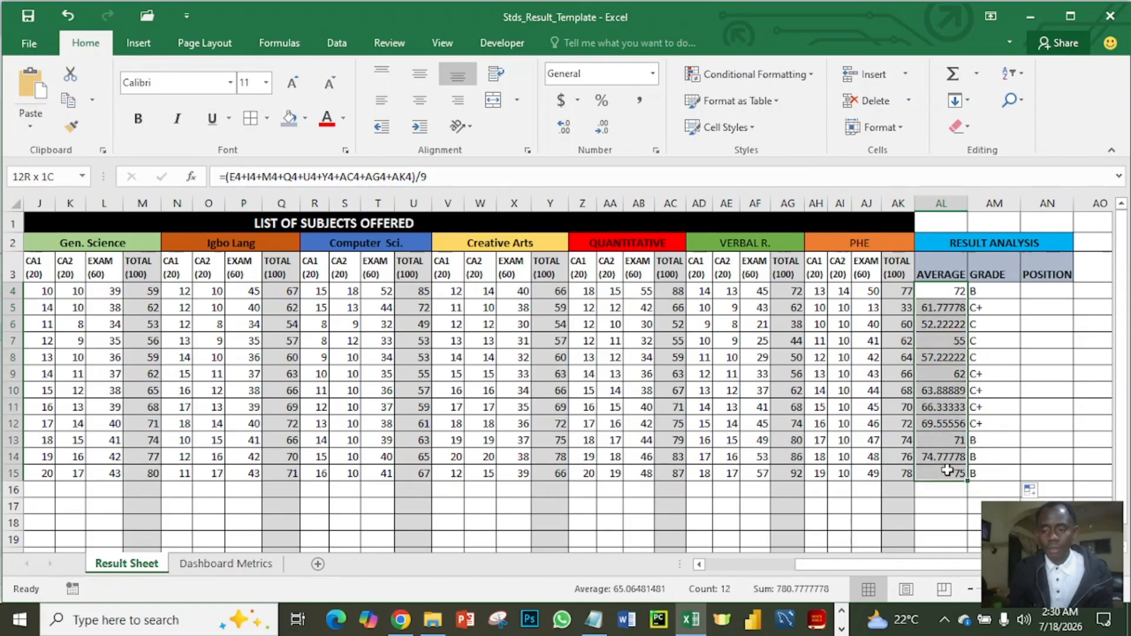
right_click(945, 375)
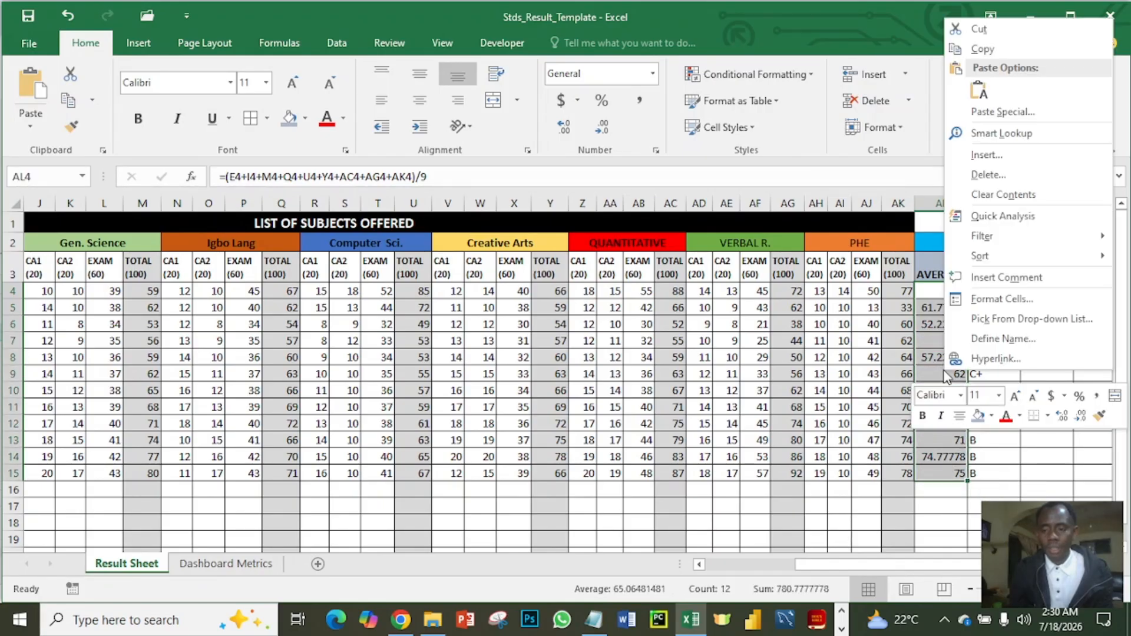
left_click(1002, 300)
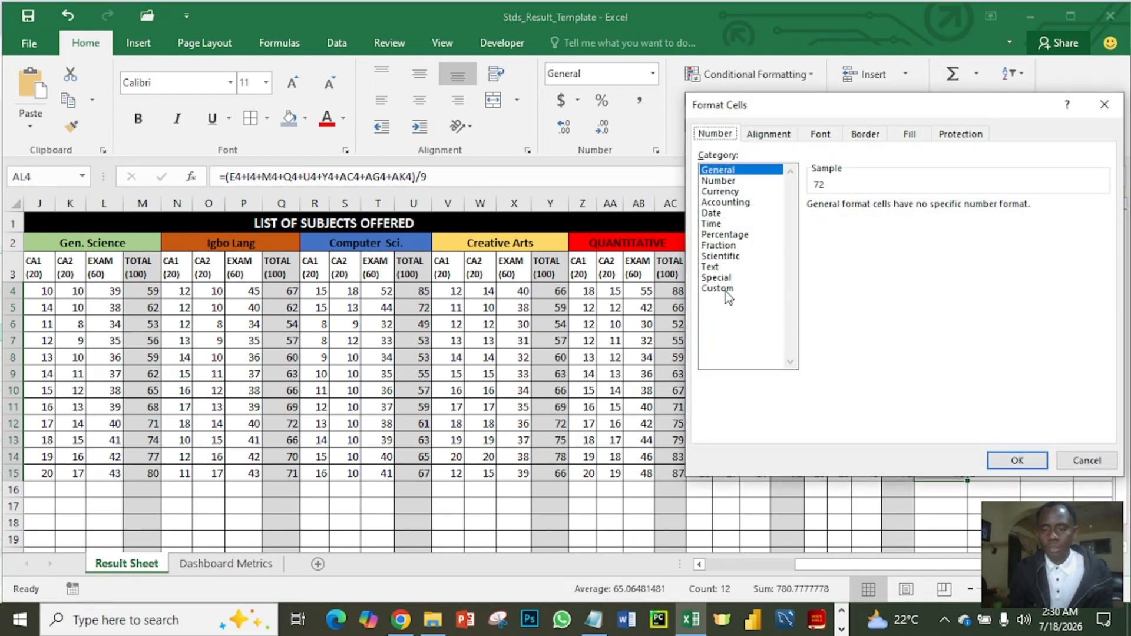
left_click(724, 288)
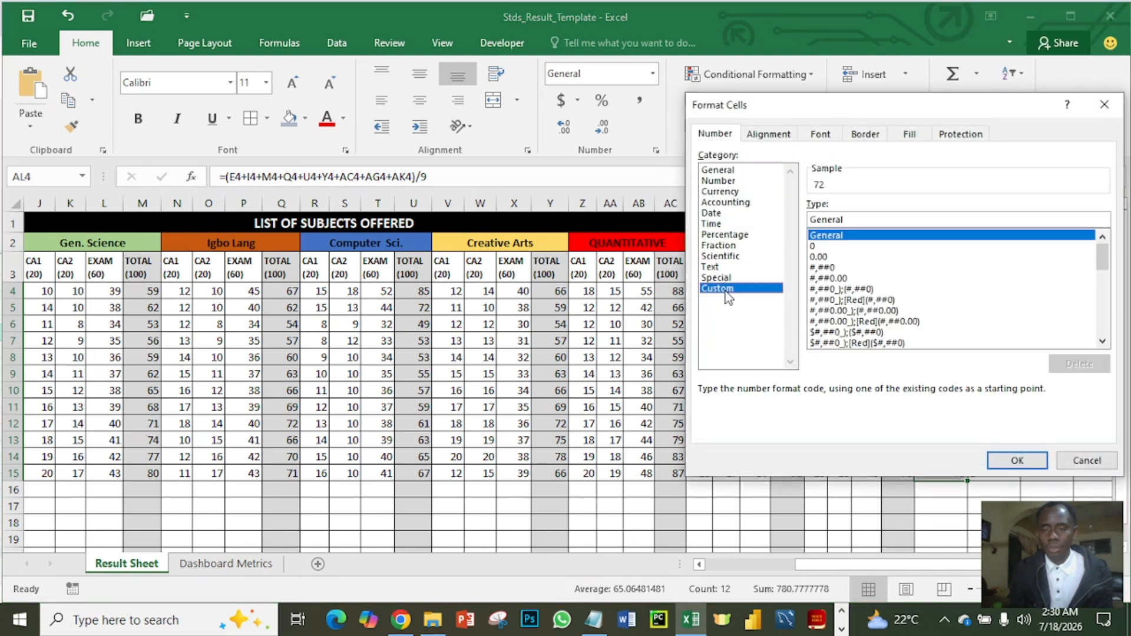
left_click(825, 246)
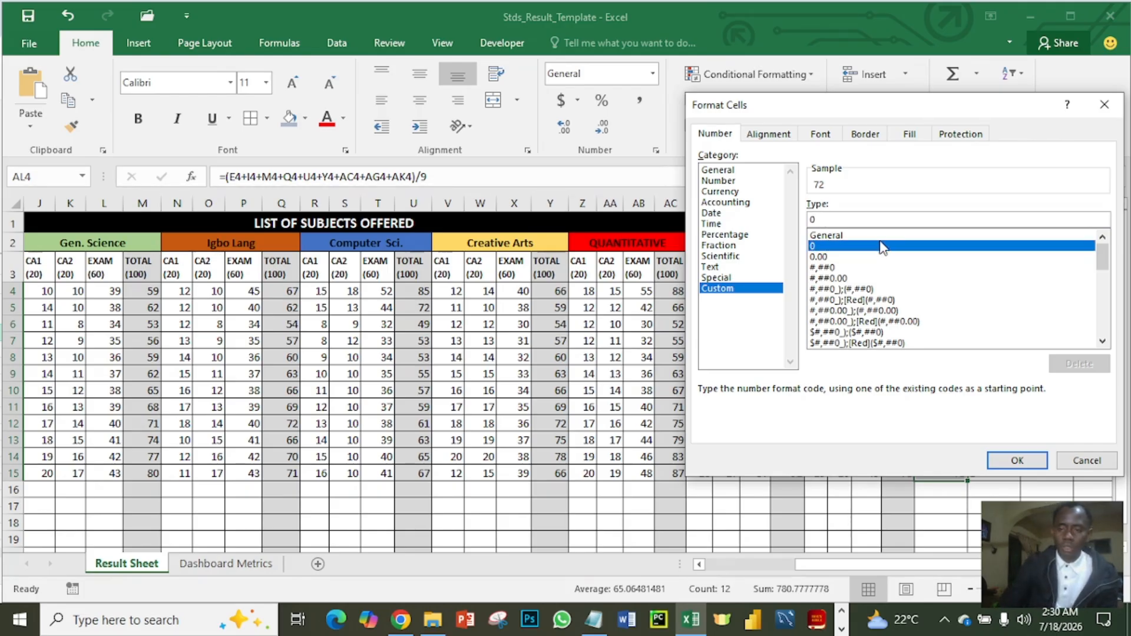
type("\"")
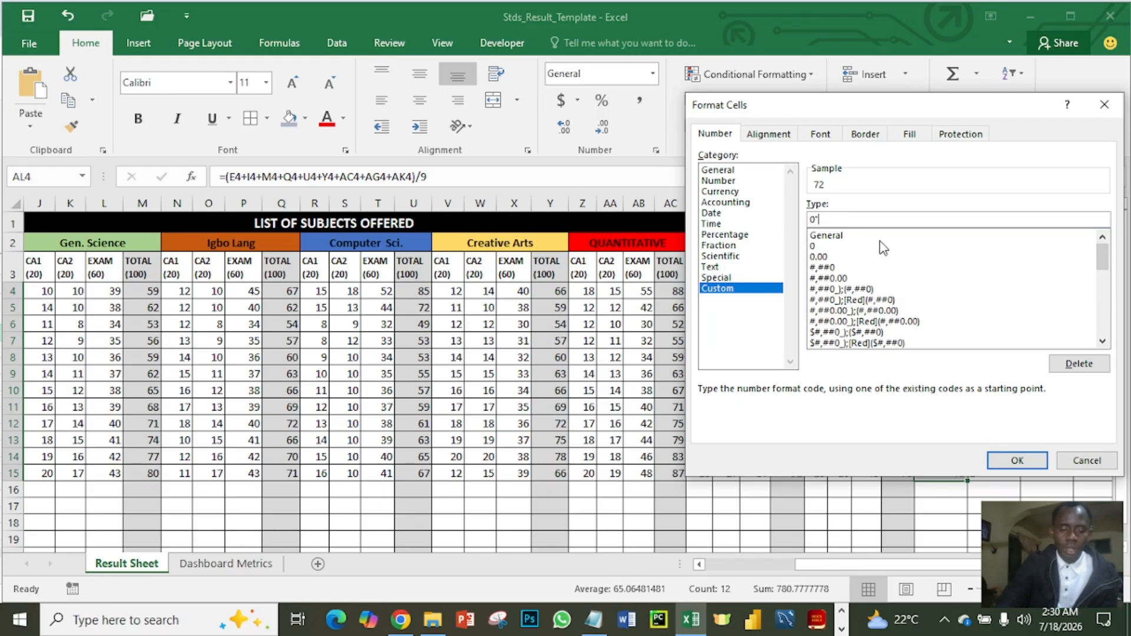
type("%")
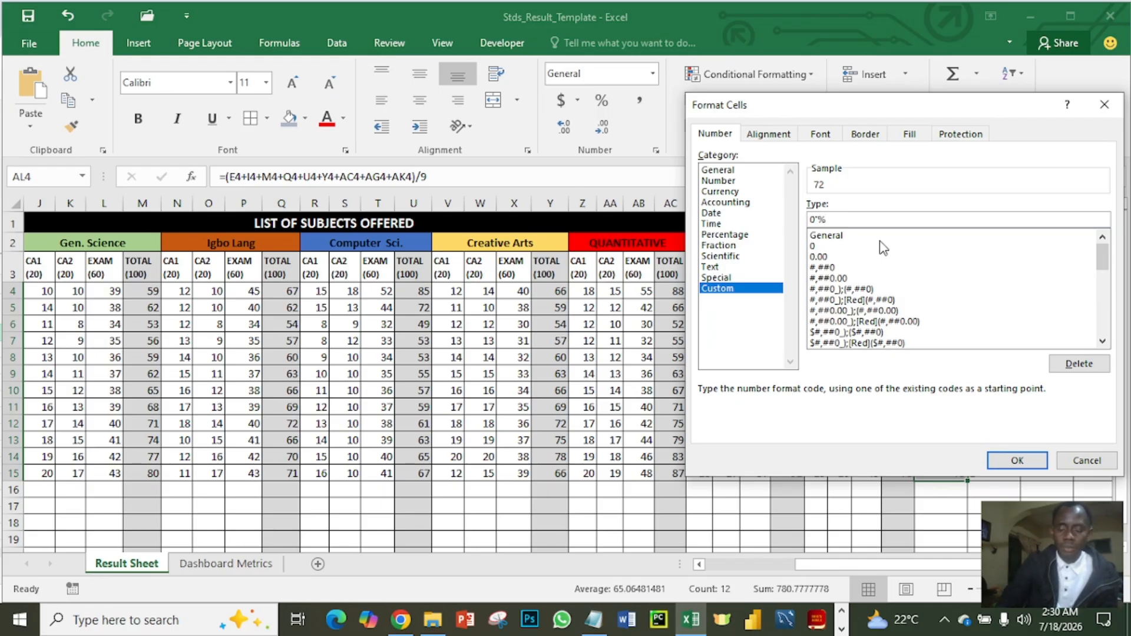
type("\"")
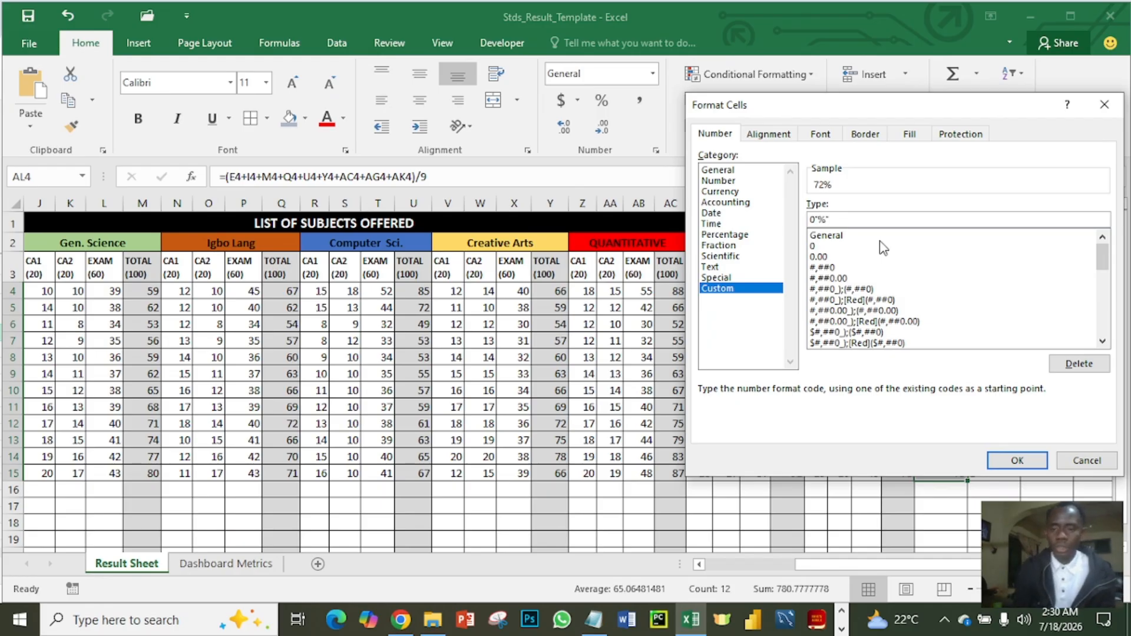
left_click(1032, 465)
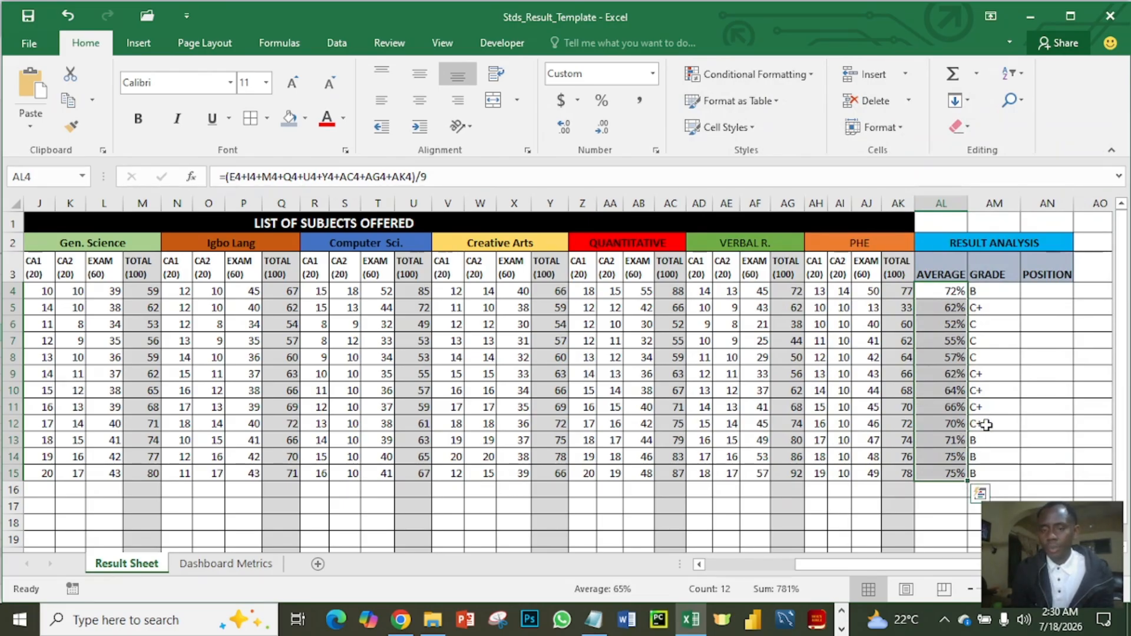
left_click(986, 424)
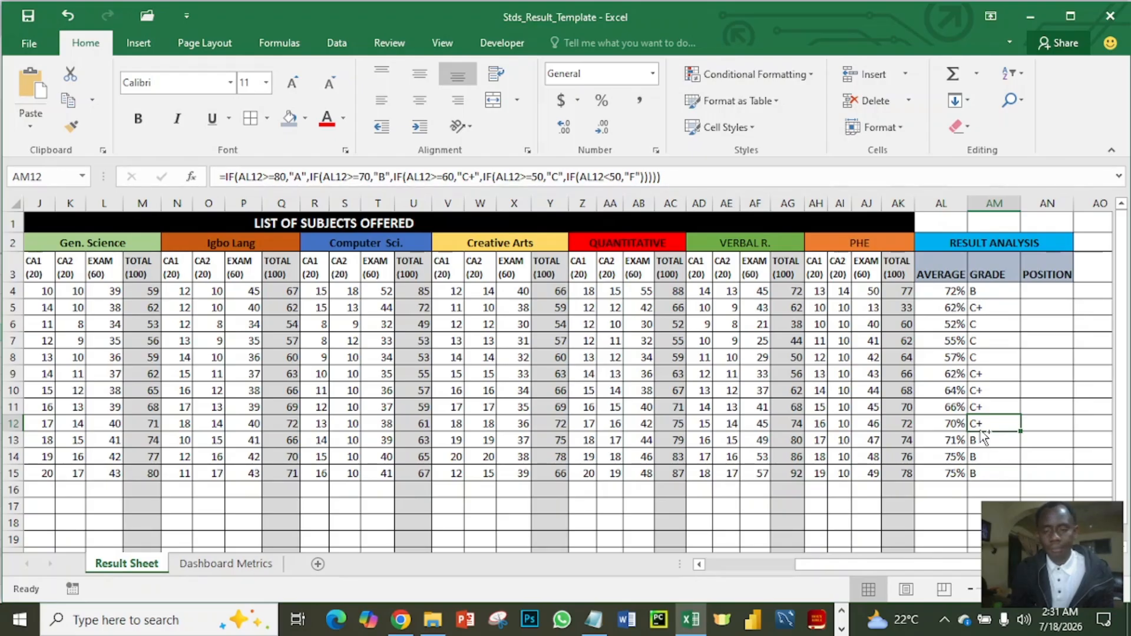
key("ctrl+z")
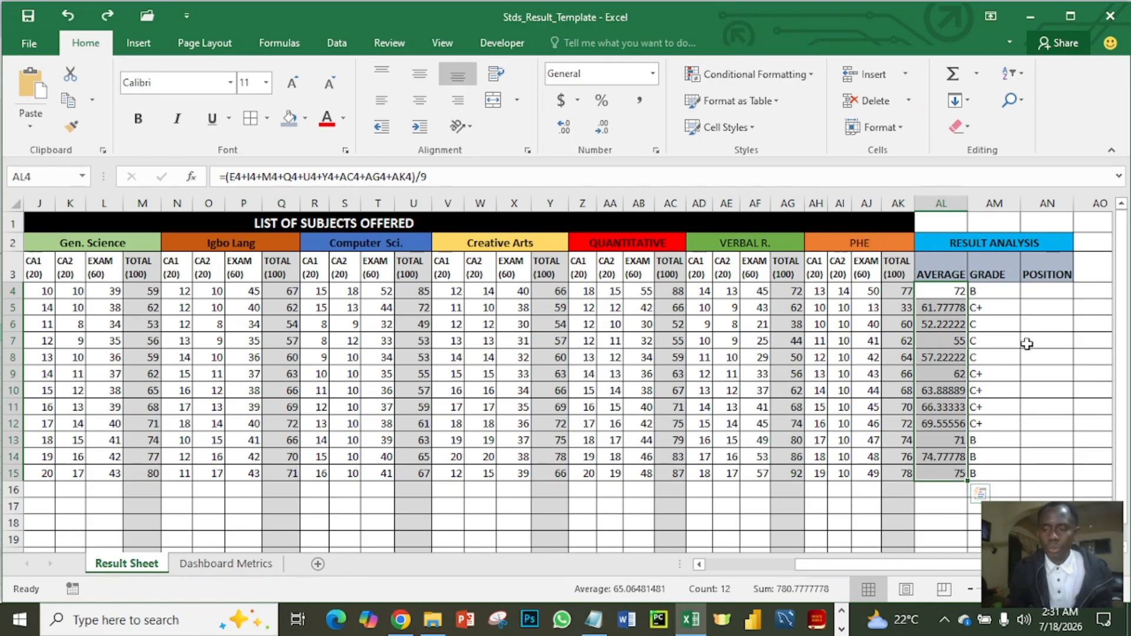
- Start a RANK formula in AN4 under POSITION that ranks AL4 within the averages AL4:AL15: =RANK(AL4,AL4:AL15
left_click(1044, 293)
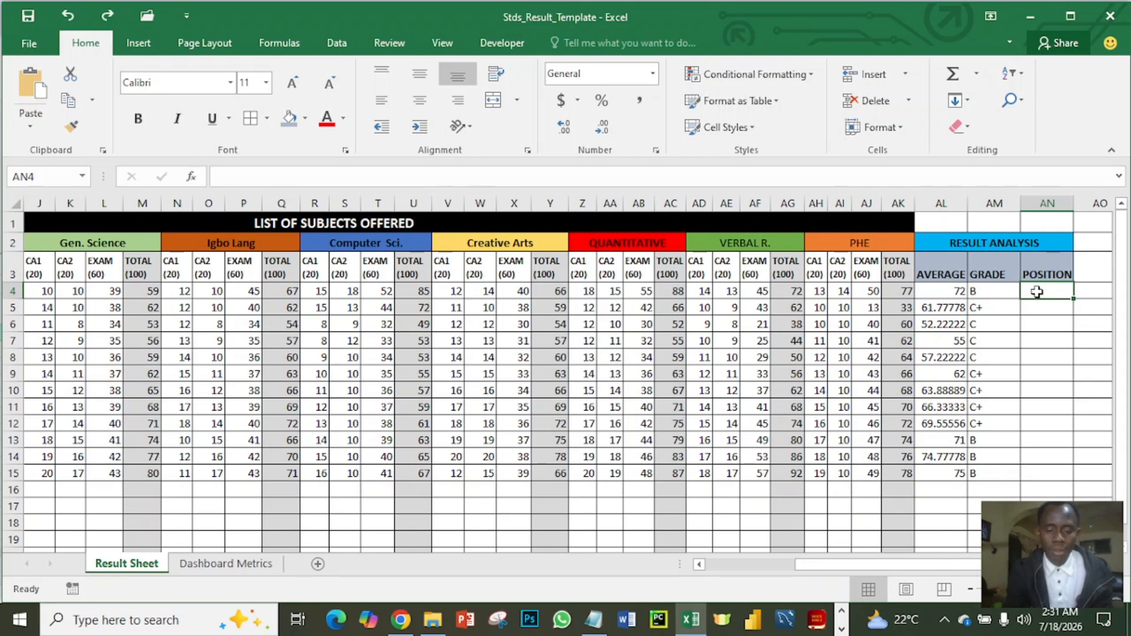
type("=ra")
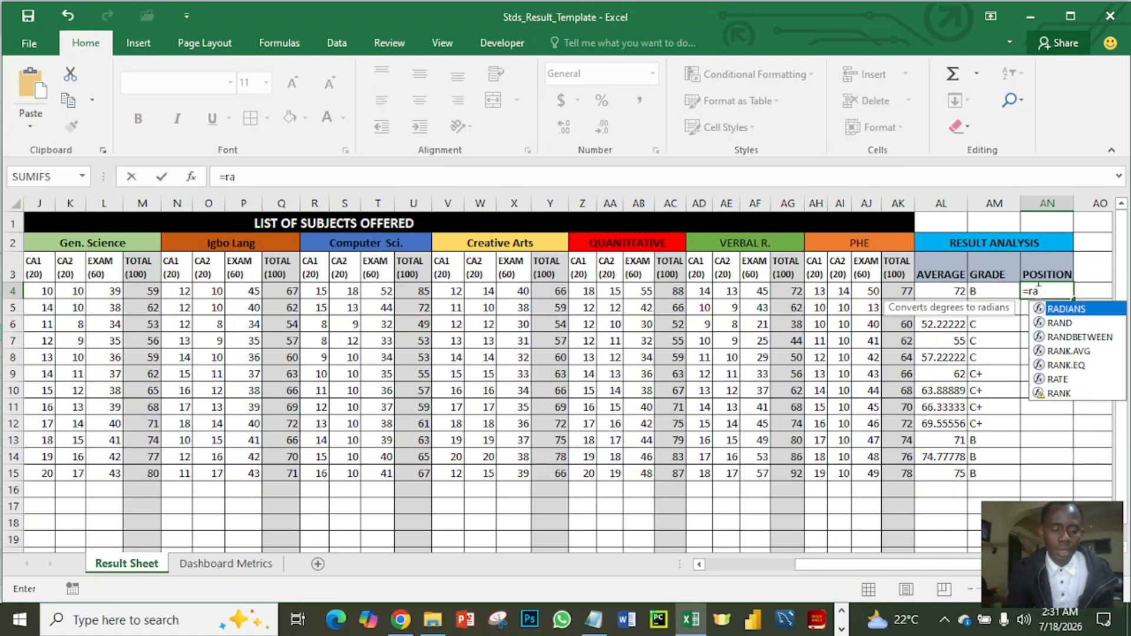
type("nk")
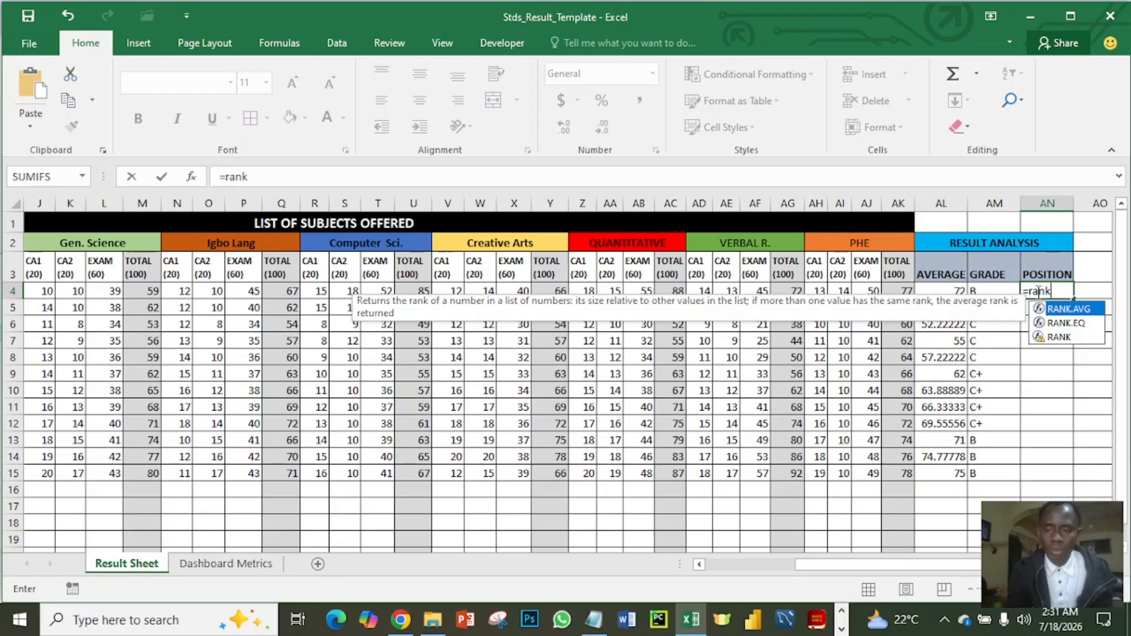
key("Down")
key("Down")
key("Tab")
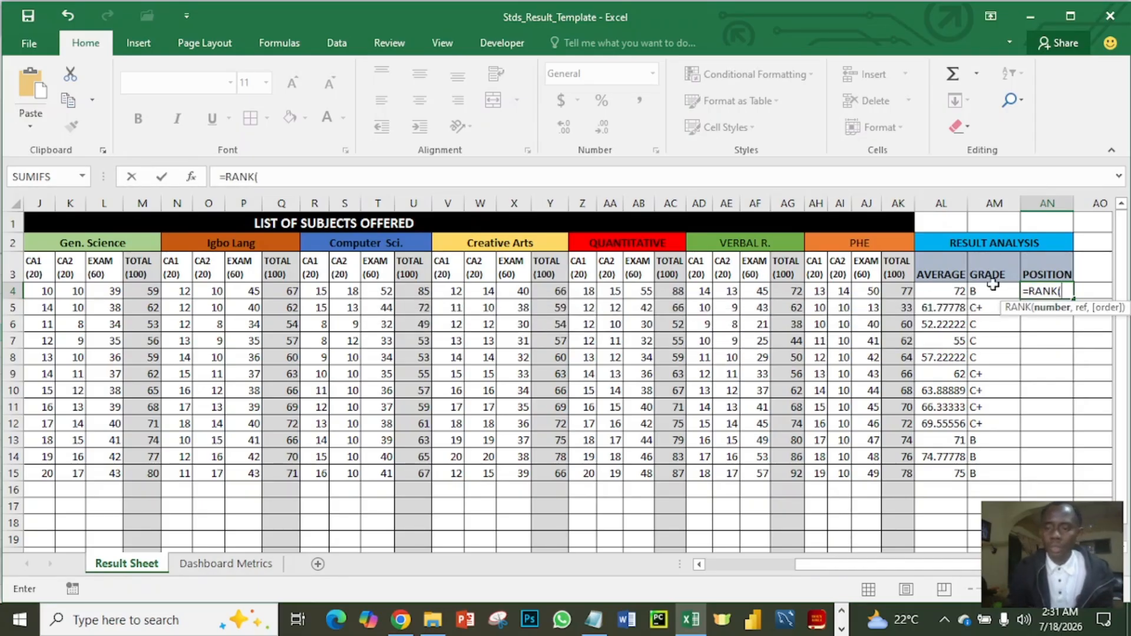
left_click(956, 291)
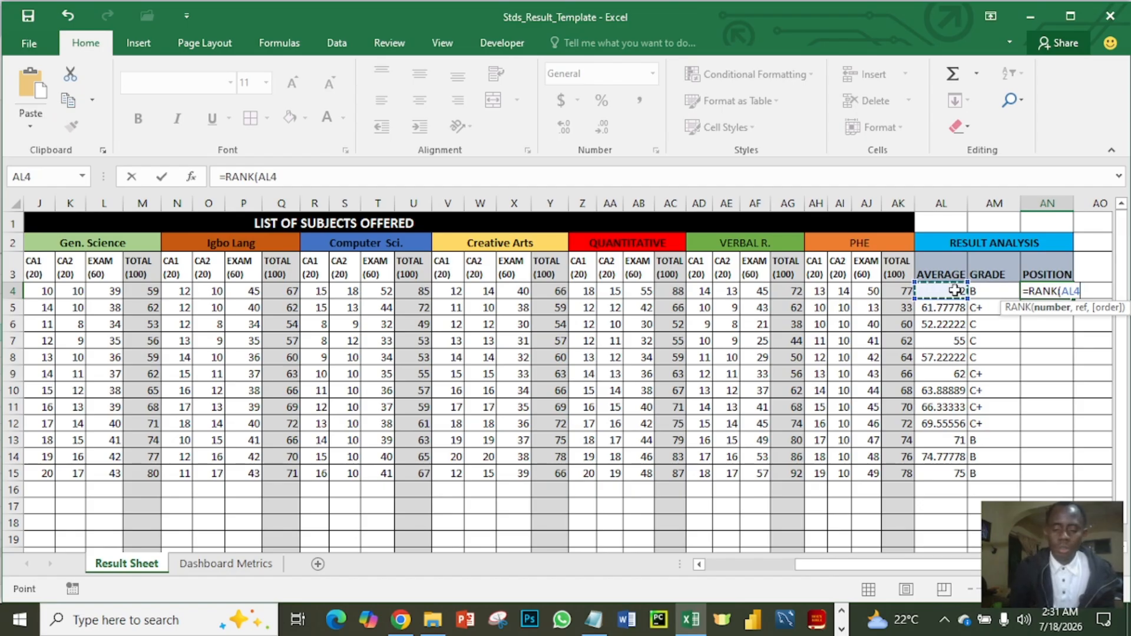
type(",")
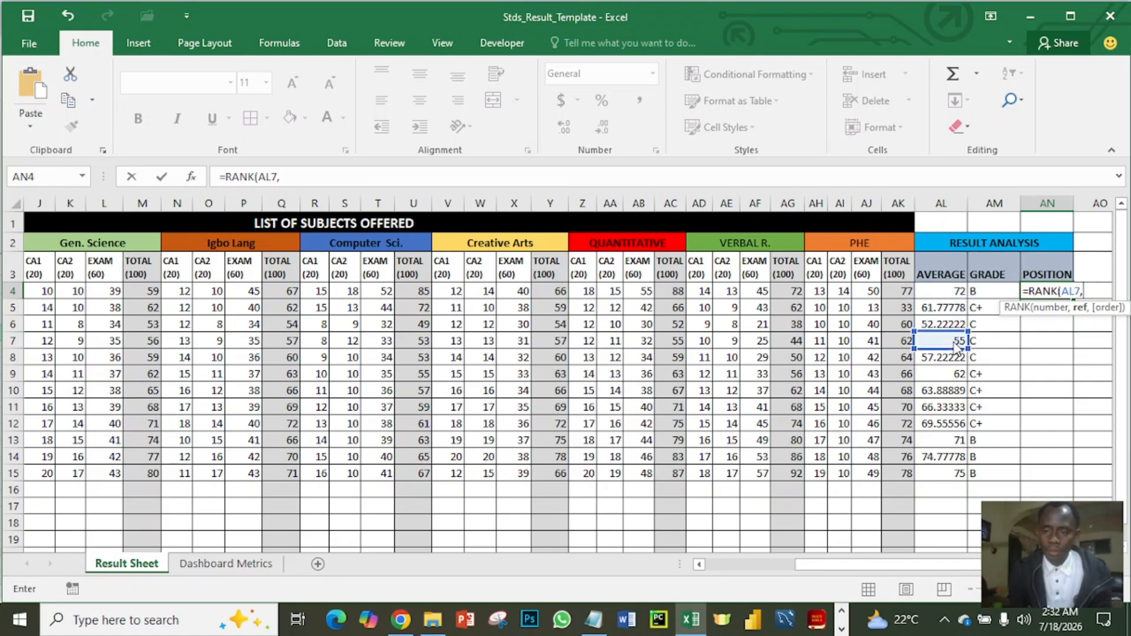
left_click(955, 293)
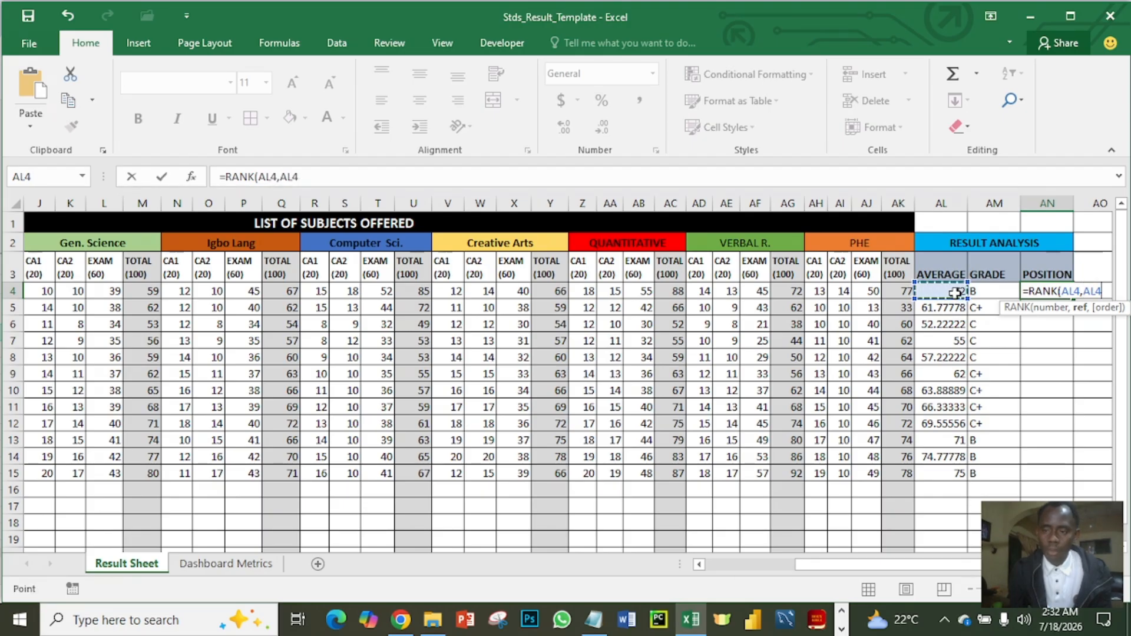
left_click_drag(955, 293, 956, 470)
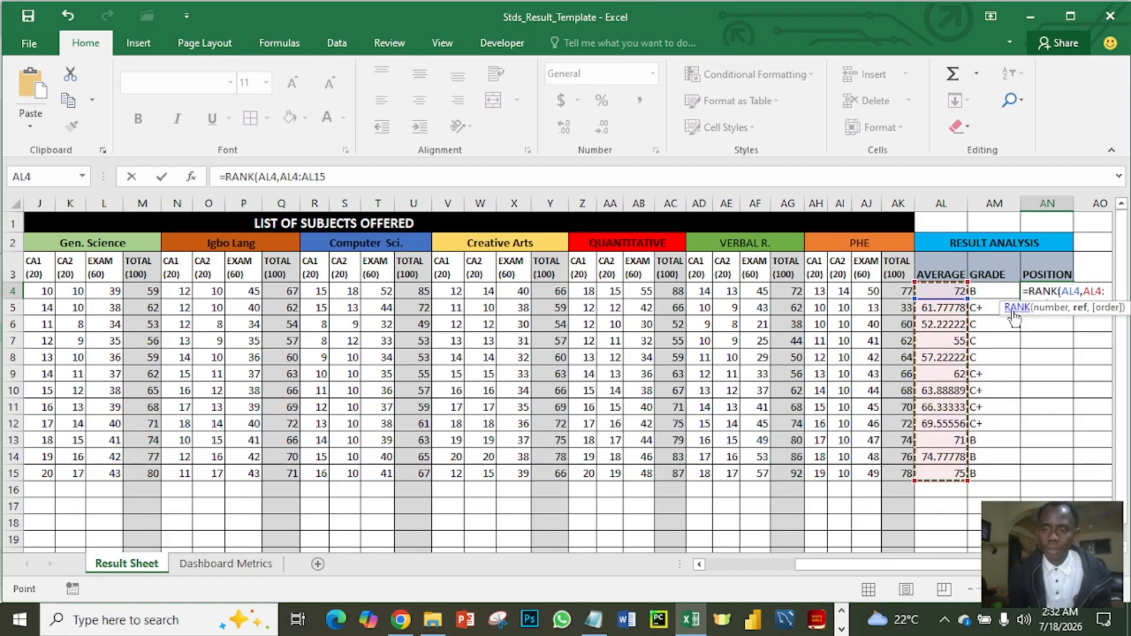
- Make the reference range in the AN4 RANK formula absolute as $AL$4:$AL$15
left_click(283, 176)
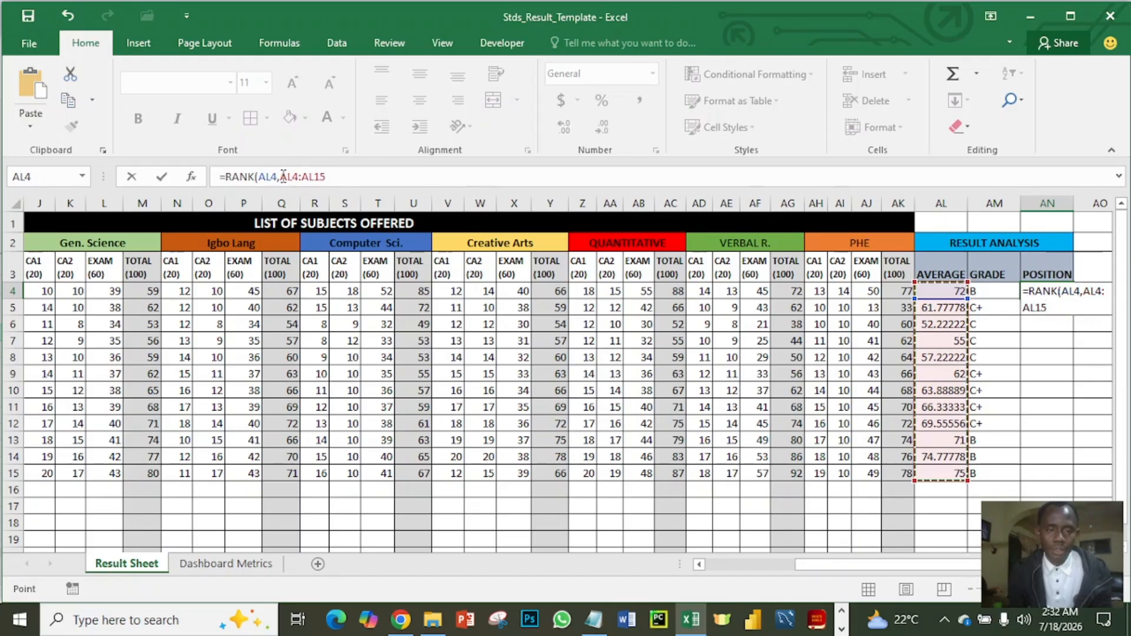
left_click_drag(283, 177, 327, 177)
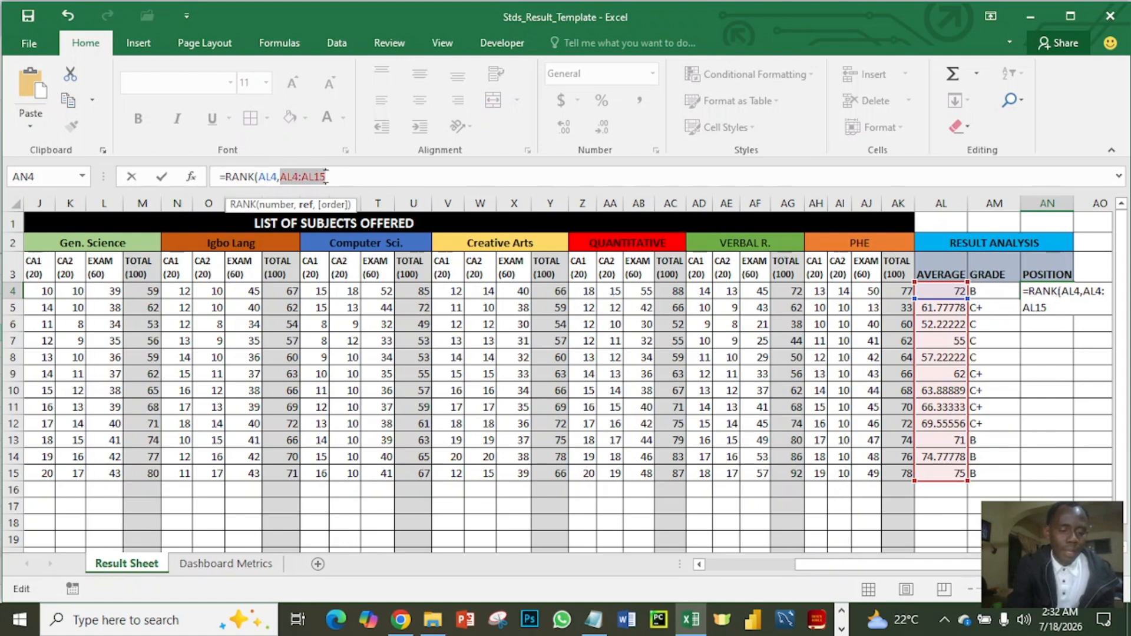
key("F4")
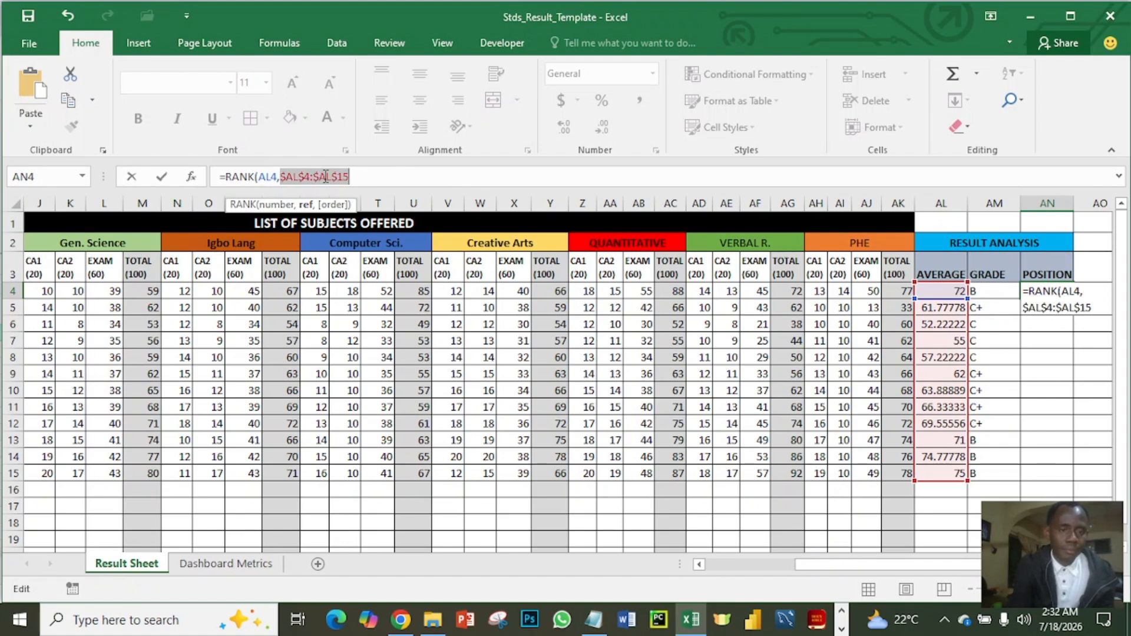
- Complete the AN4 RANK formula with order 0 for descending and fill it down the POSITION column through AN15
left_click(358, 177)
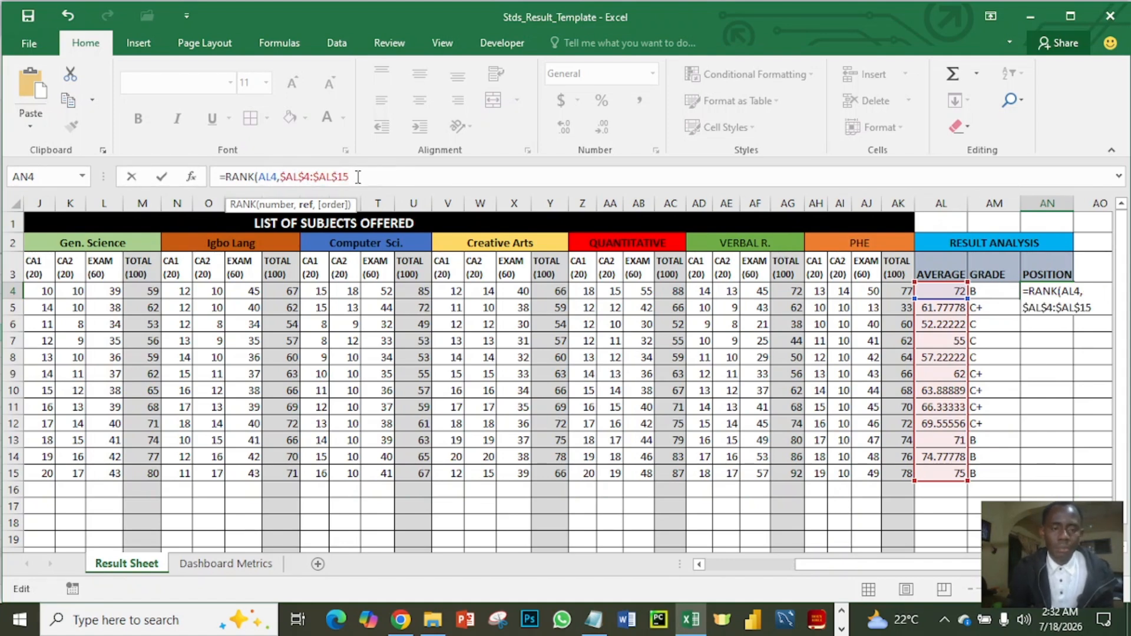
type(",")
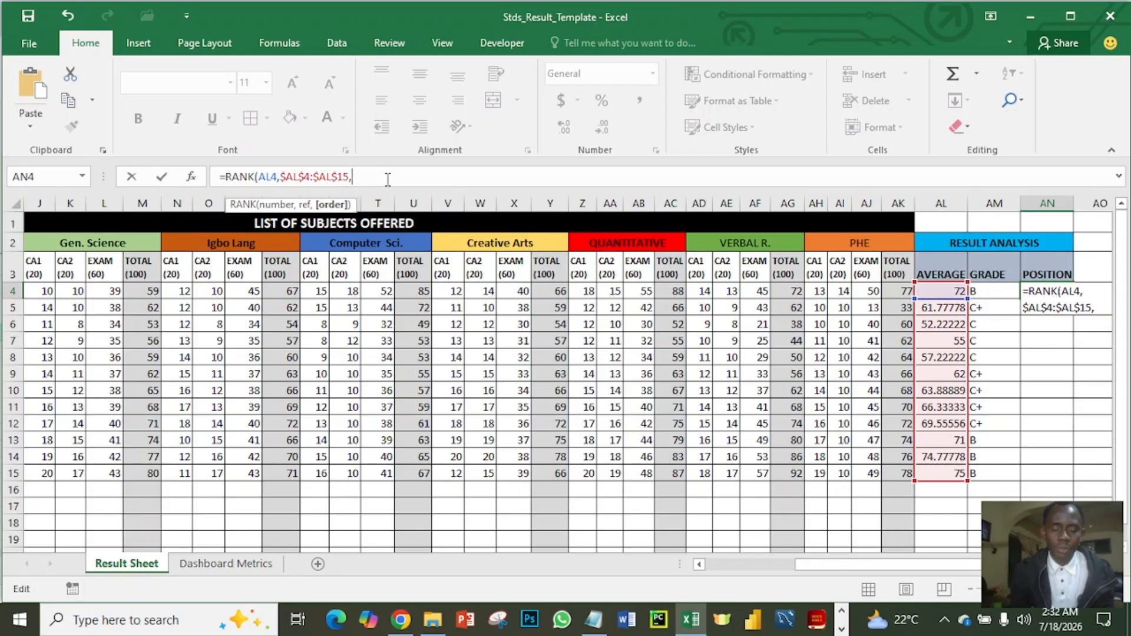
type("0")
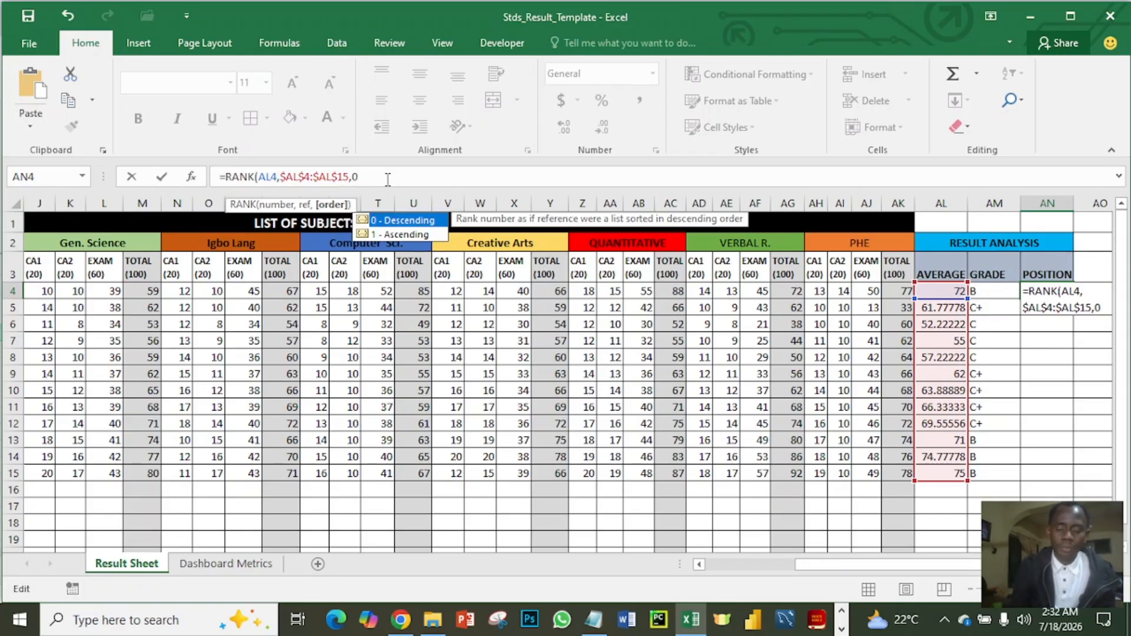
type(")")
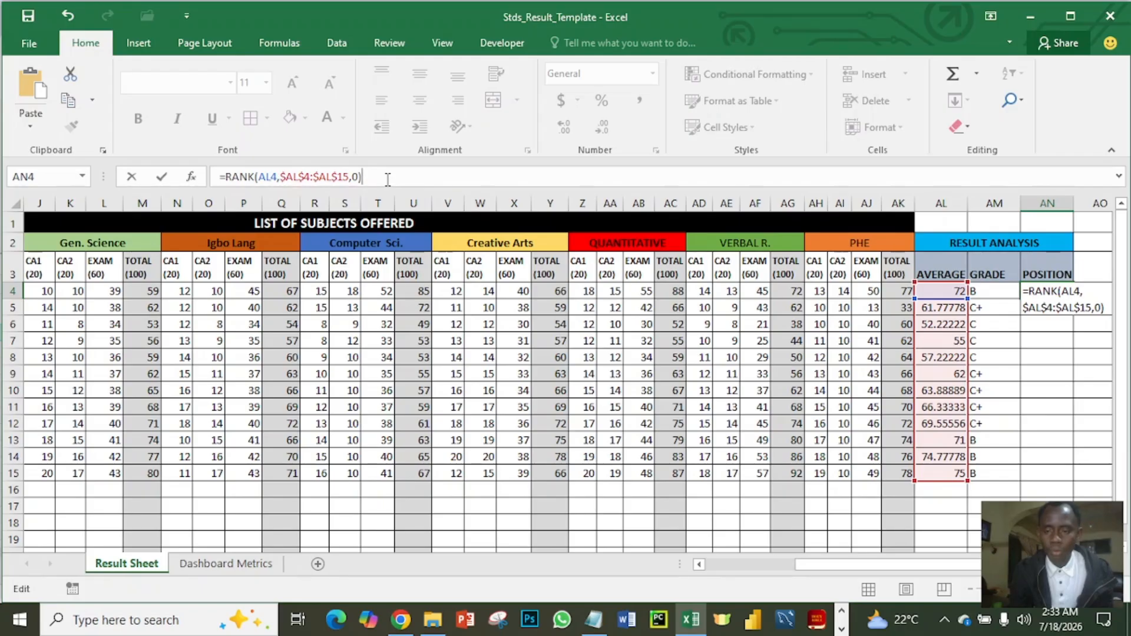
key("Return")
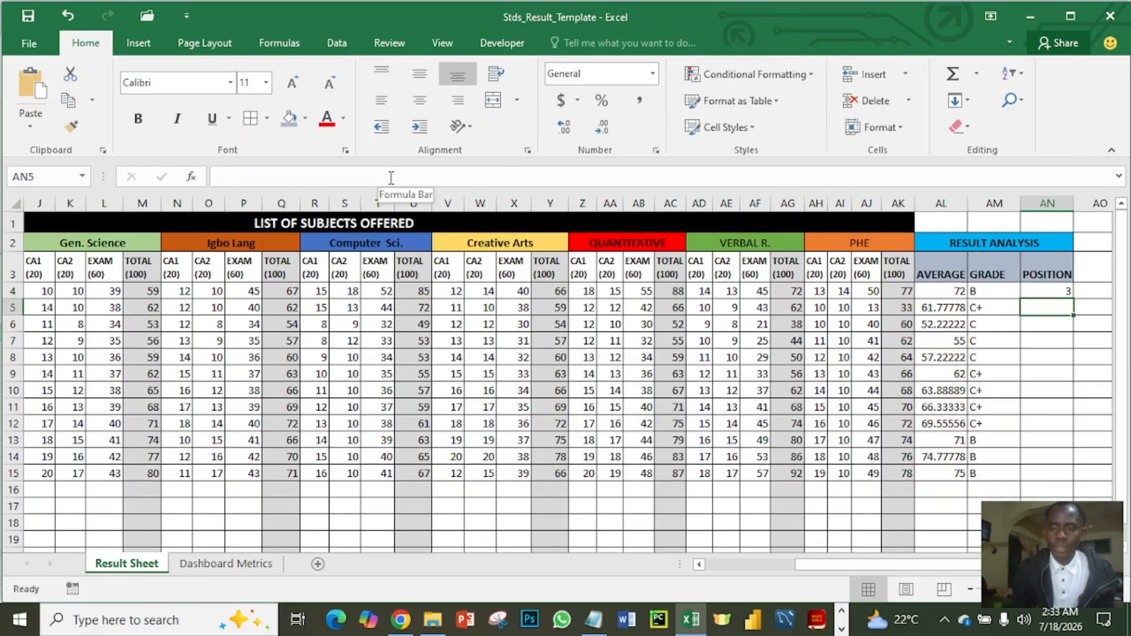
left_click(1059, 292)
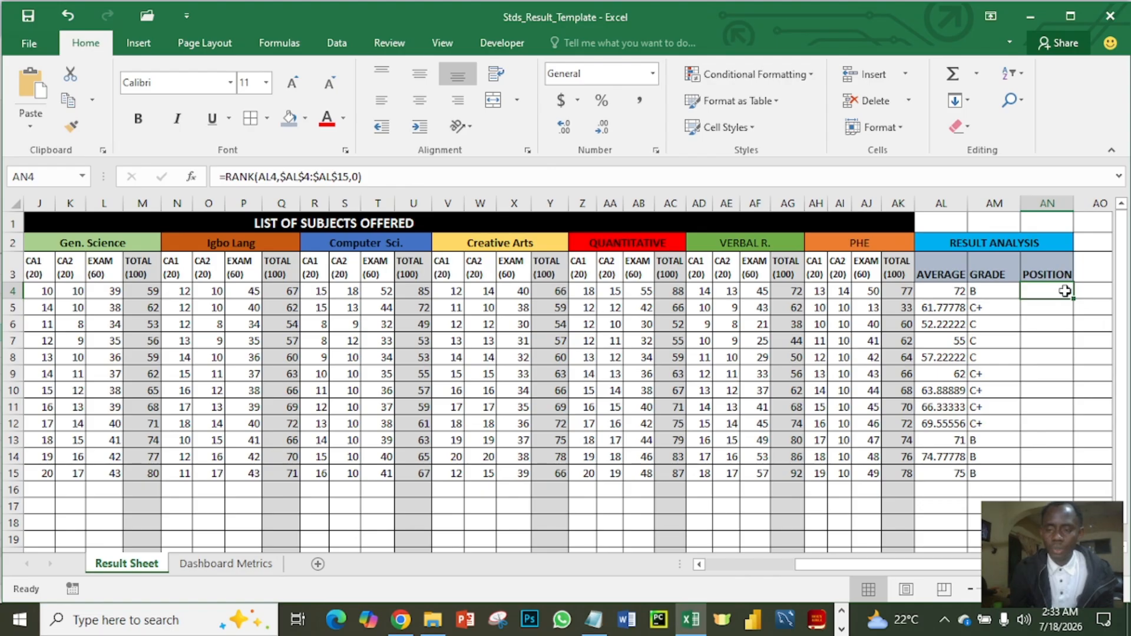
double_click(1074, 298)
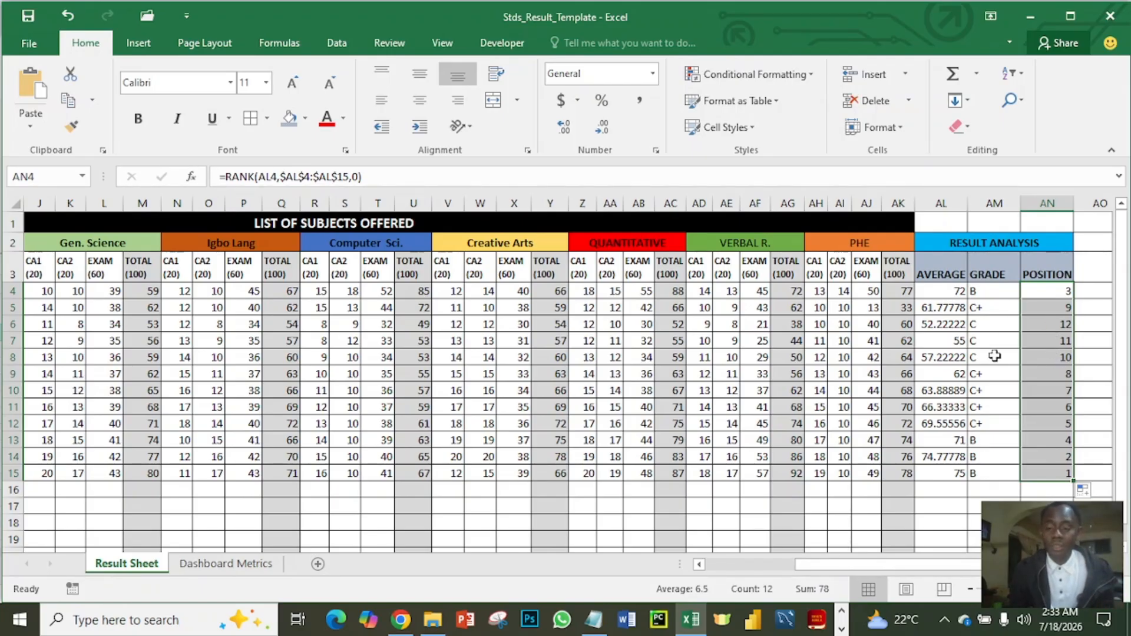
- Try to sort the positions in AN4:AN15 from smallest to largest, expanding the selection to the adjacent data
left_click(1050, 296)
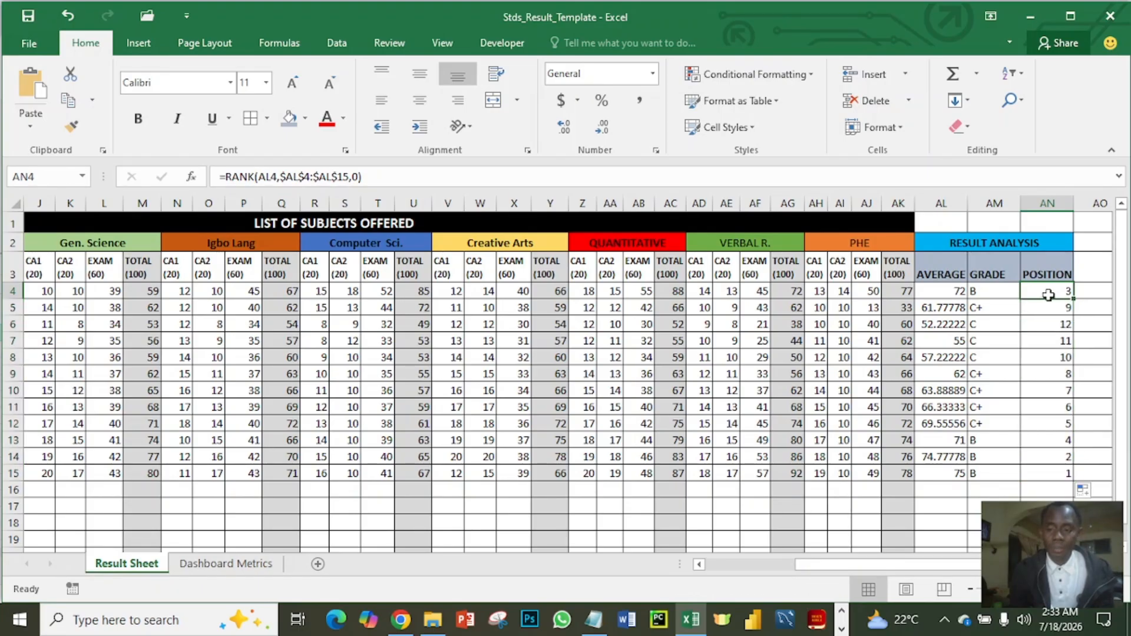
left_click_drag(1048, 296, 1048, 475)
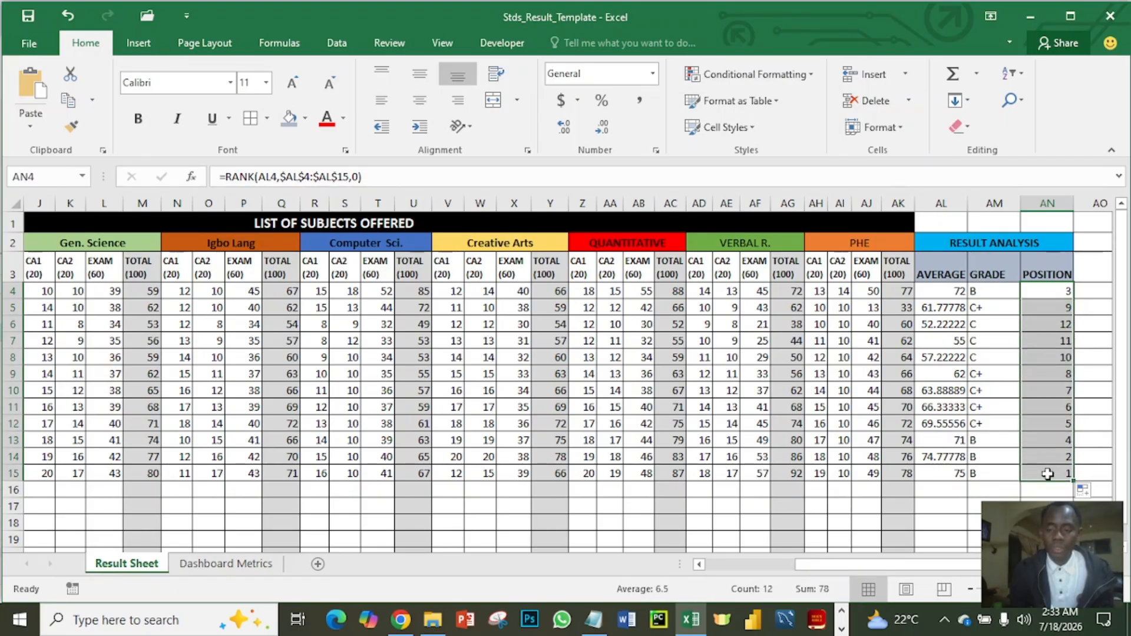
right_click(1051, 357)
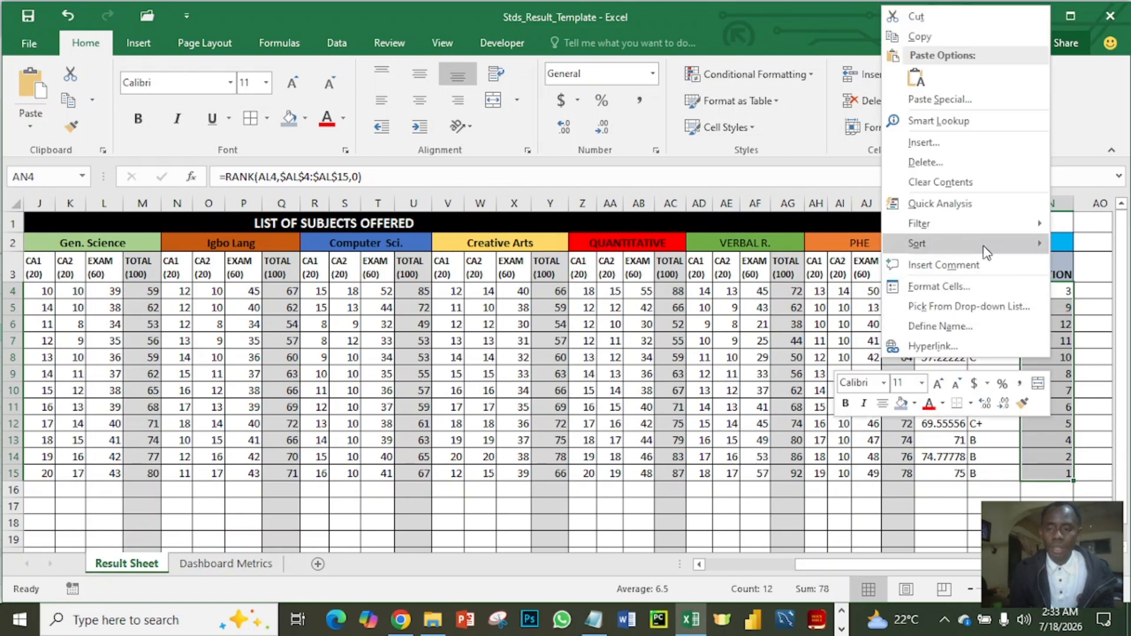
mouse_move(987, 250)
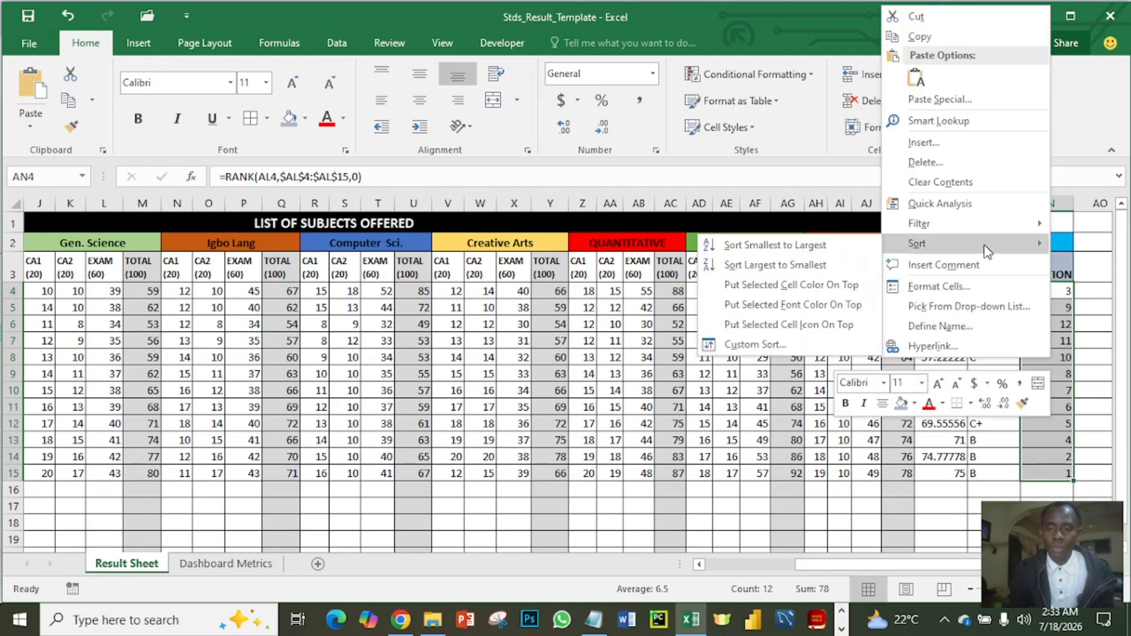
left_click(815, 252)
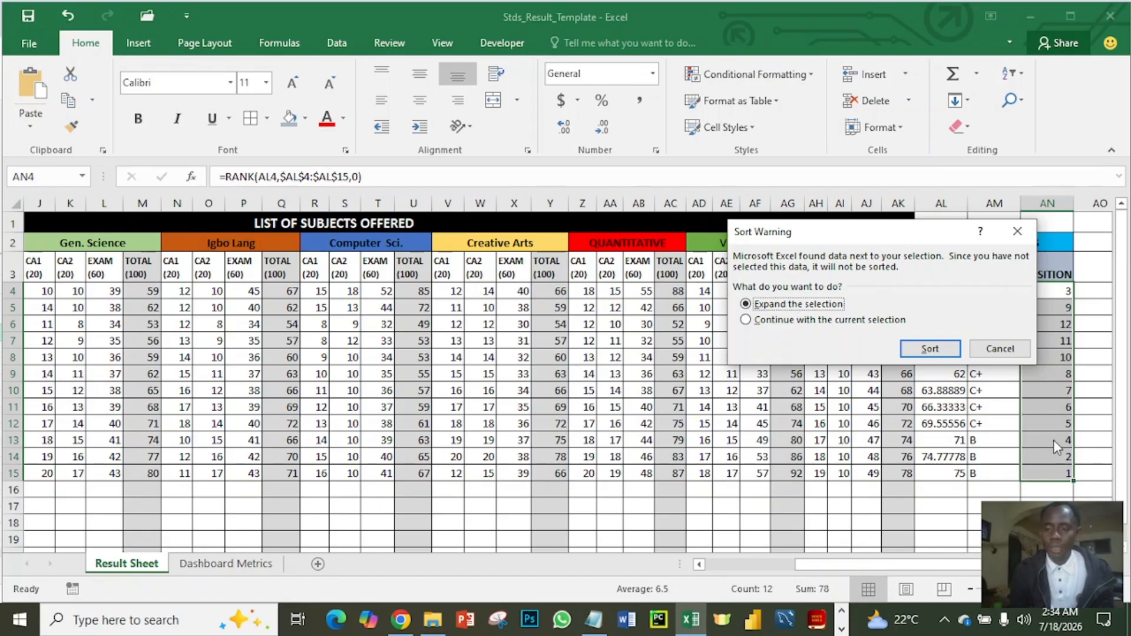
left_click(930, 349)
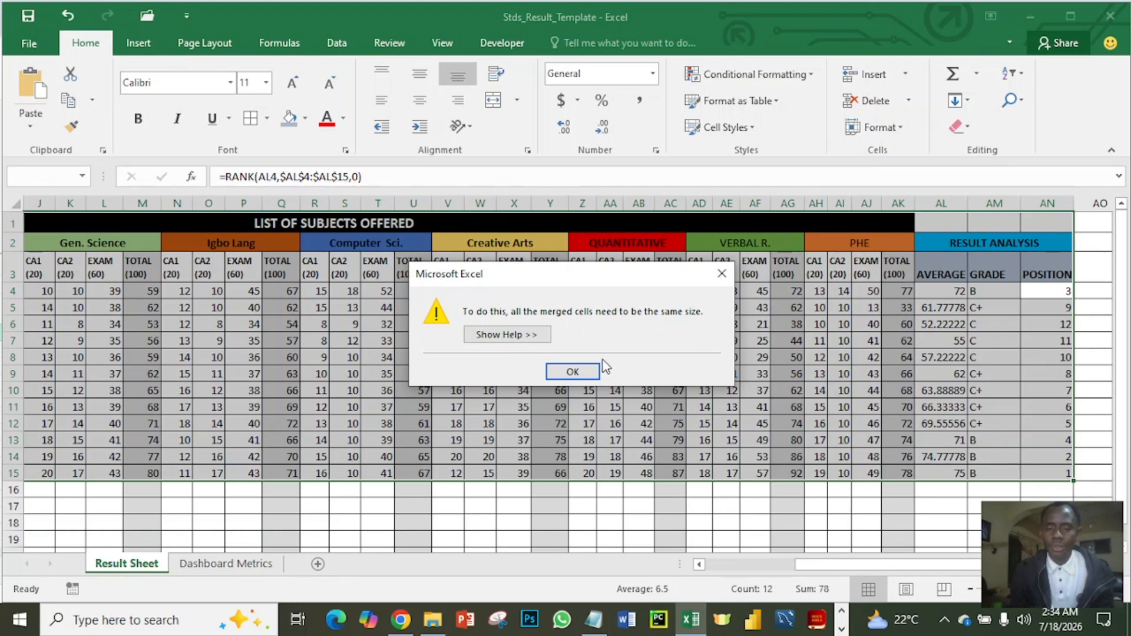
left_click(579, 372)
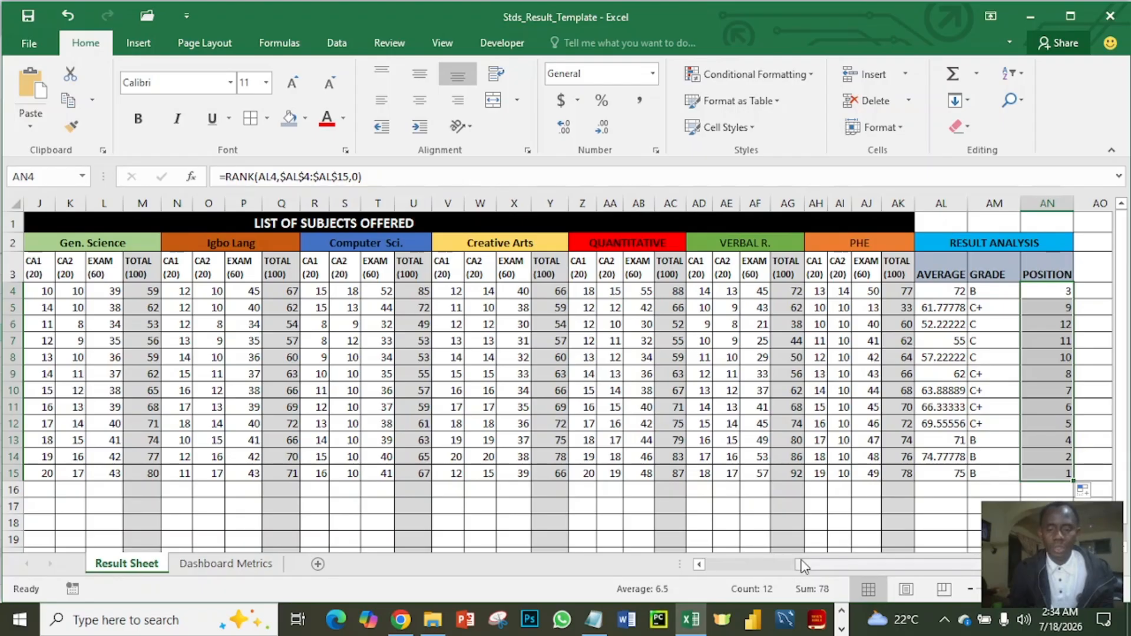
- Insert an entire blank row at A3 to separate the merged subject headings from the CA1, CA2, EXAM and TOTAL header row
left_click_drag(805, 564, 713, 571)
left_click(103, 269)
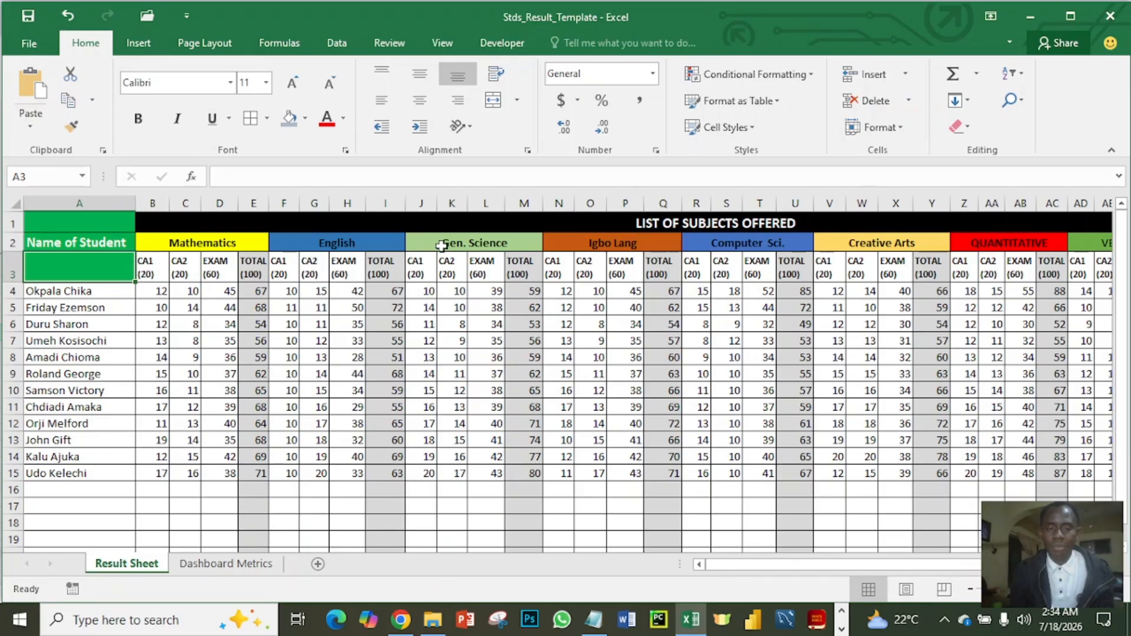
right_click(120, 268)
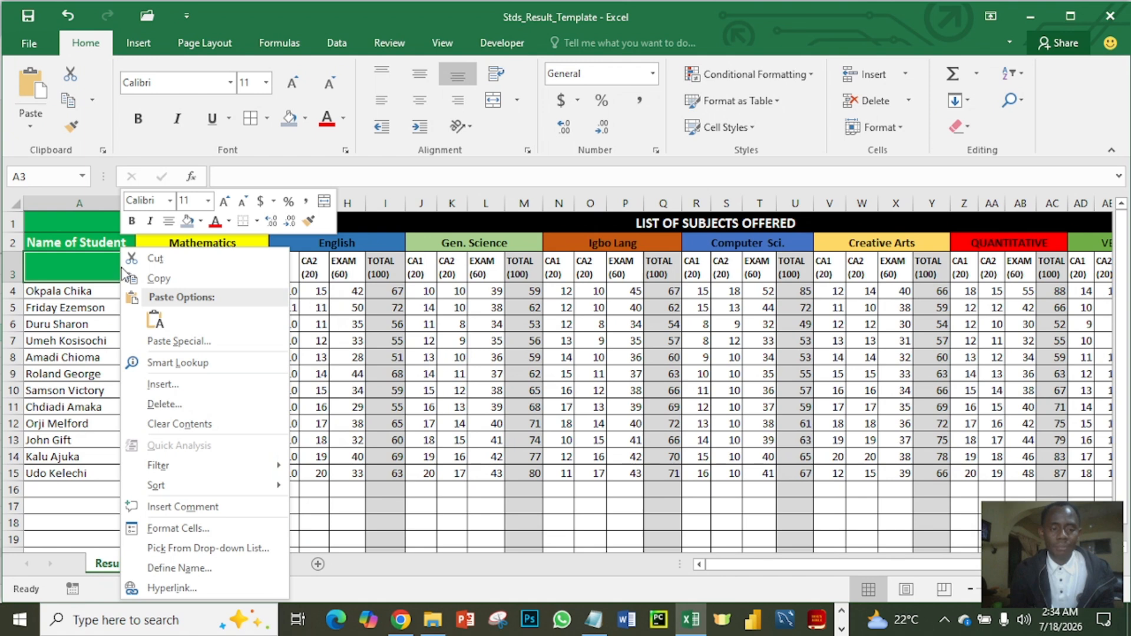
left_click(192, 389)
left_click(180, 387)
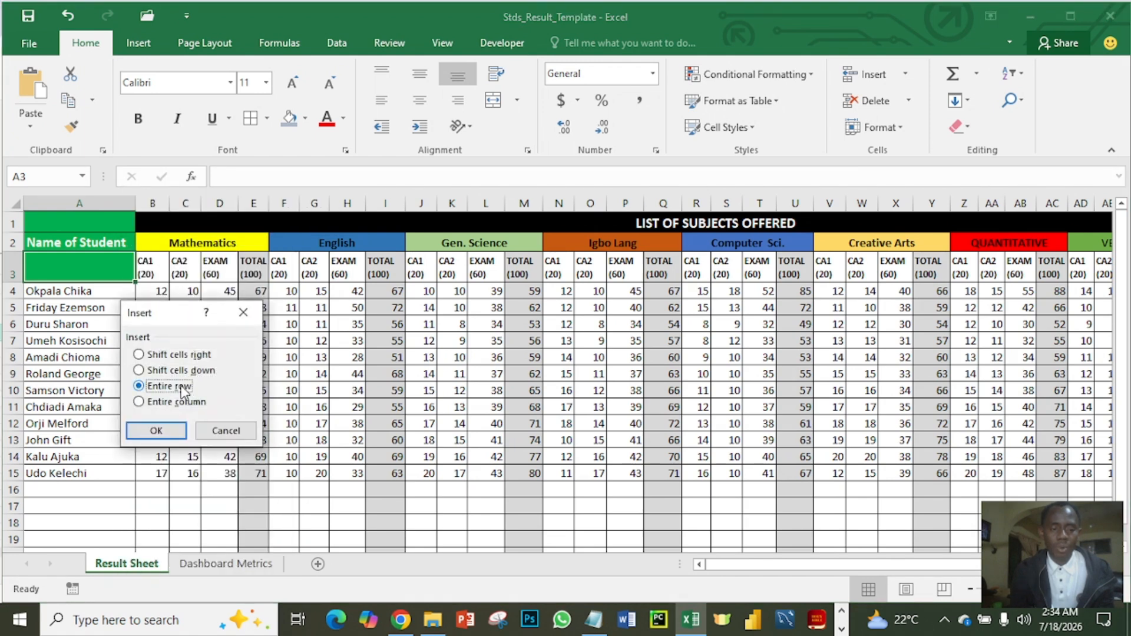
left_click(168, 424)
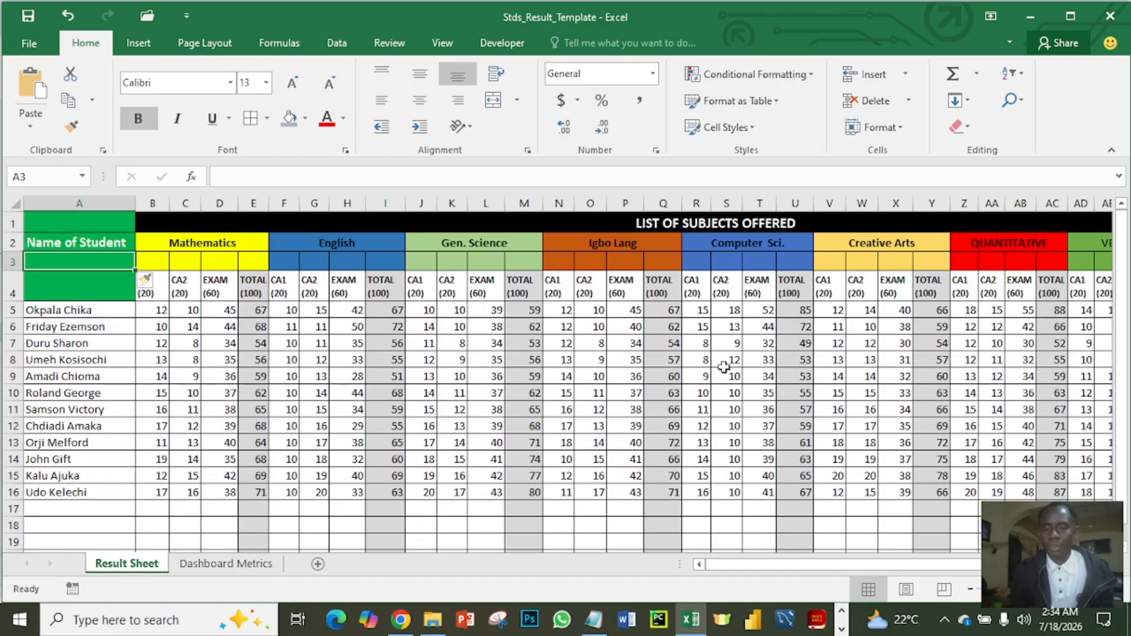
- Sort the positions in AN5:AN16 from smallest to largest, expanding the selection so the full student records move along
left_click_drag(864, 567, 961, 560)
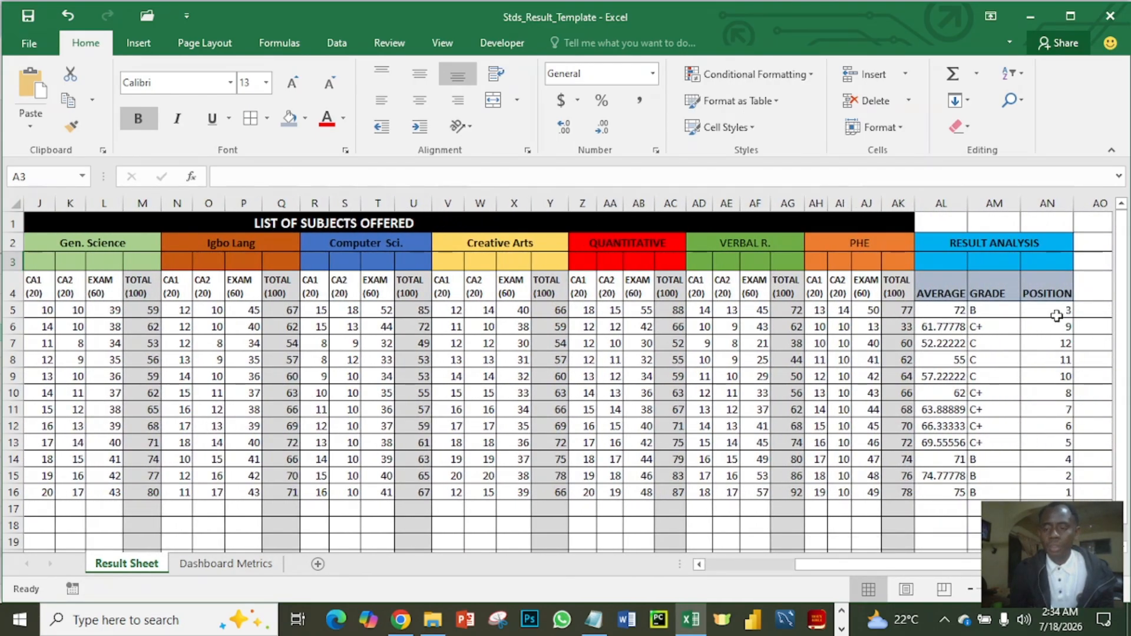
left_click_drag(1057, 312, 1056, 492)
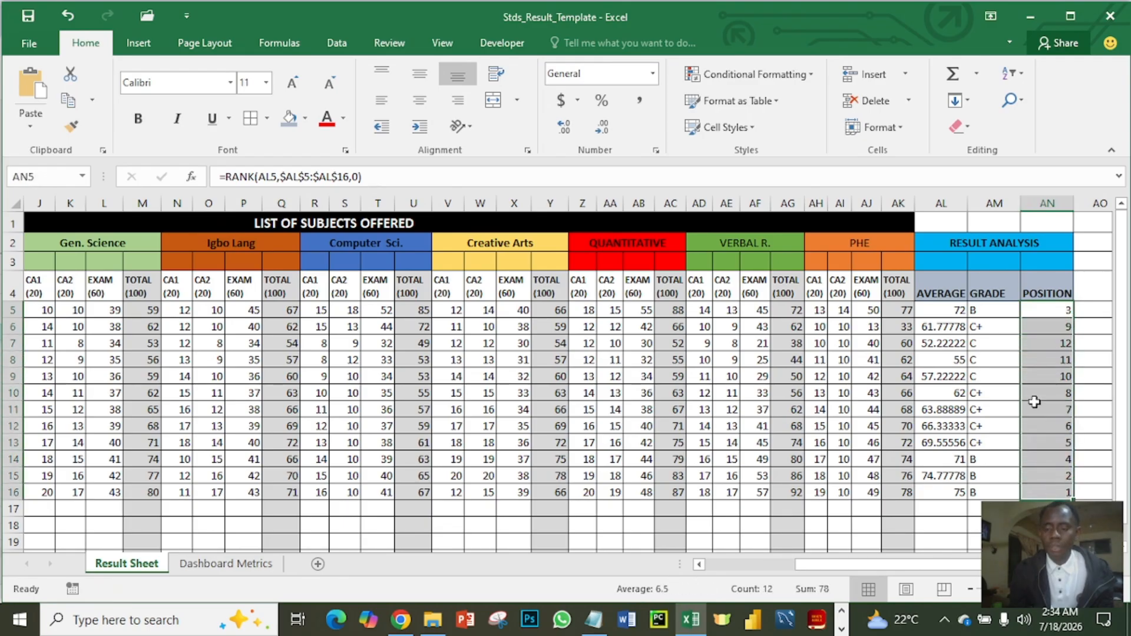
right_click(1038, 375)
mouse_move(937, 266)
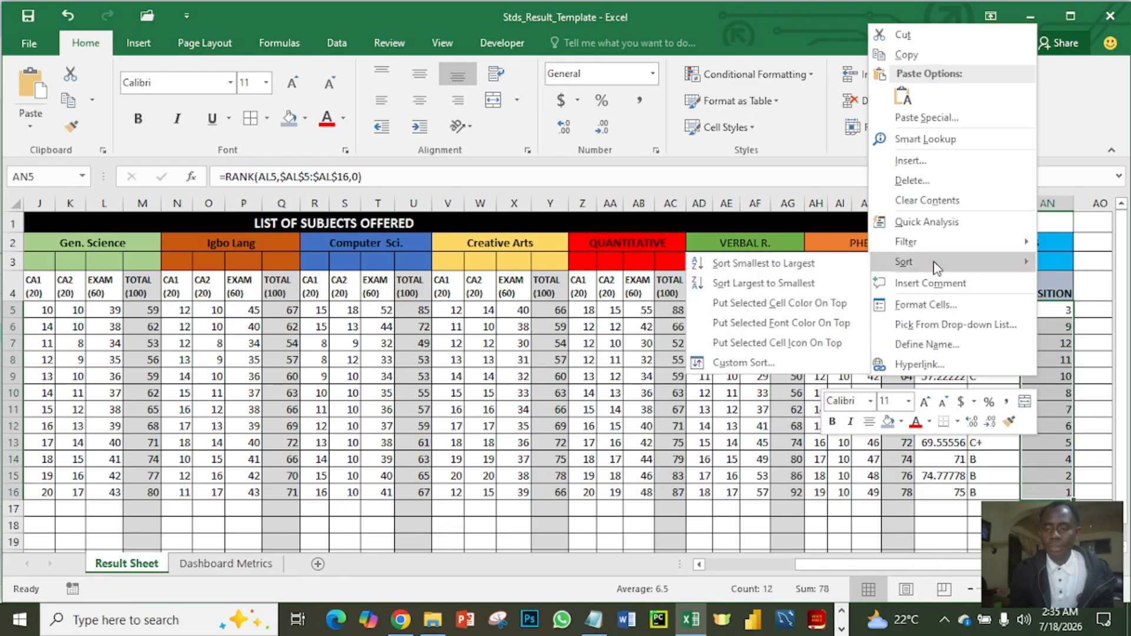
left_click(806, 265)
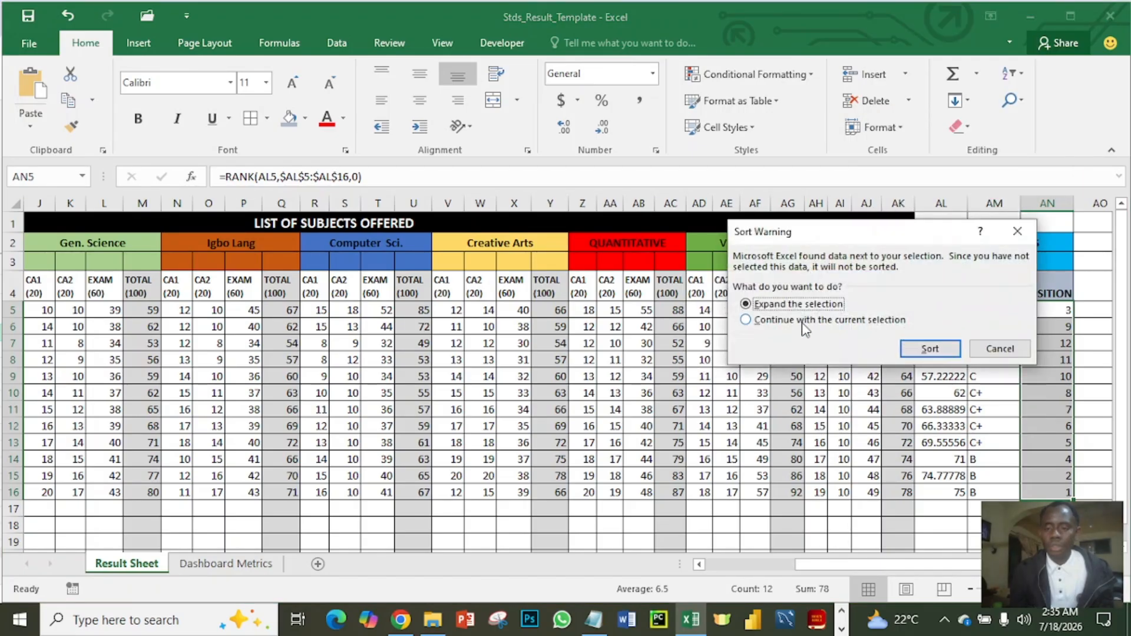
left_click(930, 348)
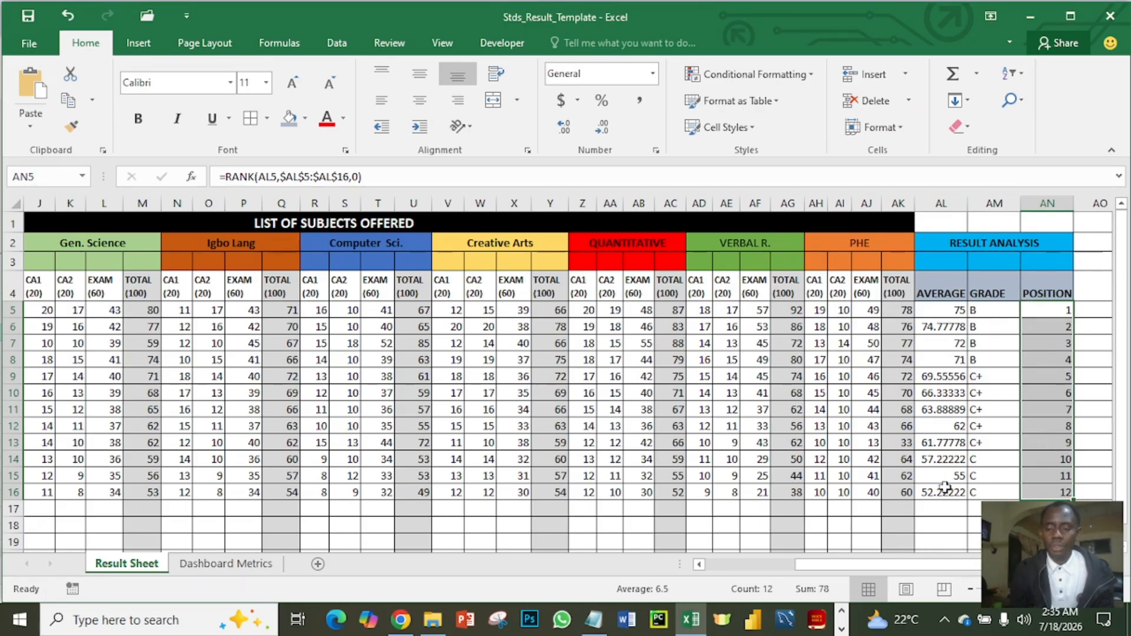
- Check the sorted student records and delete the entire blank row 3 beneath the subject headings
left_click_drag(922, 569, 832, 567)
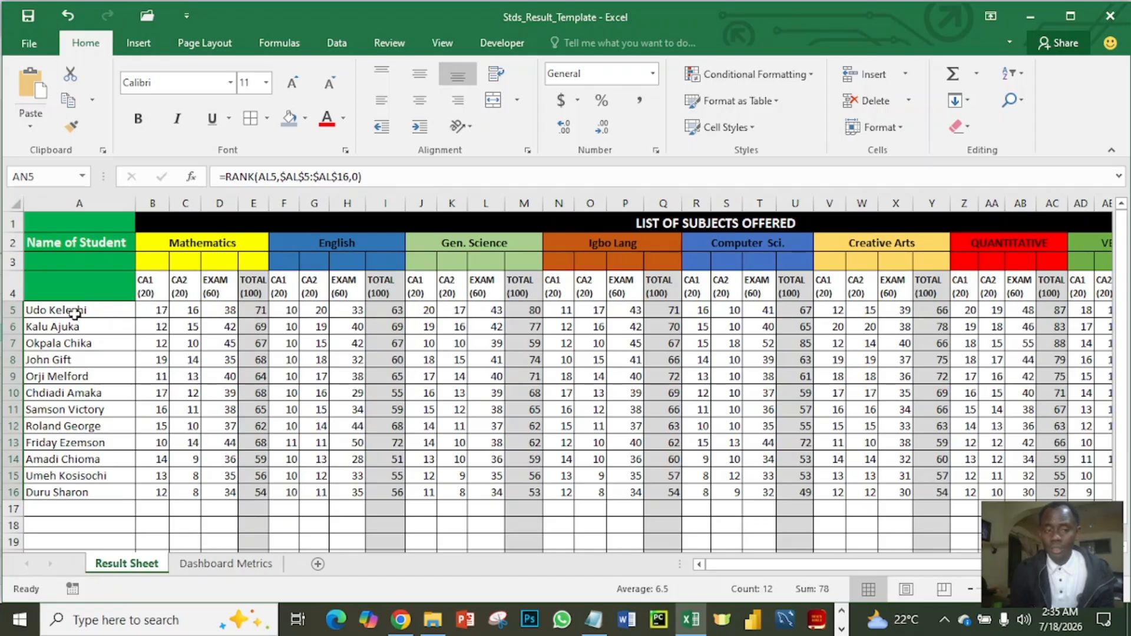
left_click_drag(730, 564, 892, 554)
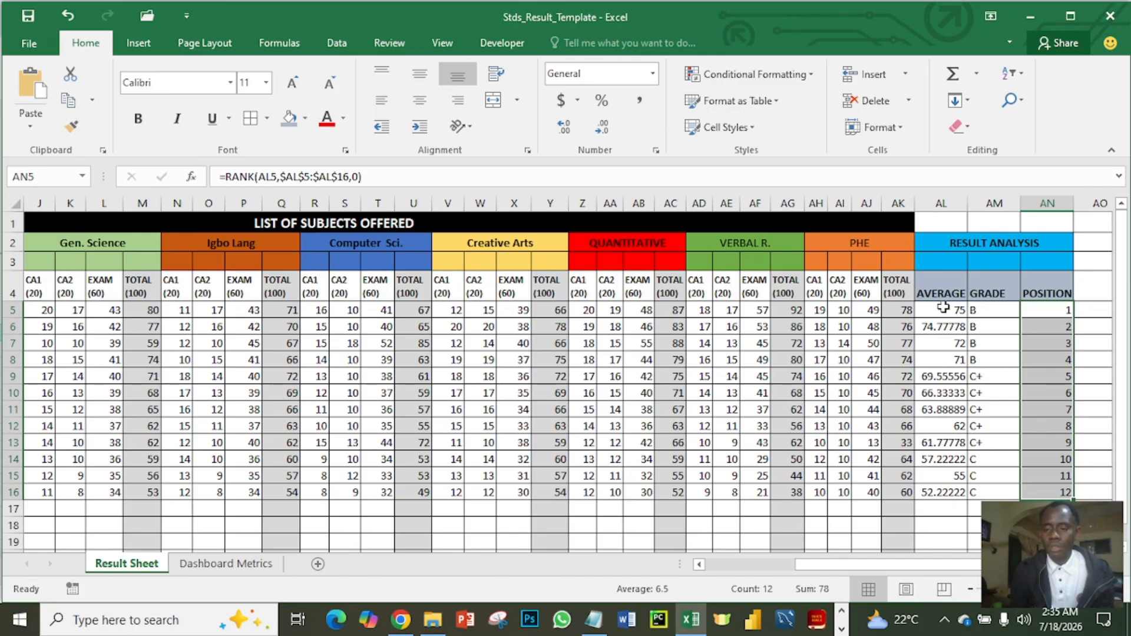
left_click_drag(897, 567, 775, 572)
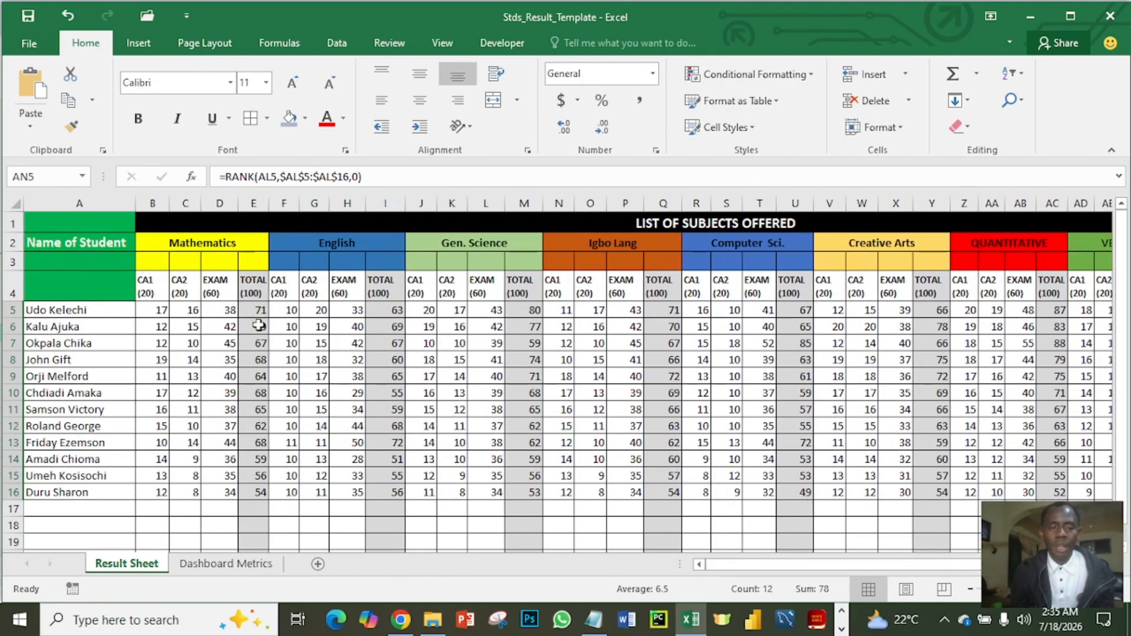
left_click(99, 263)
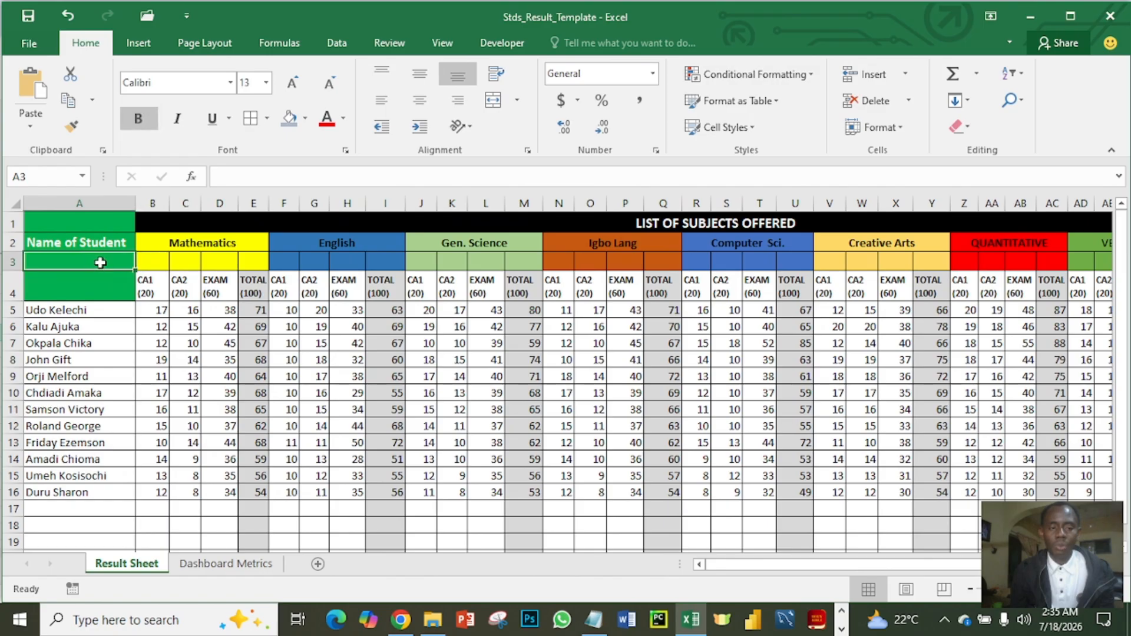
right_click(103, 266)
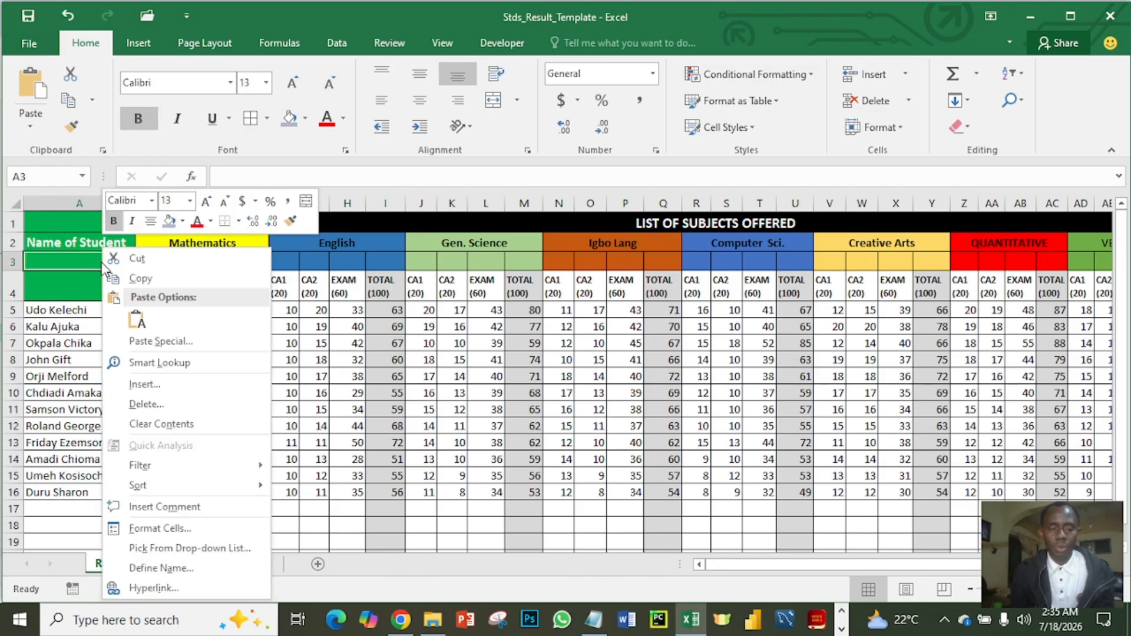
left_click(141, 404)
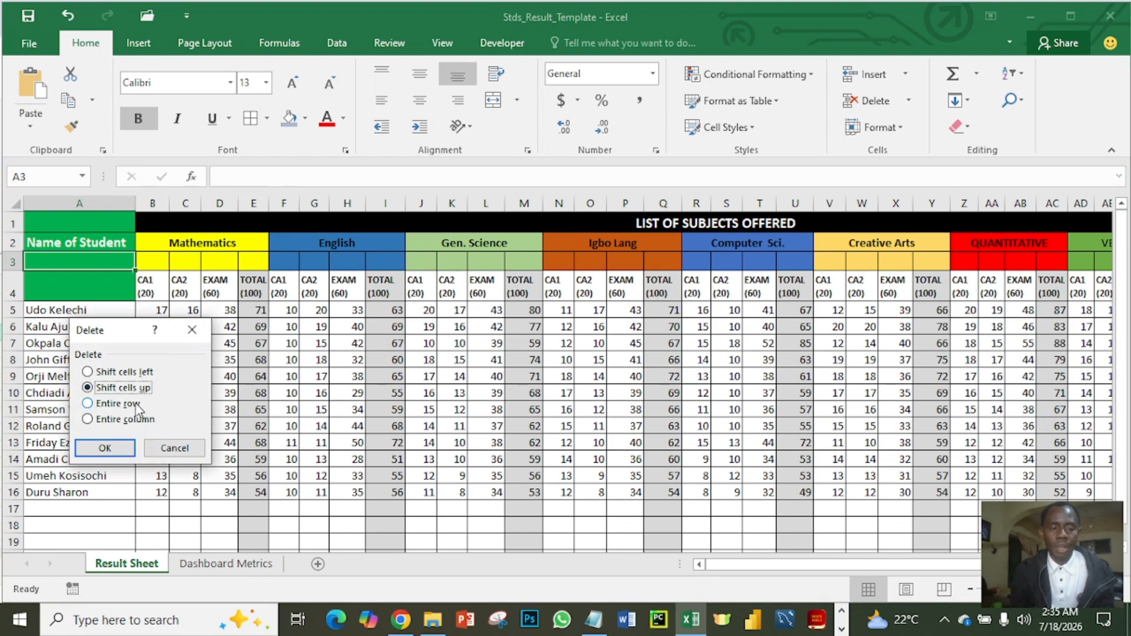
left_click(128, 406)
left_click(106, 449)
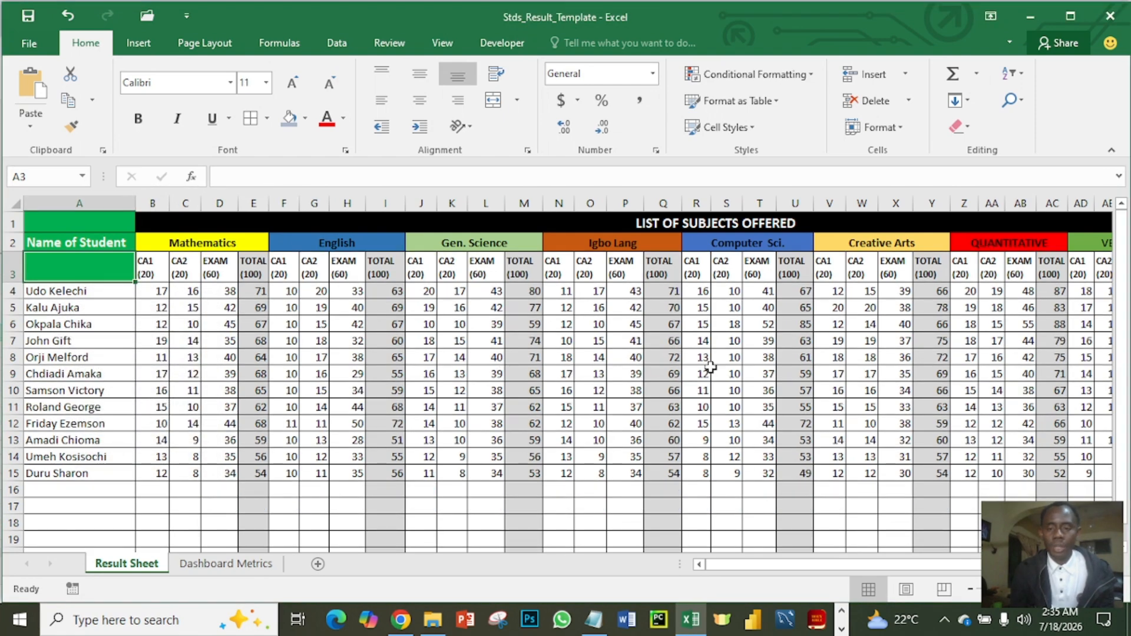
left_click_drag(833, 567, 919, 567)
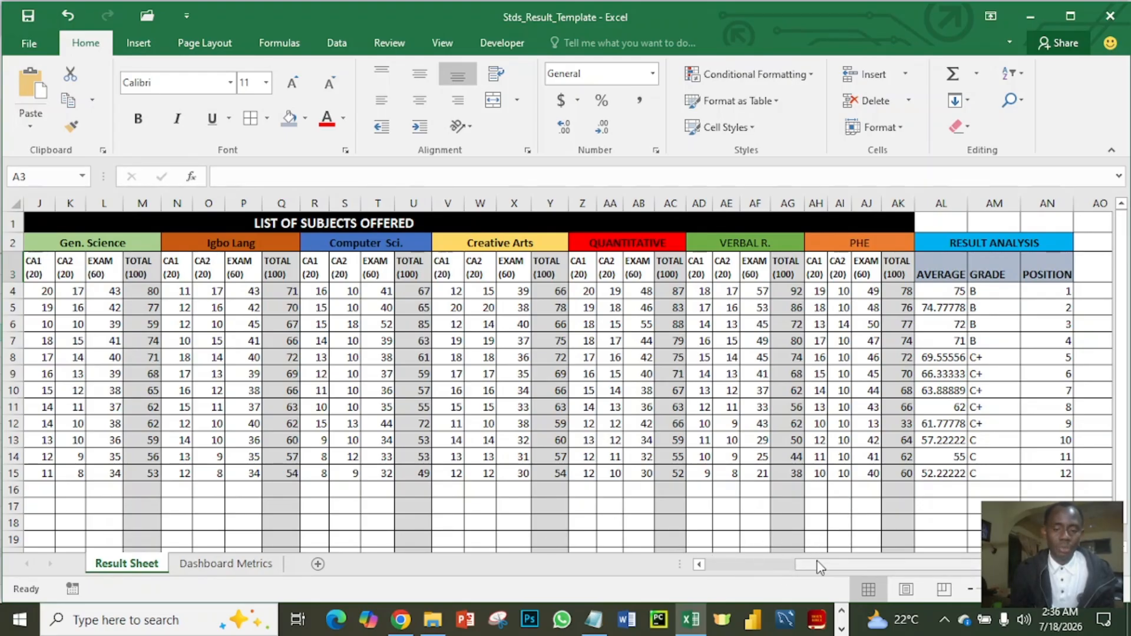
left_click_drag(821, 563, 676, 568)
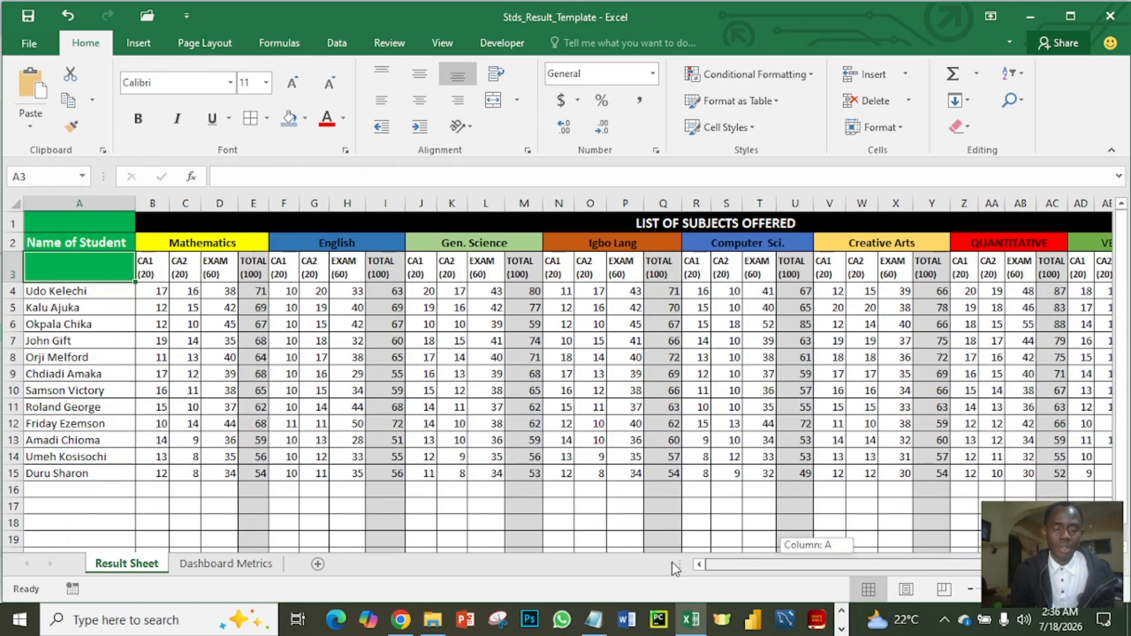